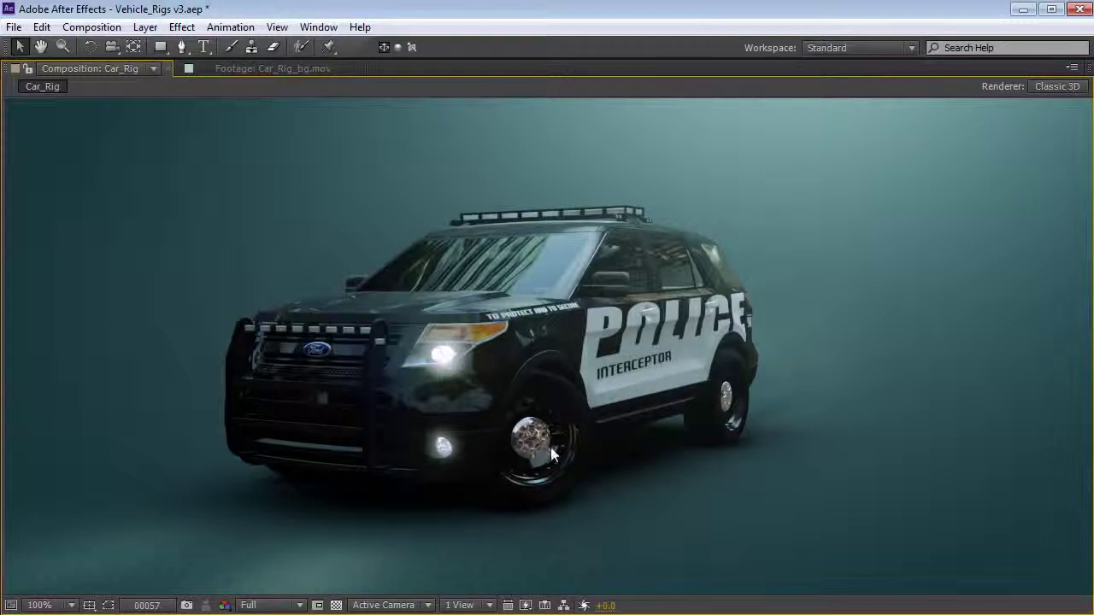
Restore the full panel layout, fit the composition view at 50%, and play the Car_Rig_bg clip from its start in the movie player.
key("grave")
scroll(596, 296, "down", 2)
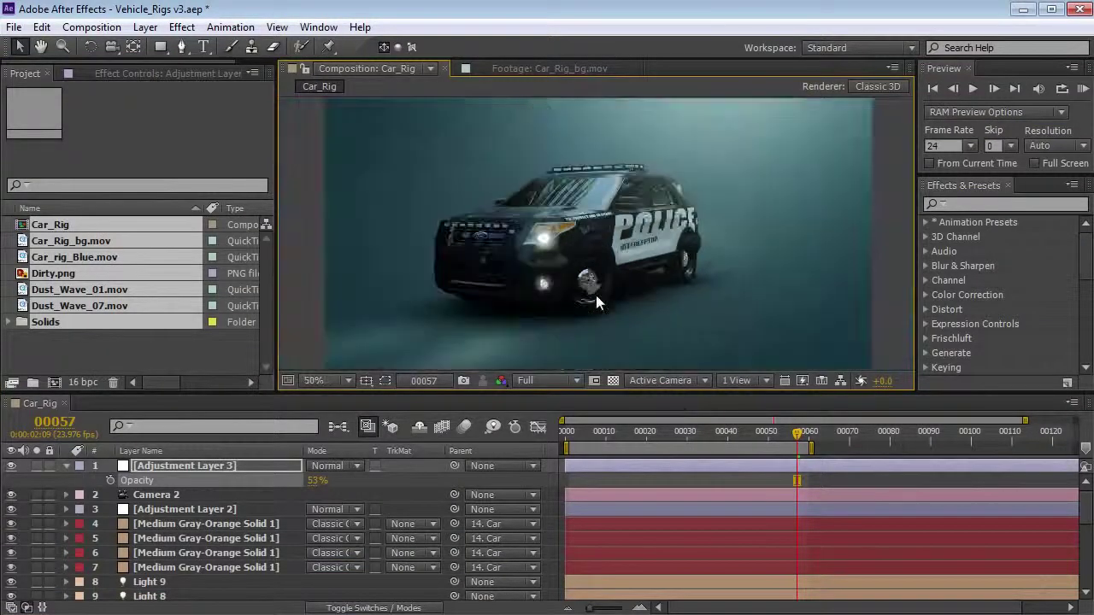
key("alt+Tab")
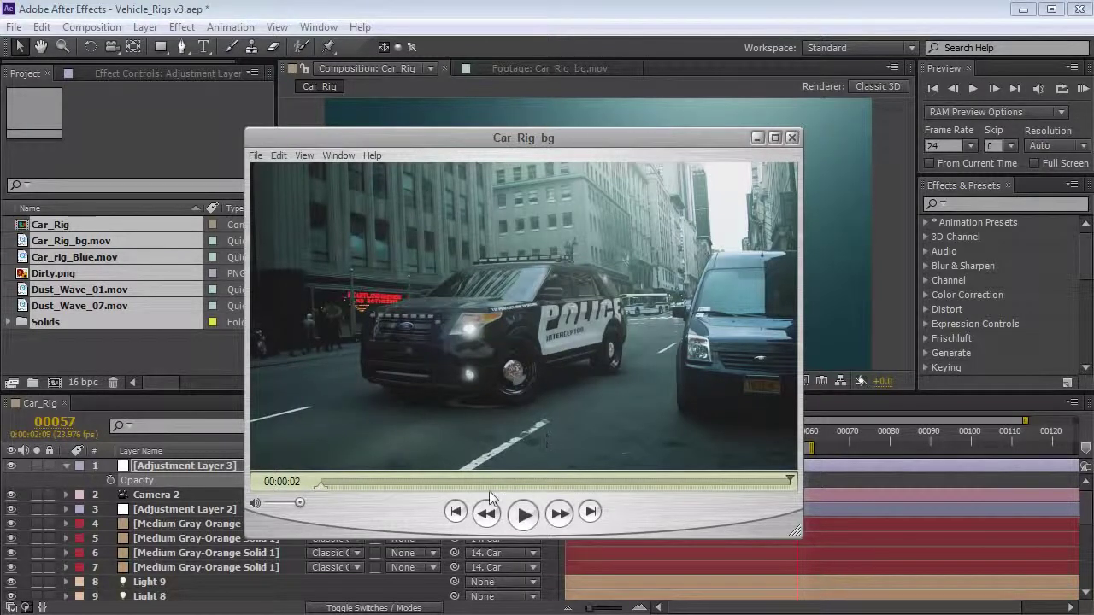
left_click_drag(350, 482, 329, 485)
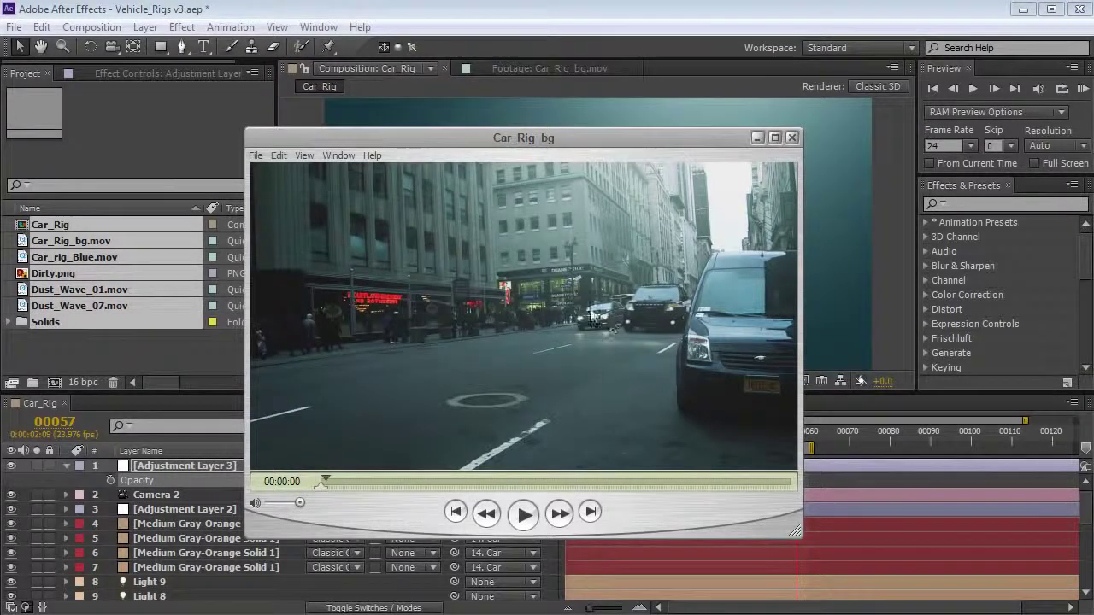
key("space")
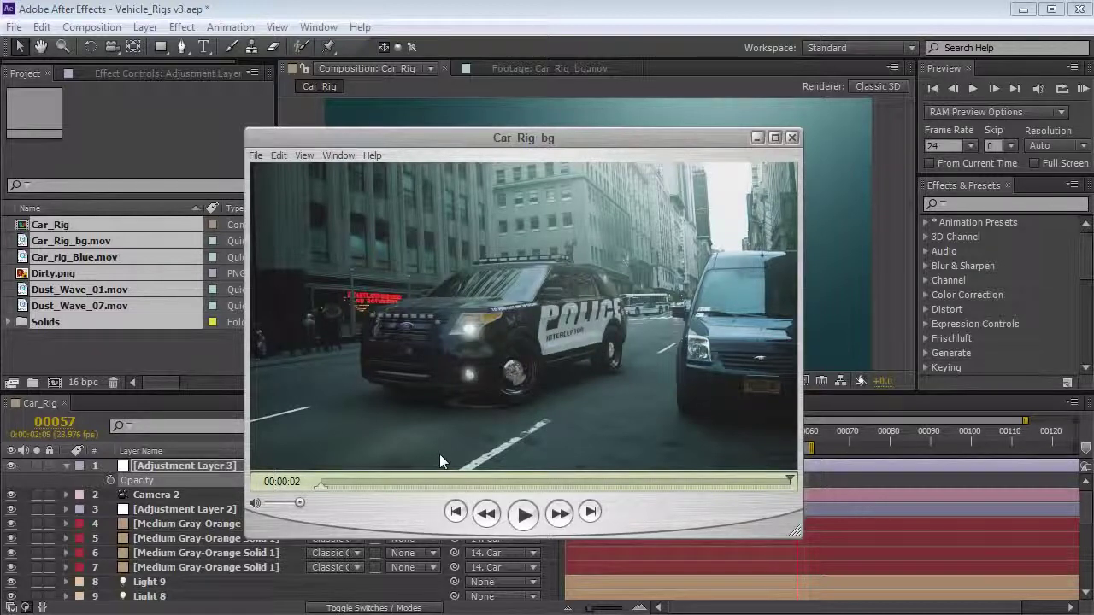
Scrub back through the Car_Rig_bg clip, replay the police car's arrival with a pause, and return to After Effects.
left_click(583, 482)
left_click_drag(580, 479, 401, 450)
key("space")
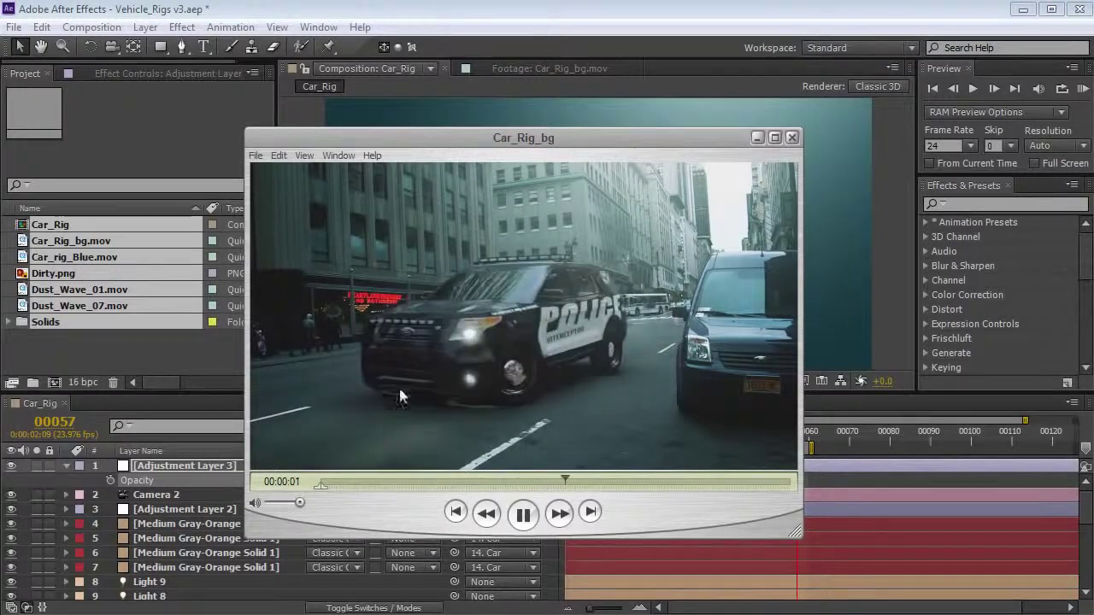
key("space")
key("space")
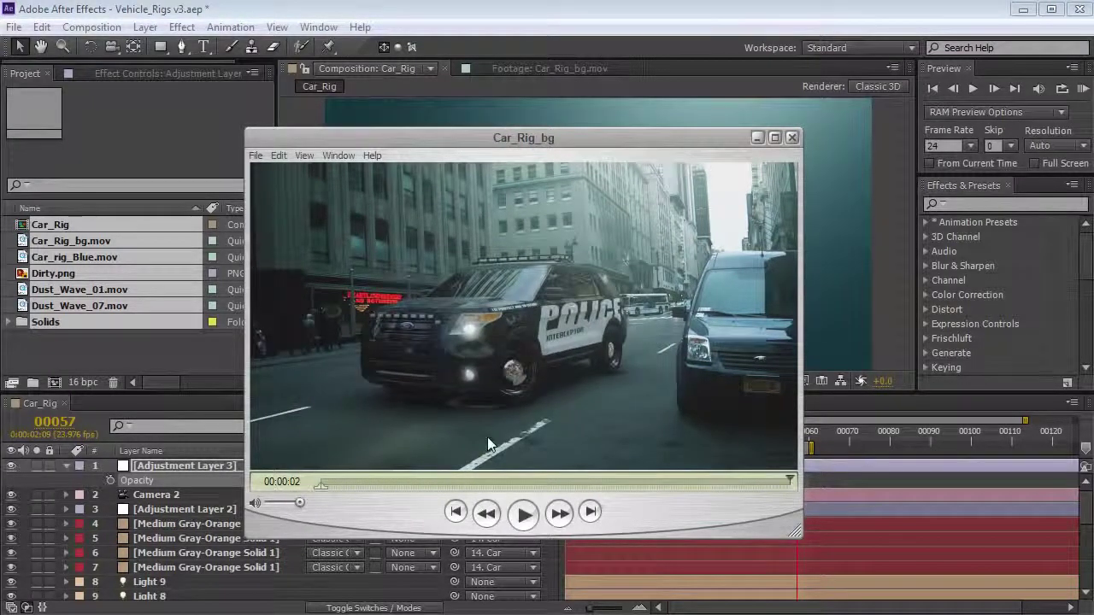
left_click(337, 11)
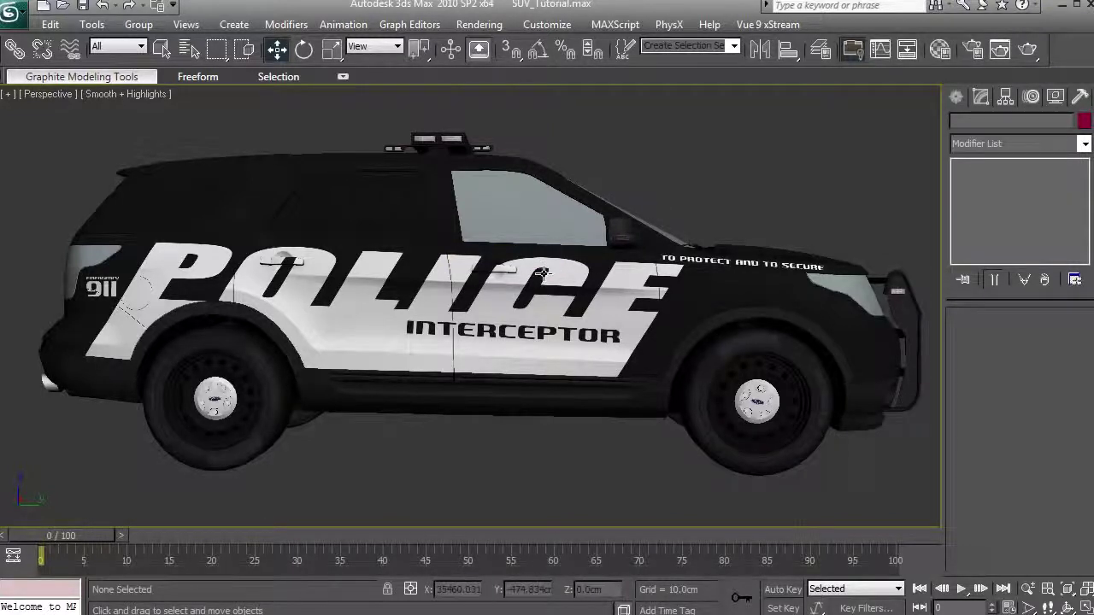
Rotate the police car's front wheel slightly with the Rotate tool and clear the selection.
left_click(774, 423)
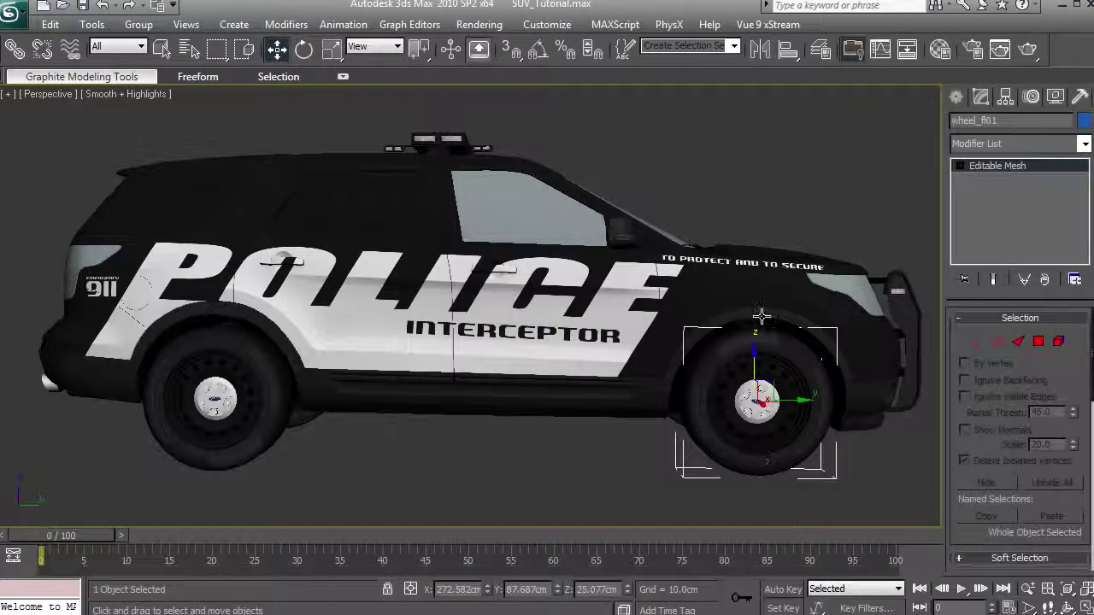
right_click(775, 372)
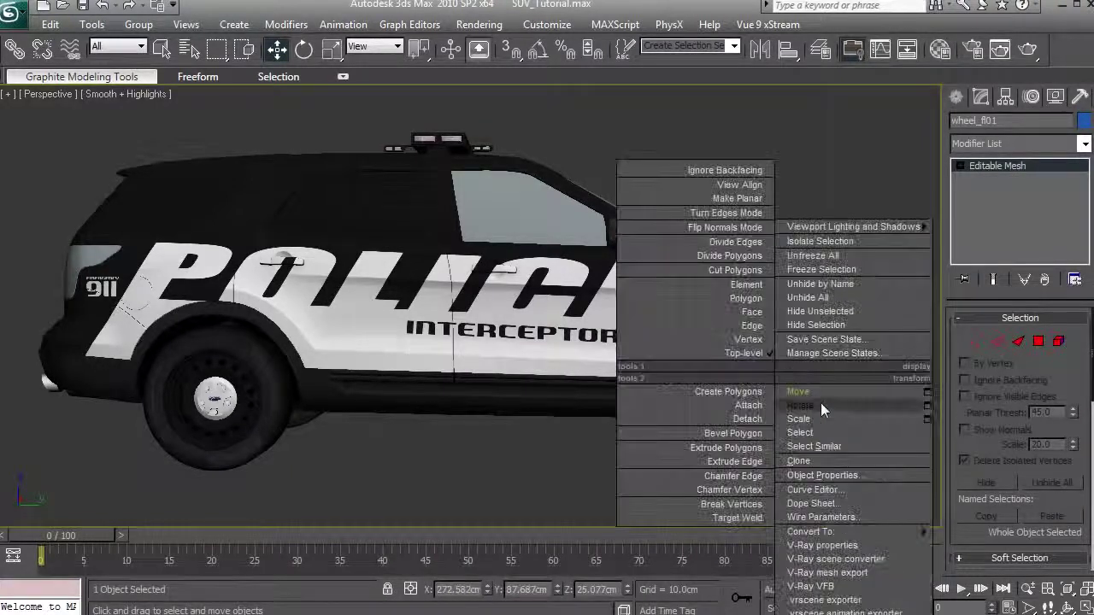
left_click(821, 404)
mouse_move(790, 368)
left_mouse_down()
mouse_move(816, 402)
mouse_move(780, 356)
left_mouse_up()
left_click(740, 189)
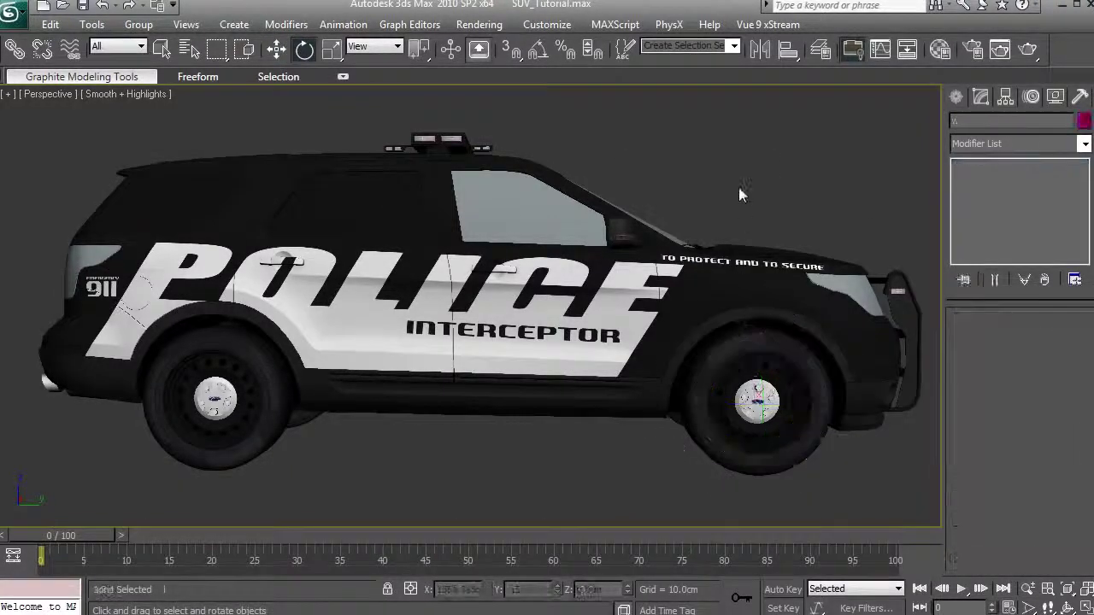
Try rotating the whole police car group, undo the rotation, and deselect the group.
left_click_drag(644, 344, 562, 356)
left_click(464, 376)
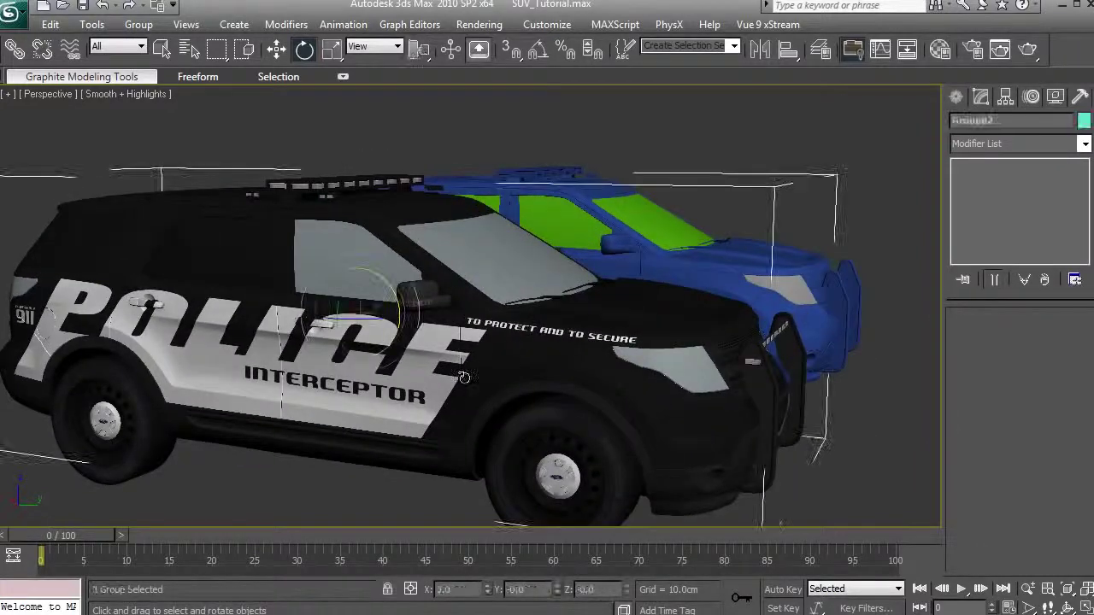
left_click_drag(391, 335, 513, 337)
key("ctrl+z")
left_click(695, 135)
scroll(601, 245, "down", 4)
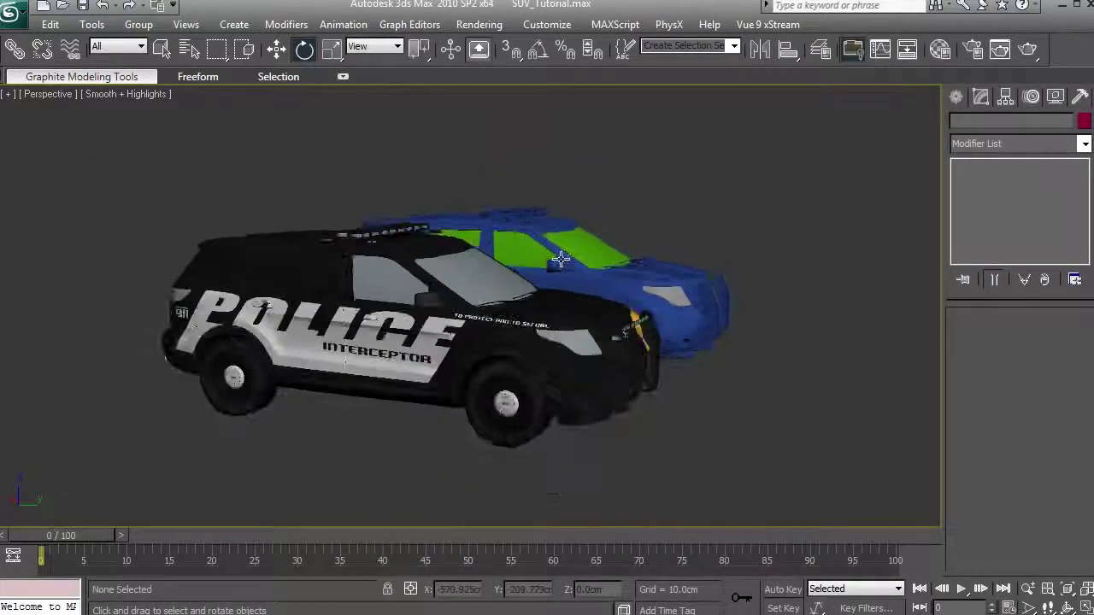
Select the police car's near front wheel and examine its mesh at Element level by selecting the tire.
left_click_drag(598, 303, 564, 292)
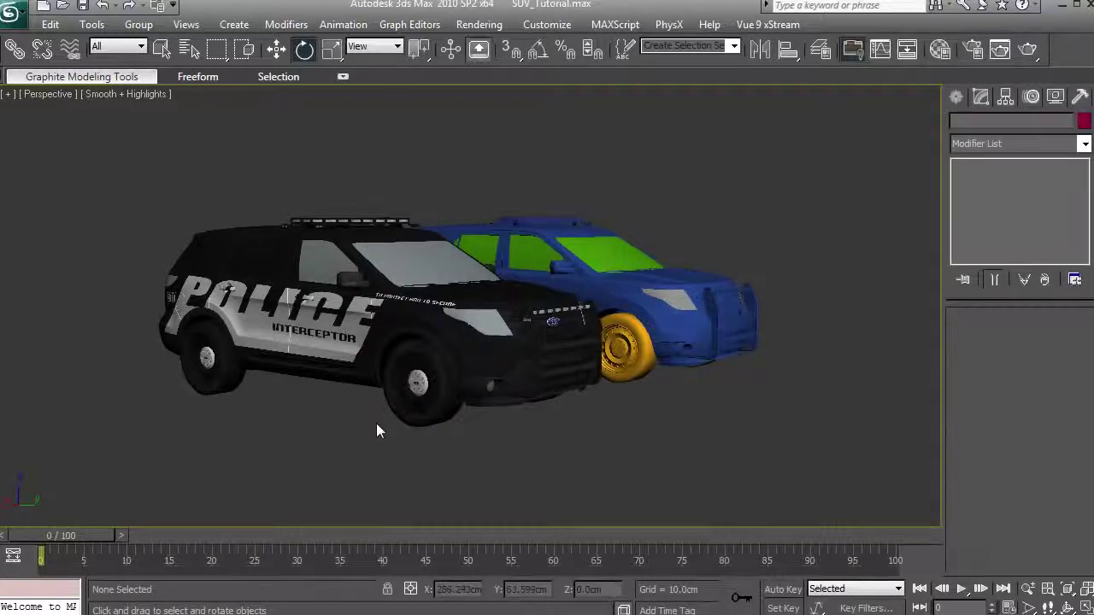
left_click(377, 421)
left_click(377, 443)
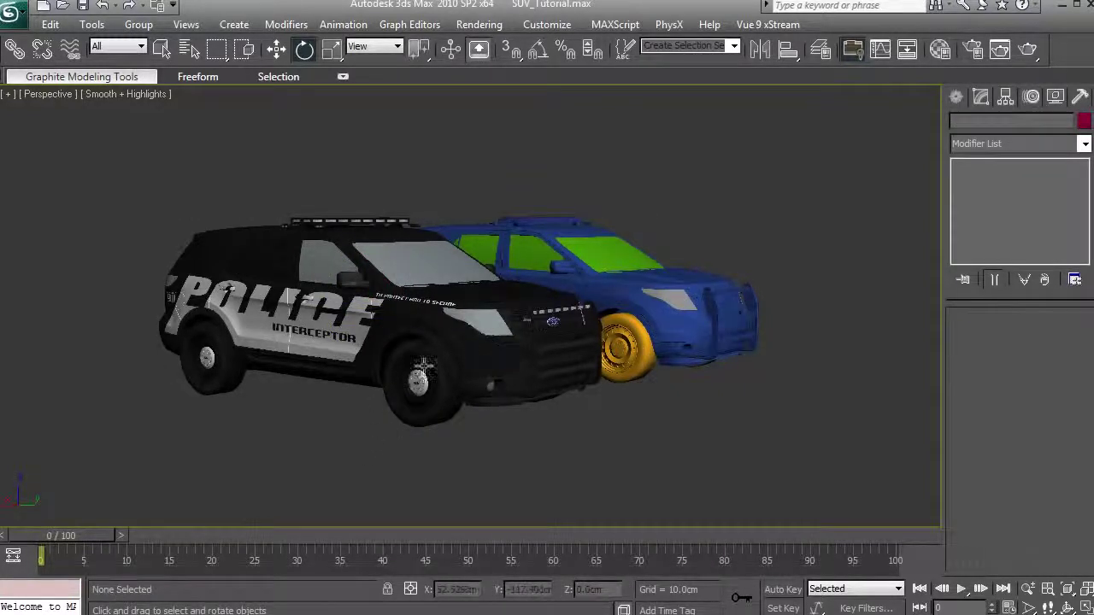
left_click_drag(421, 366, 486, 330)
left_click(470, 359)
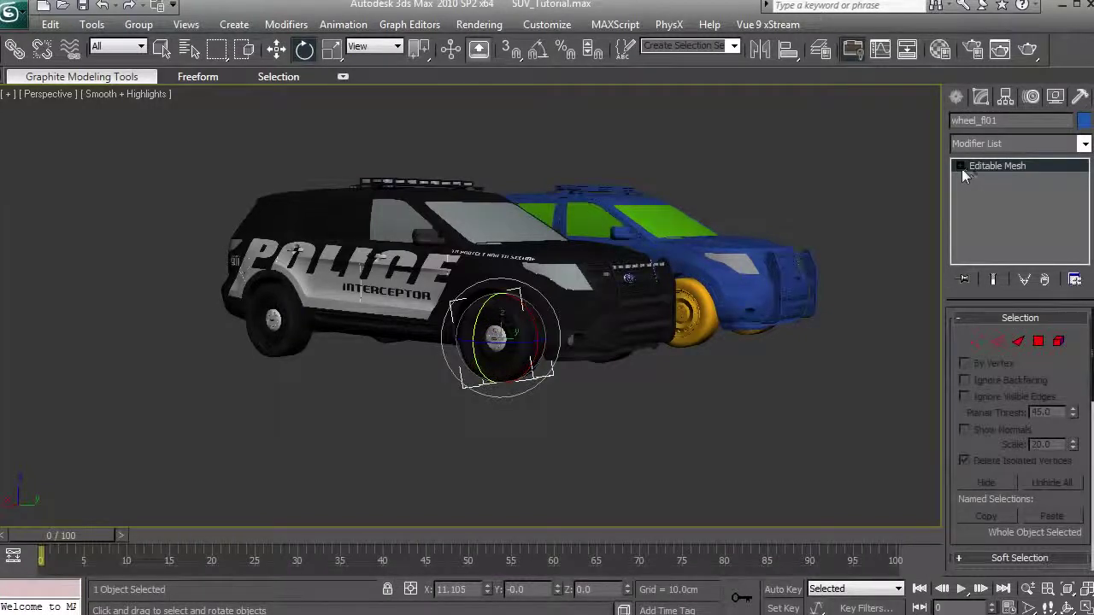
key("1")
left_click(1059, 342)
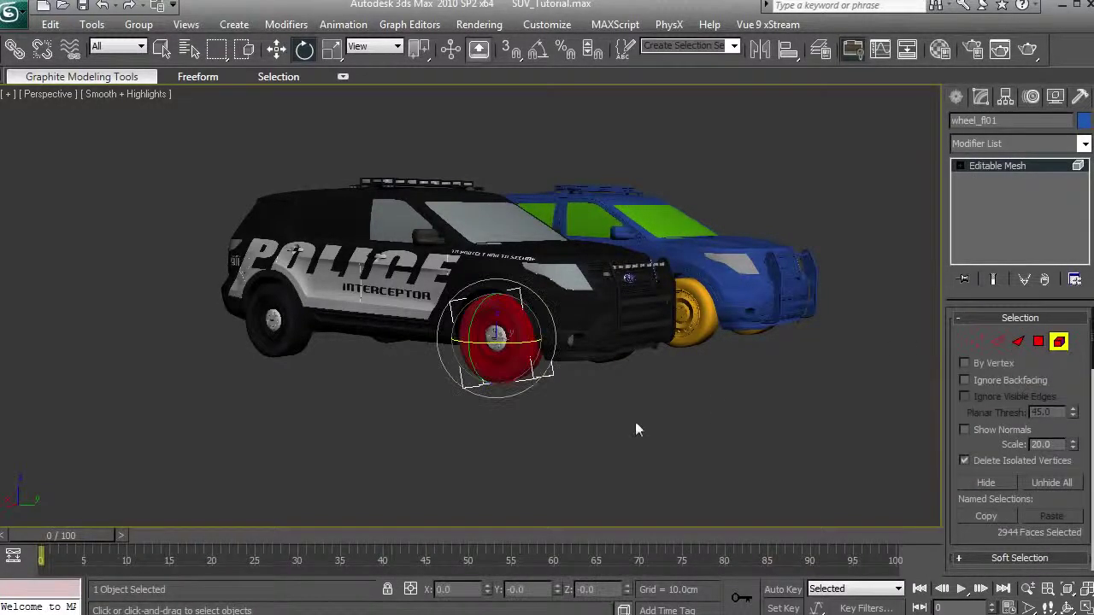
left_click(635, 422)
left_click(524, 365)
scroll(1065, 379, "down", 5)
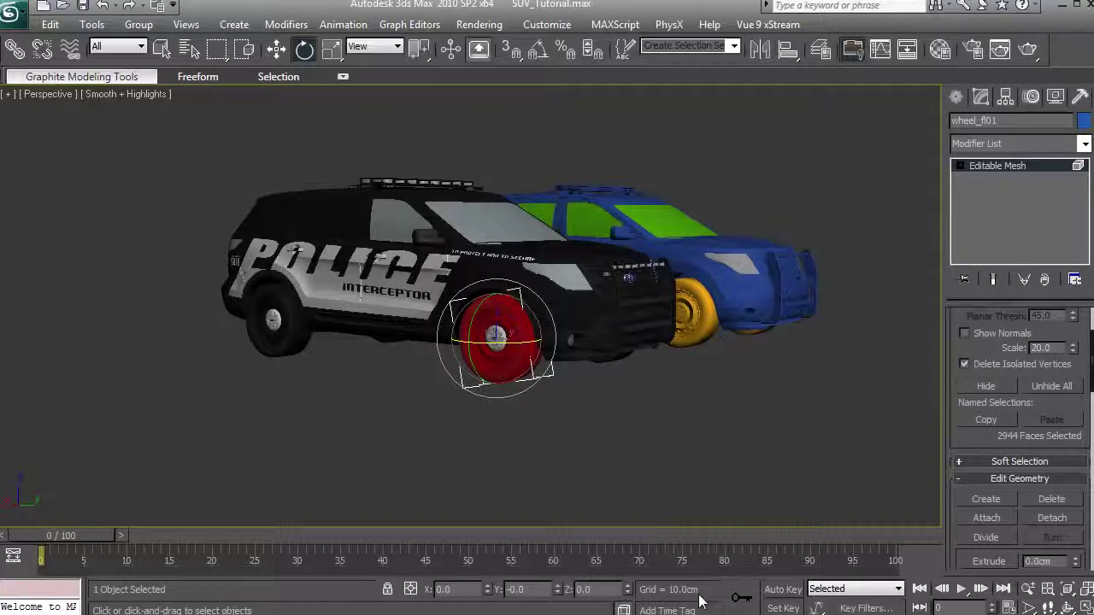
Leave the wheel's element selection, inspect the undersides of both cars, and select and deselect the police car's body group.
left_click(567, 383)
left_click_drag(568, 383, 569, 307)
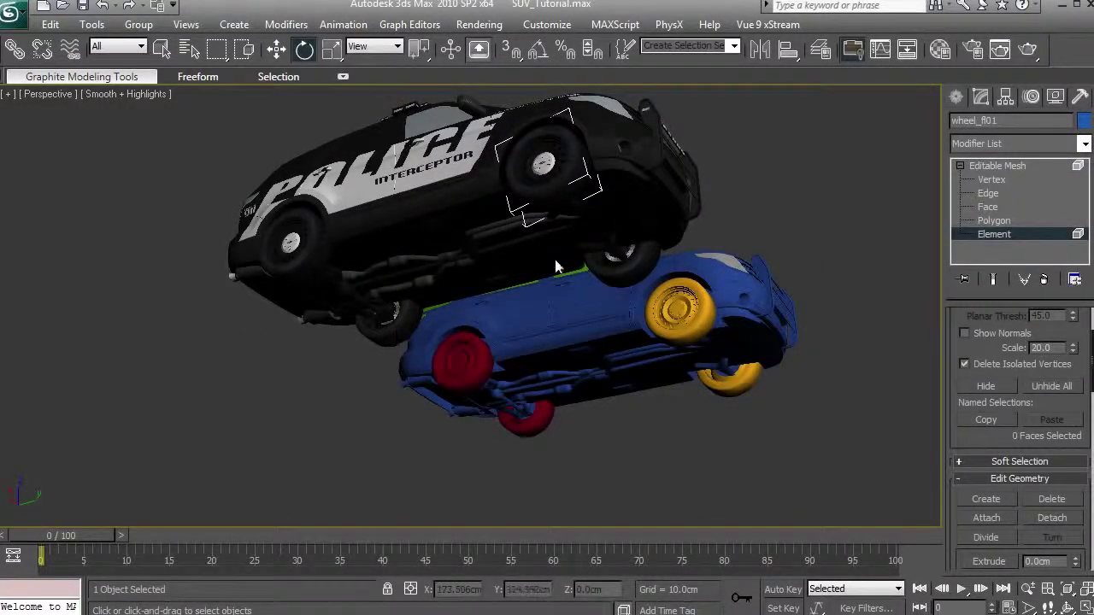
left_click_drag(556, 266, 575, 297)
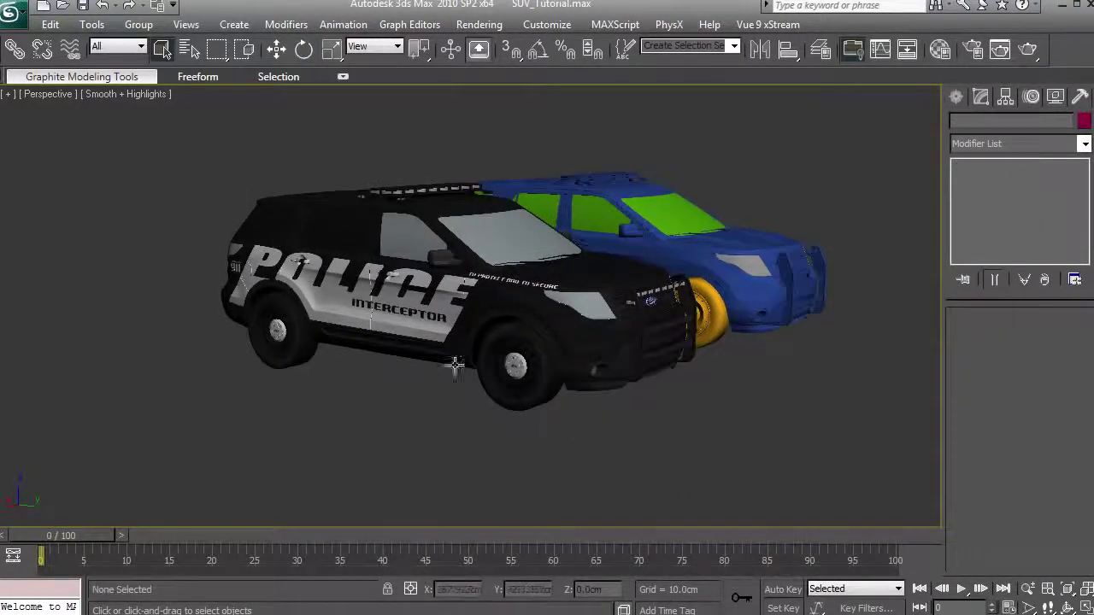
scroll(551, 381, "up", 2)
left_click(564, 389)
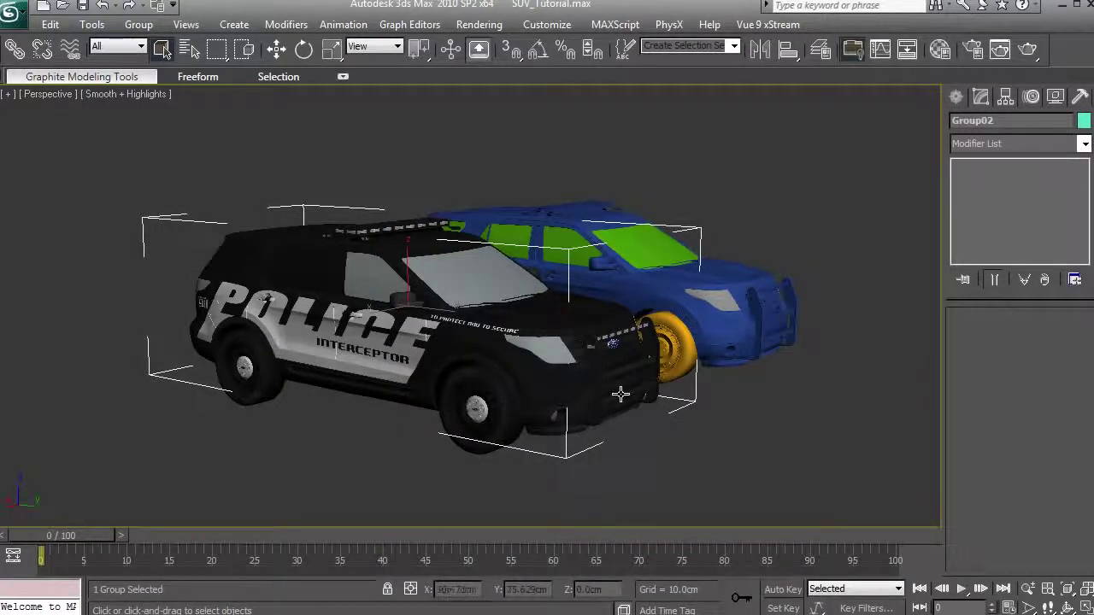
left_click(794, 249)
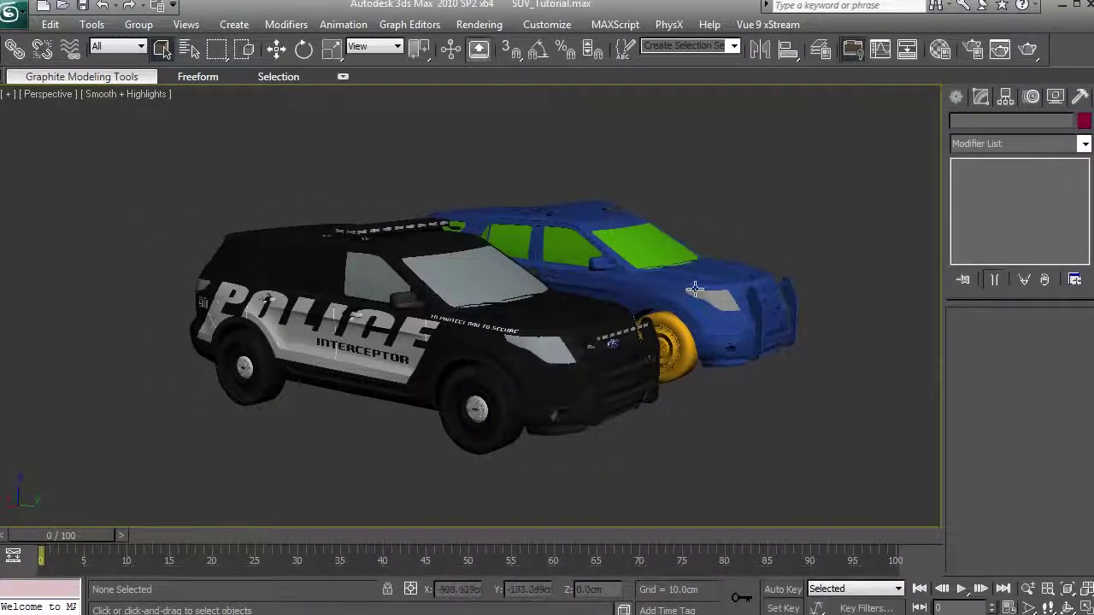
left_click_drag(695, 289, 579, 308)
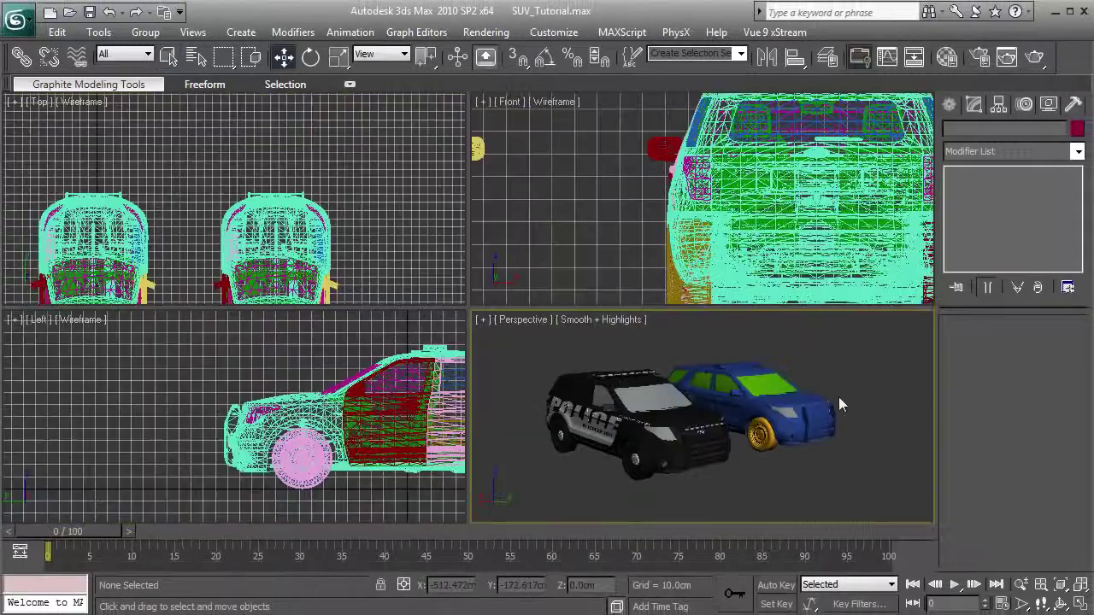
Maximize the Perspective viewport and select the police car's front and rear wheels in turn to check they are separate objects.
key("alt+w")
left_click(324, 391)
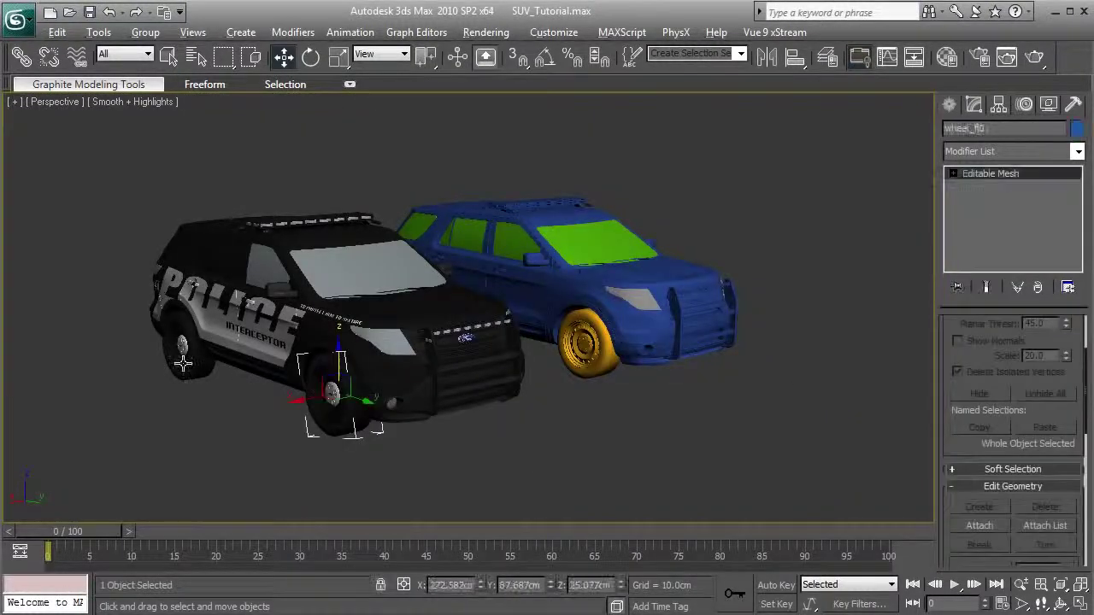
left_click(183, 345)
left_click(573, 431)
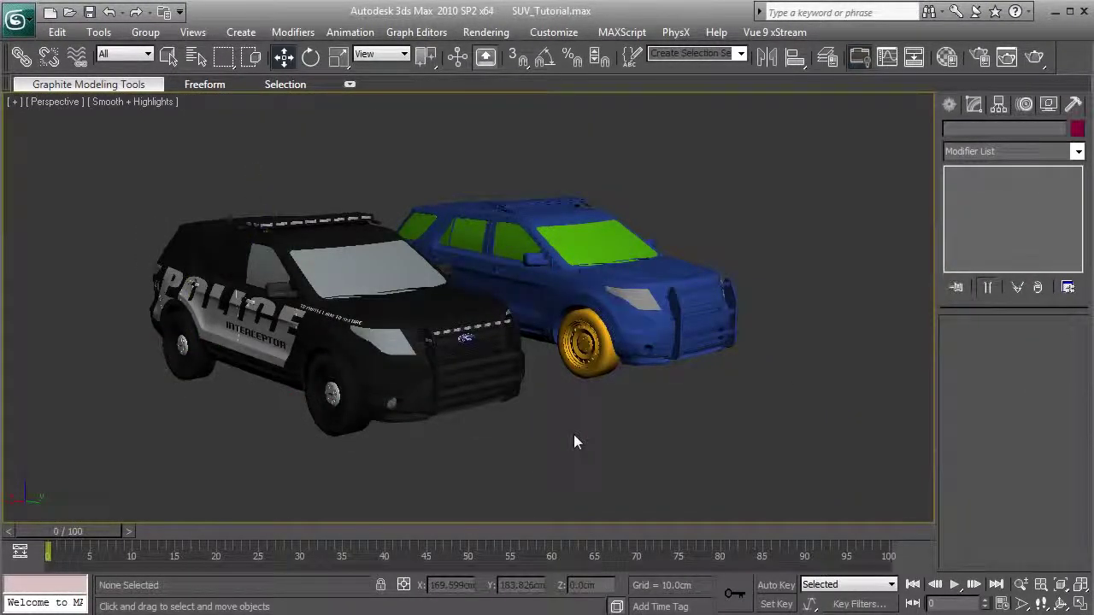
Open the Material Editor and apply the yellow material to both front wheels of the police car.
key("m")
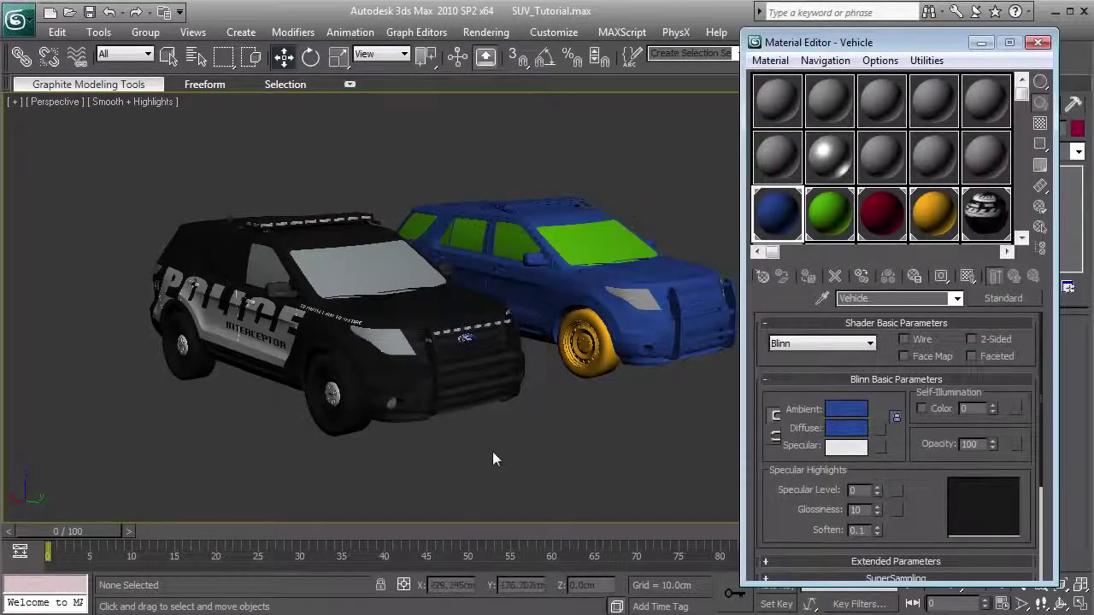
left_click_drag(481, 416, 477, 373)
left_click(317, 270)
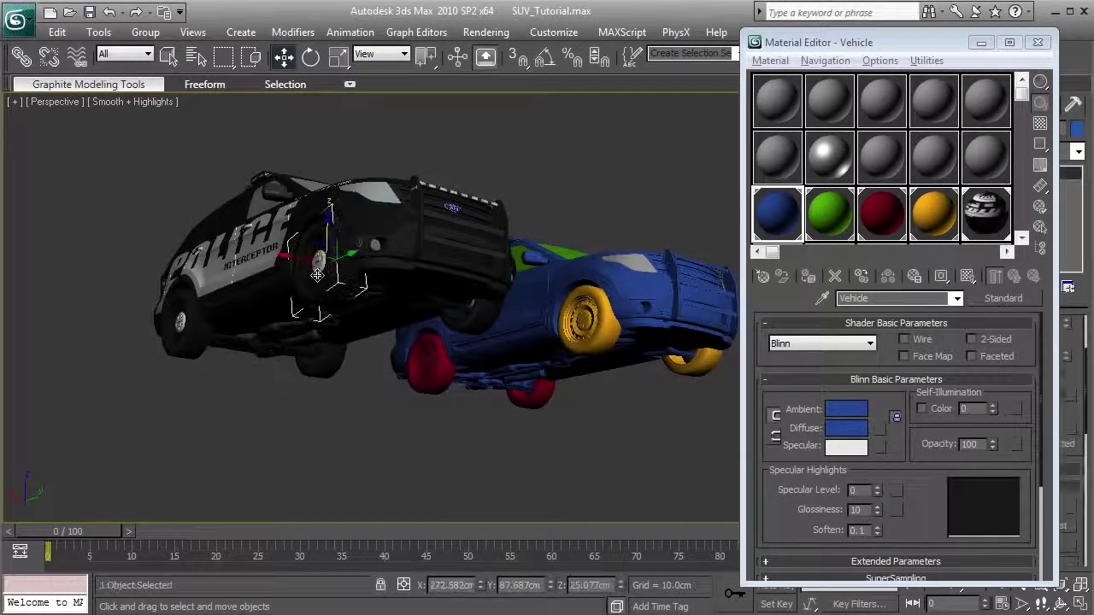
left_click_drag(944, 214, 316, 273)
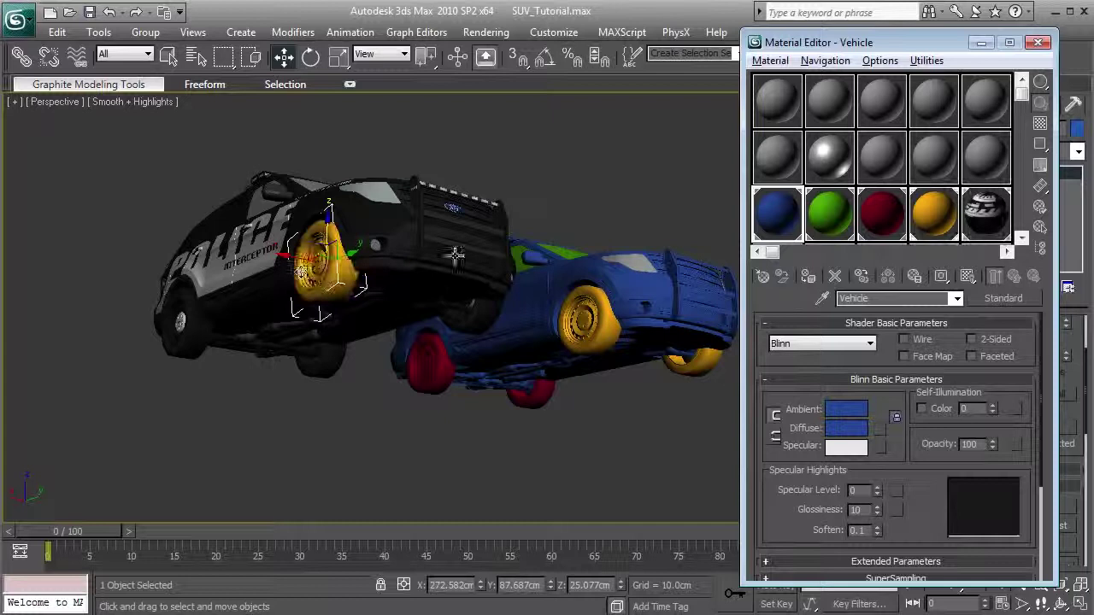
left_click_drag(533, 307, 468, 313)
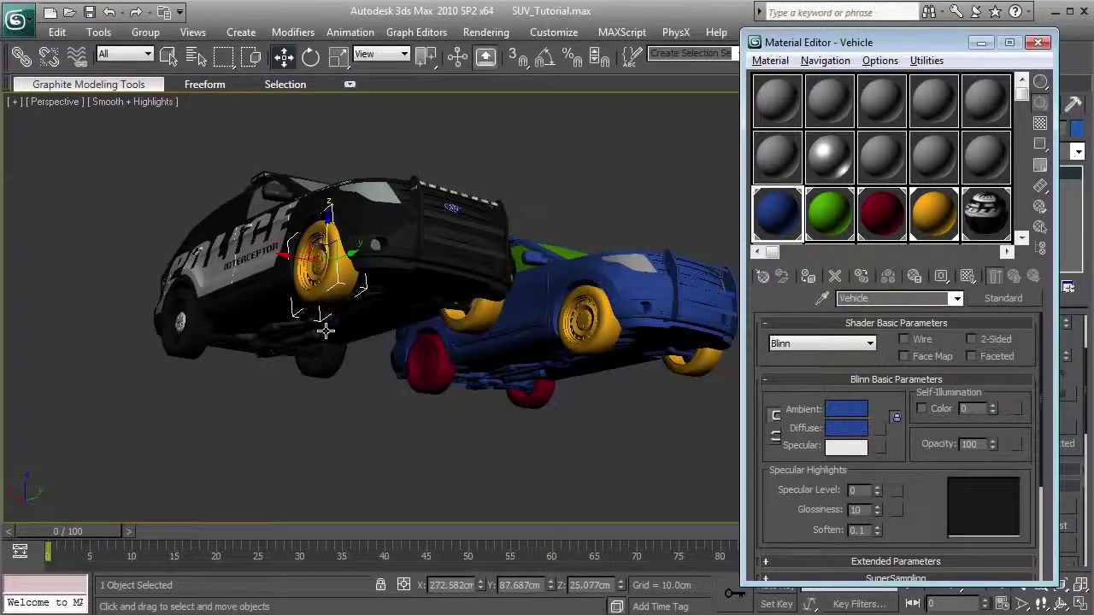
Apply the red material to the police car's rear wheels.
left_click_drag(324, 329, 337, 311)
left_click_drag(885, 220, 225, 308)
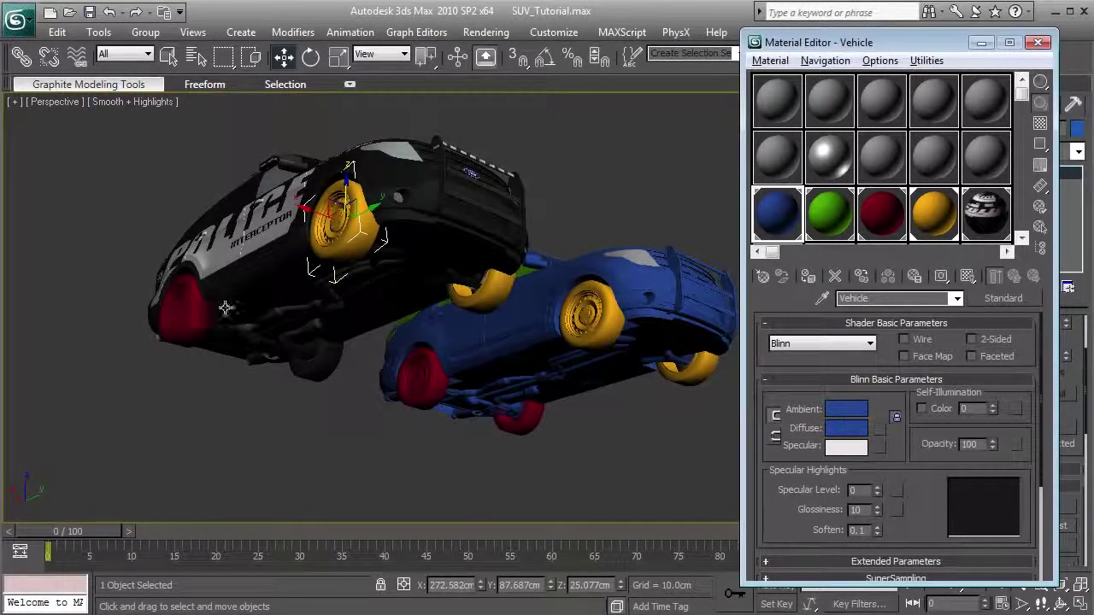
left_click_drag(891, 219, 479, 325)
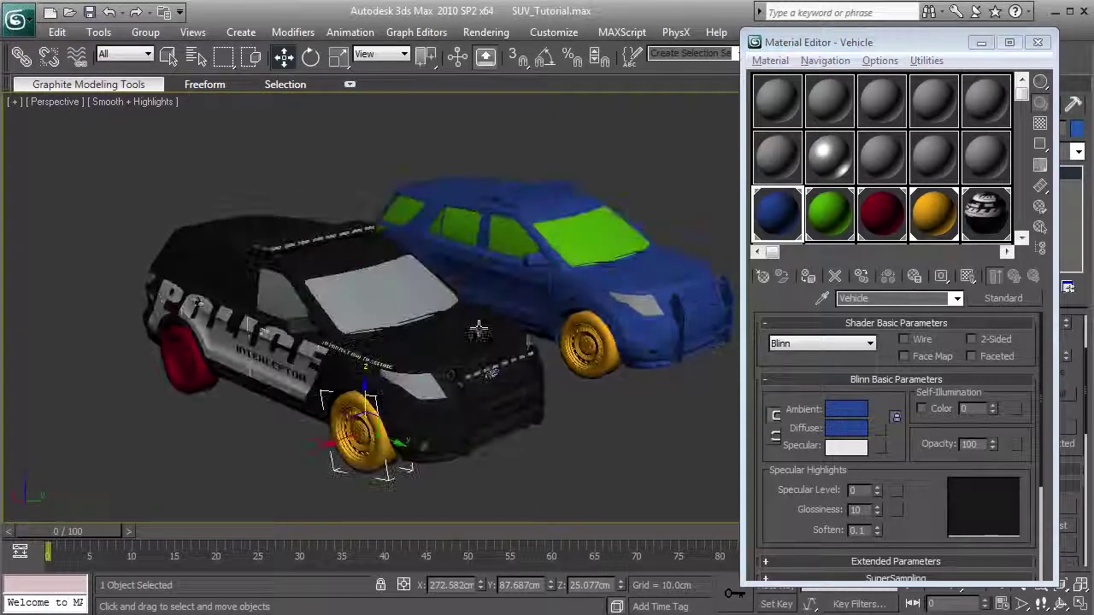
Apply the blue Vehicle material to the police car's body and to the doors on both sides.
left_click_drag(763, 230, 452, 349)
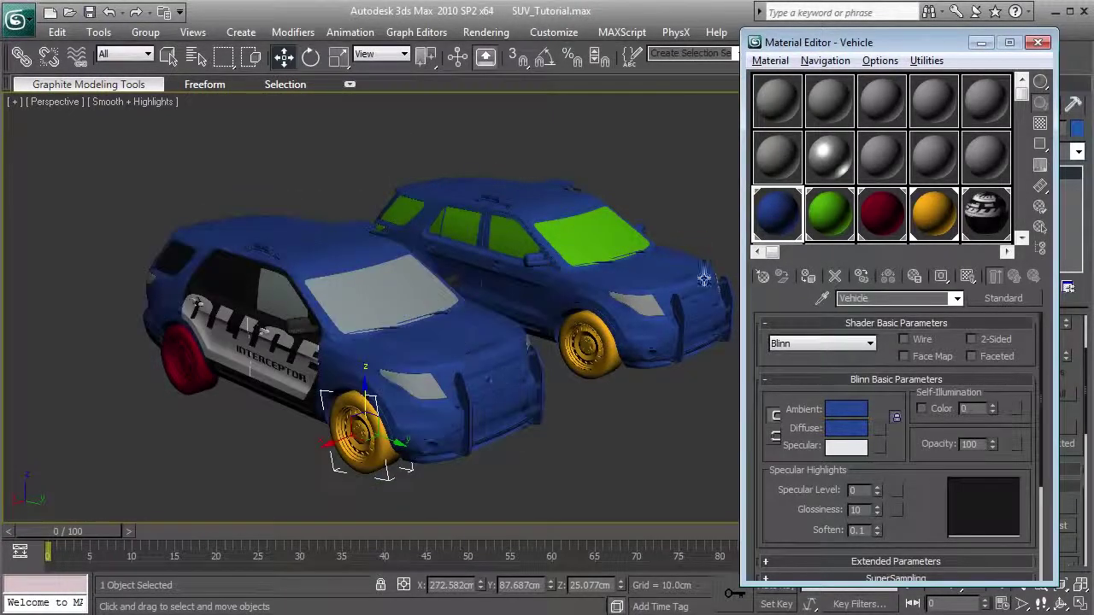
left_click_drag(500, 309, 317, 337)
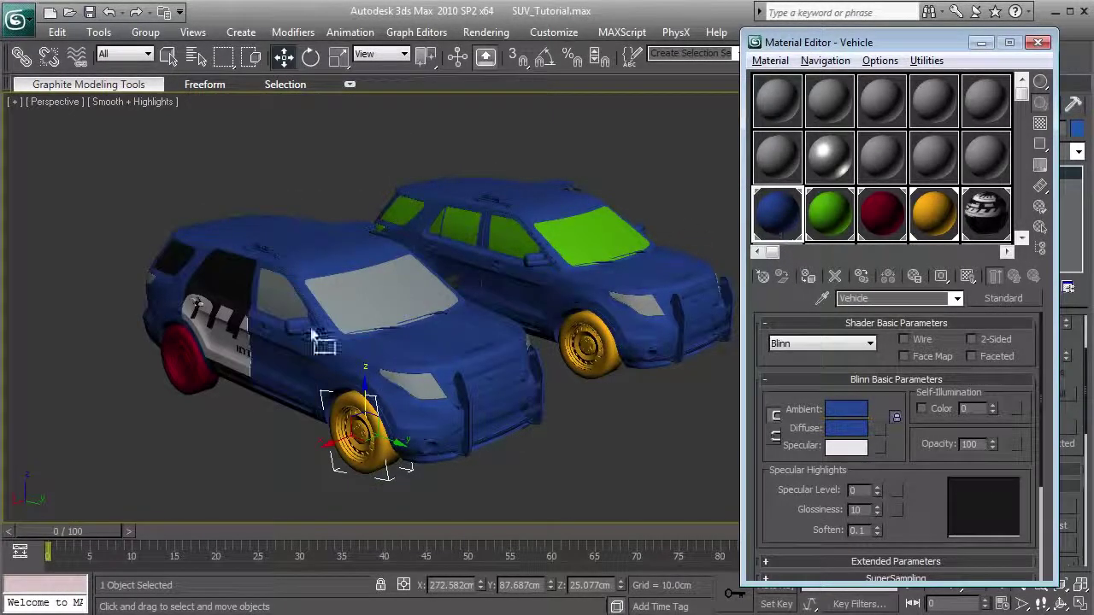
left_click_drag(221, 336, 220, 336)
left_click_drag(537, 339, 404, 335)
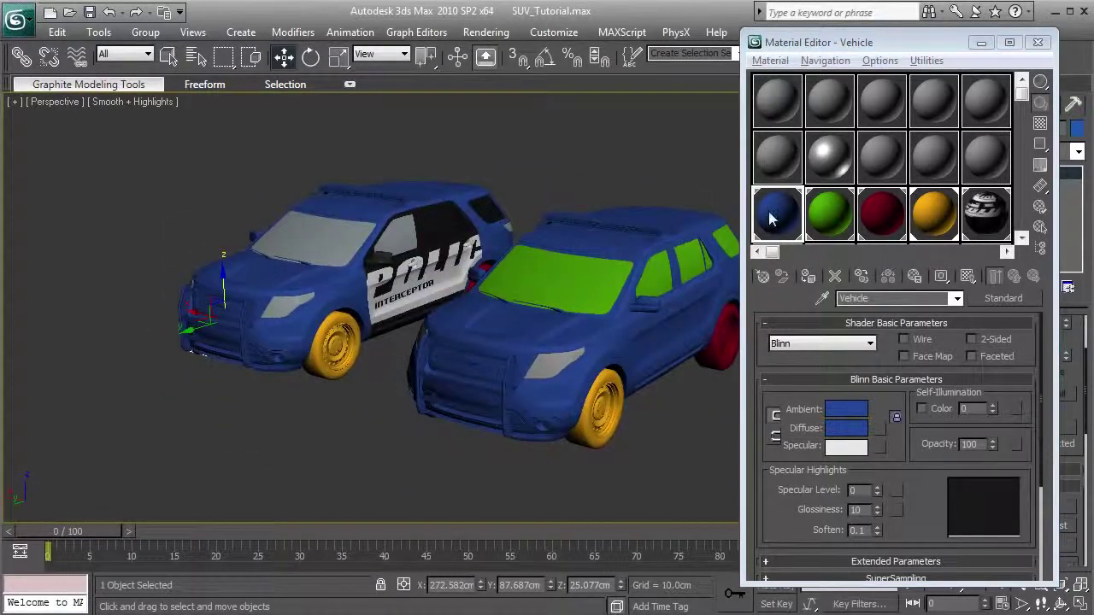
left_click_drag(764, 214, 440, 341)
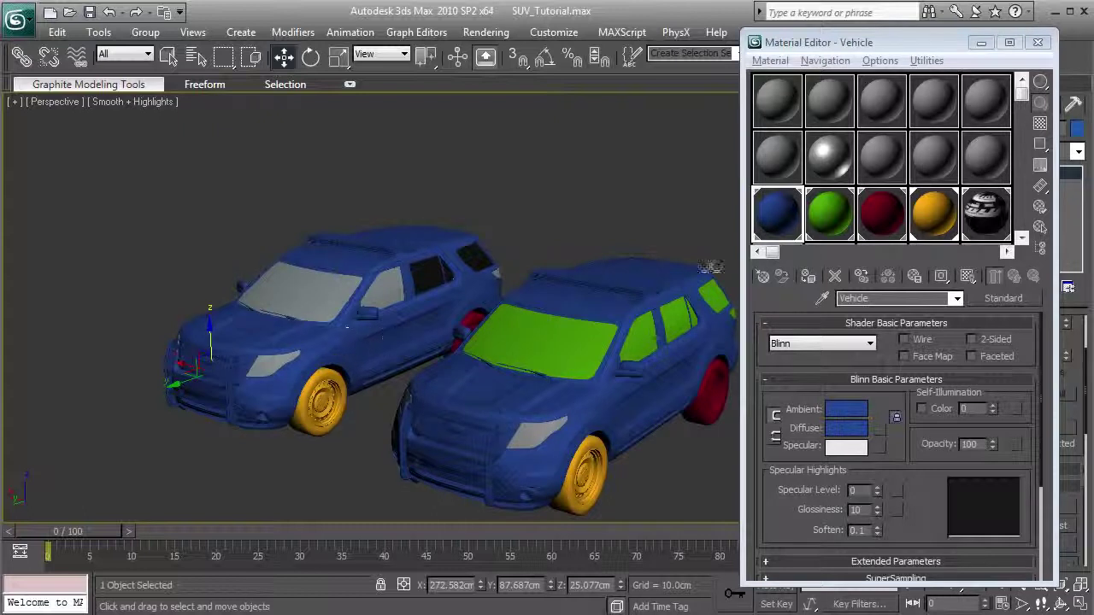
Apply the green material to the police car's windshield and side windows.
left_click_drag(830, 220, 299, 291)
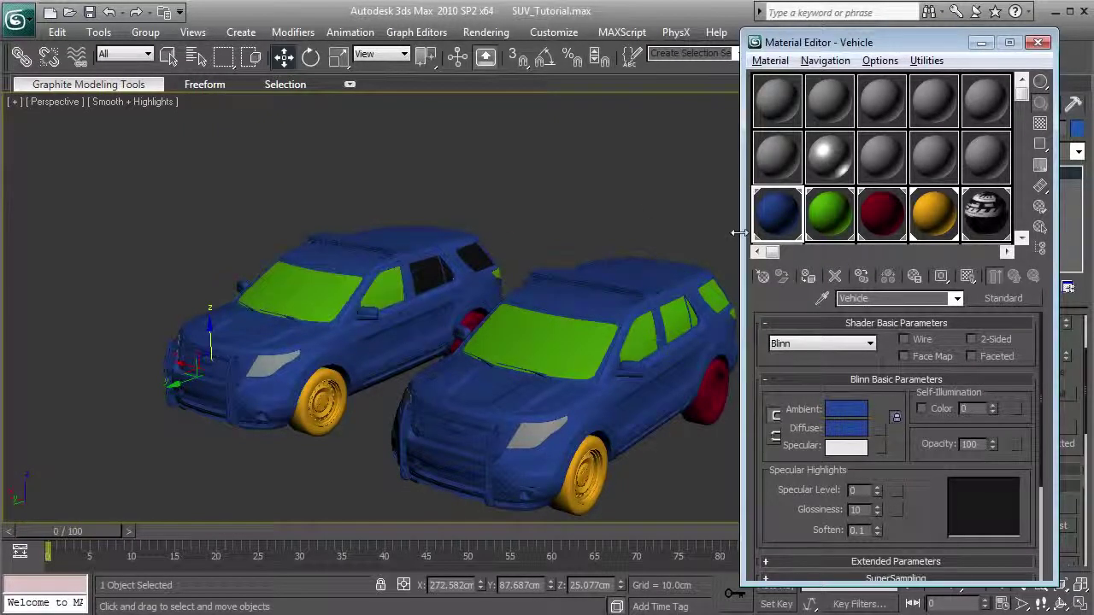
left_click_drag(826, 221, 423, 280)
left_click_drag(310, 326, 566, 325)
left_click_drag(613, 369, 470, 357)
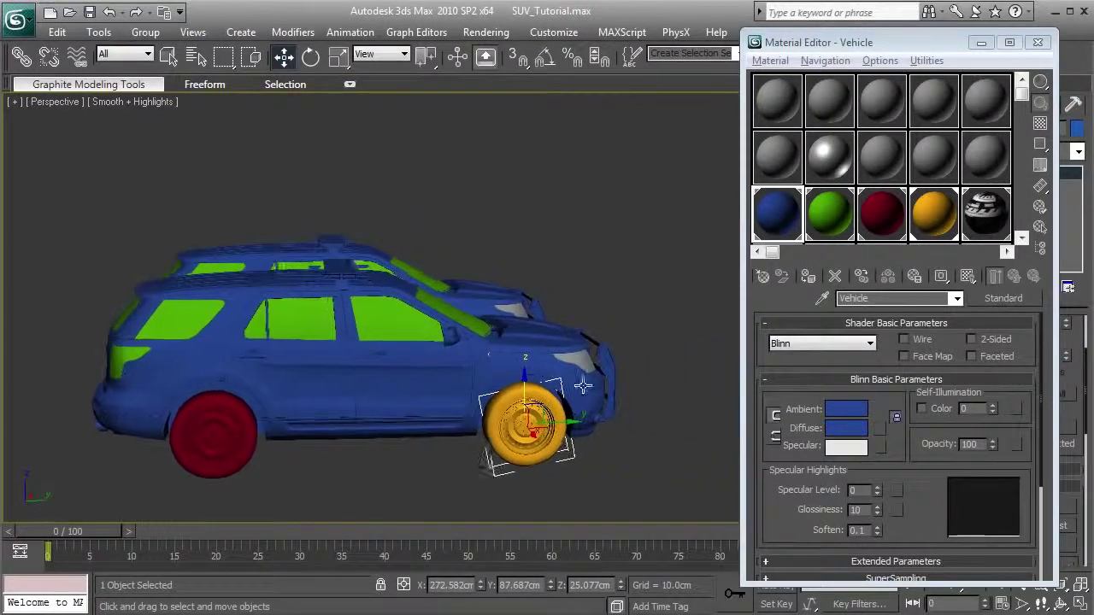
left_click_drag(582, 386, 502, 388)
Select the nearer SUV's headlights to check that they are a separate object, and clear the selection.
left_click(388, 349)
scroll(423, 368, "up", 3)
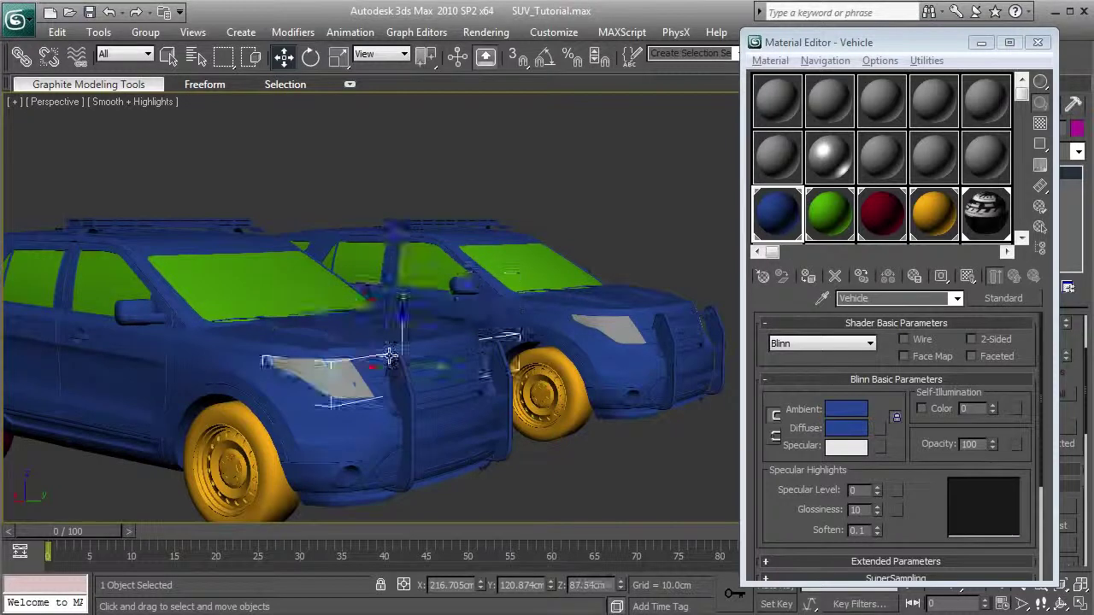
left_click_drag(312, 309, 402, 285)
scroll(402, 286, "down", 3)
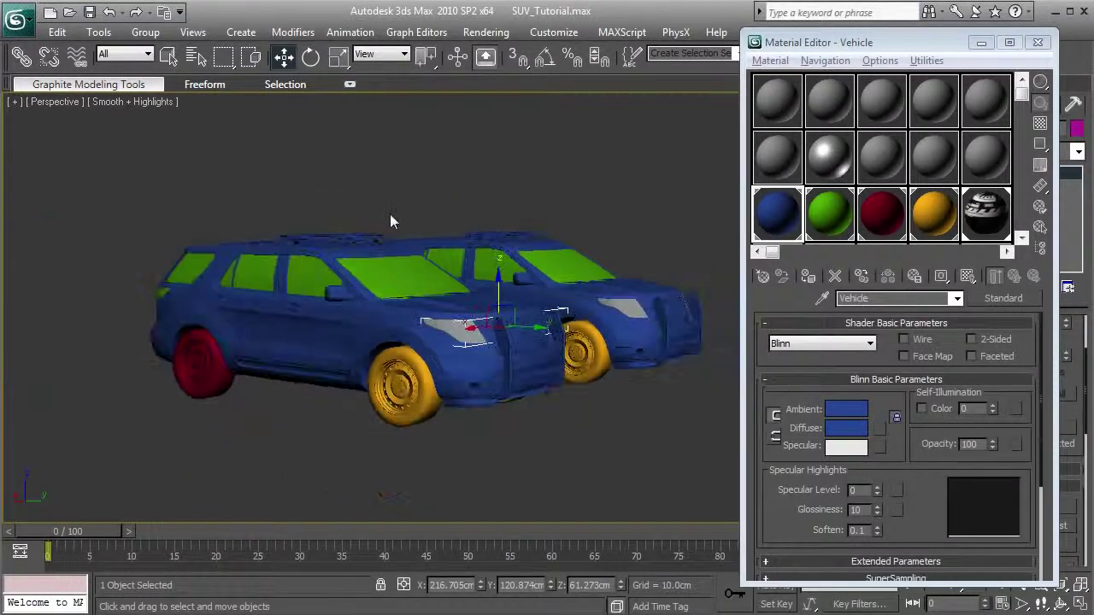
left_click(390, 215)
left_click_drag(401, 331, 430, 343)
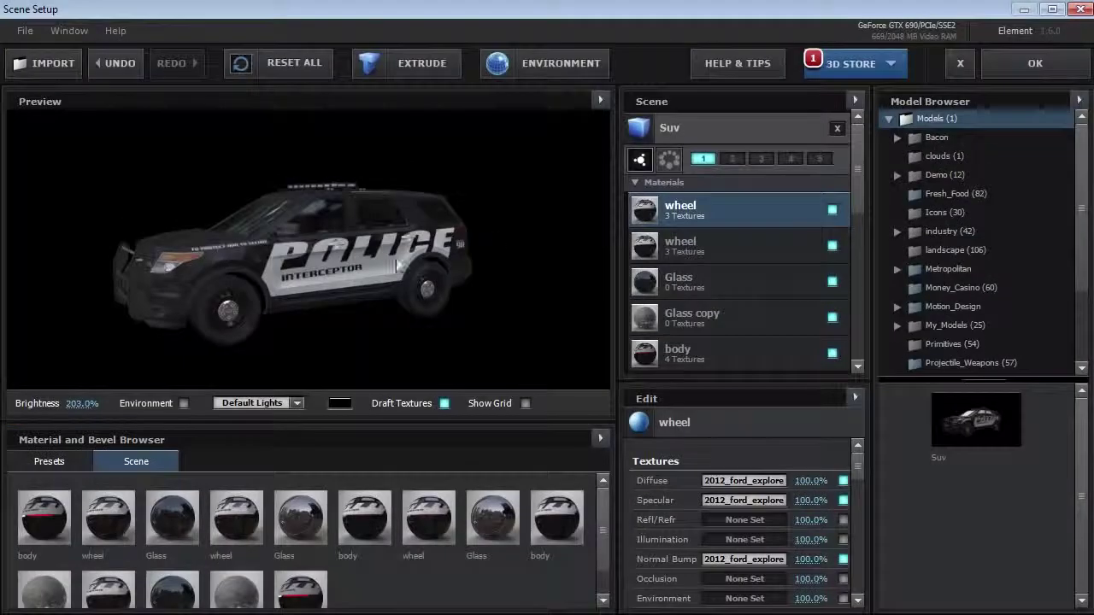
In Element's Scene Setup, switch each of the Suv's two wheel materials off and on to check which wheels they control.
left_click_drag(297, 272, 357, 258)
left_click(716, 241)
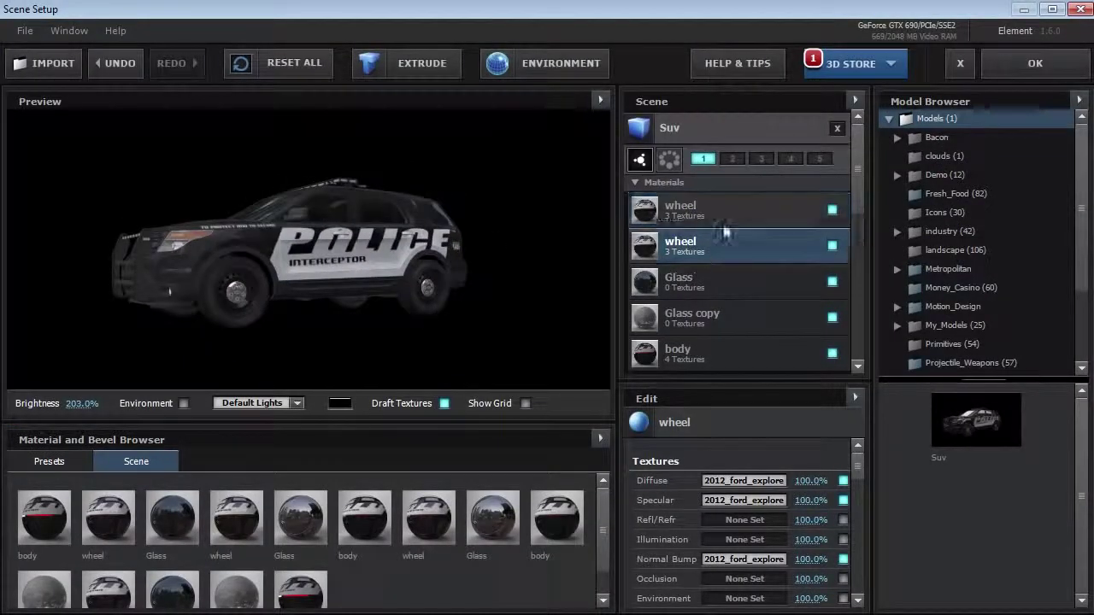
left_click(831, 210)
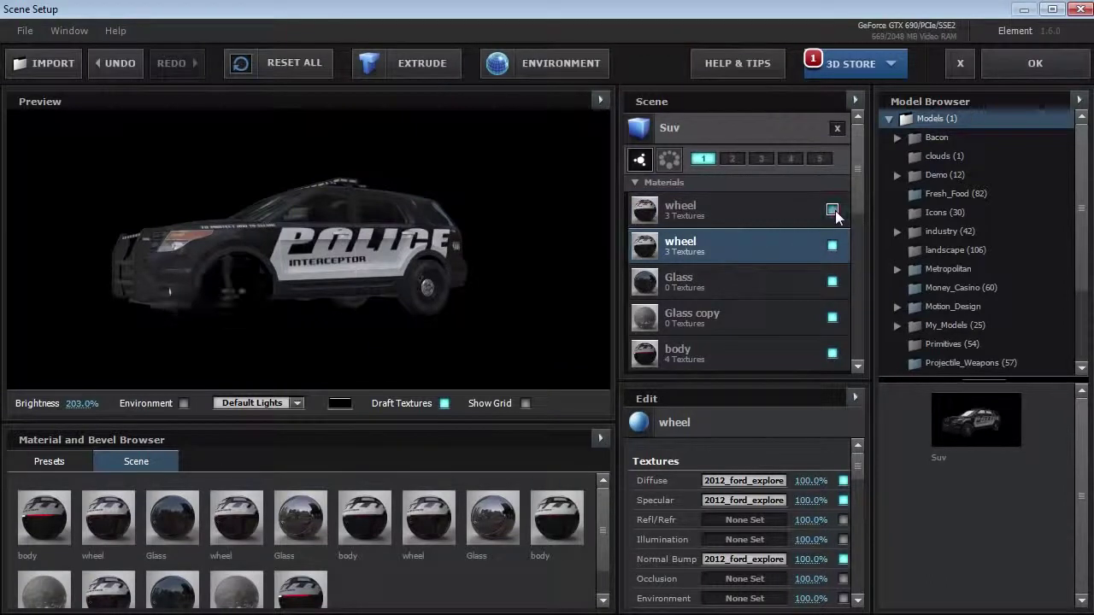
left_click_drag(272, 223, 304, 215)
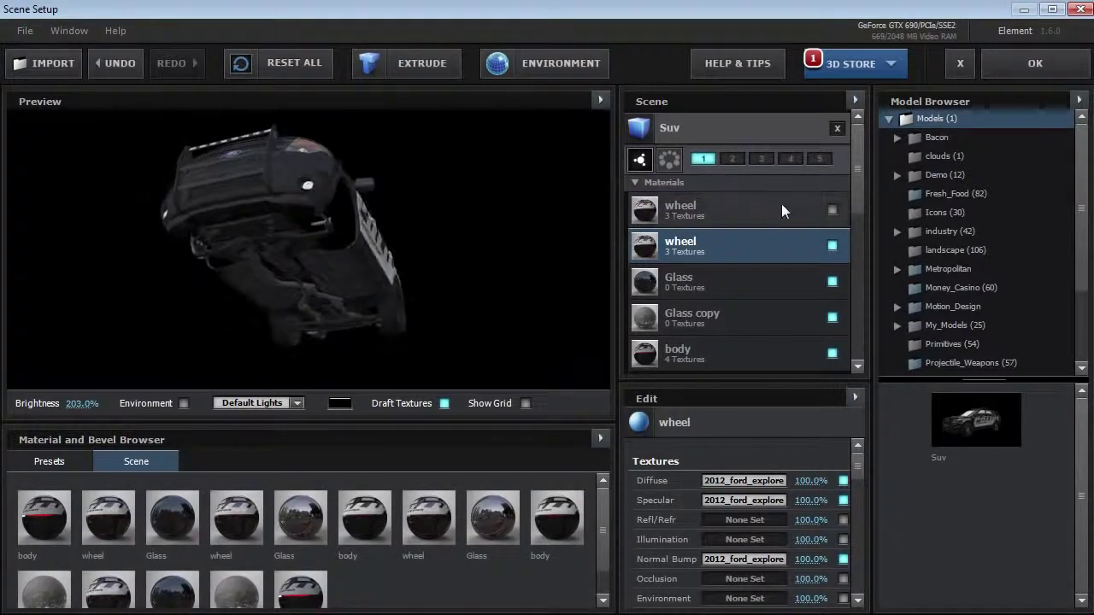
left_click(832, 209)
left_click(833, 209)
left_click(832, 209)
left_click(833, 245)
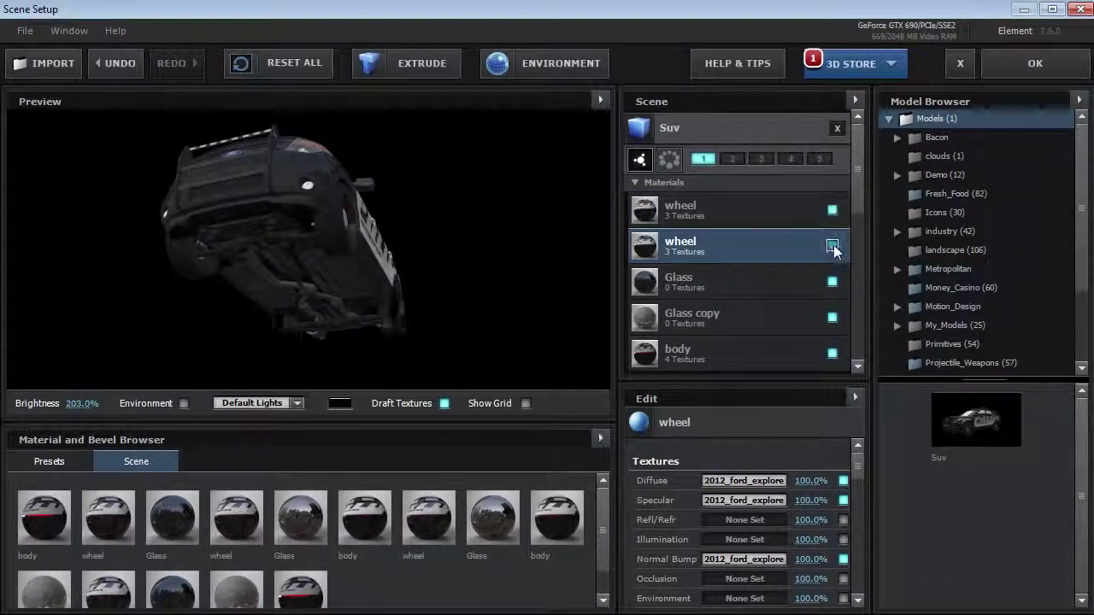
left_click(833, 245)
left_click_drag(462, 245, 377, 274)
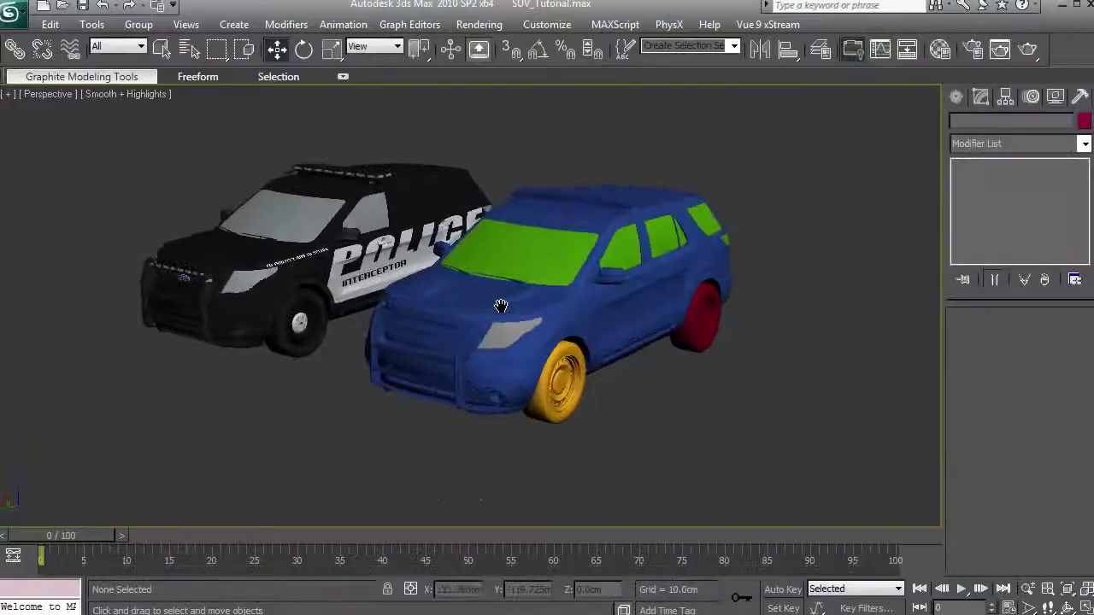
Switch back to 3ds Max, select all parts of the blue SUV and start exporting only the selected objects.
scroll(501, 306, "down", 2)
left_click_drag(456, 308, 604, 270)
left_click_drag(670, 173, 458, 406)
left_click(11, 12)
mouse_move(64, 286)
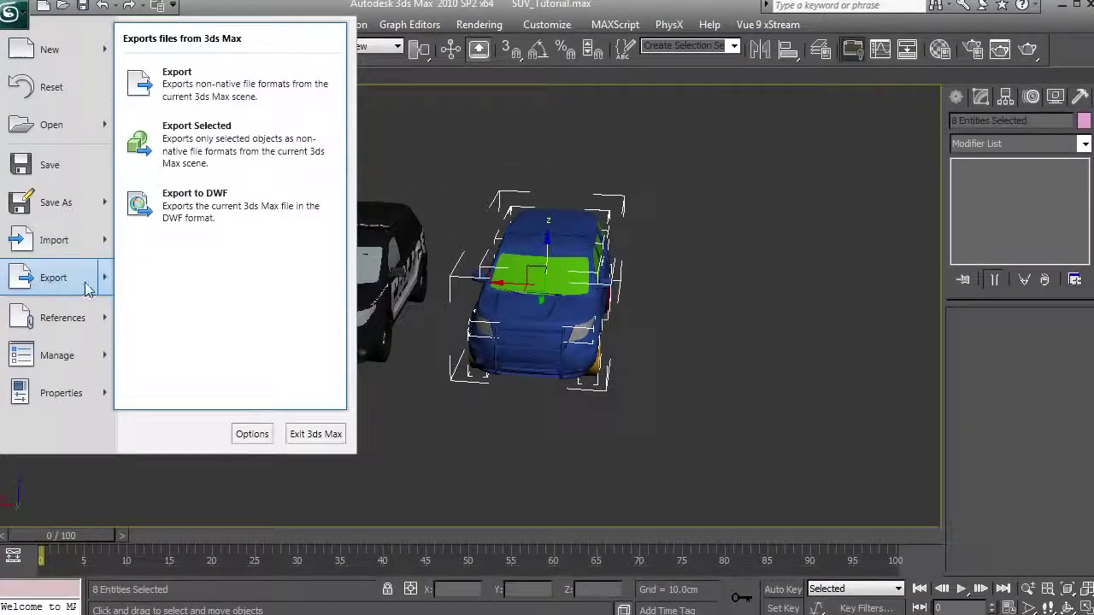
left_click(196, 141)
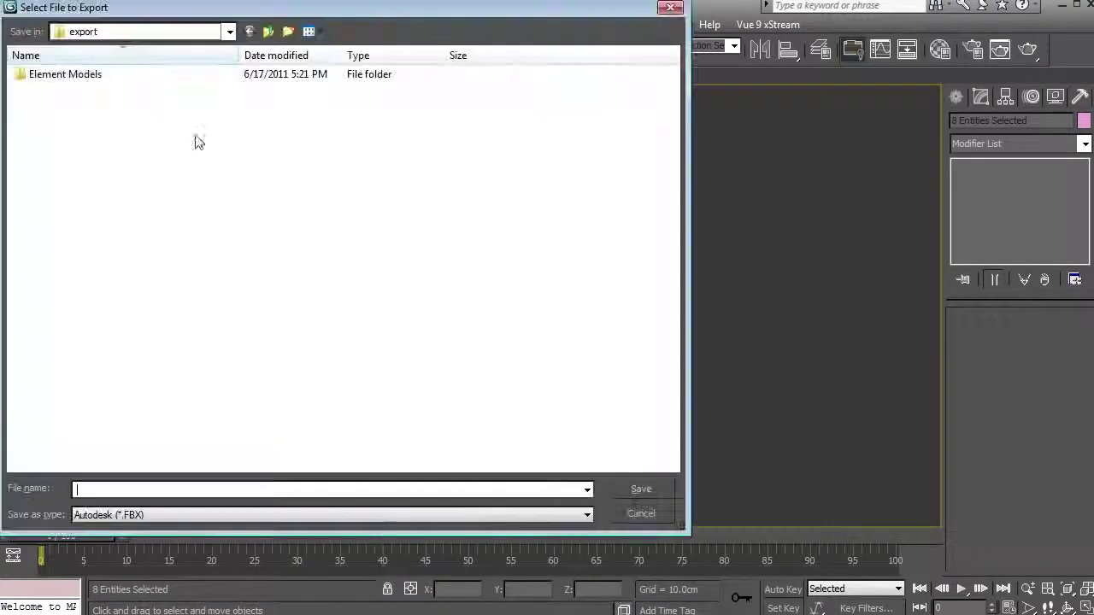
Save the export in the gw::OBJ-Exporter (*.OBJ) format under the file name SUV_B.
left_click(143, 516)
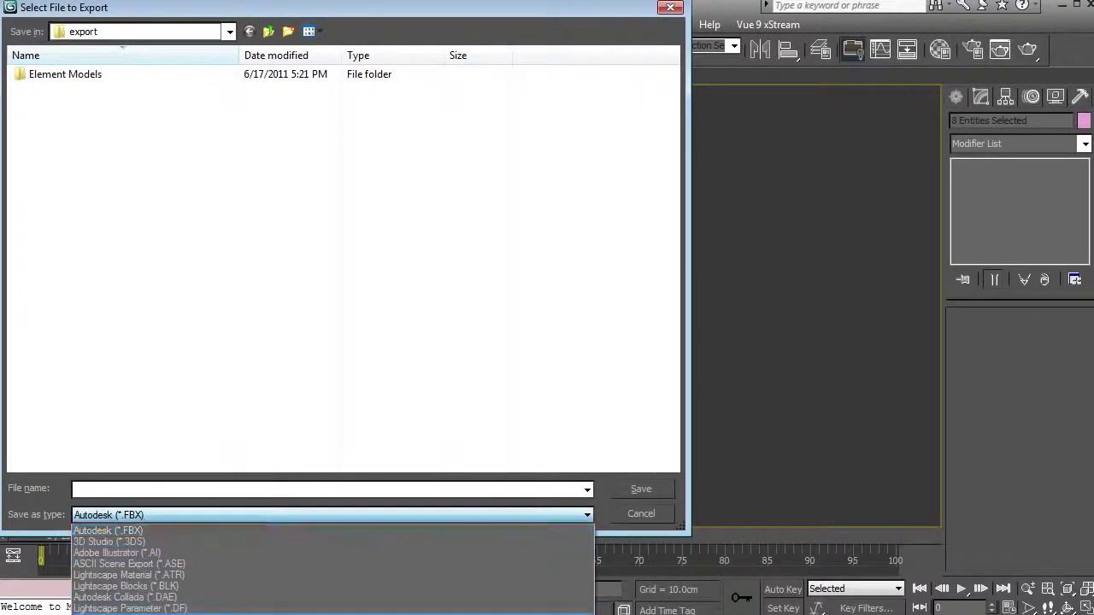
left_click(128, 613)
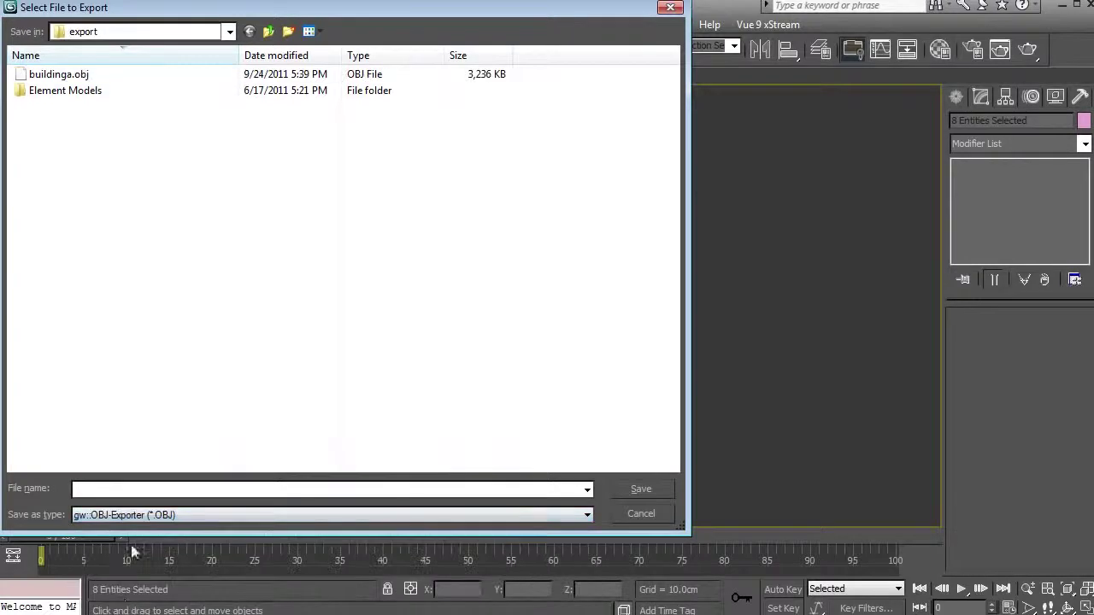
type("SUV_B")
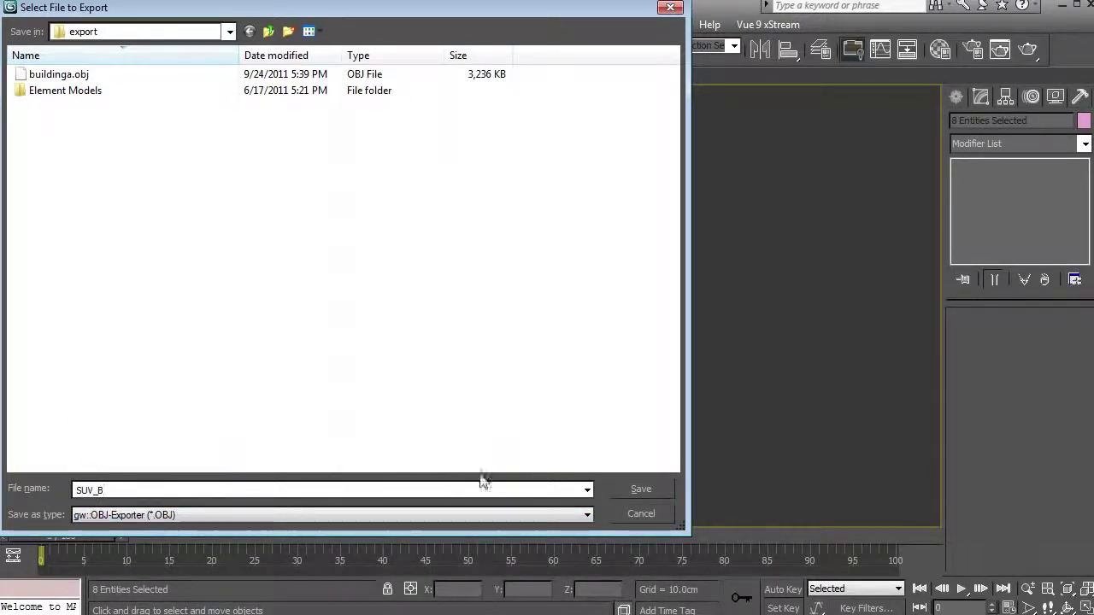
left_click(641, 489)
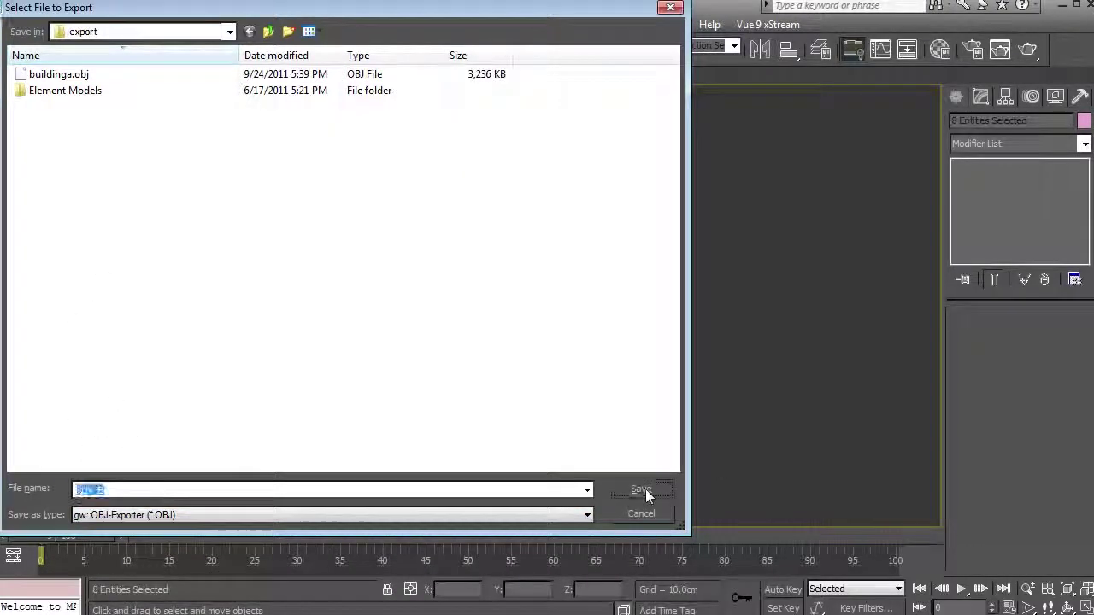
Set the OBJ export faces to Triangles and run the export.
left_click(486, 255)
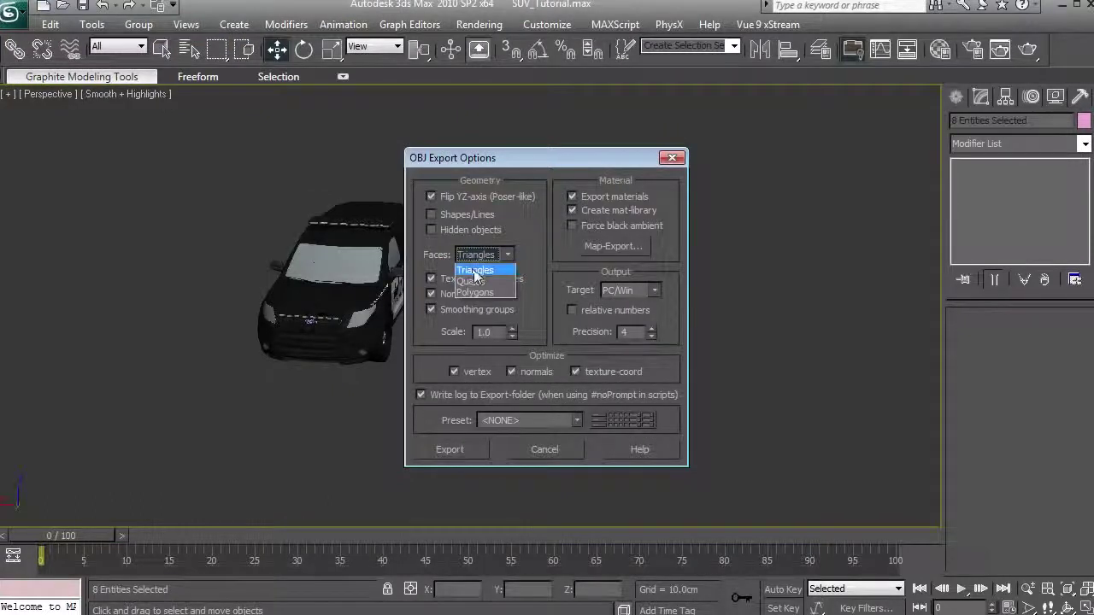
left_click(477, 270)
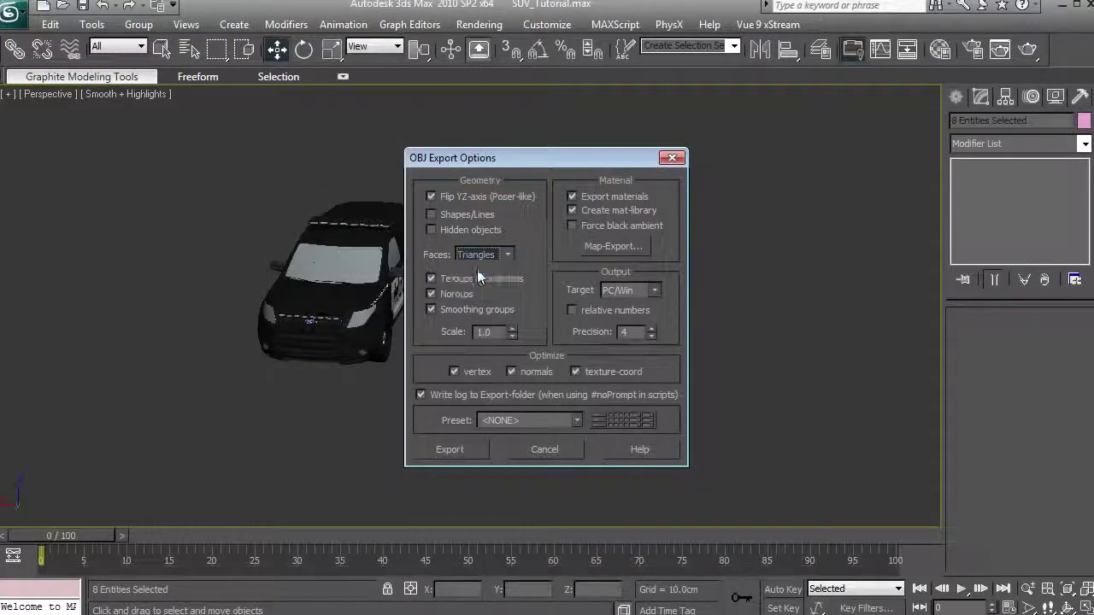
left_click(462, 448)
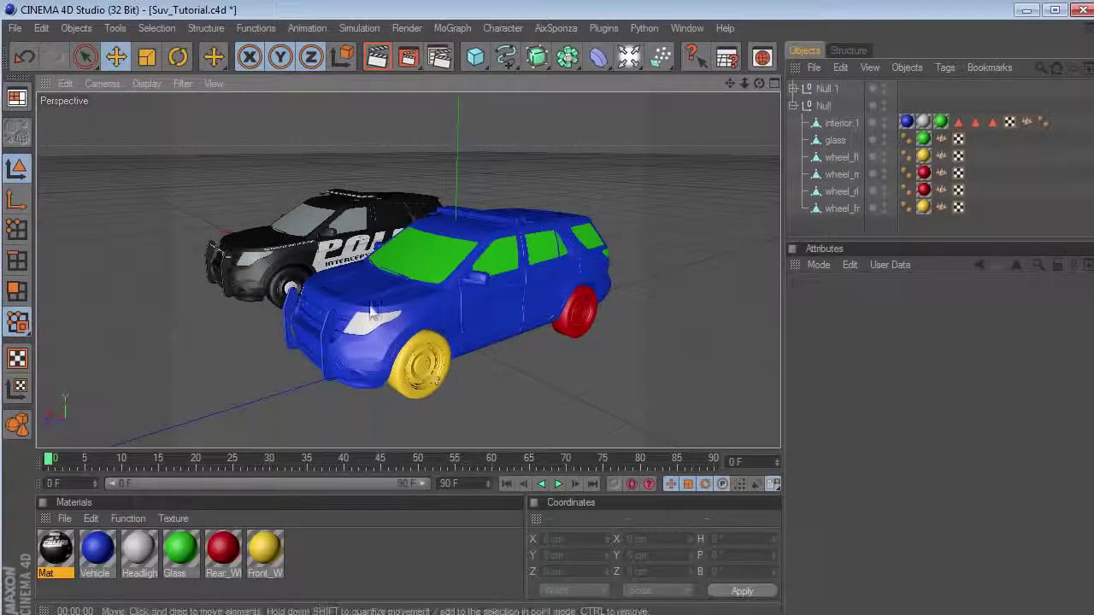
Switch to Cinema 4D and inspect the colored SUV, moving the yellow wheel_fr vertically as a test and undoing the move.
left_click_drag(371, 308, 420, 274)
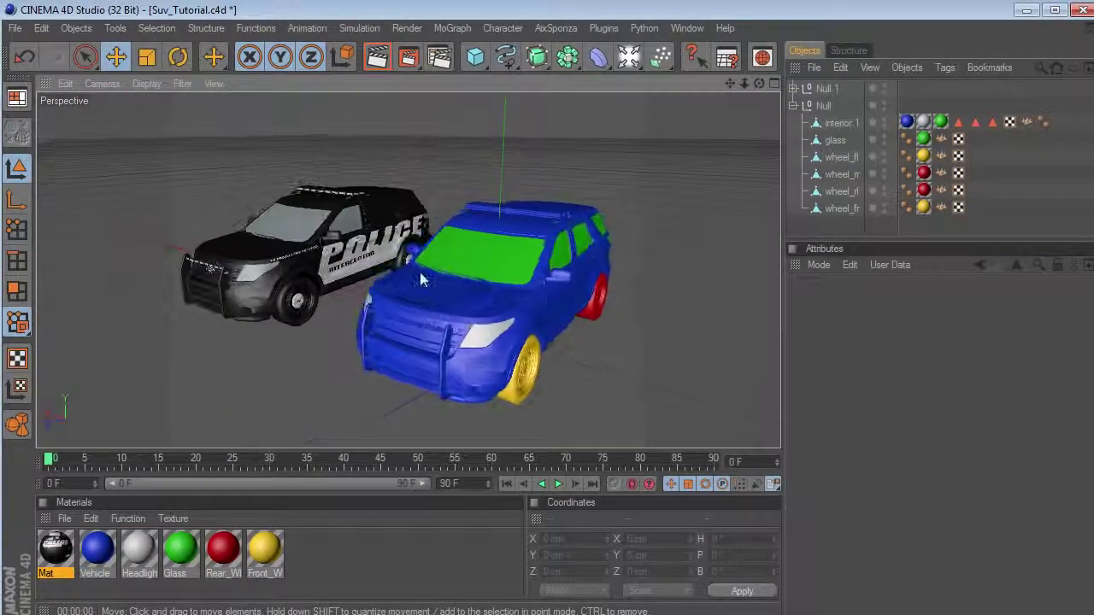
left_click_drag(603, 373, 542, 385)
left_click(504, 340)
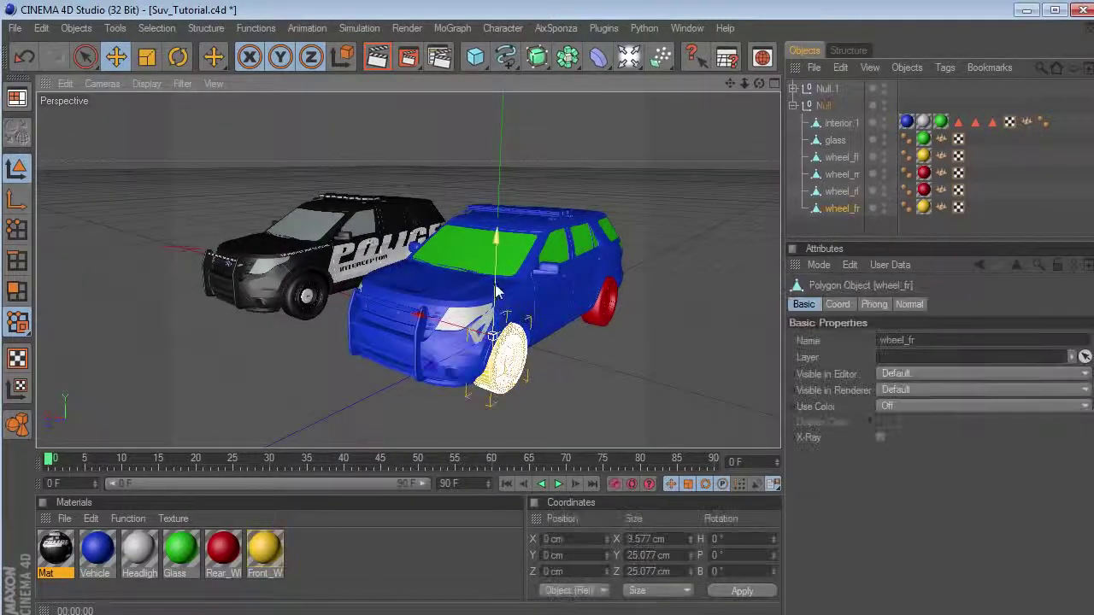
left_click_drag(495, 248, 496, 286)
key("ctrl+z")
left_click(712, 308)
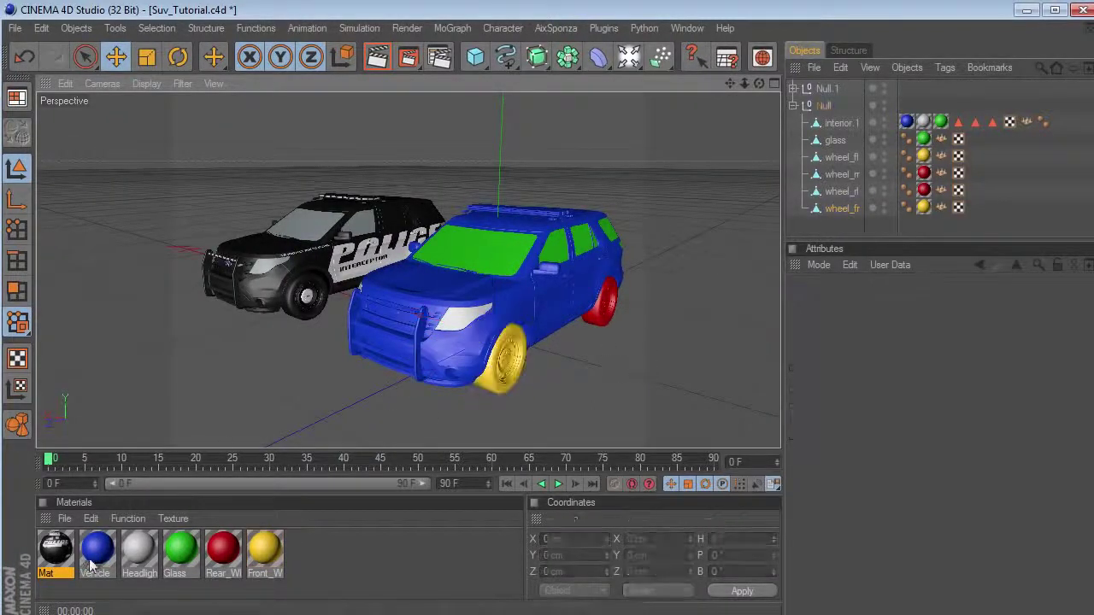
left_click_drag(408, 308, 549, 384)
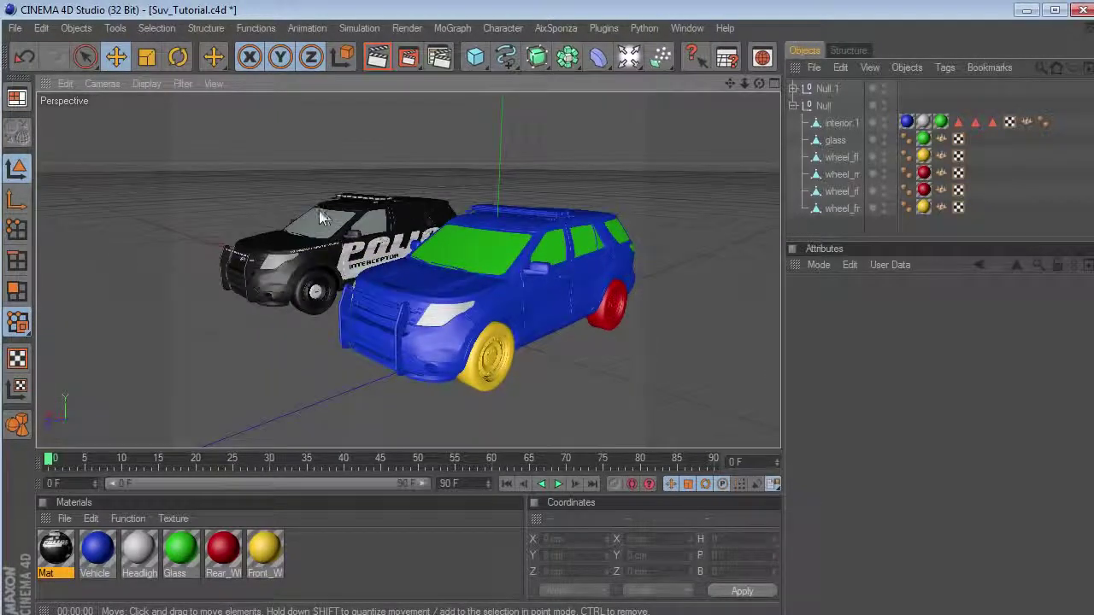
left_click_drag(596, 323, 539, 333)
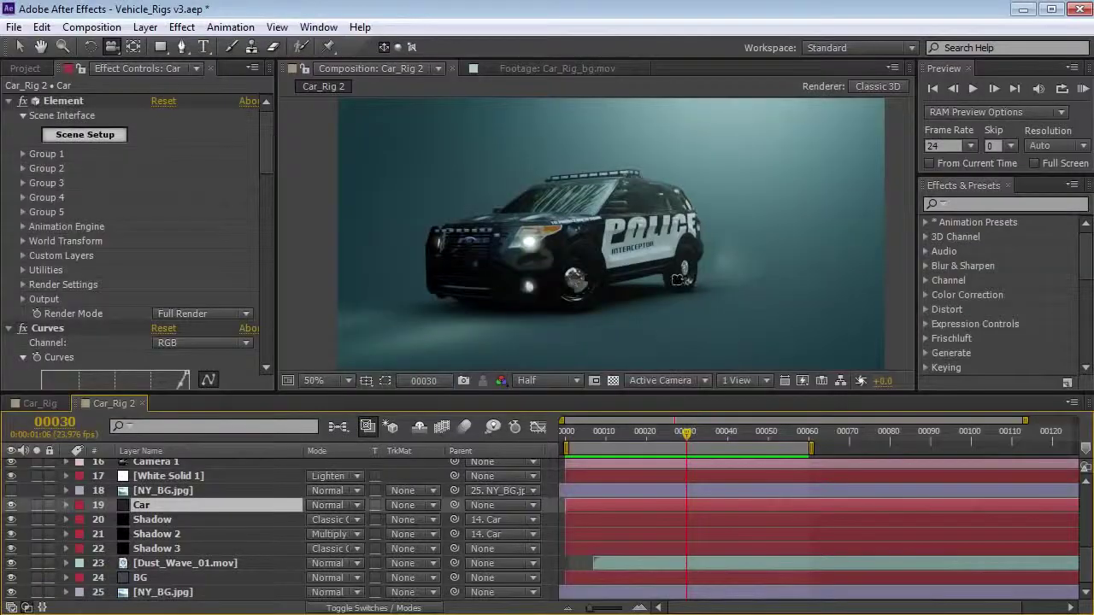
Switch to After Effects and preview the Car_Rig 2 animation, scrubbing through its frames and viewing the police car from other camera angles.
key("KP_0")
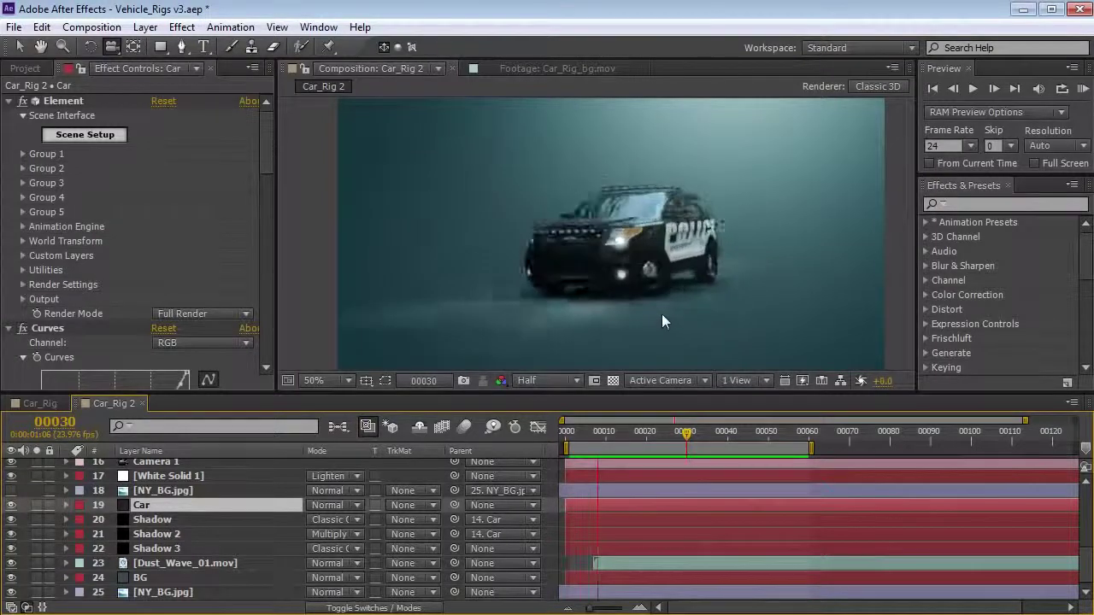
key("space")
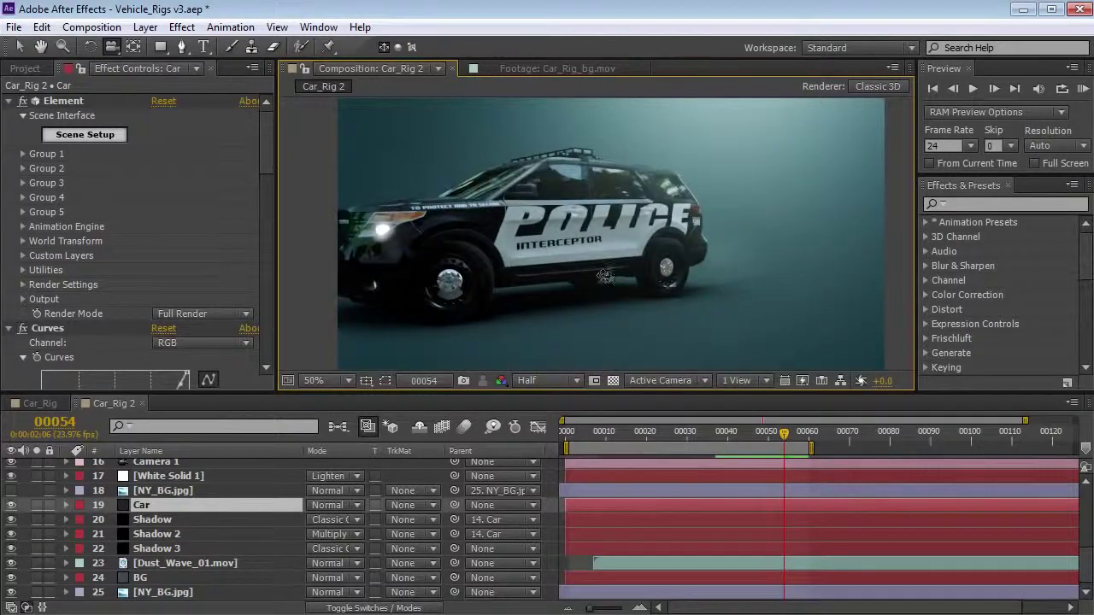
left_click_drag(779, 438, 736, 436)
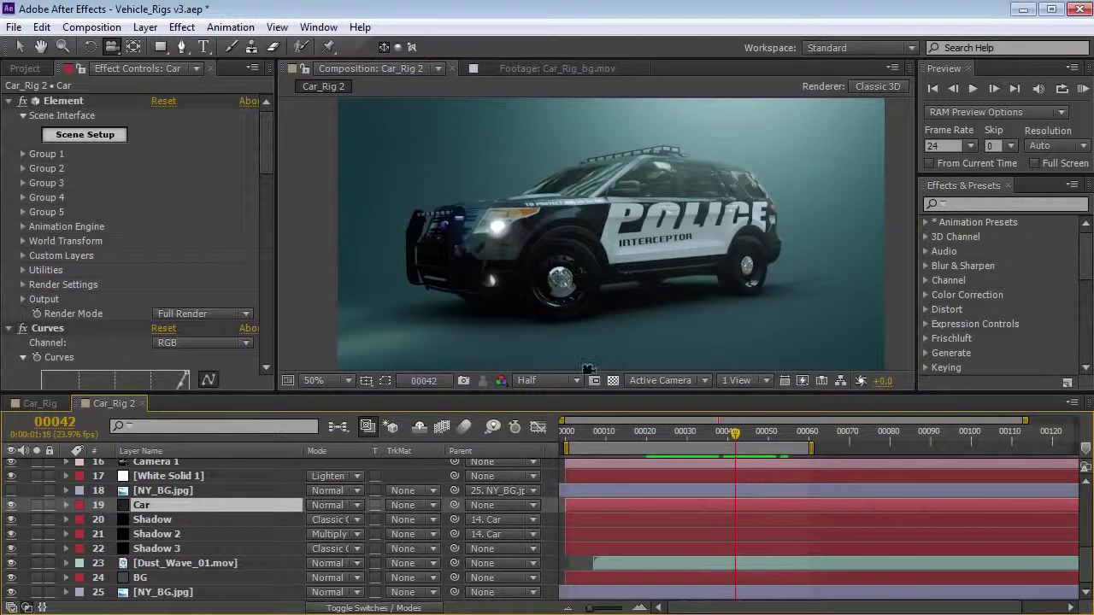
left_click_drag(534, 261, 720, 283)
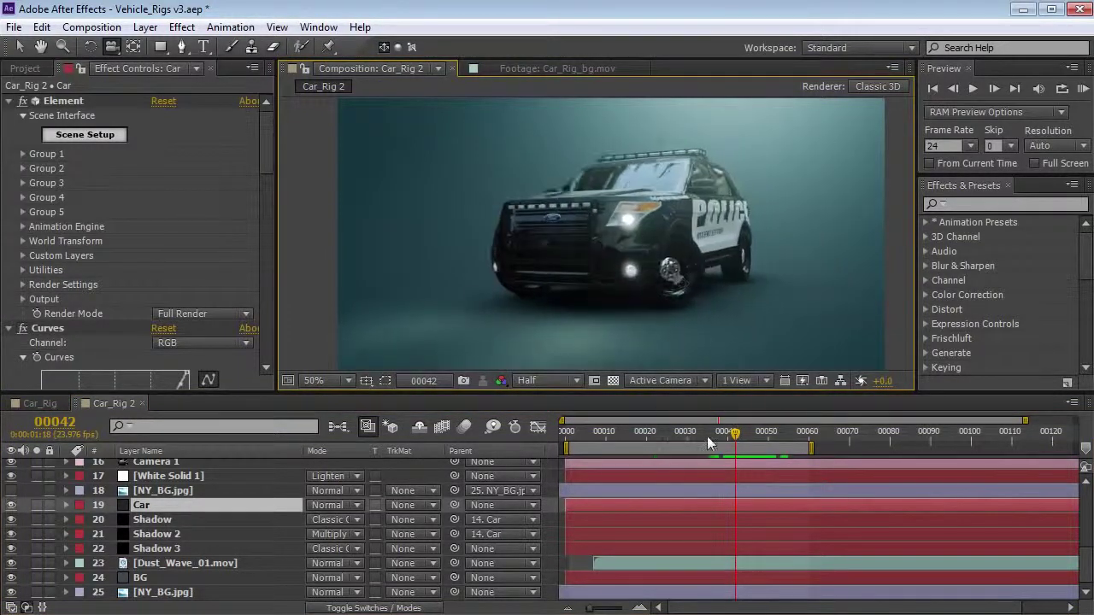
left_click_drag(706, 436, 735, 435)
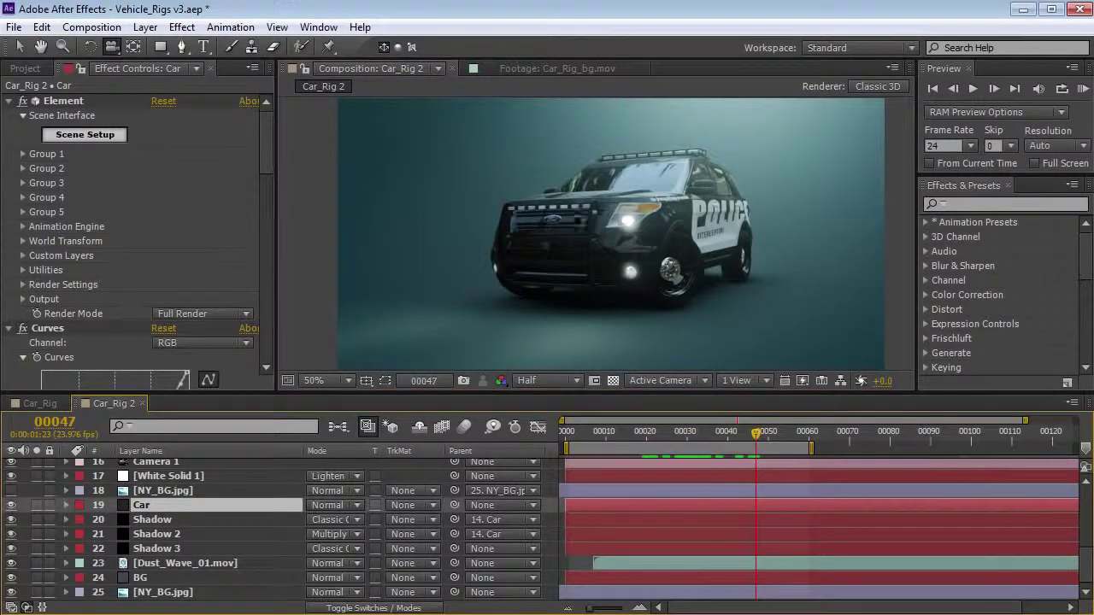
mouse_move(696, 443)
left_mouse_down()
mouse_move(726, 437)
mouse_move(702, 437)
left_mouse_up()
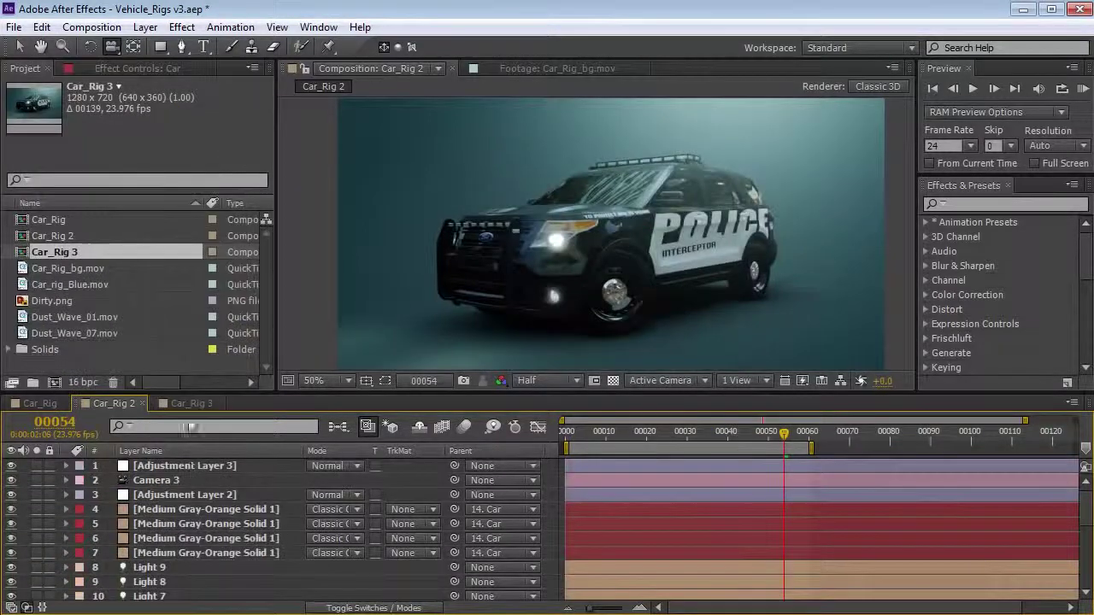
Open the Car_Rig 3 composition and add a black 1280 x 720 px solid named E3D_CAR.
left_click(190, 403)
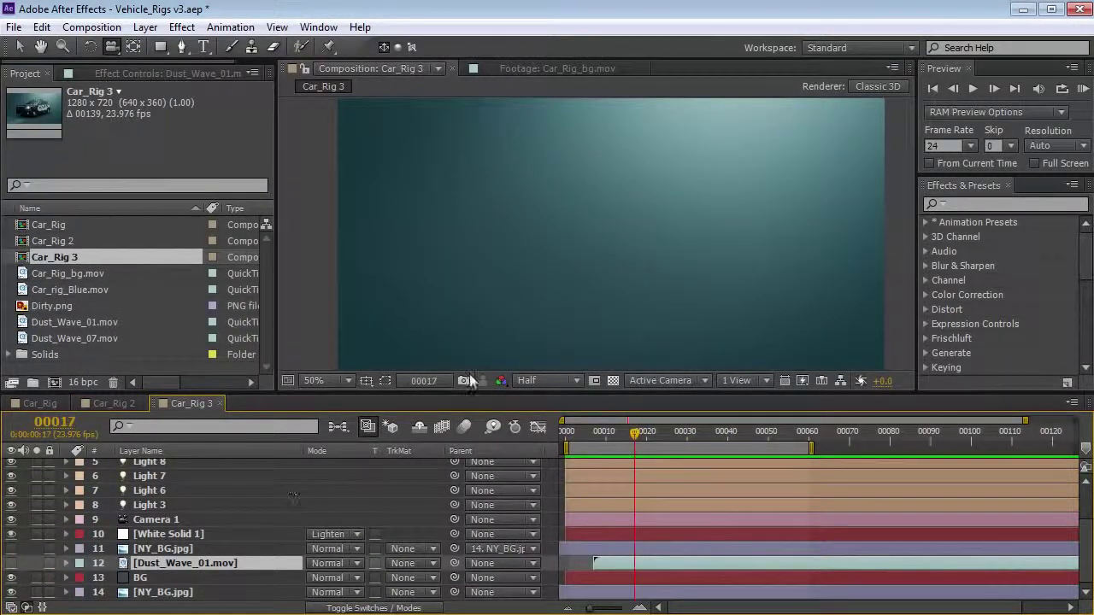
left_click(145, 26)
mouse_move(162, 45)
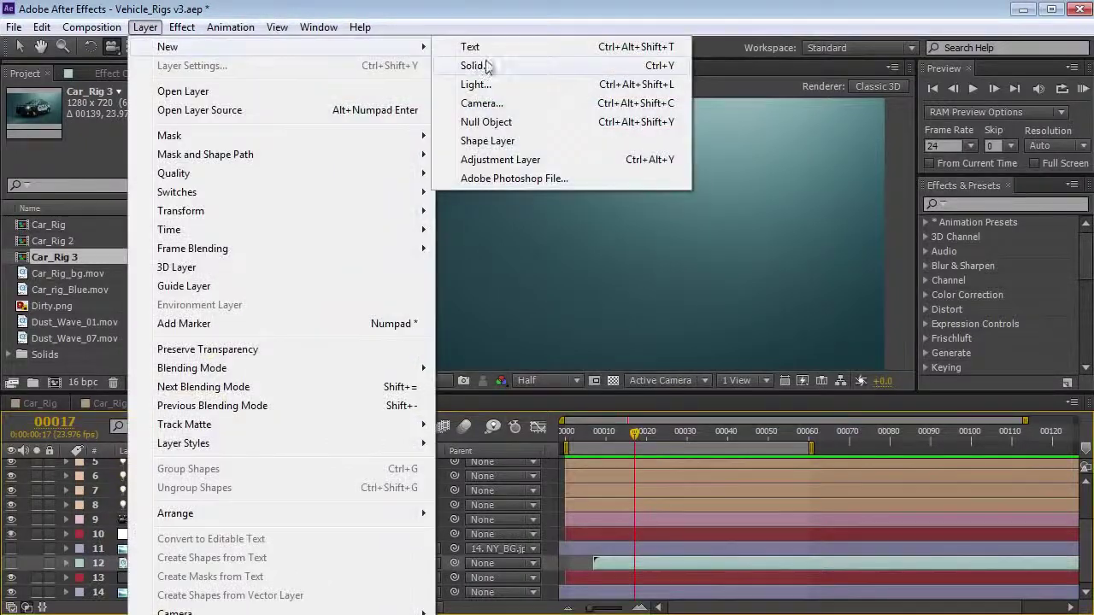
left_click(477, 66)
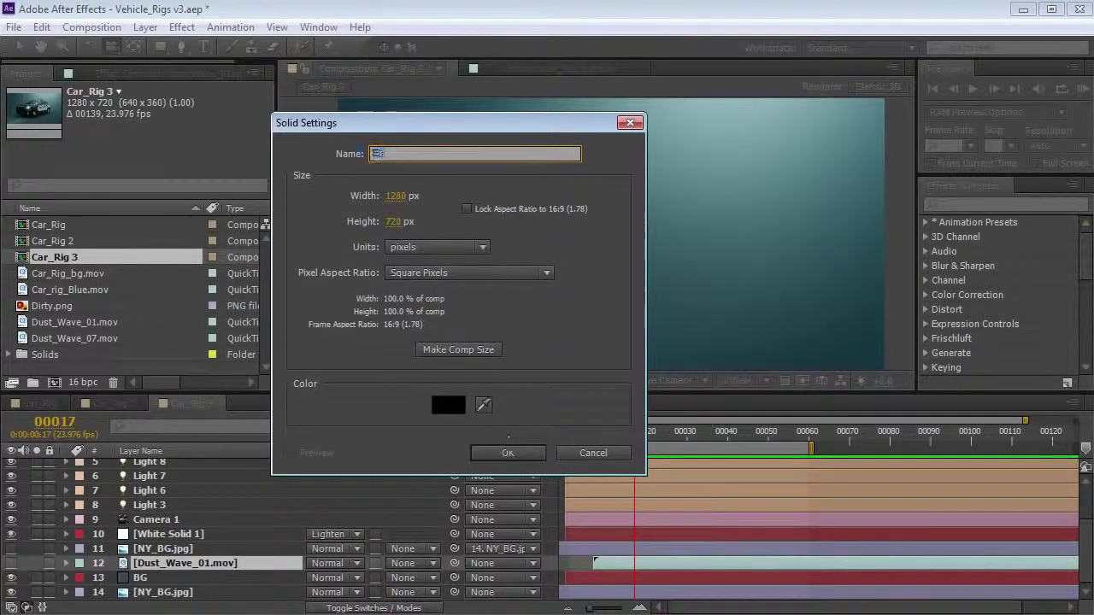
type("E3D_CAR")
left_click(508, 451)
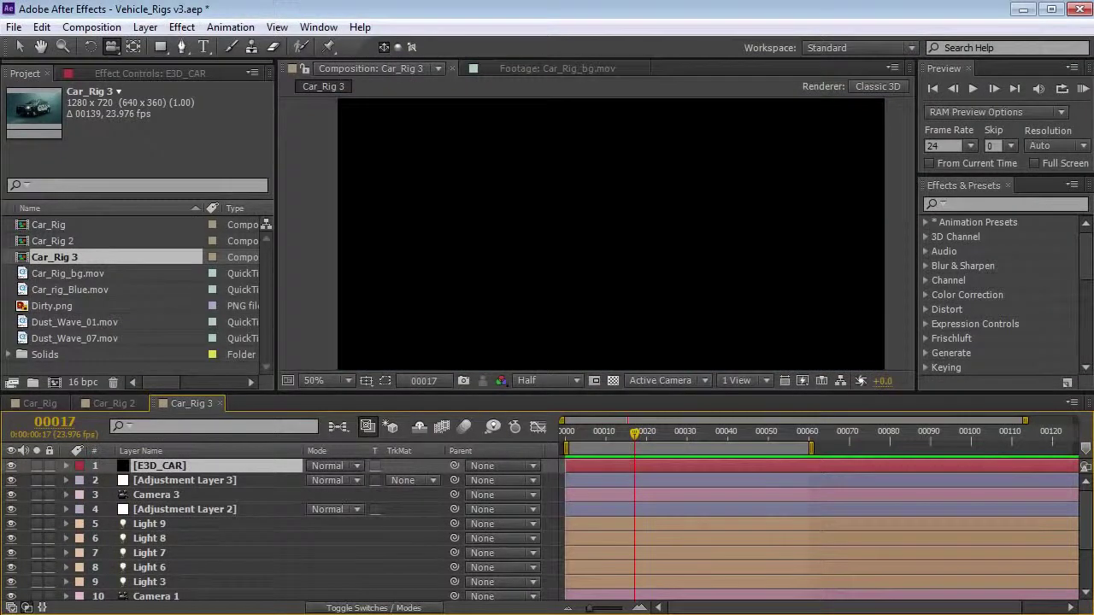
Apply the Video Copilot Element effect to the E3D_CAR layer and open its Scene Setup.
left_click(964, 204)
type("elem")
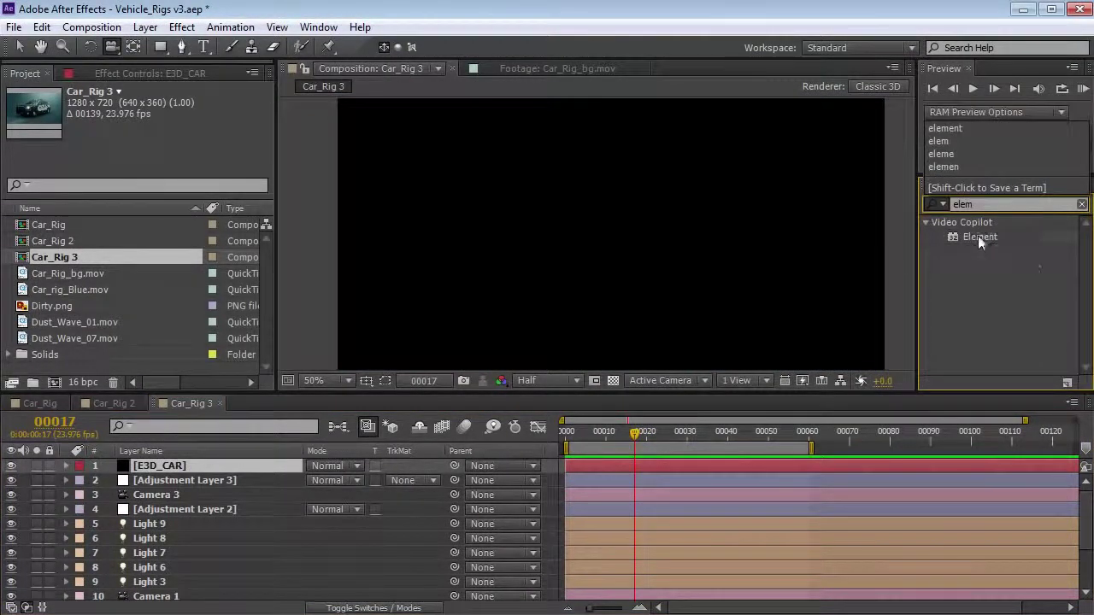
left_click_drag(977, 236, 626, 246)
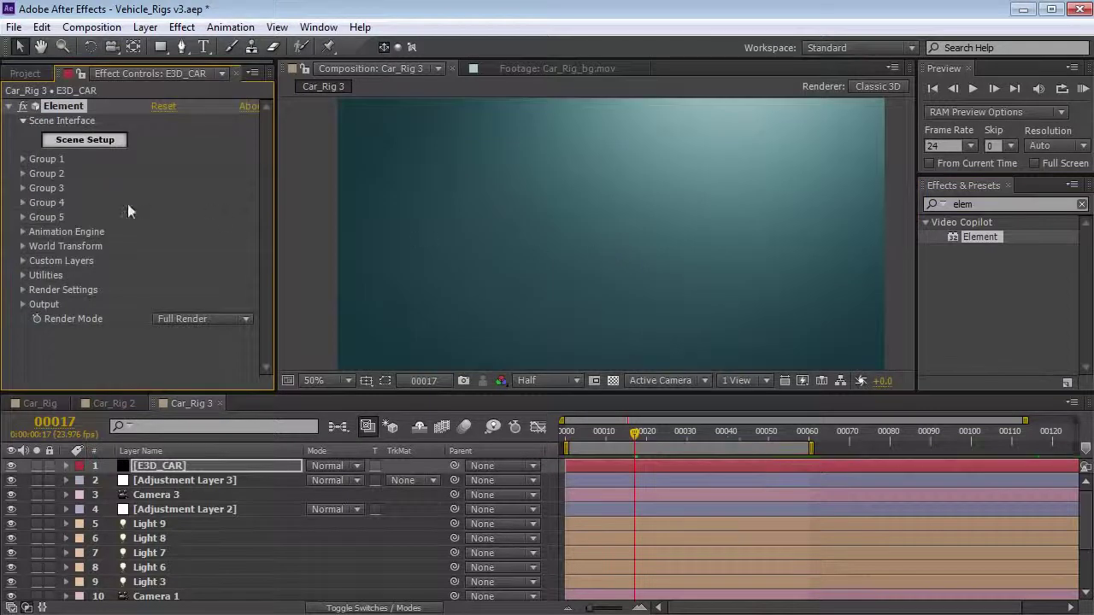
left_click(93, 143)
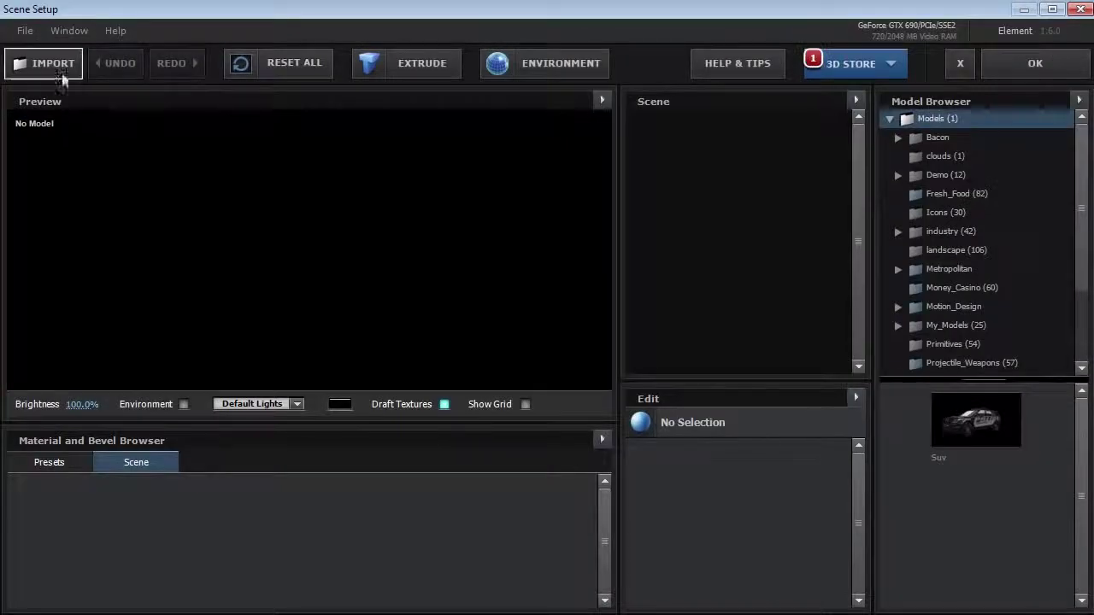
Import Suv.obj from the Vehicle_Rig SUV folder into the Element scene.
left_click(50, 75)
left_click(195, 173)
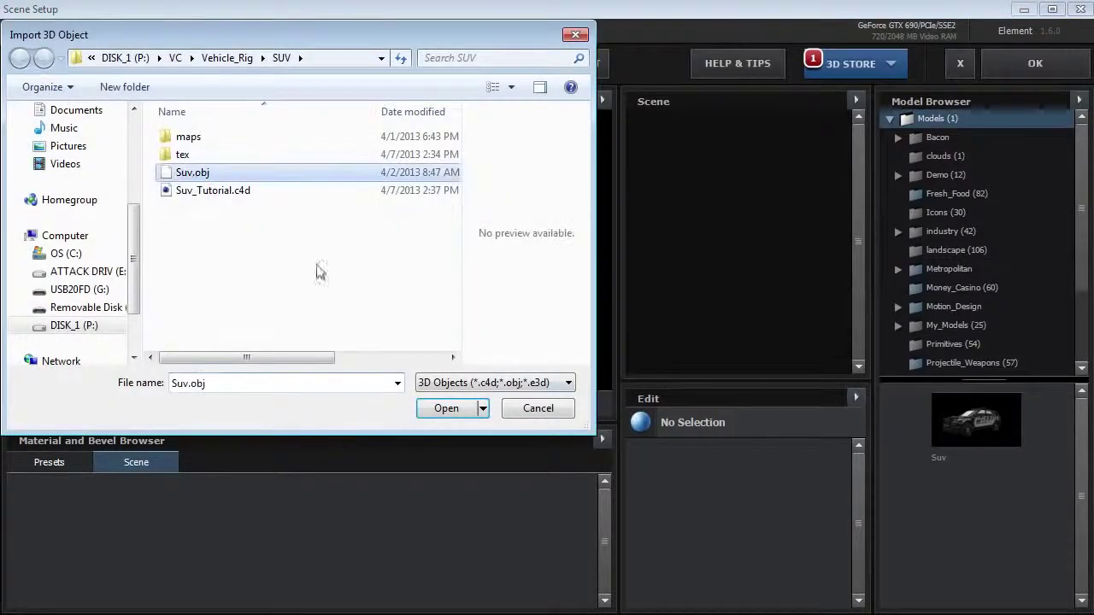
left_click(446, 409)
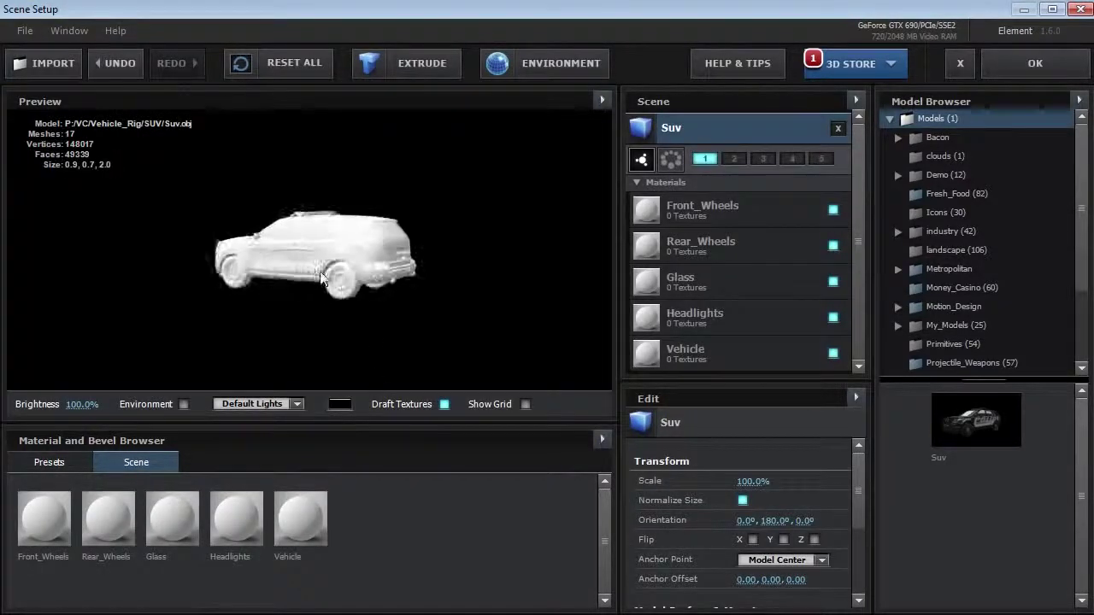
Examine the imported SUV from another angle and go through its wheel, headlight and vehicle materials.
left_click(747, 213)
left_click(743, 246)
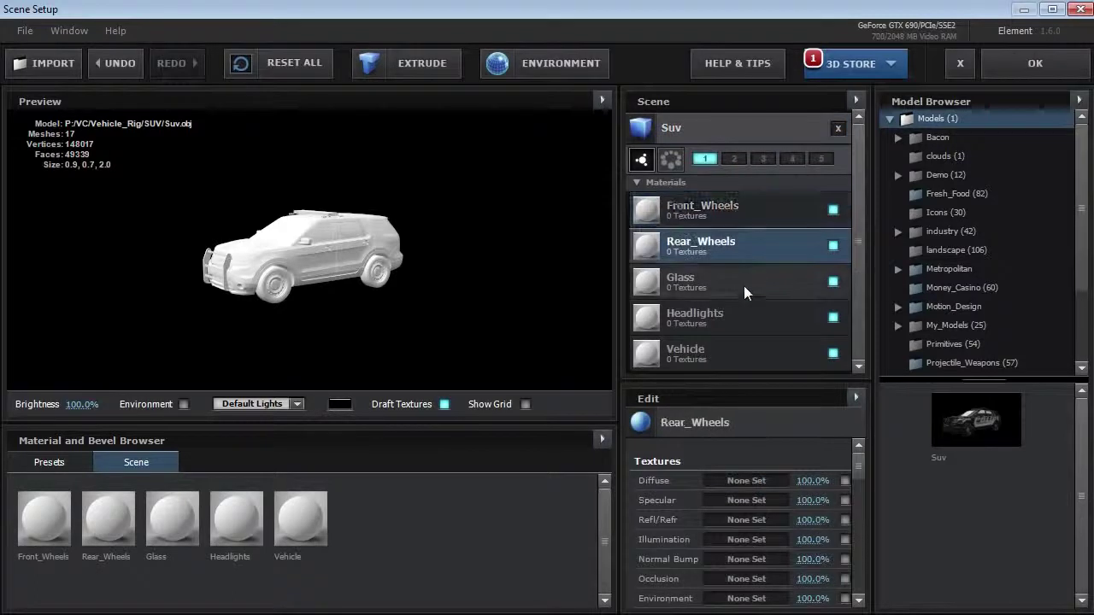
left_click(737, 329)
left_click(736, 350)
left_click_drag(331, 280, 304, 252)
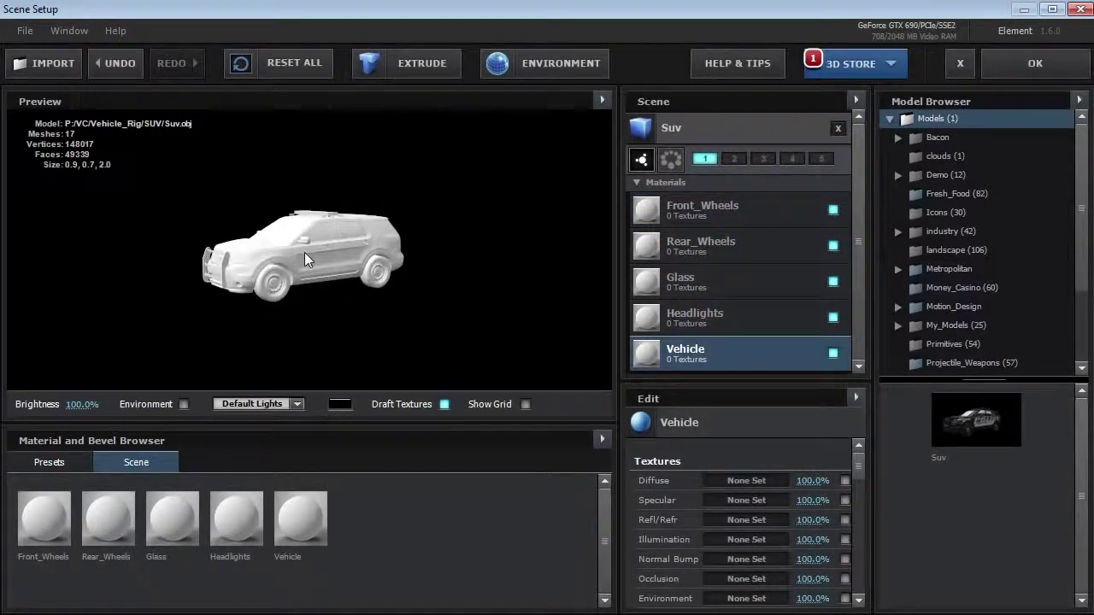
left_click(706, 222)
left_click(706, 248)
Assign 2012_ford_explorer_exterior_diffuse.jpg from the SUV maps folder as the diffuse texture of the Vehicle material.
left_click(700, 354)
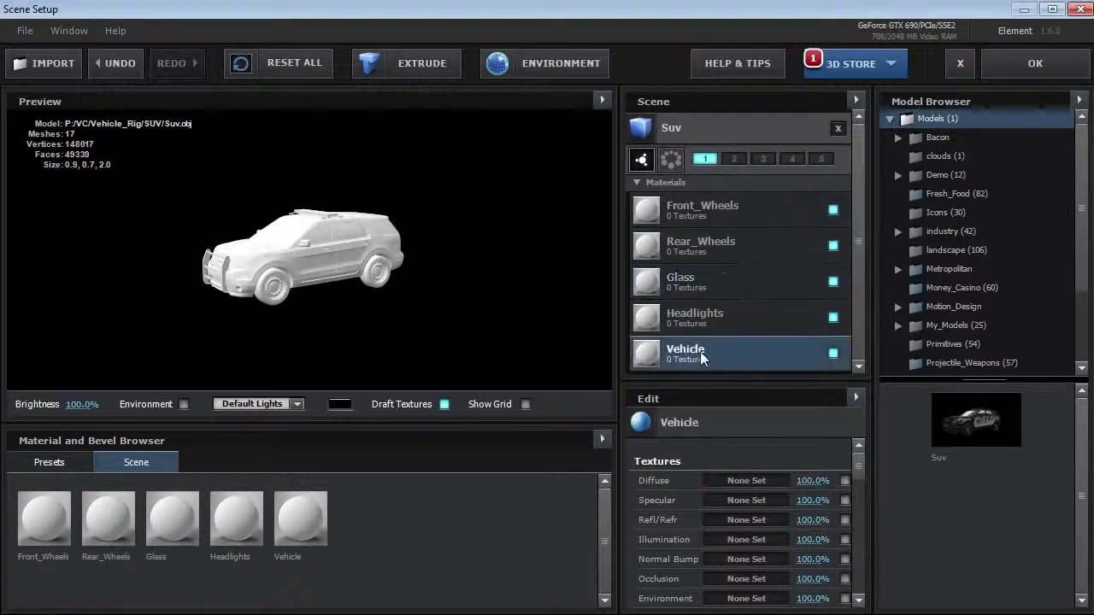
left_click_drag(1093, 47, 721, 91)
double_click(671, 182)
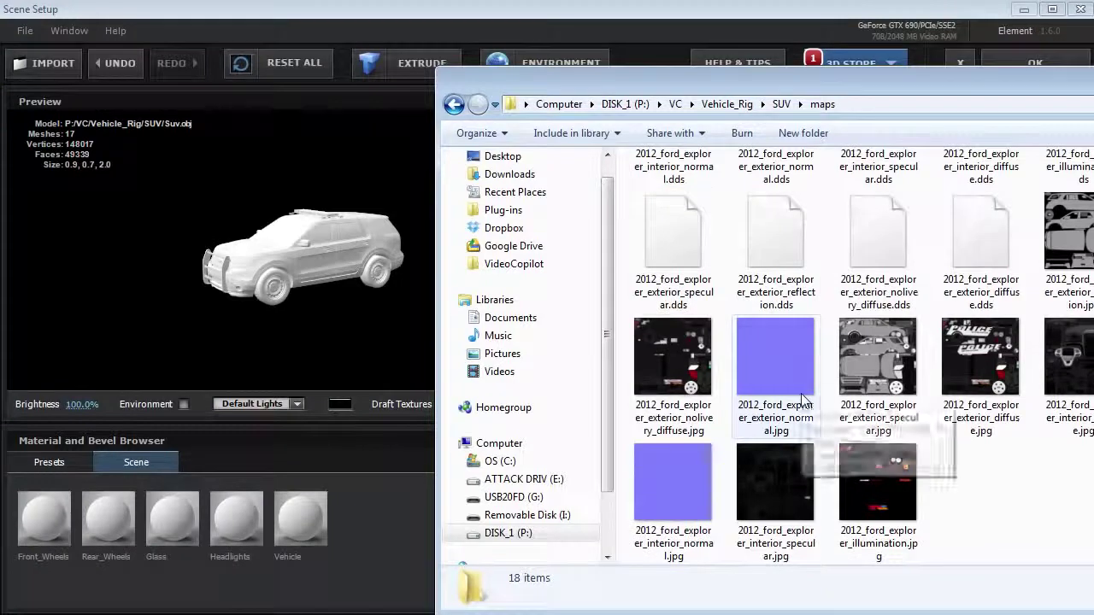
left_click(669, 364)
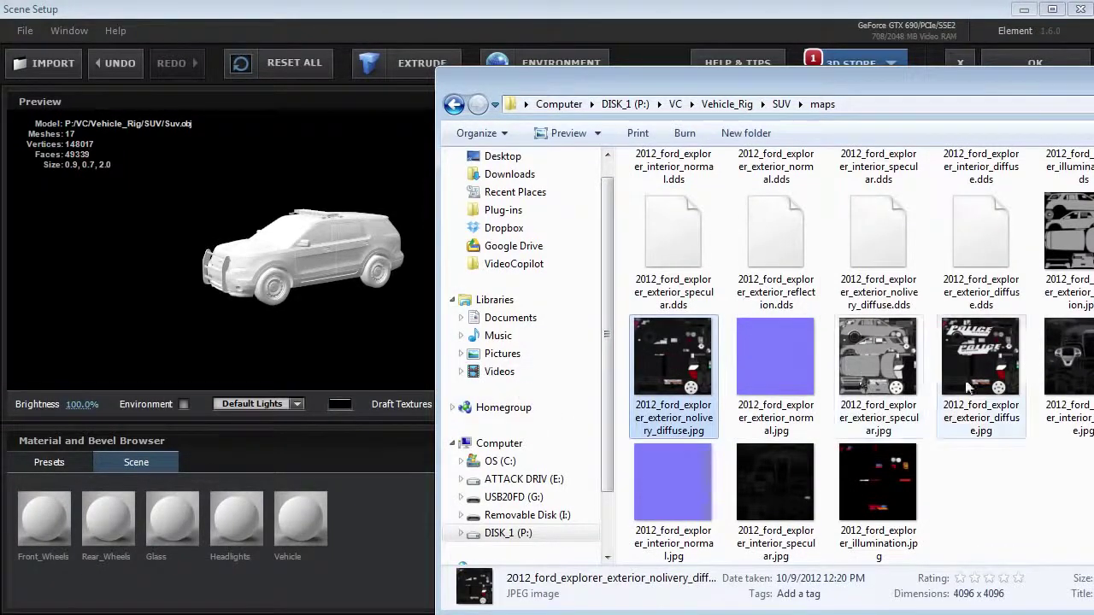
left_click(967, 384)
left_click_drag(969, 84, 455, 45)
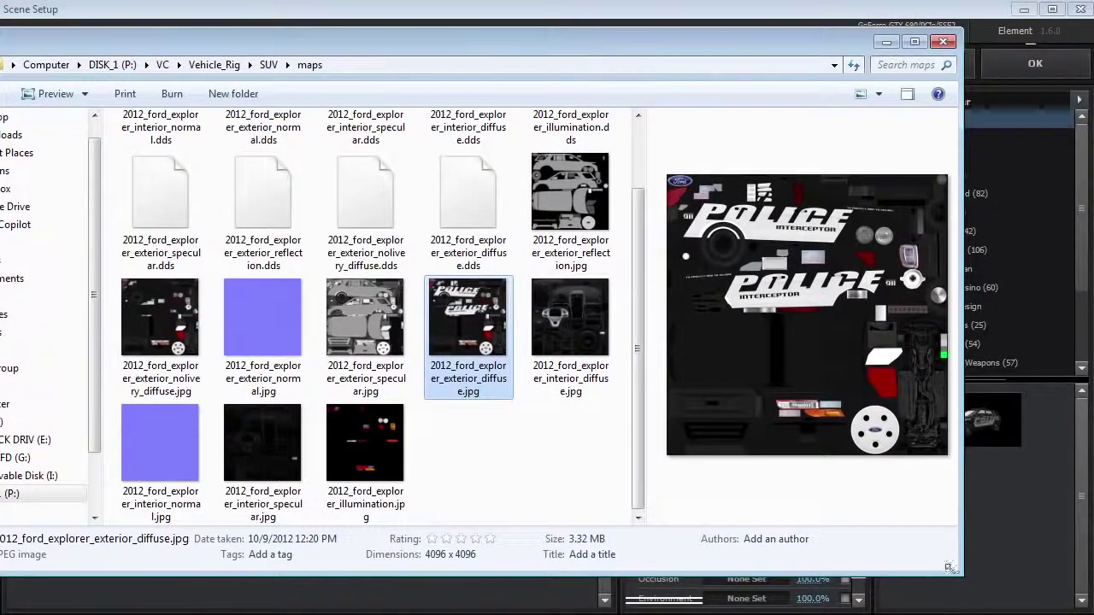
left_click_drag(949, 567, 571, 594)
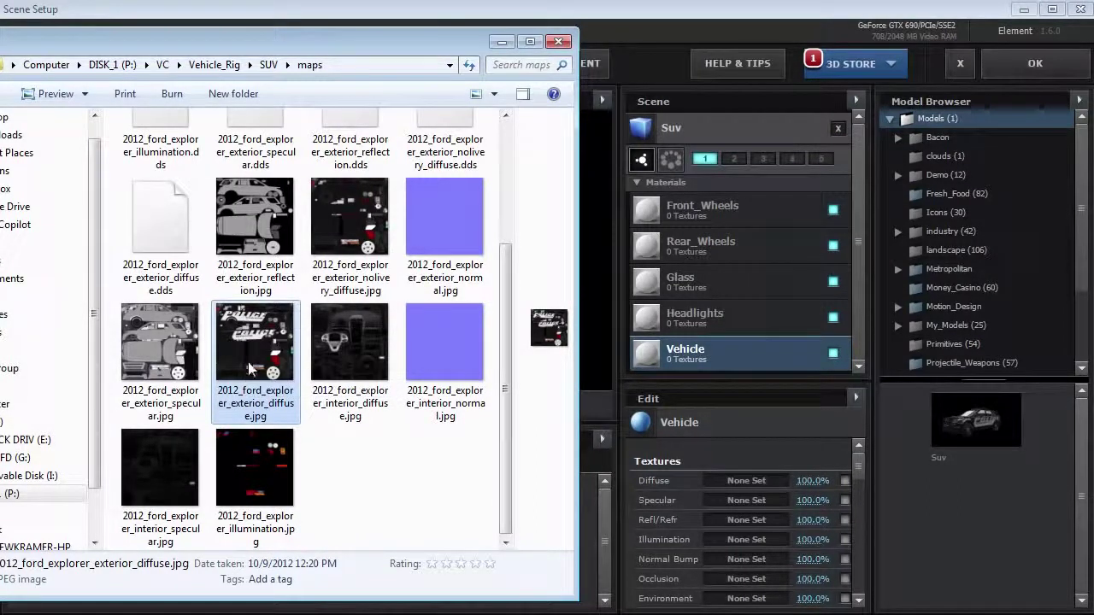
left_click_drag(704, 463, 732, 478)
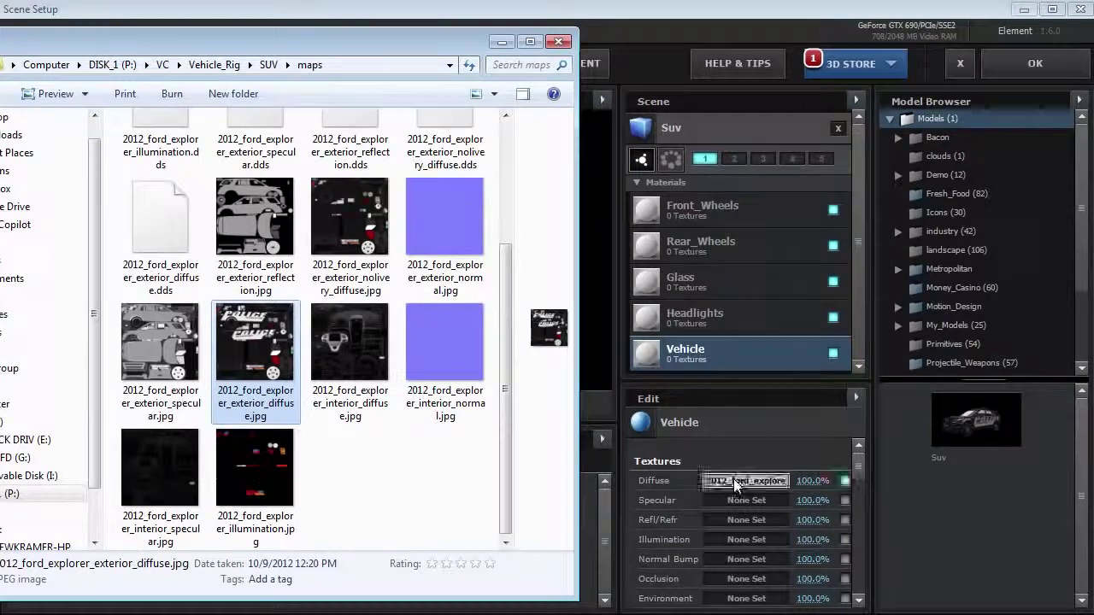
left_click(711, 358)
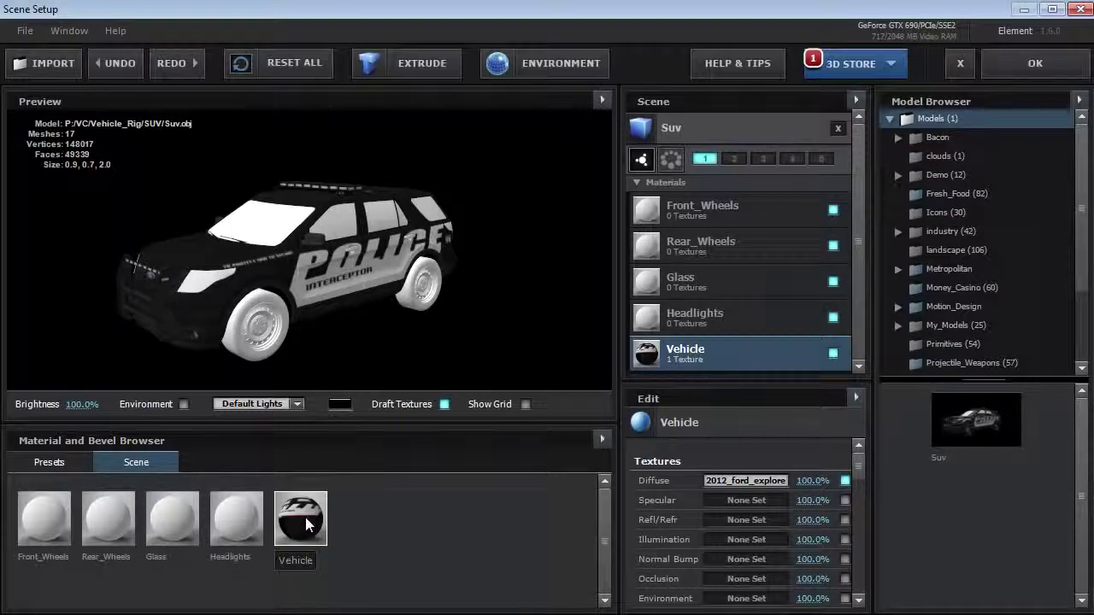
Replace the Front_Wheels and Rear_Wheels materials on the SUV with the textured Vehicle material.
left_click_drag(305, 518, 728, 214)
left_click_drag(313, 521, 699, 254)
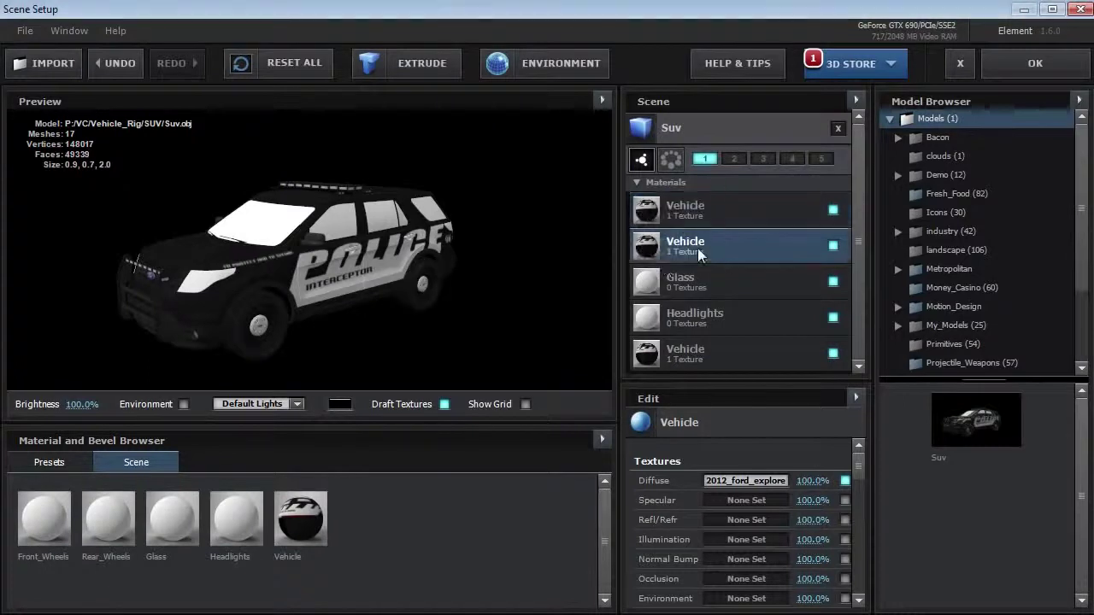
left_click_drag(239, 294, 459, 265)
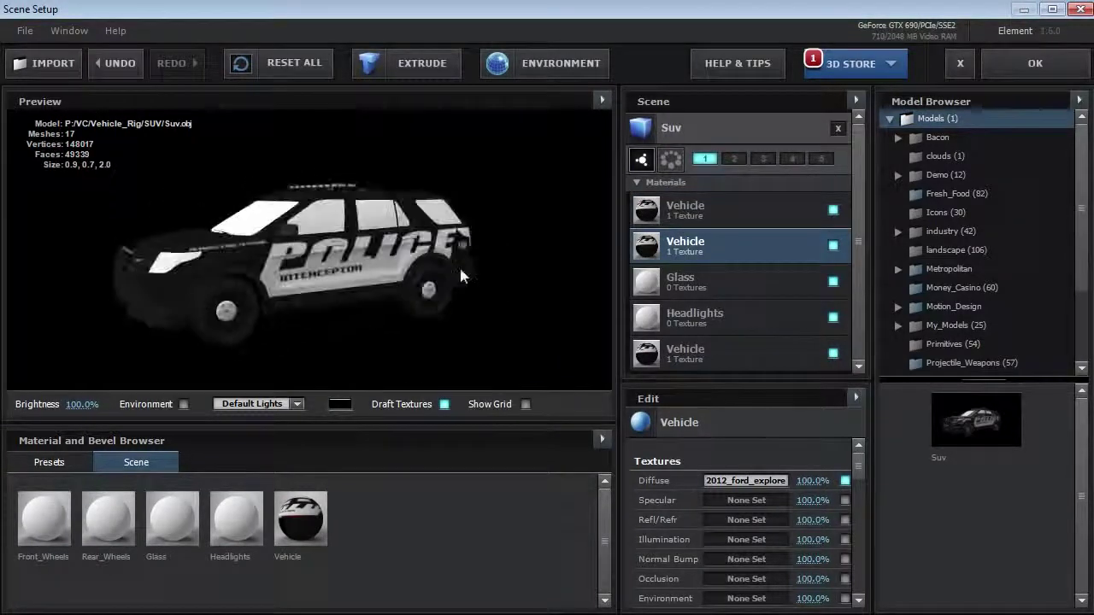
Assign 2012_ford_explorer_exterior_specular.jpg as the Vehicle material's specular texture and set its reflection intensity to 36%.
key("alt+Tab")
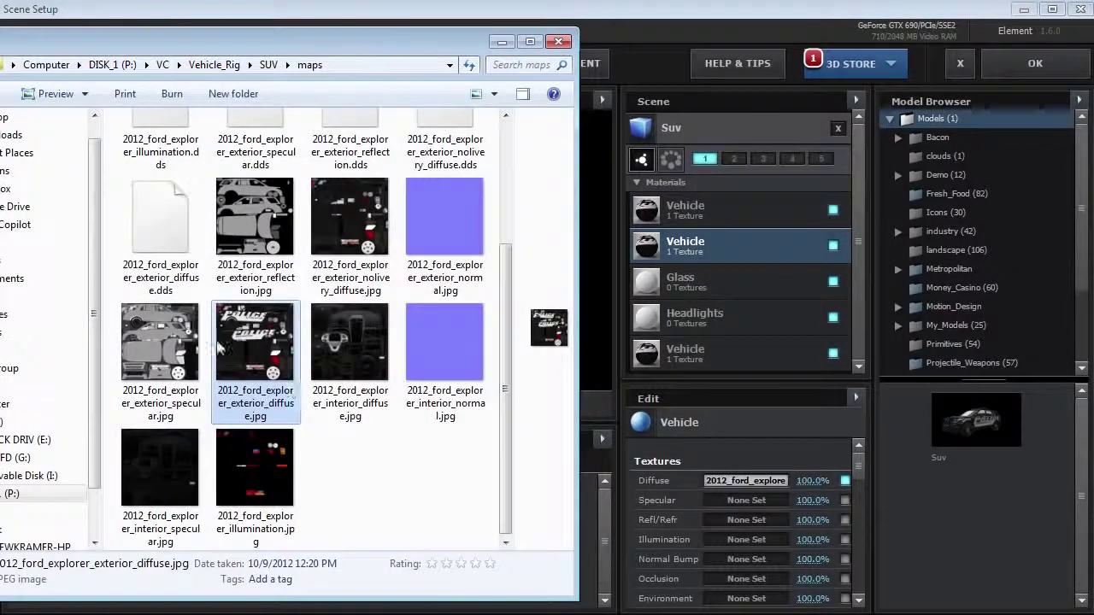
left_click(164, 331)
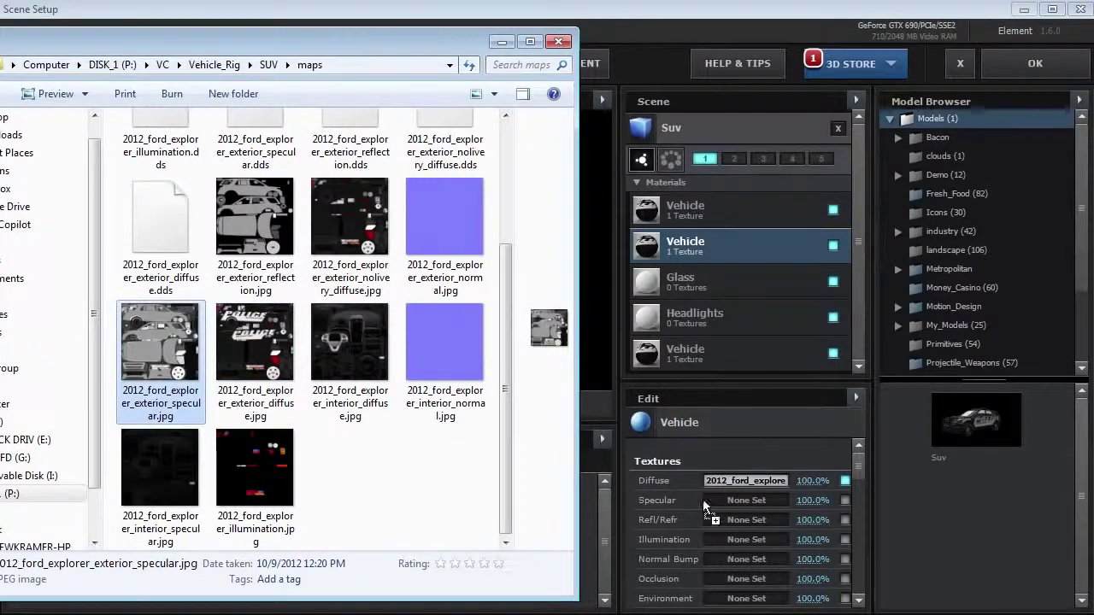
left_click_drag(706, 508, 726, 502)
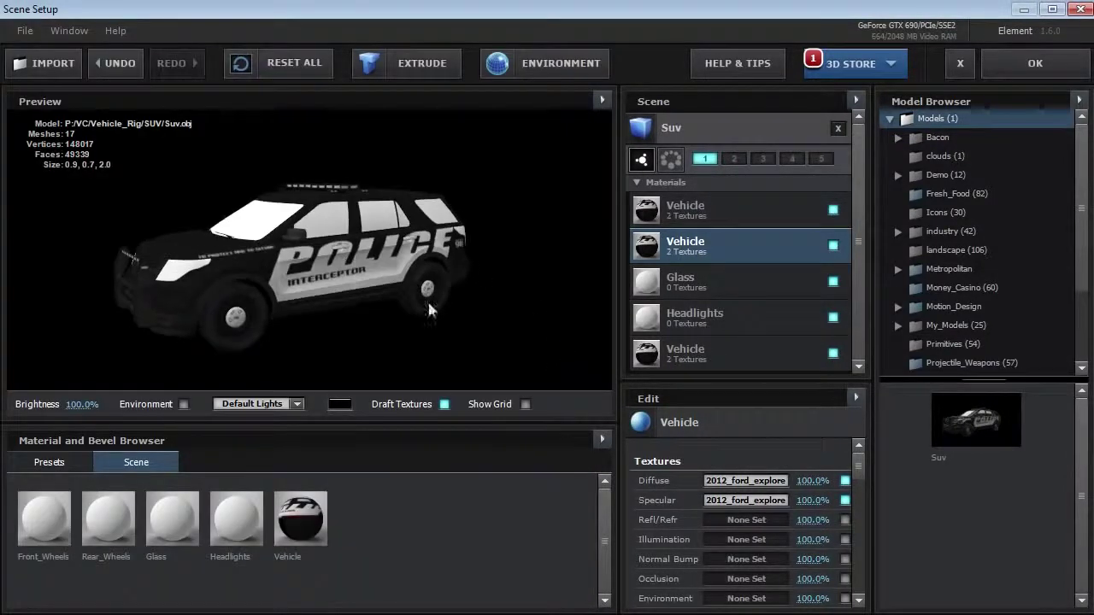
left_click_drag(861, 466, 856, 500)
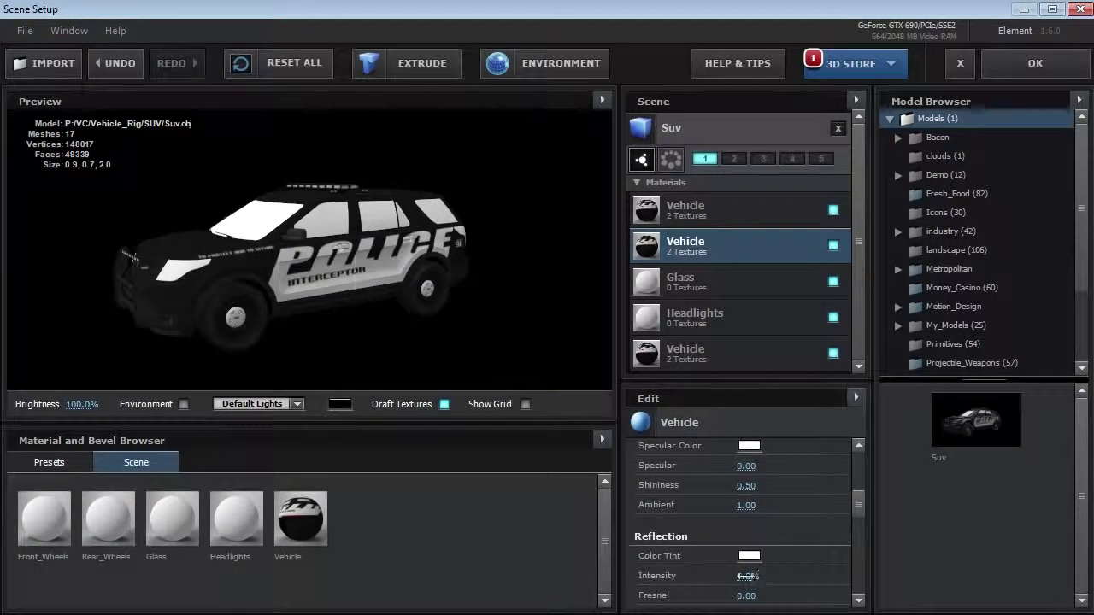
left_click_drag(782, 577, 780, 582)
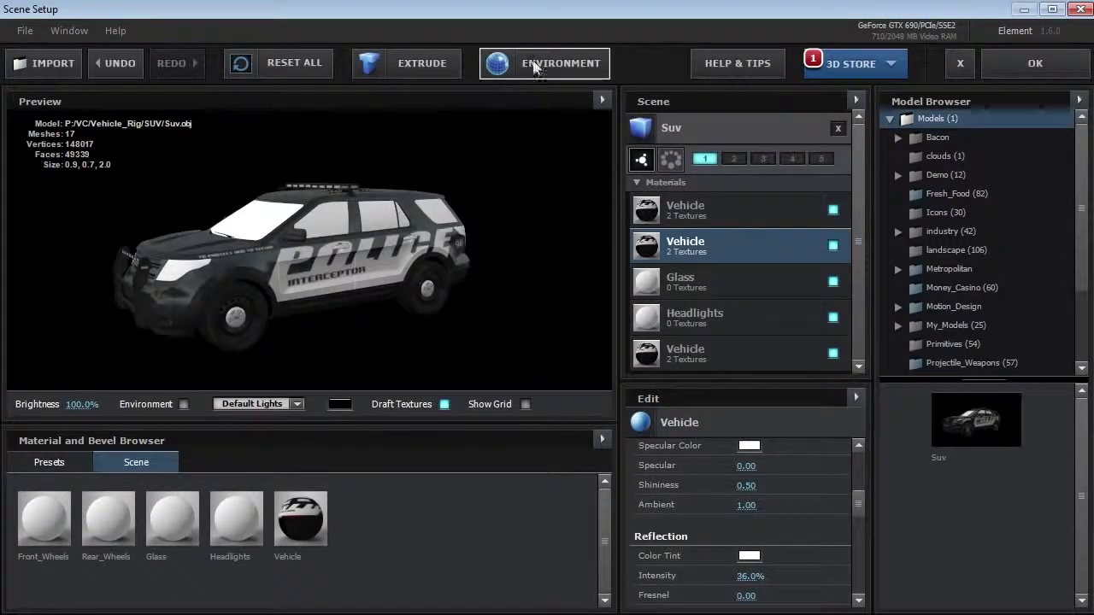
Load pano.jpg from the 3d_rooms_maps folder as the scene environment and set its saturation to -39%.
left_click(534, 68)
left_click(610, 240)
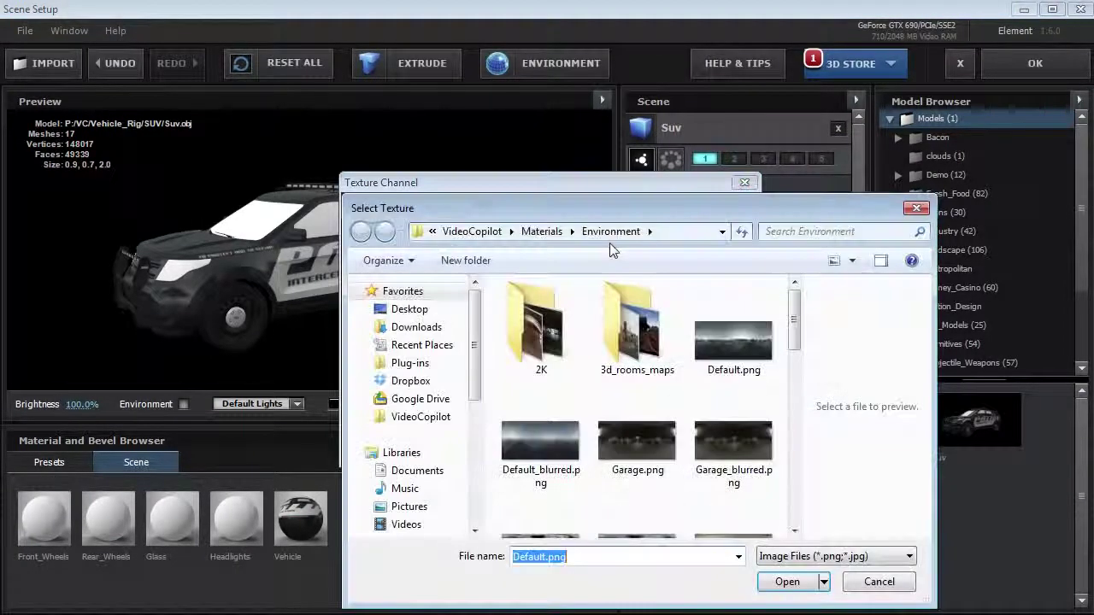
double_click(633, 336)
scroll(733, 409, "down", 1)
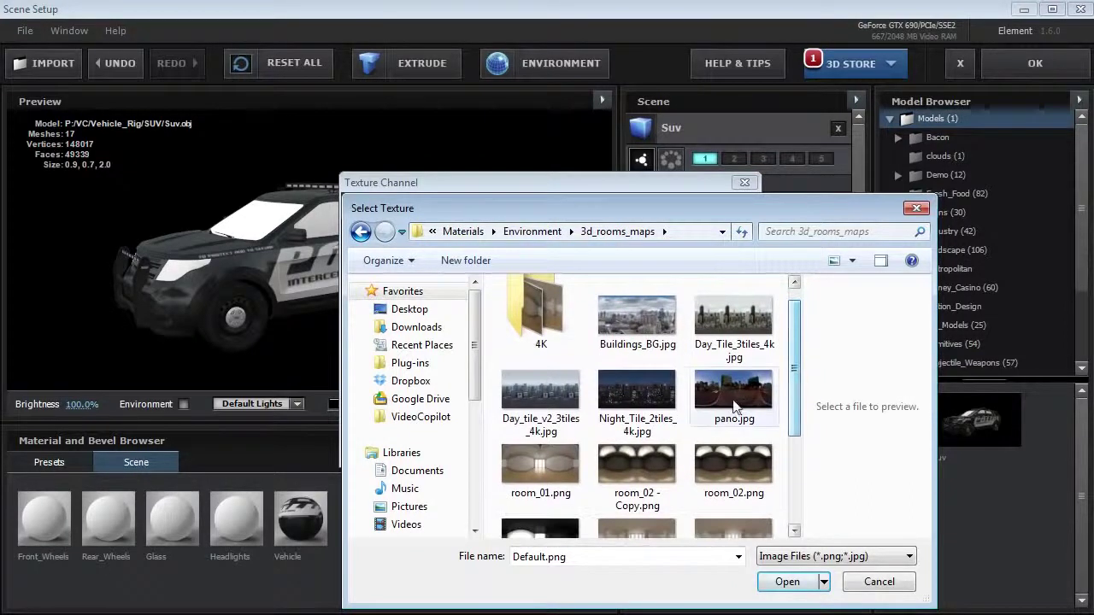
double_click(733, 408)
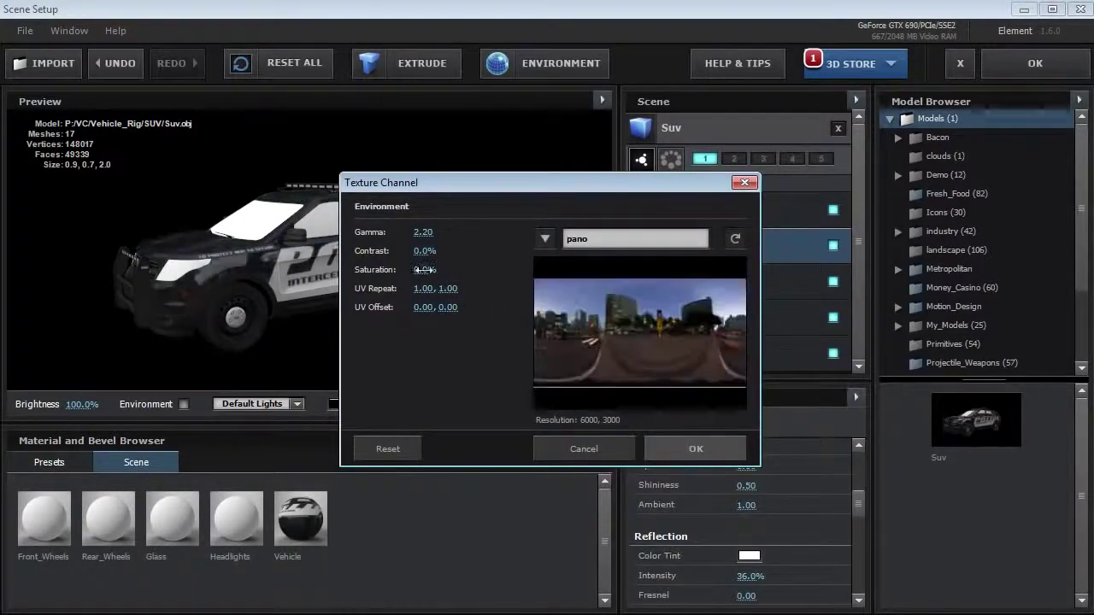
left_click_drag(425, 270, 397, 275)
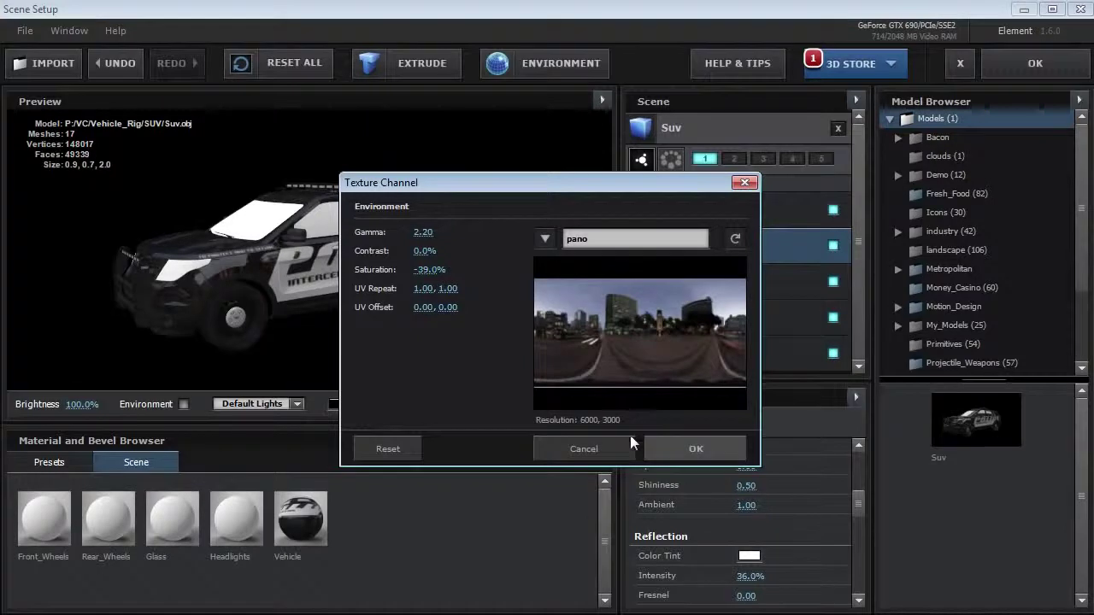
left_click(695, 450)
left_click_drag(268, 265, 314, 252)
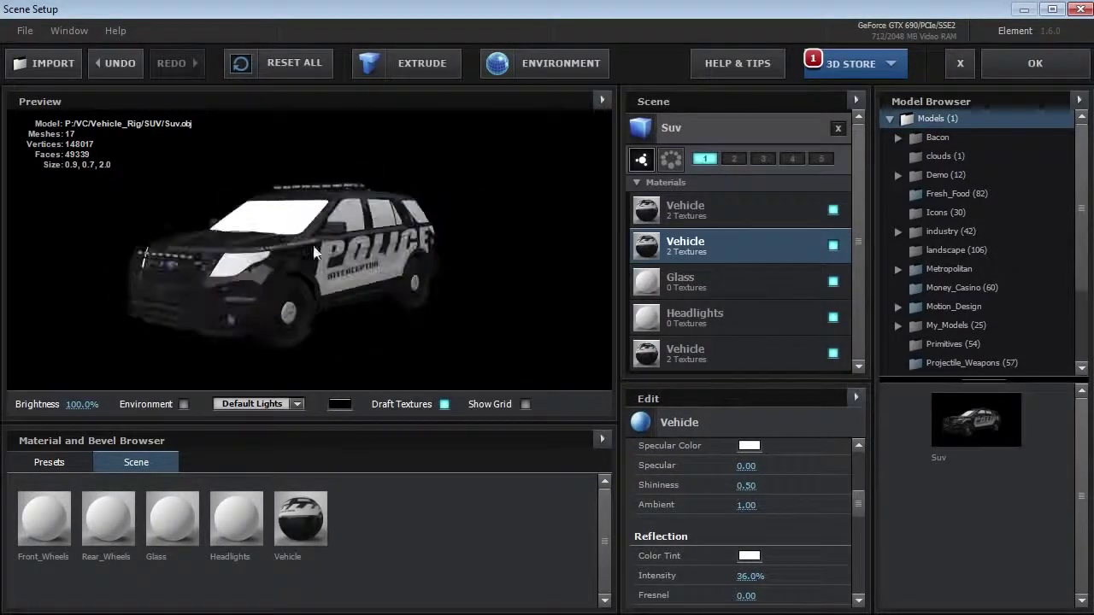
Review the environment texture and examine its reflections on the SUV from another angle.
left_click(528, 65)
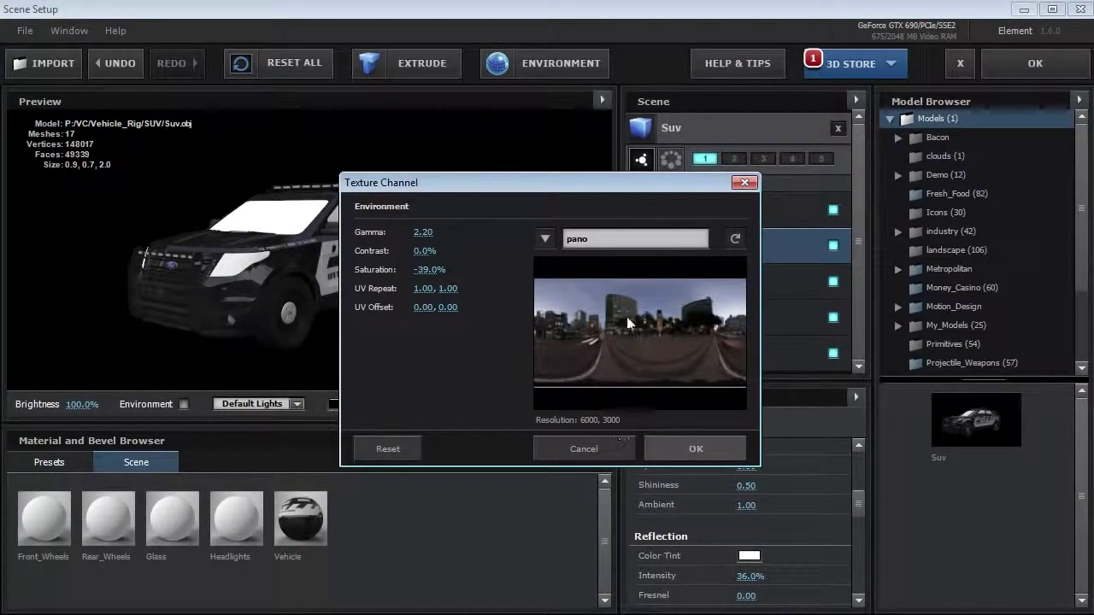
left_click(555, 445)
left_click_drag(257, 282, 368, 224)
Set the Glass material's diffuse color to black and its reflection intensity to 56%.
left_click(656, 276)
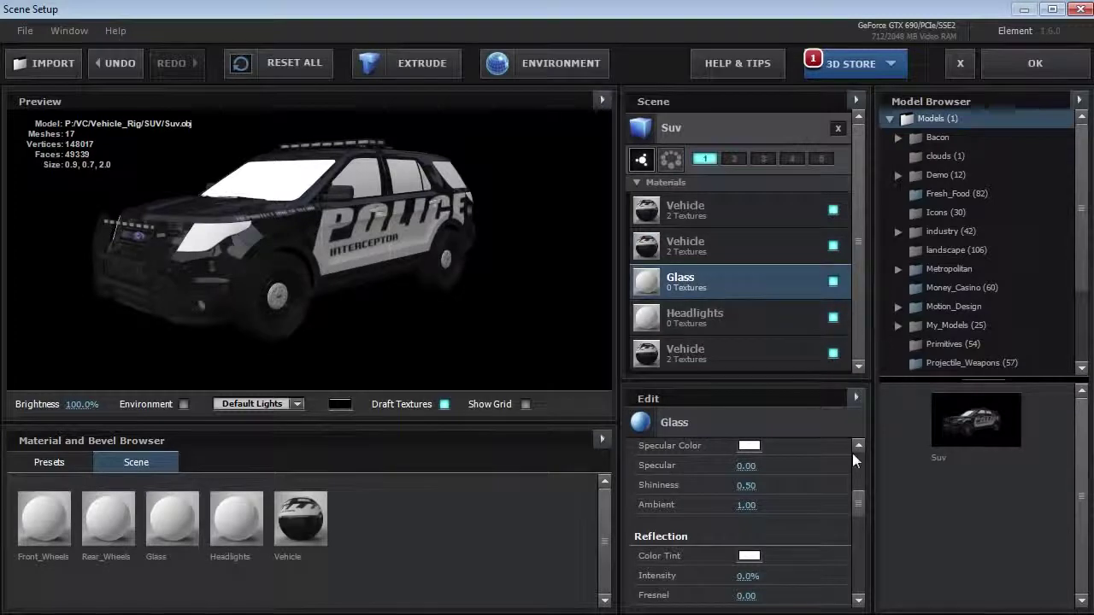
left_click_drag(860, 511, 861, 476)
left_click(759, 593)
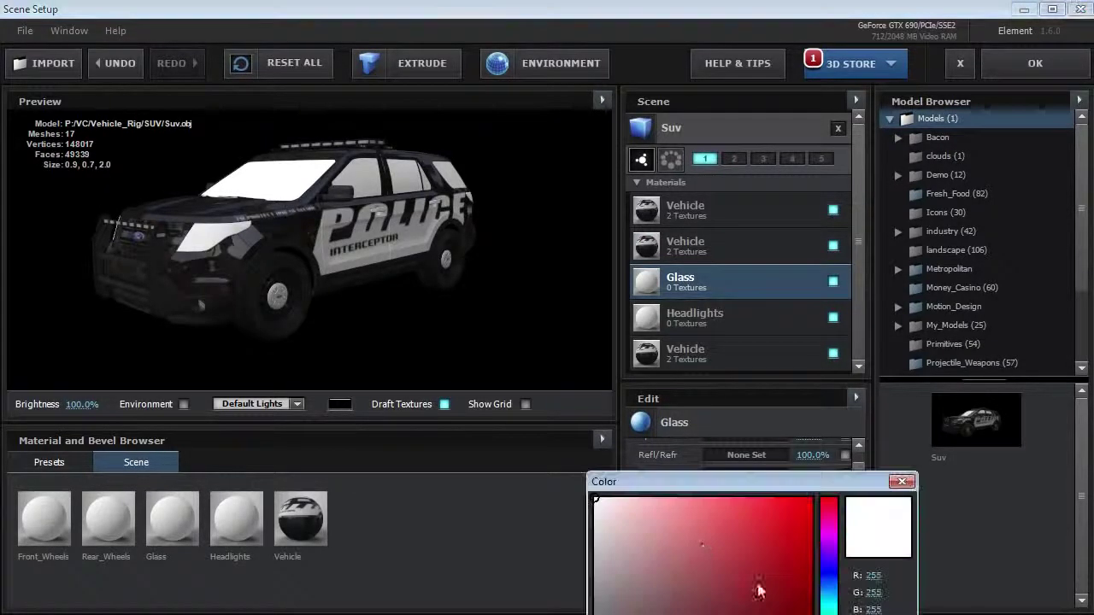
left_click(554, 427)
left_click(835, 411)
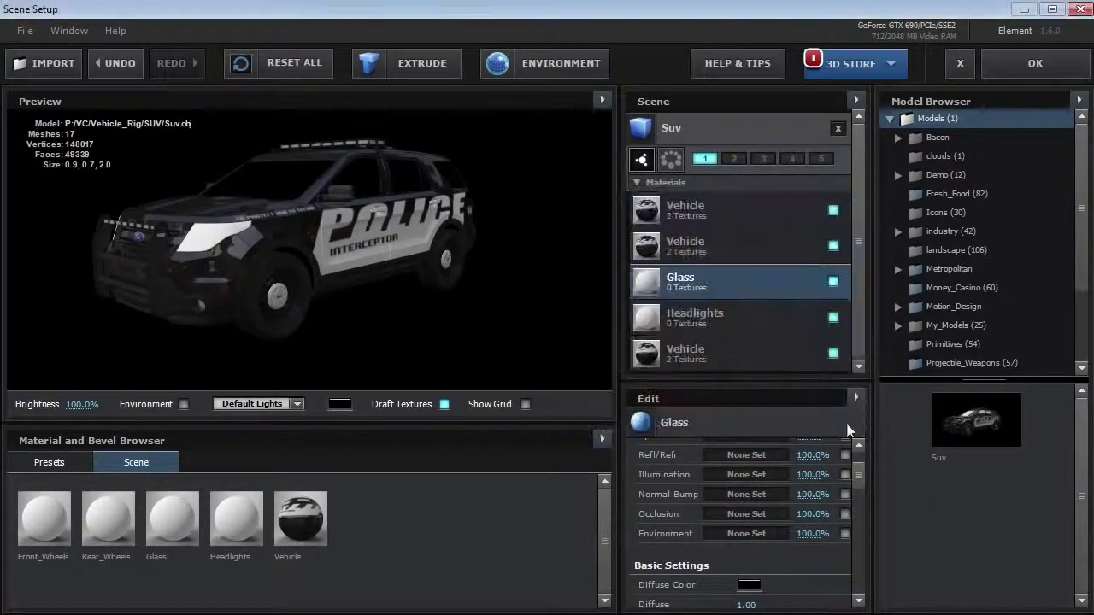
left_click_drag(859, 481, 816, 517)
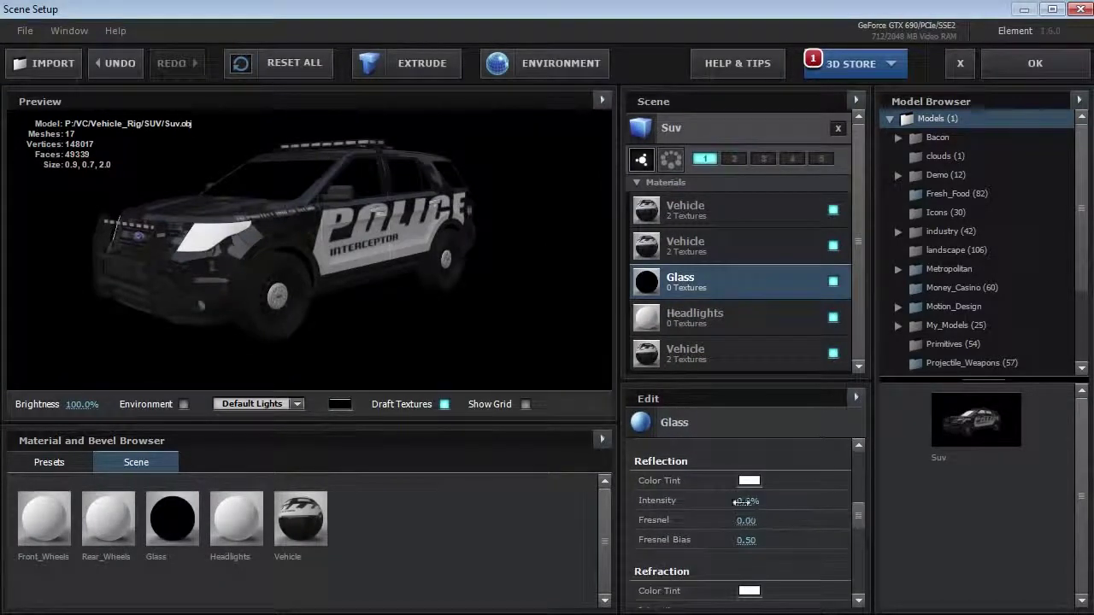
left_click_drag(749, 501, 776, 489)
mouse_move(265, 221)
left_mouse_down()
mouse_move(346, 228)
mouse_move(285, 225)
left_mouse_up()
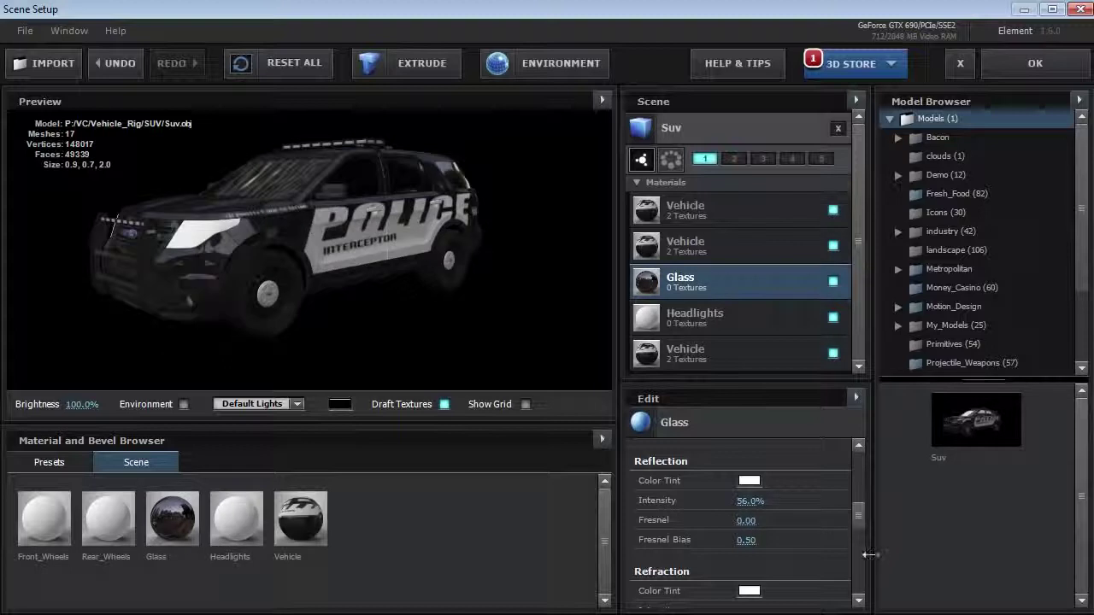
Hide the Headlights material to examine the lamps behind it and show it again.
left_click(735, 314)
left_click(832, 317)
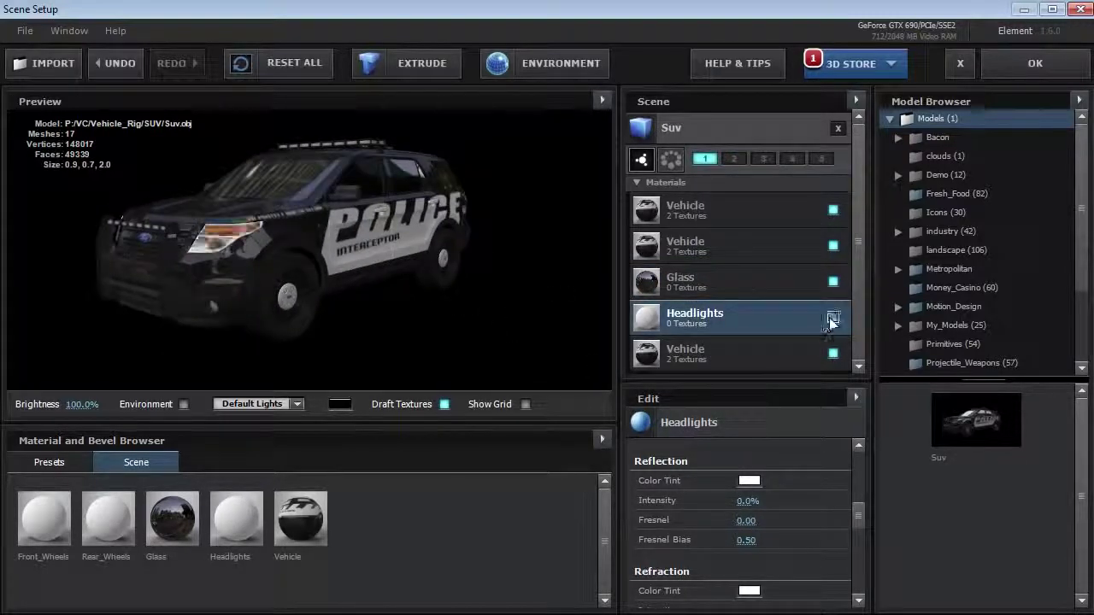
left_click(833, 317)
Set the Headlights material's diffuse color to black (000000).
left_click_drag(861, 518, 862, 485)
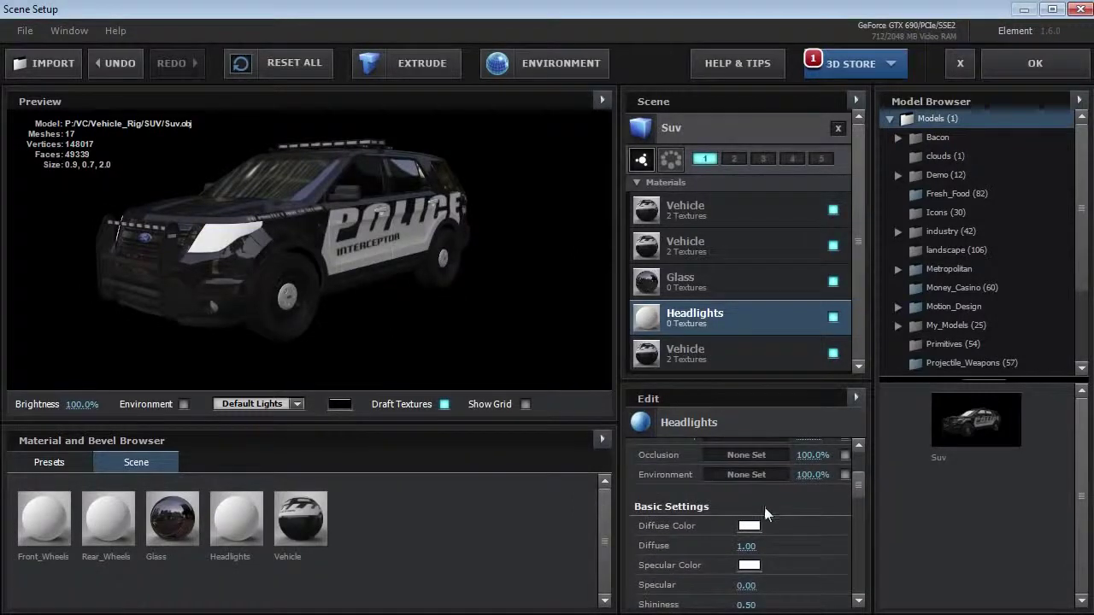
left_click(749, 525)
left_click_drag(730, 525, 710, 614)
left_click_drag(716, 416, 654, 255)
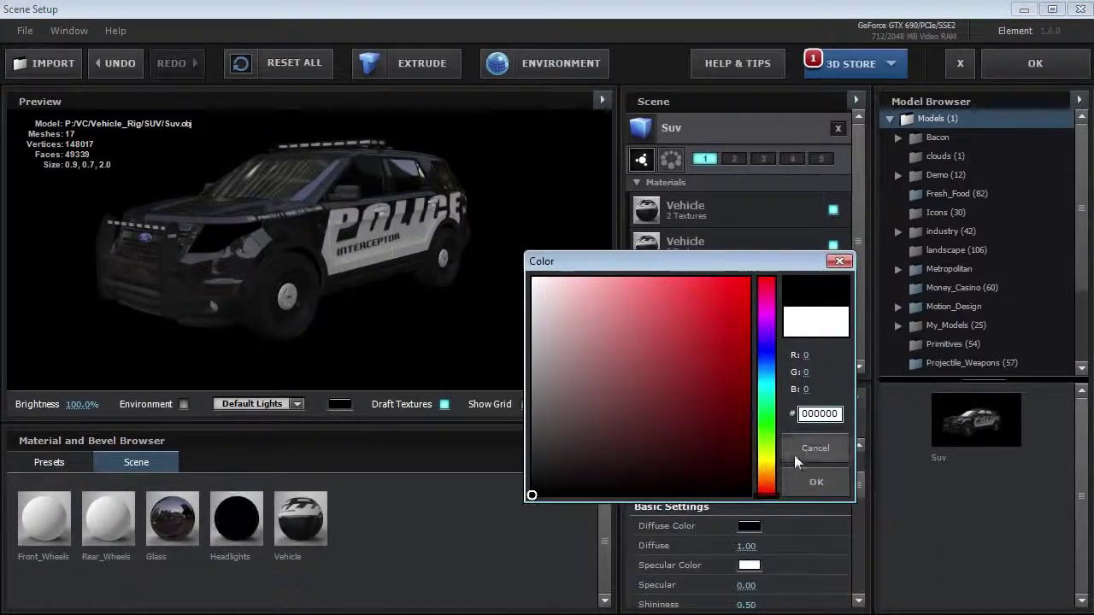
left_click(814, 481)
Set the Headlights material's refraction intensity to 34% and lower its force opacity.
left_click_drag(862, 490, 856, 539)
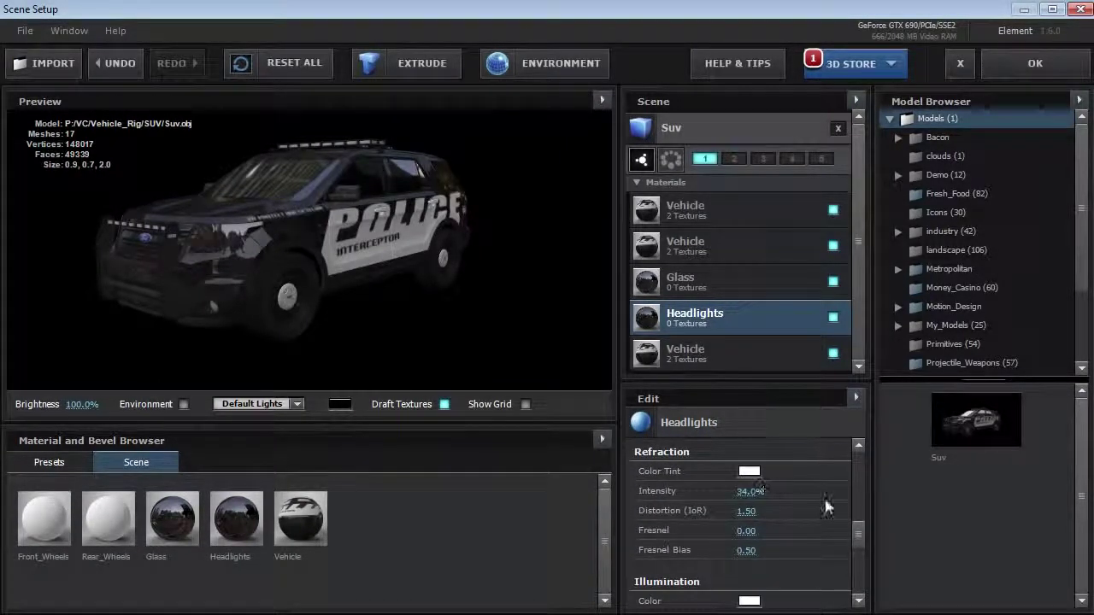
left_click_drag(860, 536, 863, 583)
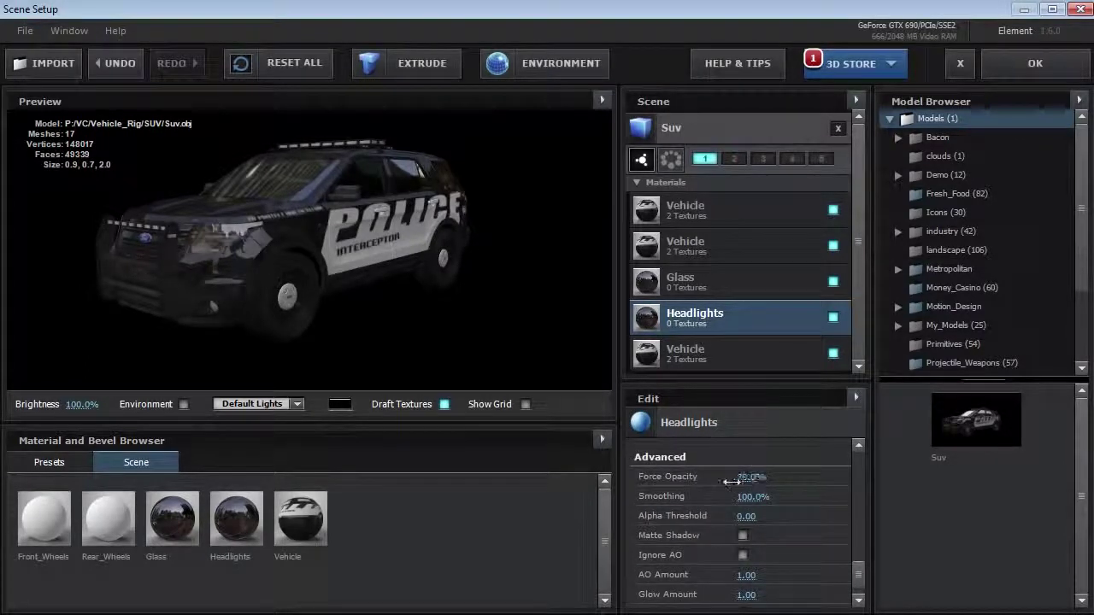
left_click_drag(773, 478, 747, 478)
mouse_move(323, 259)
left_mouse_down()
mouse_move(391, 256)
mouse_move(322, 264)
mouse_move(288, 235)
mouse_move(354, 261)
mouse_move(438, 250)
mouse_move(338, 249)
left_mouse_up()
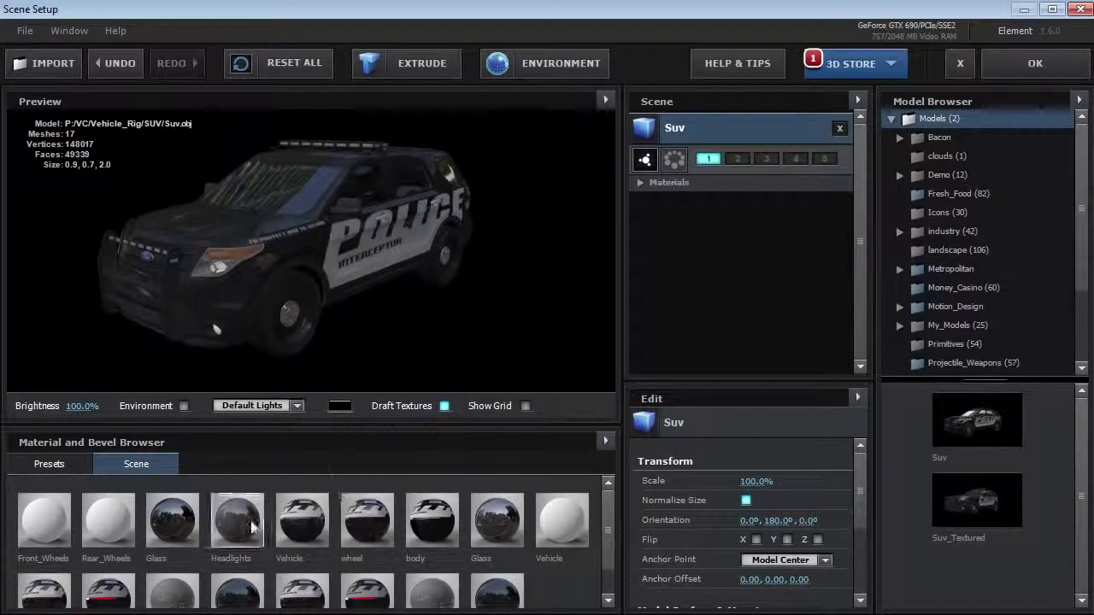
Remove all unused materials from the scene.
left_click(604, 442)
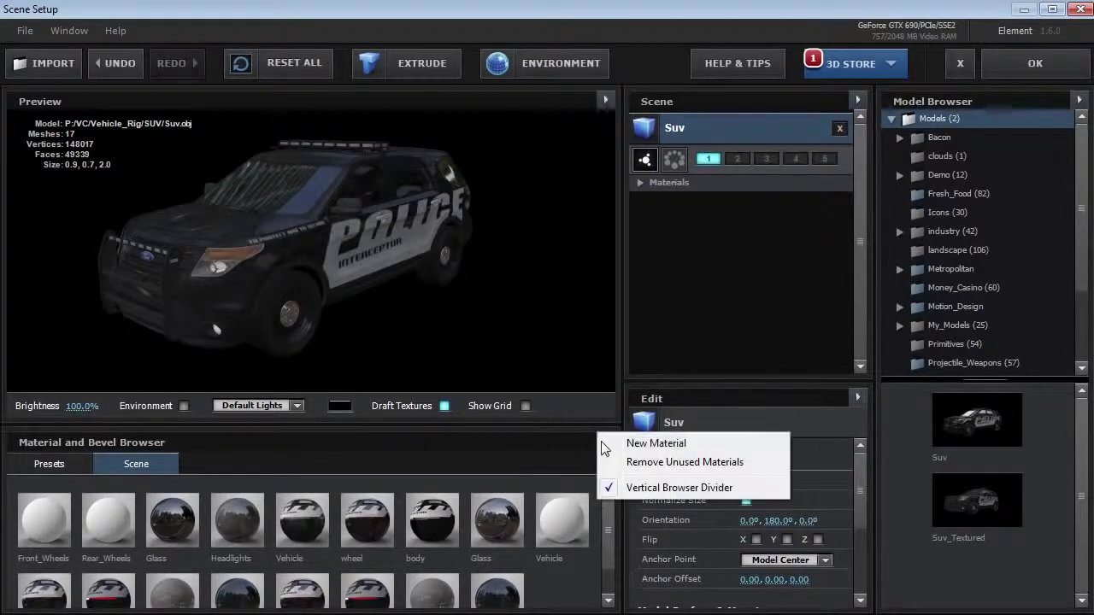
left_click(705, 463)
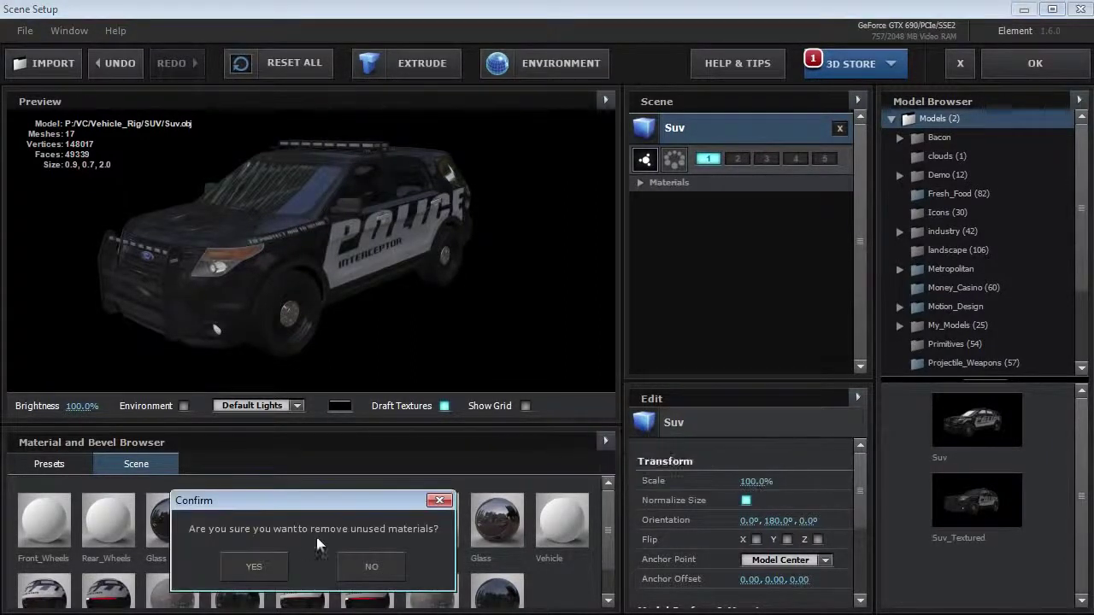
left_click(275, 552)
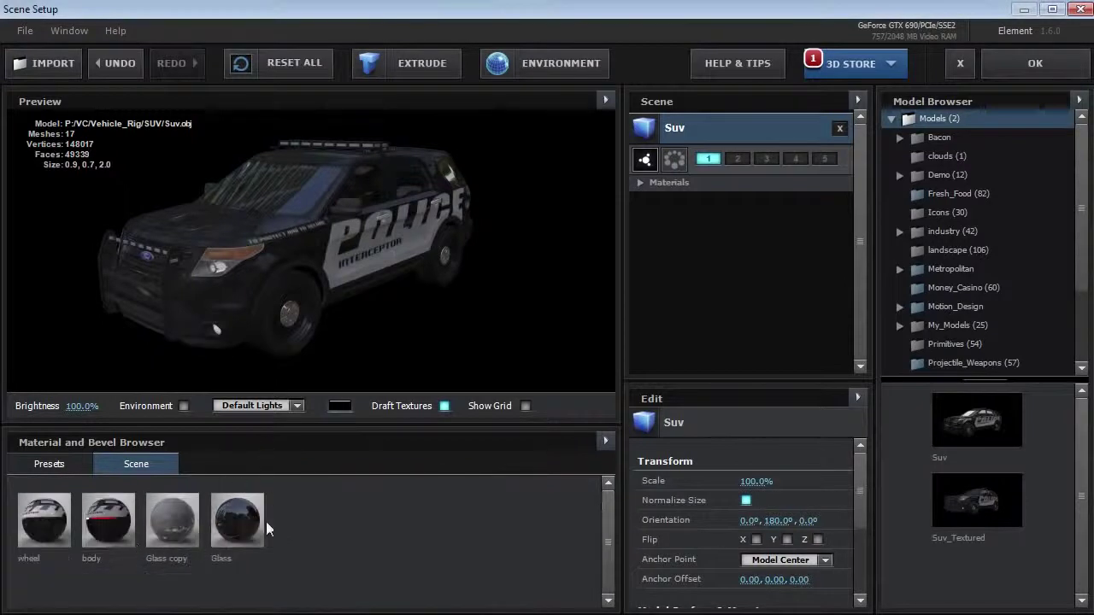
Hide both wheel materials of the textured Suv model so only the glass and body parts show.
left_click_drag(235, 298, 601, 203)
left_click(643, 182)
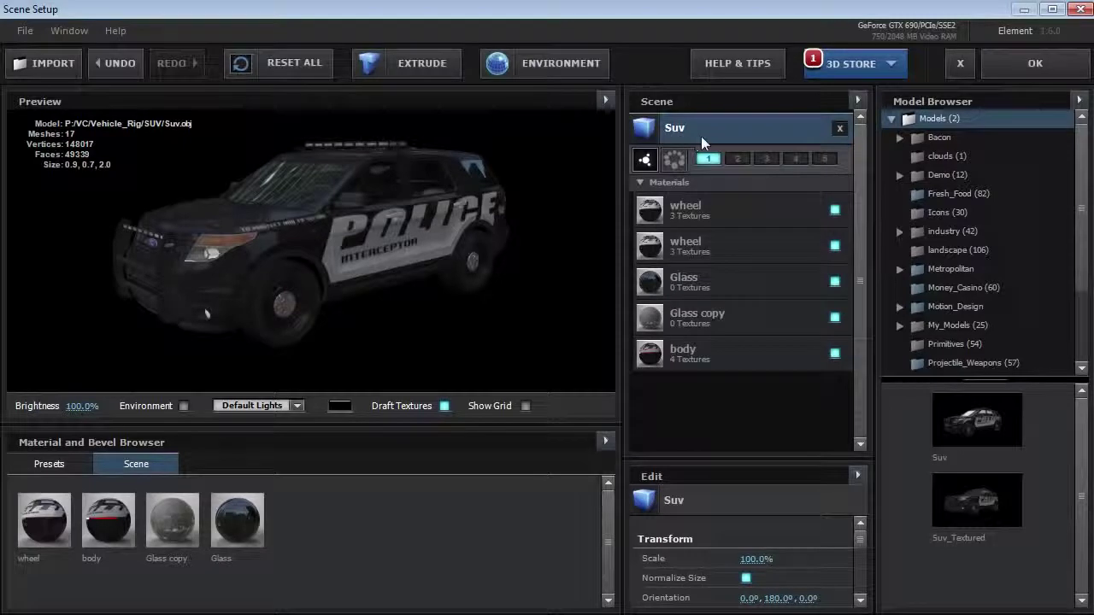
left_click(836, 209)
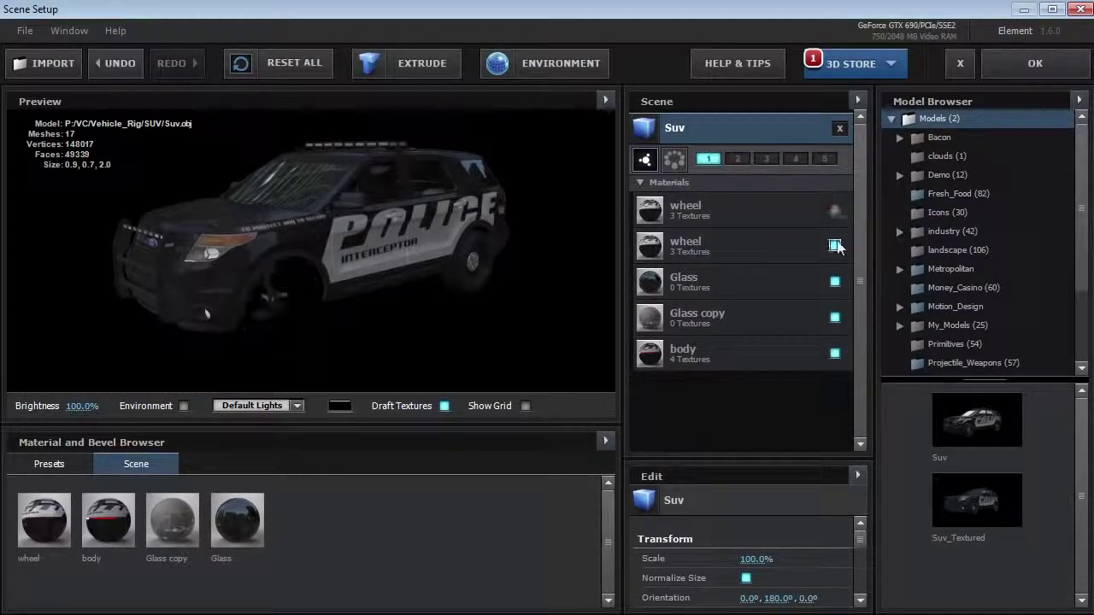
left_click(835, 247)
left_click_drag(385, 257, 421, 228)
Duplicate the Suv model and hide the Glass, Glass copy and body materials on the copy.
right_click(723, 127)
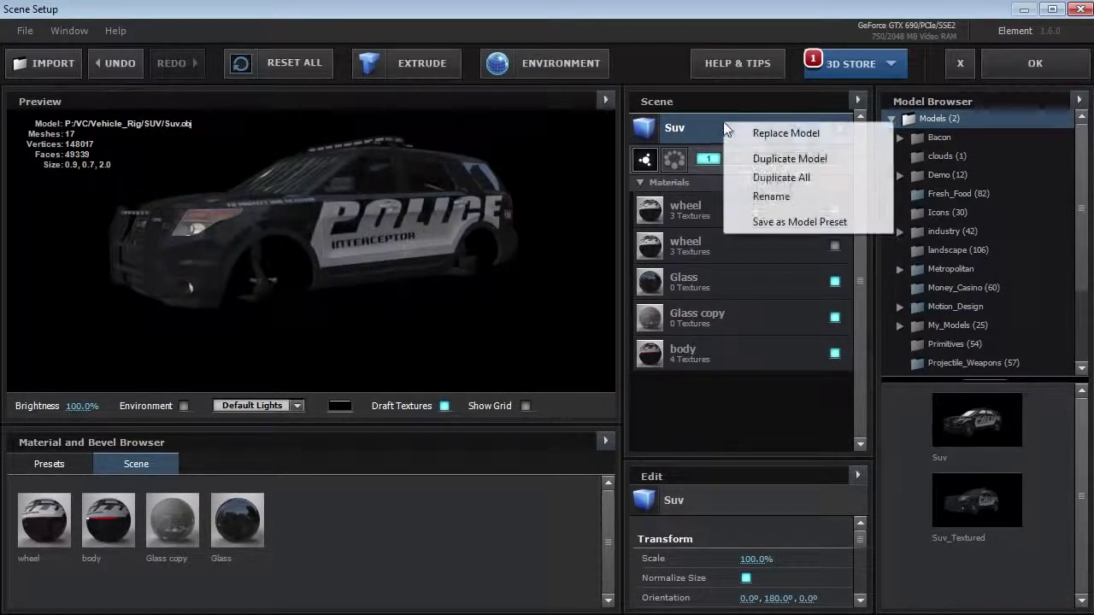
left_click(792, 161)
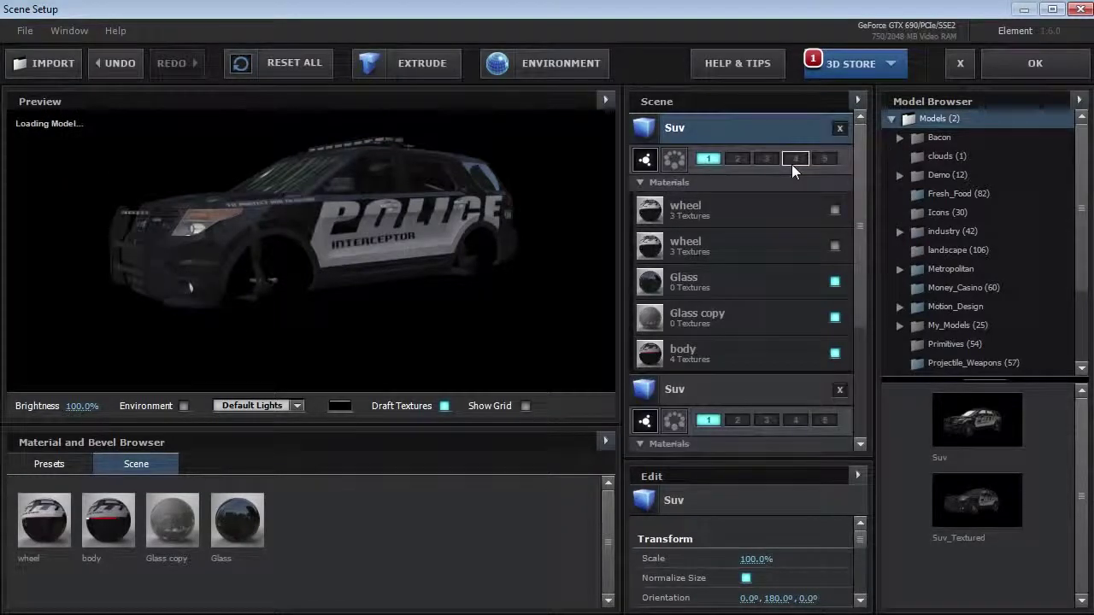
left_click(835, 282)
left_click(835, 317)
left_click(835, 353)
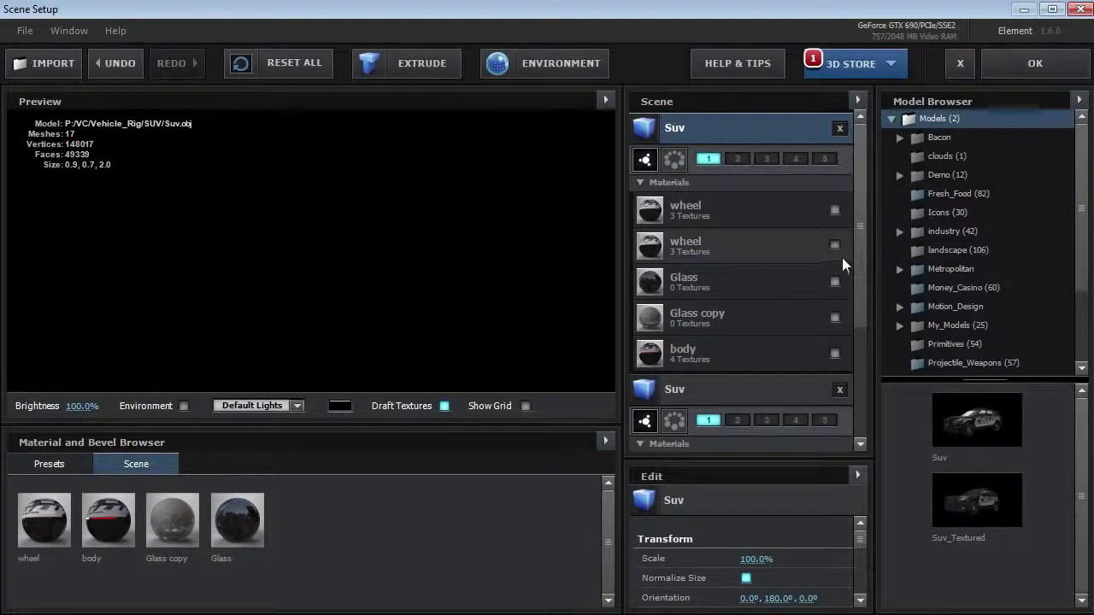
Show only the front wheel material on the duplicated Suv model and assign that model to group 2.
left_click(829, 246)
left_click(835, 245)
left_click(835, 210)
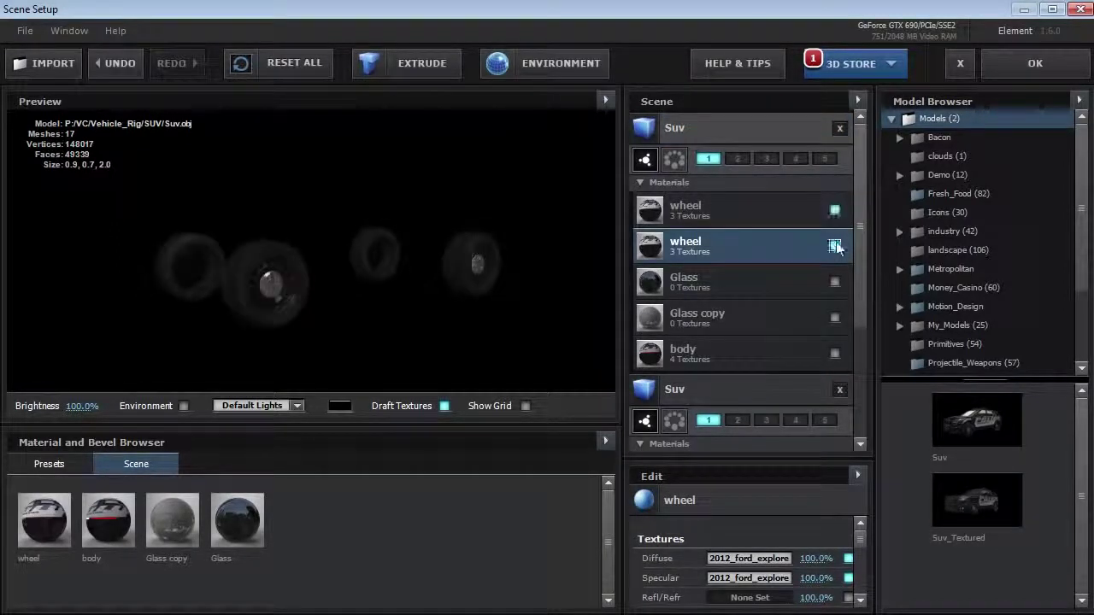
left_click(835, 246)
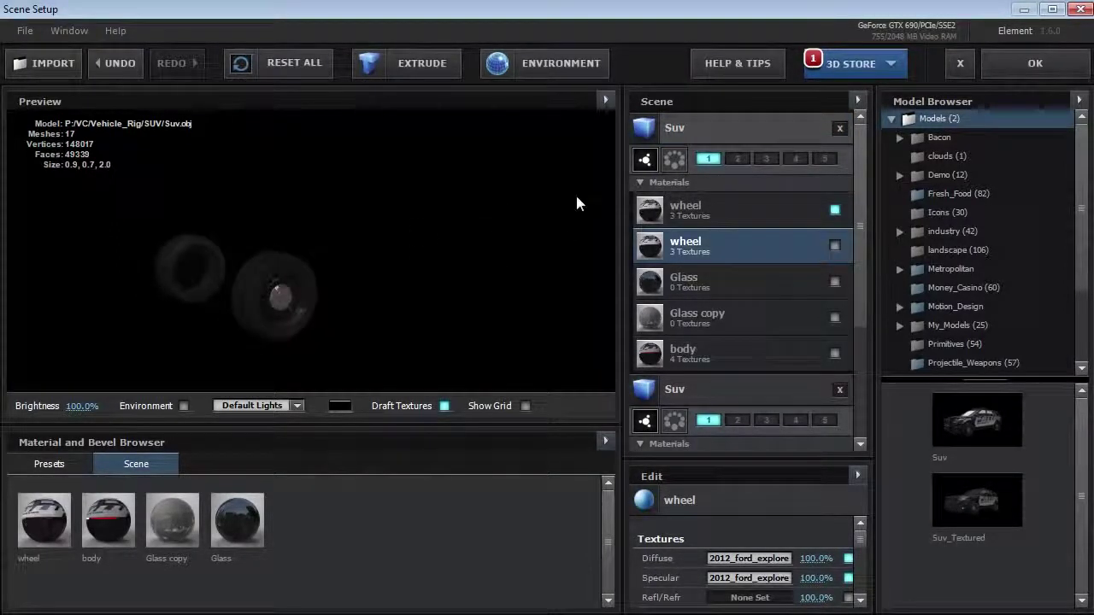
left_click(737, 159)
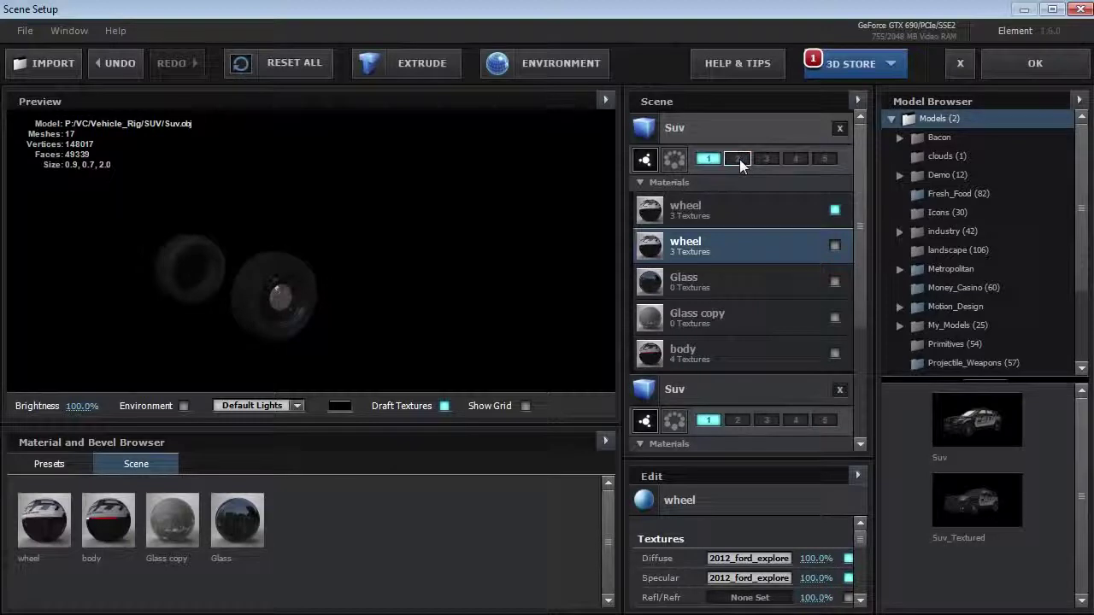
Duplicate the front-wheel Suv model and show only the rear wheel material on the new copy.
left_click(678, 138)
right_click(681, 136)
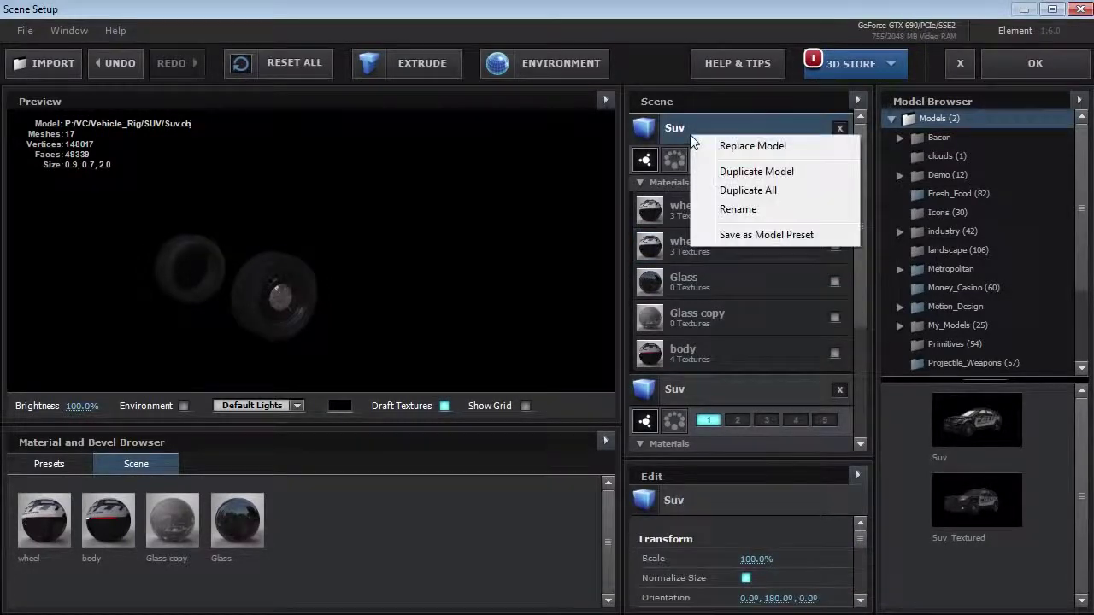
left_click(749, 174)
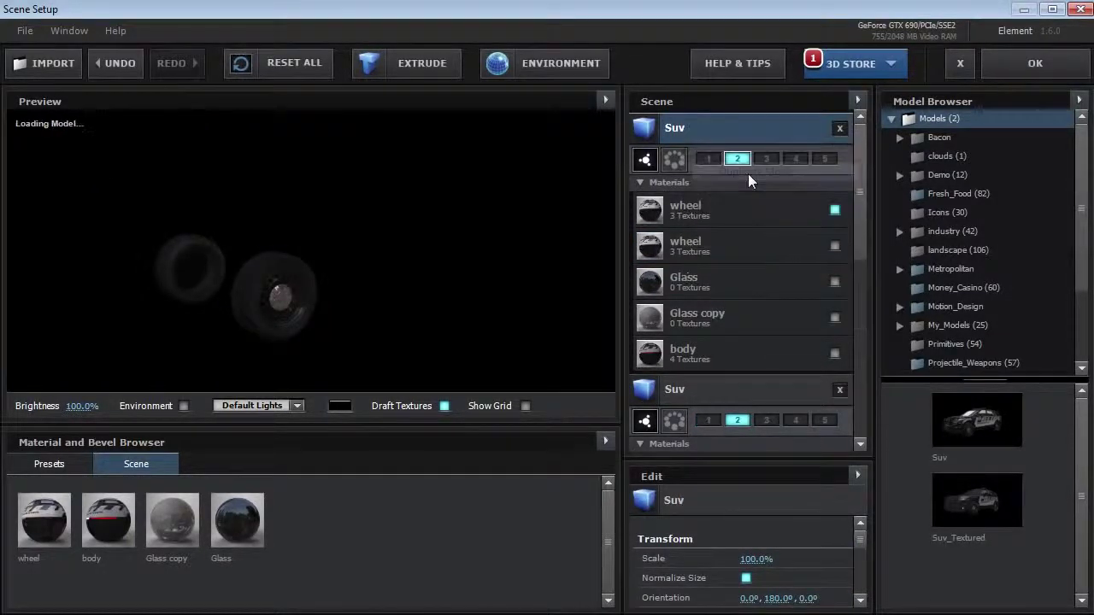
left_click(835, 245)
left_click(698, 275)
left_click(715, 248)
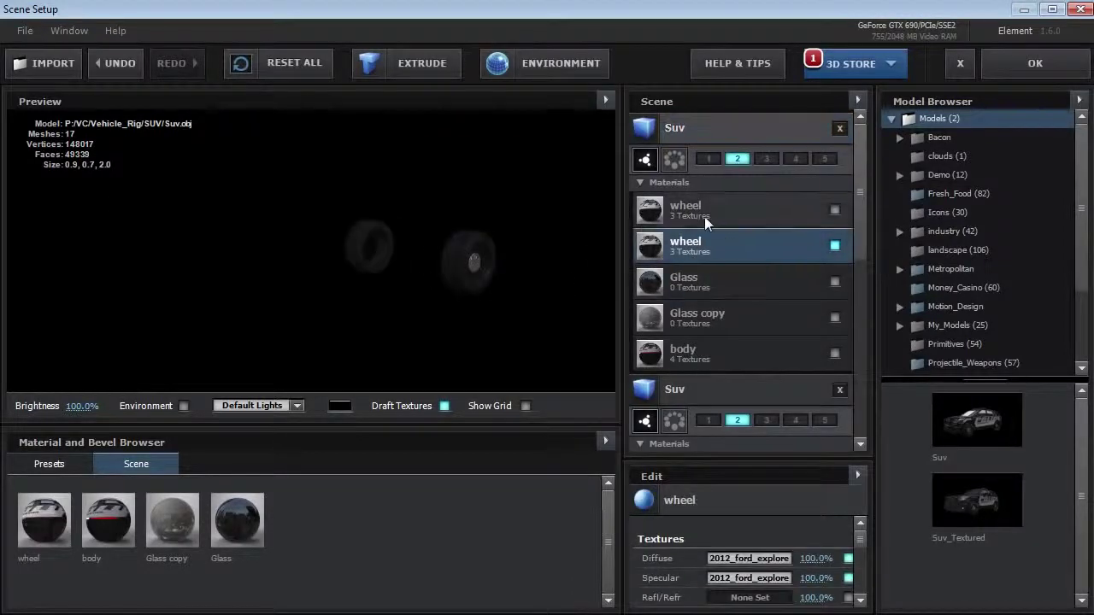
Assign the rear-wheel Suv model to group 3.
left_click(749, 138)
left_click(766, 159)
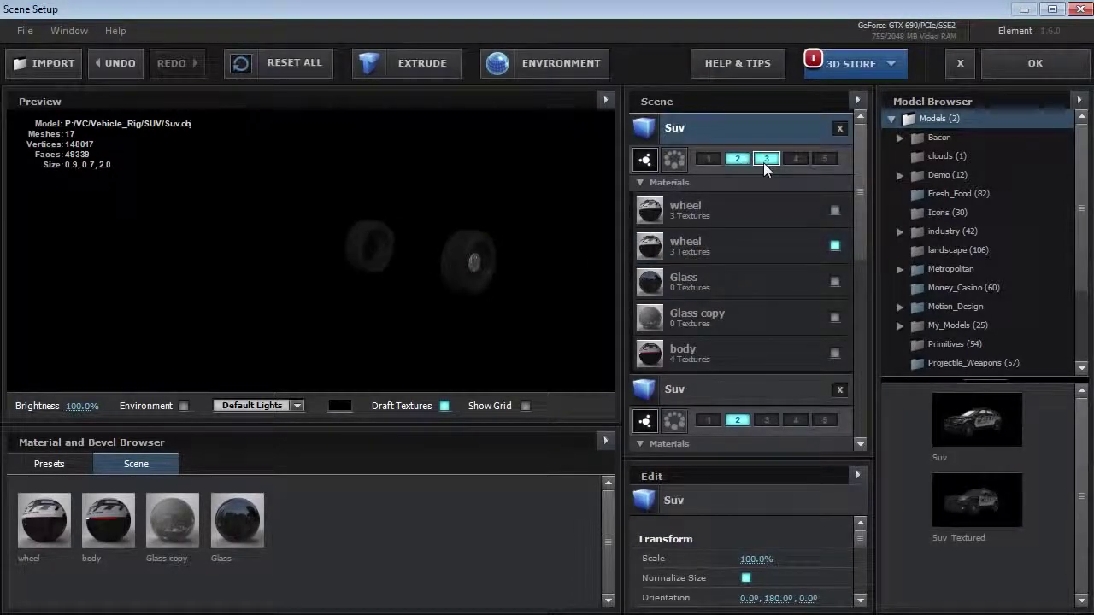
left_click(764, 161)
left_click(708, 160)
Review the wheel-less body model in group 1, apply the scene setup, and view the car from its side in the composition.
scroll(733, 171, "down", 5)
left_click(704, 214)
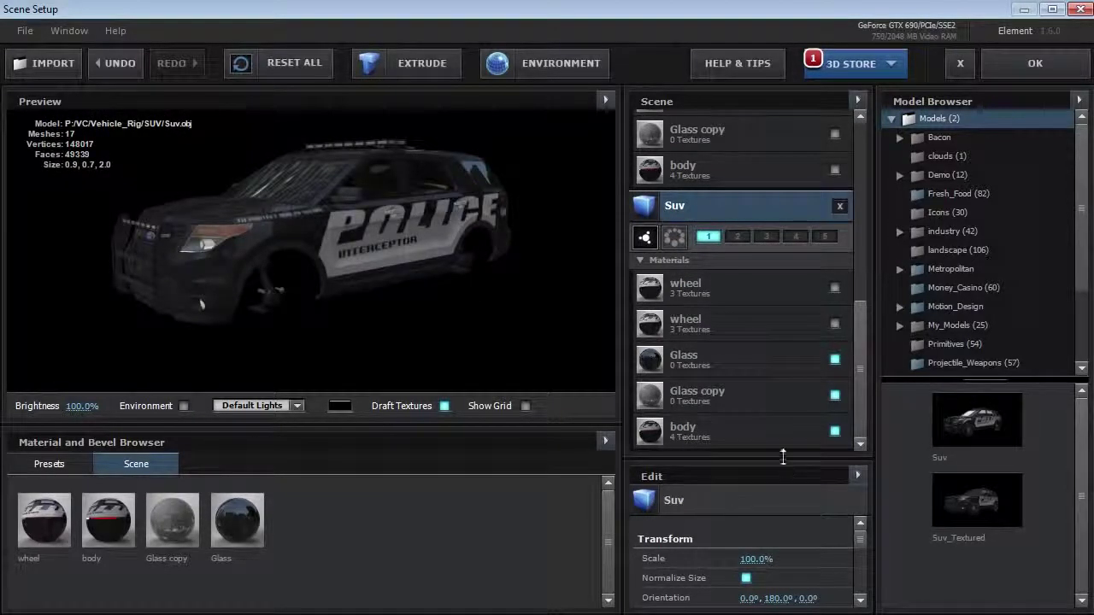
scroll(859, 547, "down", 3)
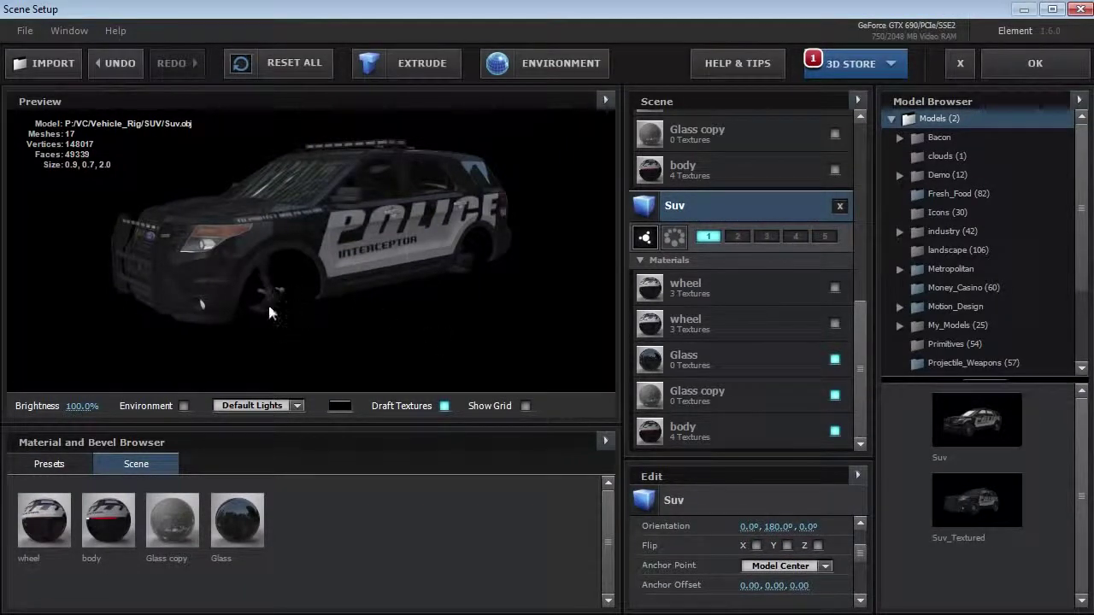
mouse_move(317, 257)
left_mouse_down()
mouse_move(461, 238)
mouse_move(306, 265)
left_mouse_up()
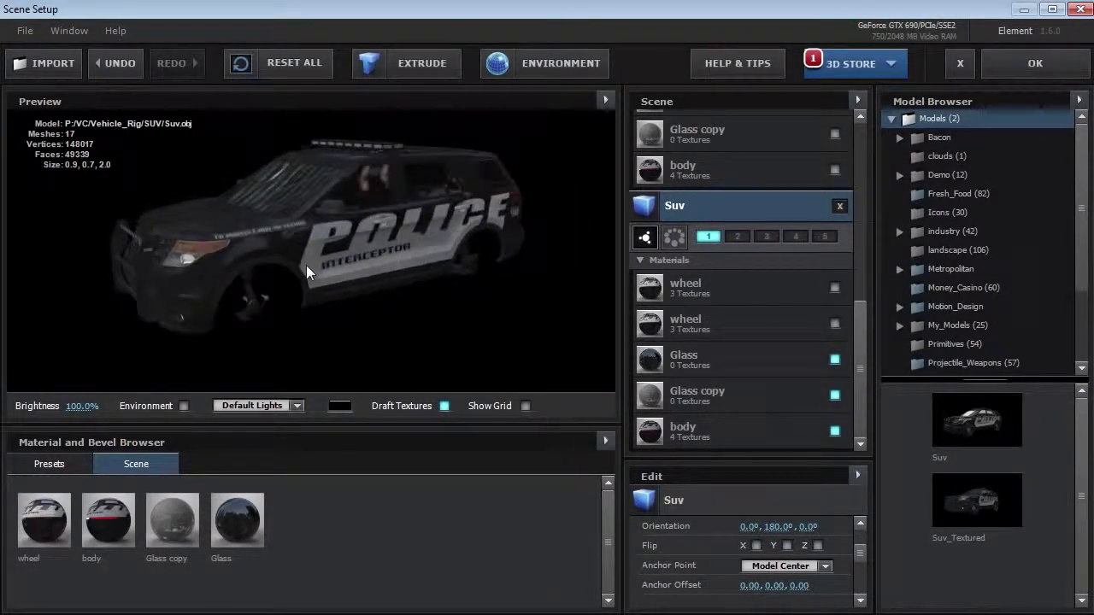
left_click(1034, 65)
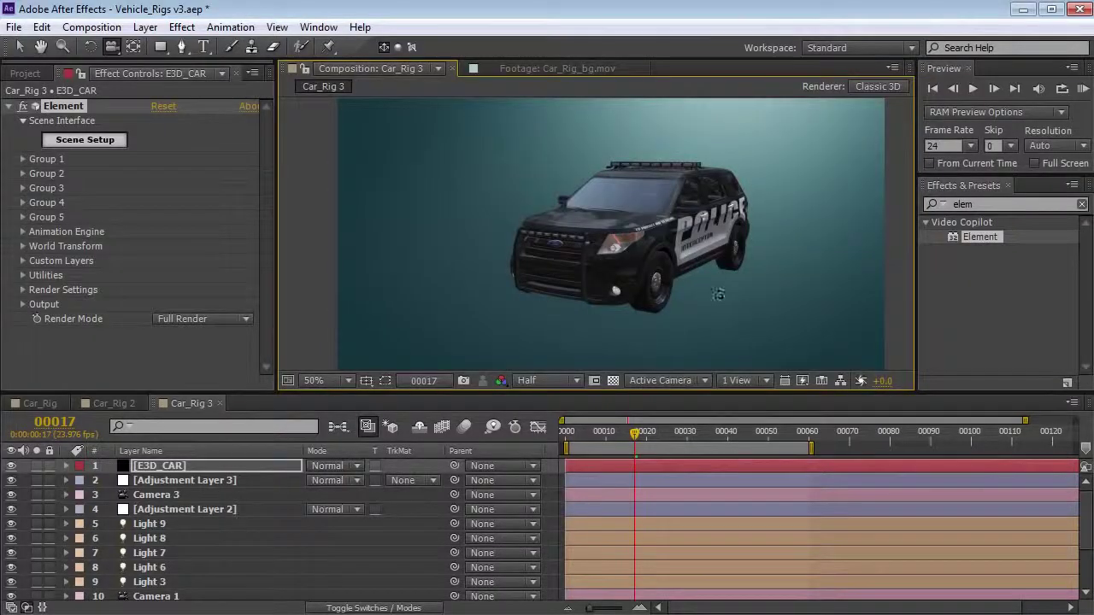
left_click_drag(718, 294, 688, 291)
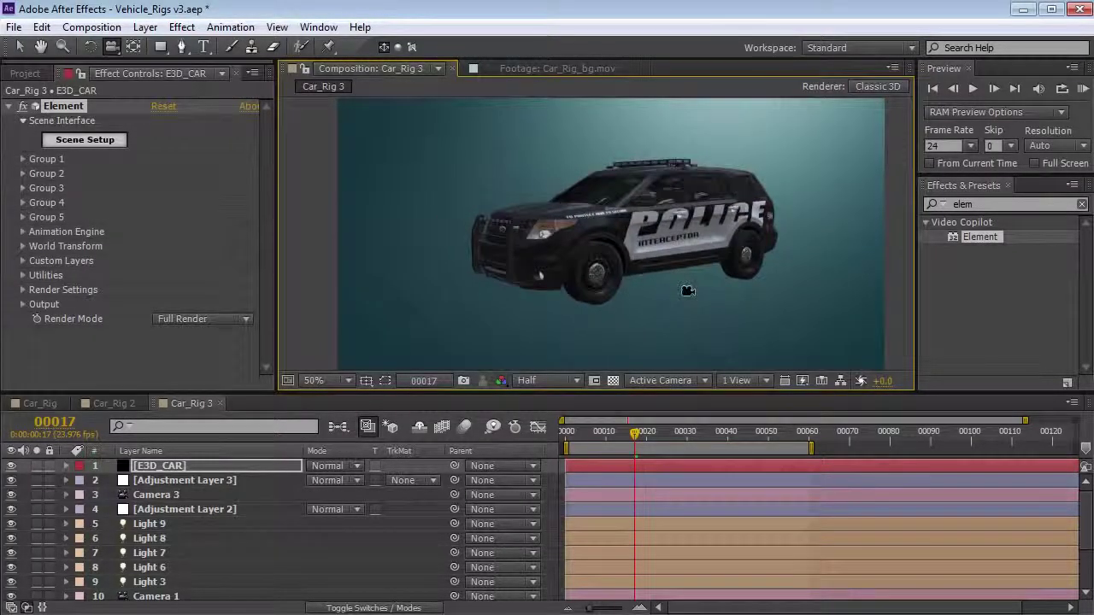
Enable Multi-Object in Group 2's Particle Look settings and reveal its rotation controls.
left_click(20, 171)
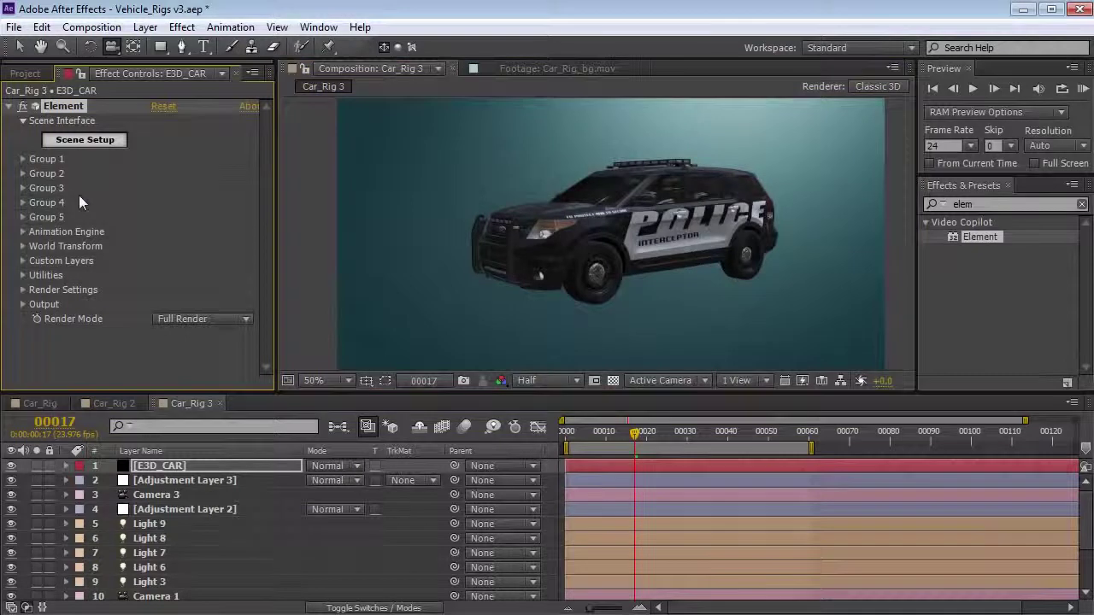
left_click(24, 175)
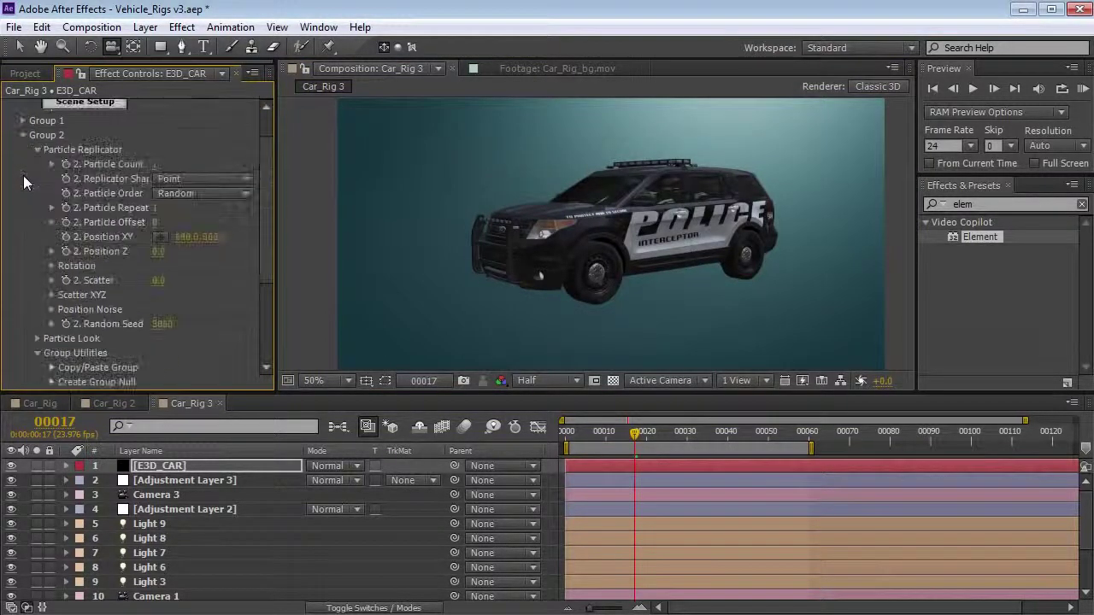
left_click(34, 152)
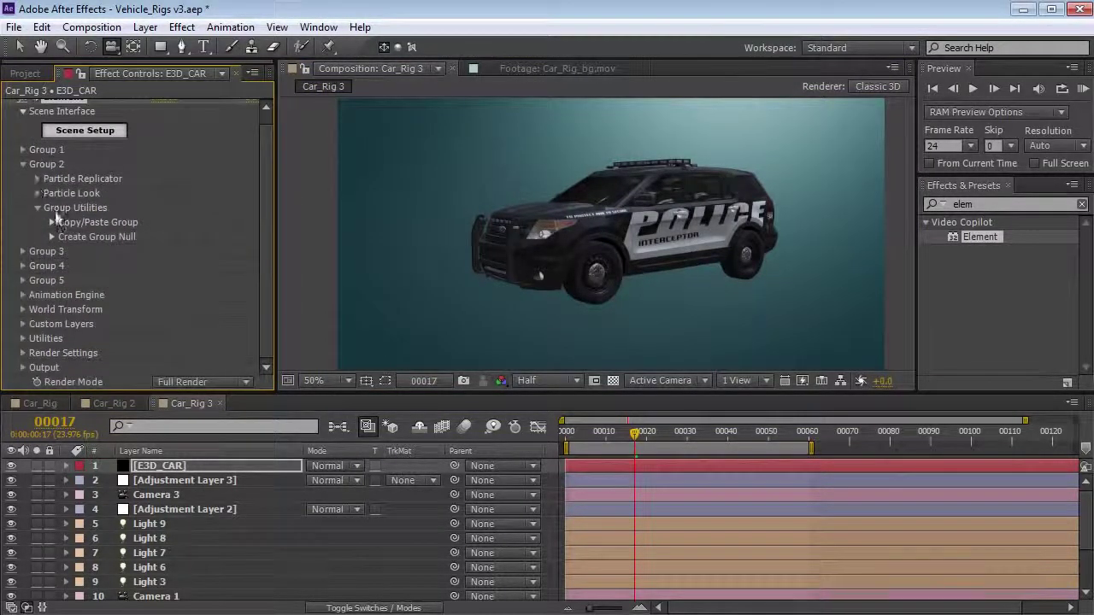
left_click(37, 194)
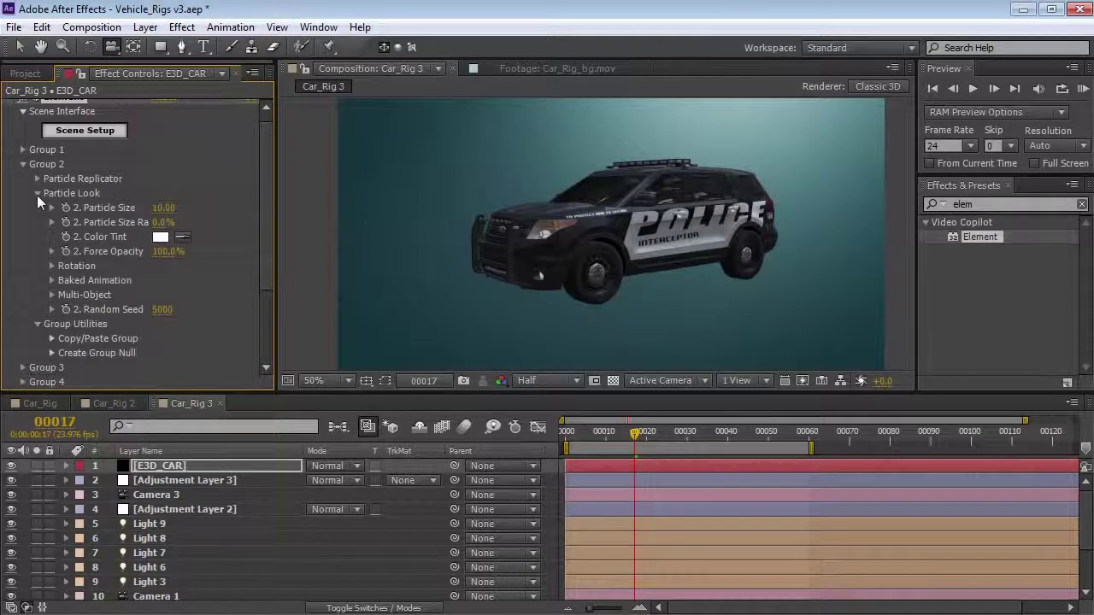
left_click(53, 296)
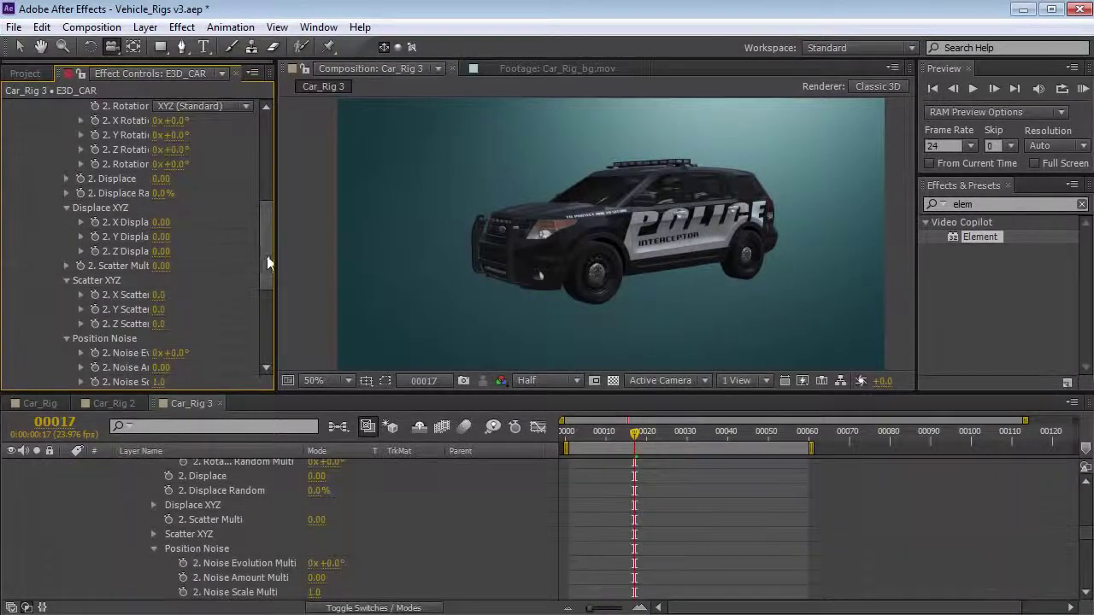
scroll(272, 226, "up", 4)
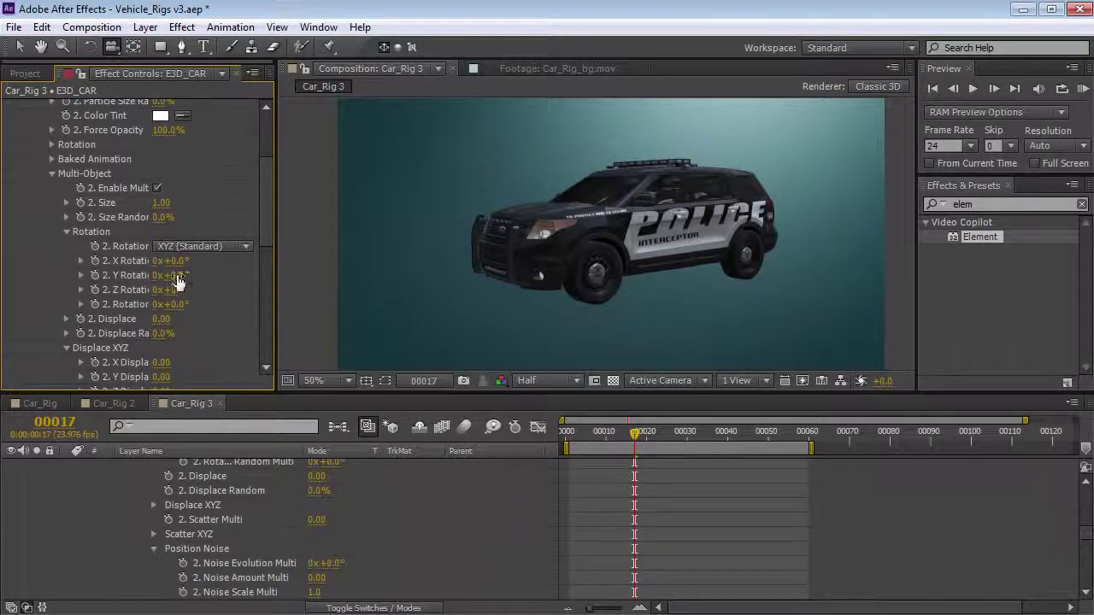
Set Group 2's Multi-Object Y rotation to 5° while viewing the front wheels from below.
mouse_move(180, 276)
left_mouse_down()
mouse_move(242, 272)
mouse_move(181, 275)
left_mouse_up()
left_click_drag(530, 283, 550, 232)
mouse_move(178, 274)
left_mouse_down()
mouse_move(198, 272)
mouse_move(138, 276)
mouse_move(190, 277)
left_mouse_up()
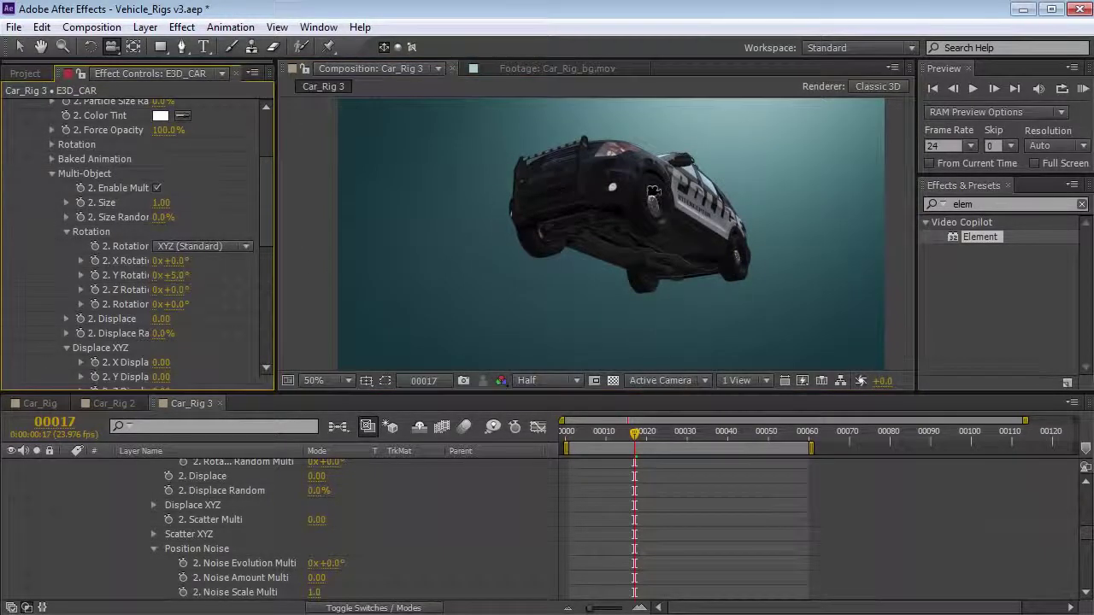
Try turning the front wheels with Group 2's Particle Look Y rotation and undo the change.
left_click_drag(261, 239, 264, 195)
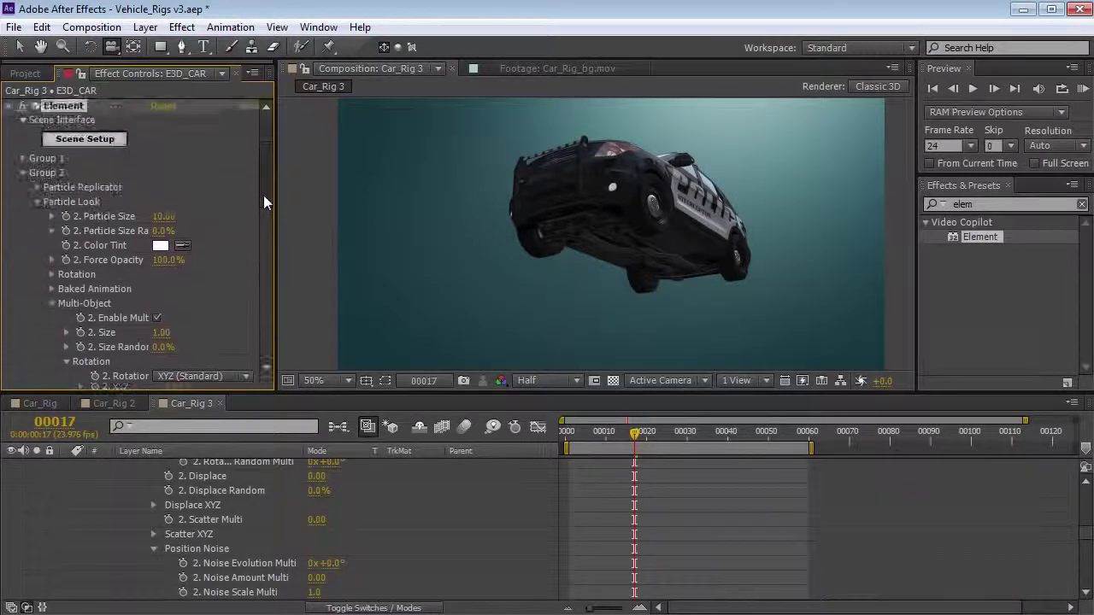
left_click(51, 275)
left_click_drag(171, 310, 236, 302)
key("ctrl+z")
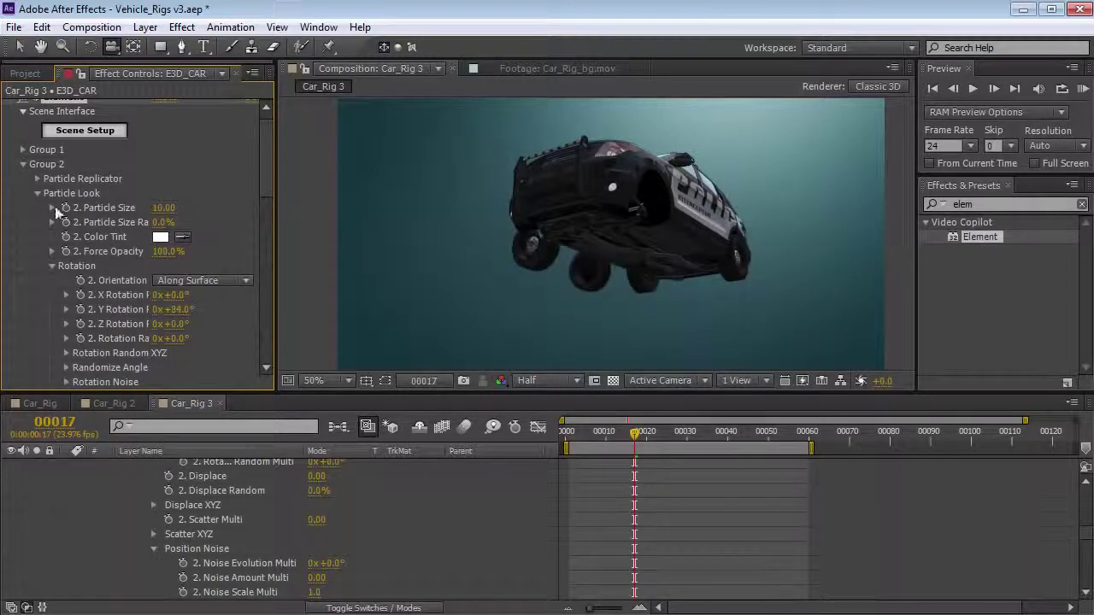
scroll(270, 205, "down", 3)
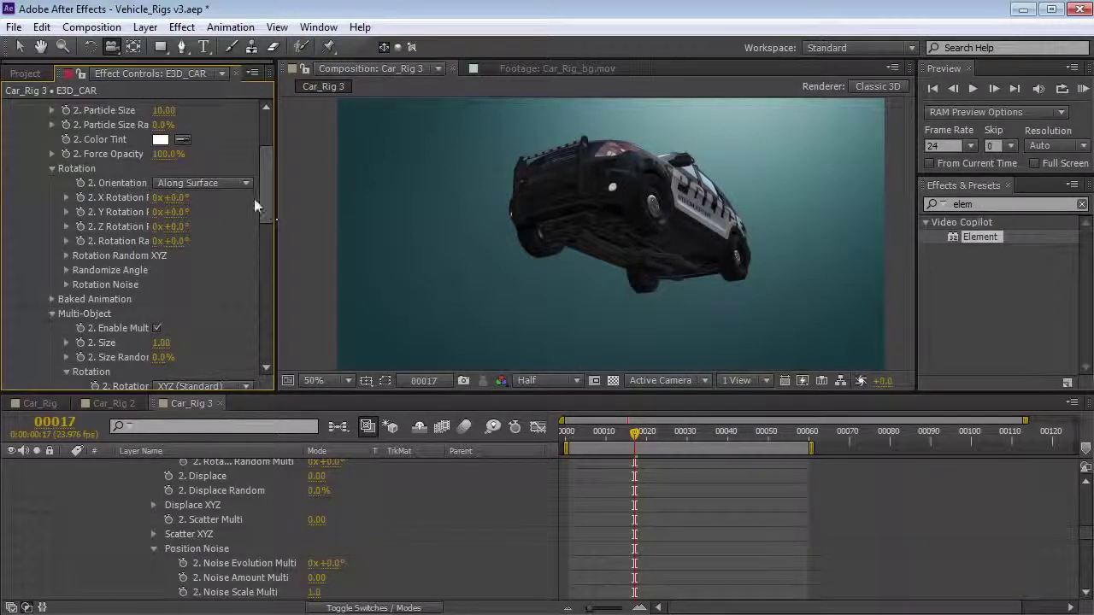
Undo Group 2's 5° Multi-Object Y rotation and view the front wheel from a closer low angle.
scroll(270, 217, "down", 6)
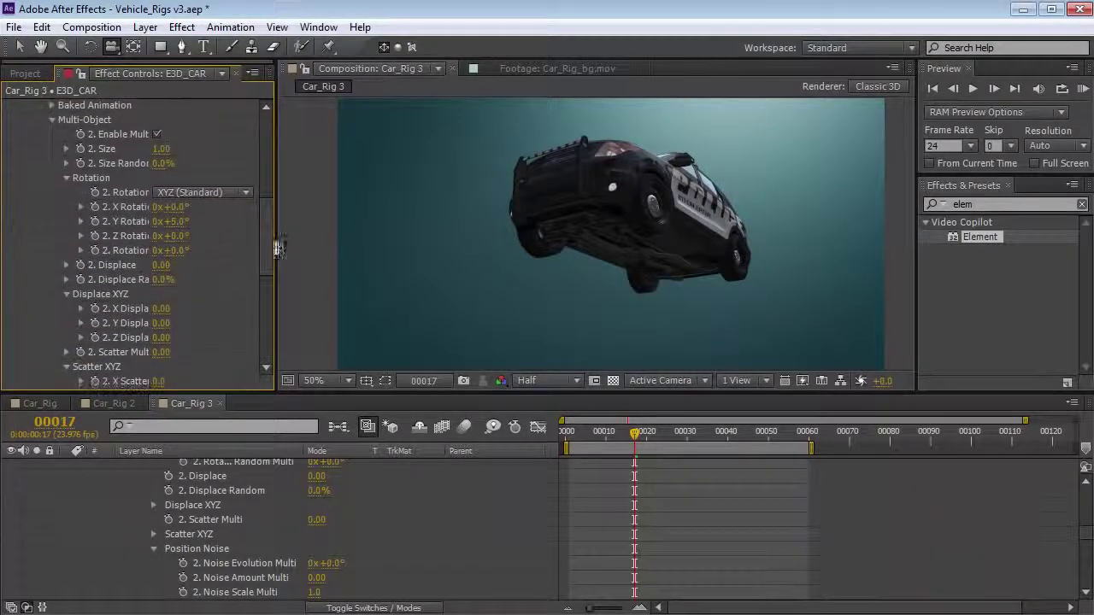
key("ctrl+z")
left_click_drag(642, 266, 604, 236)
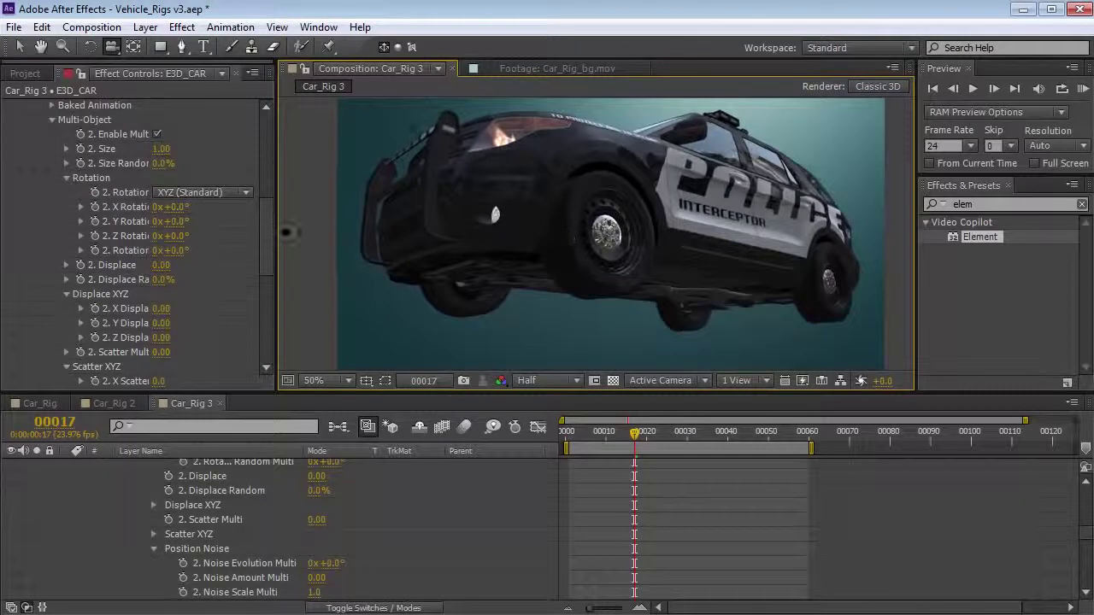
Try combining about -117° X rotation and 65° Y rotation in Group 2's Multi-Object settings, then undo the changes.
left_click_drag(175, 207, 97, 220)
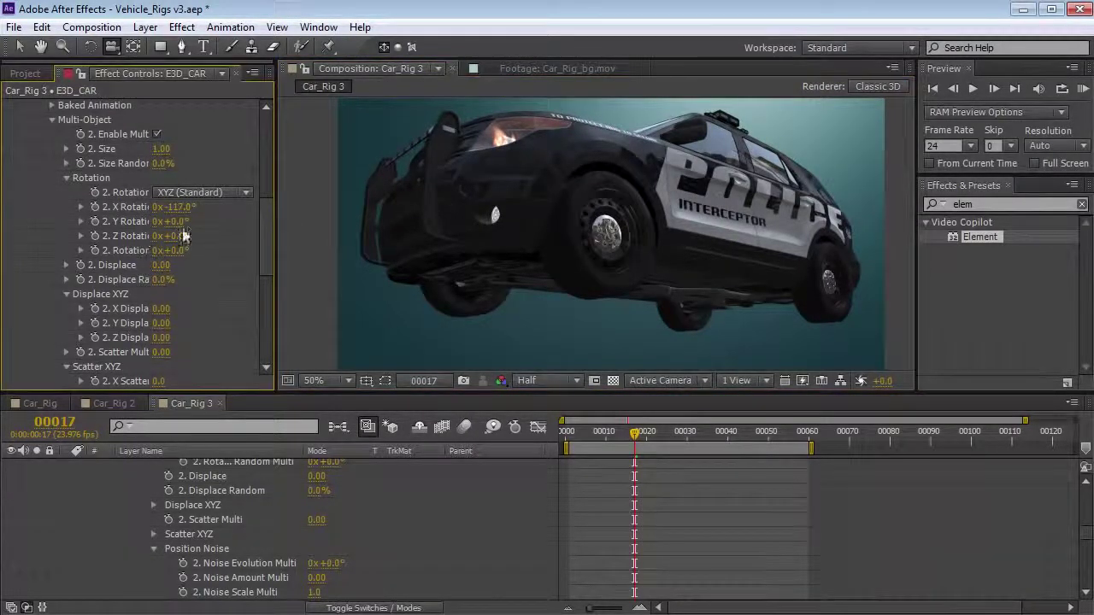
left_click_drag(180, 227, 237, 224)
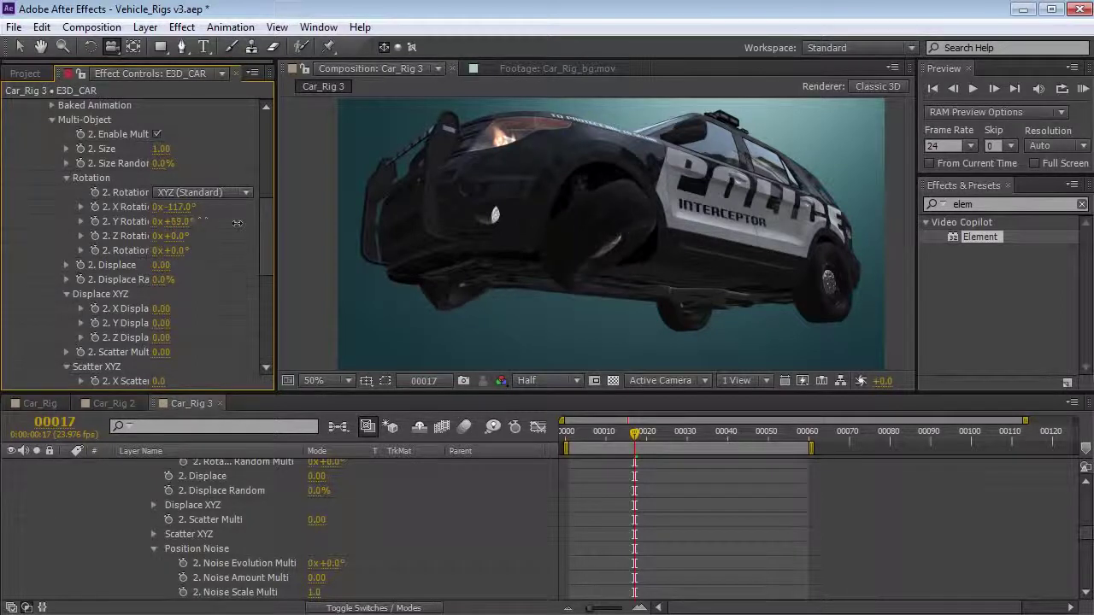
left_click_drag(475, 240, 493, 202)
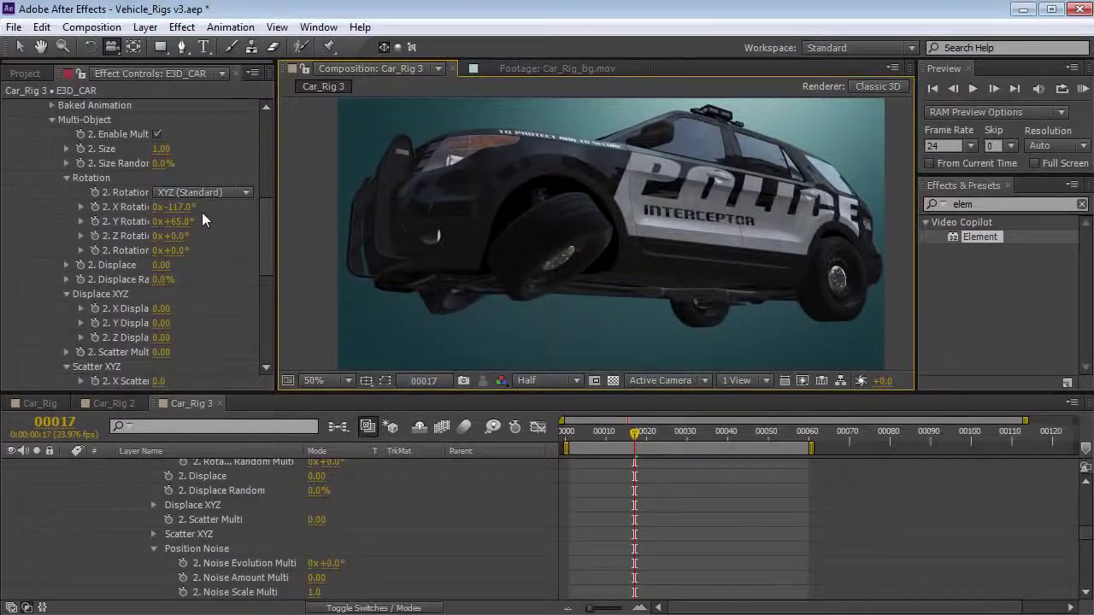
key("ctrl+z")
key("ctrl+z")
key("ctrl+z")
key("ctrl+z")
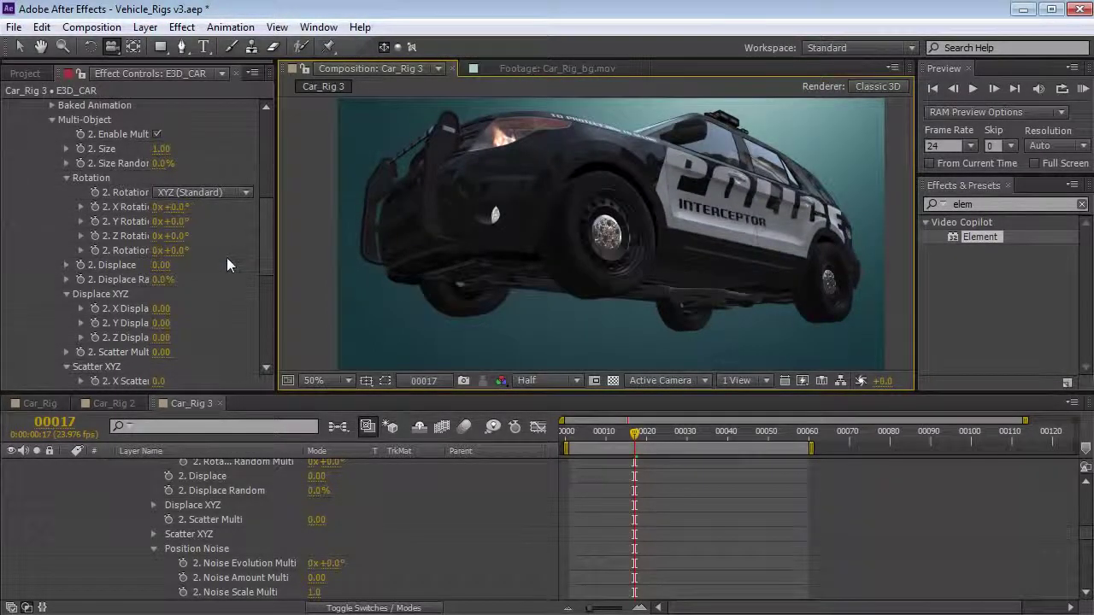
Keyframe Group 2's Multi-Object X rotation from 0° at the timeline's start to just over one negative turn at frame 37.
left_click_drag(171, 208, 178, 220)
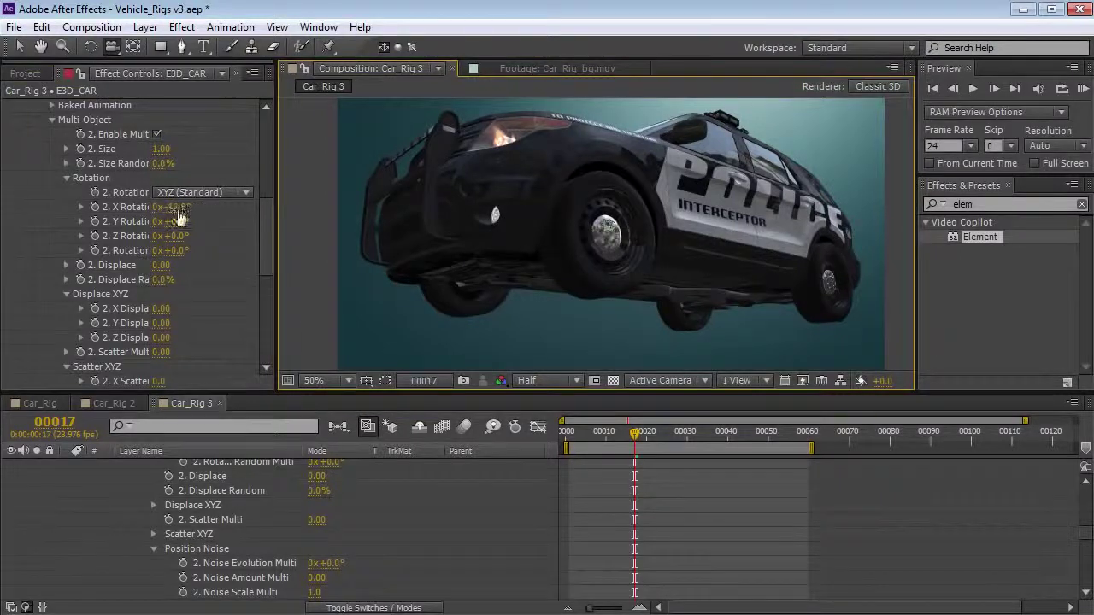
left_click(95, 208)
key("u")
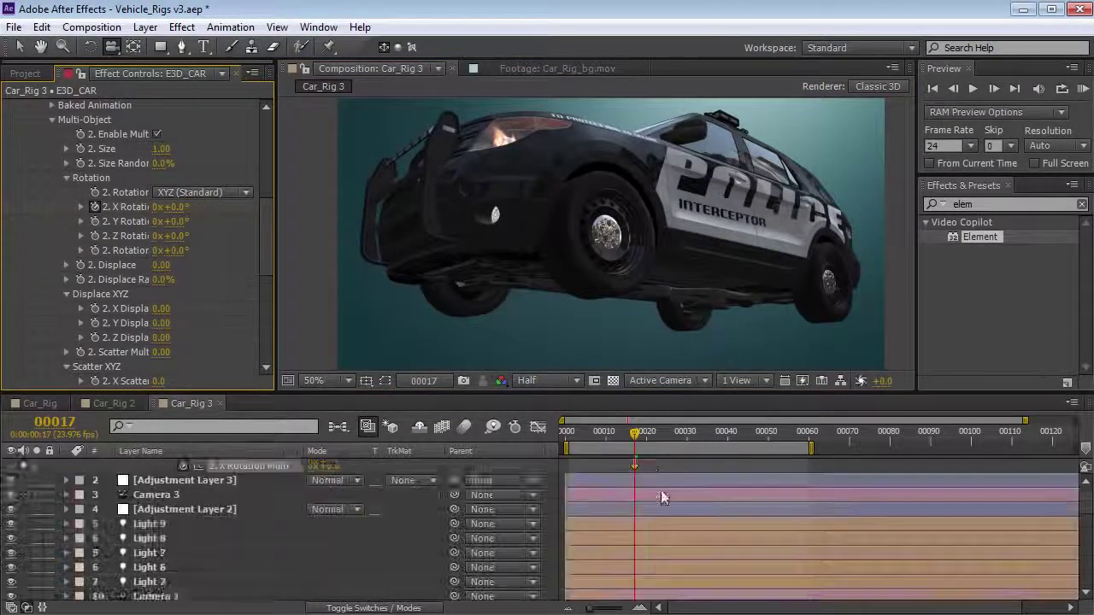
left_click_drag(587, 497, 565, 497)
left_click_drag(594, 437, 716, 438)
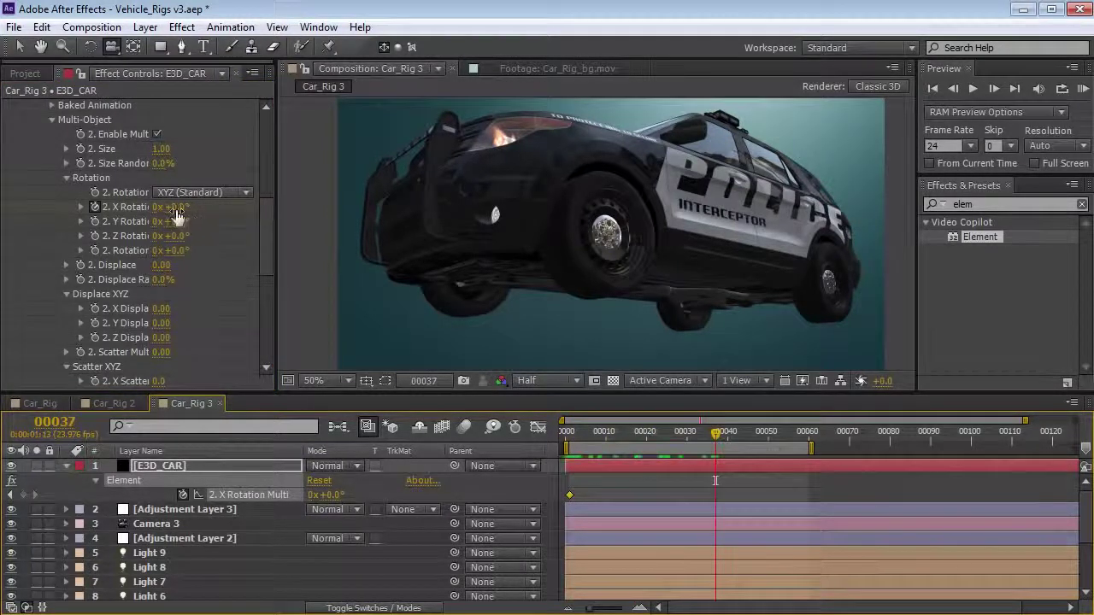
left_click_drag(175, 208, 137, 210)
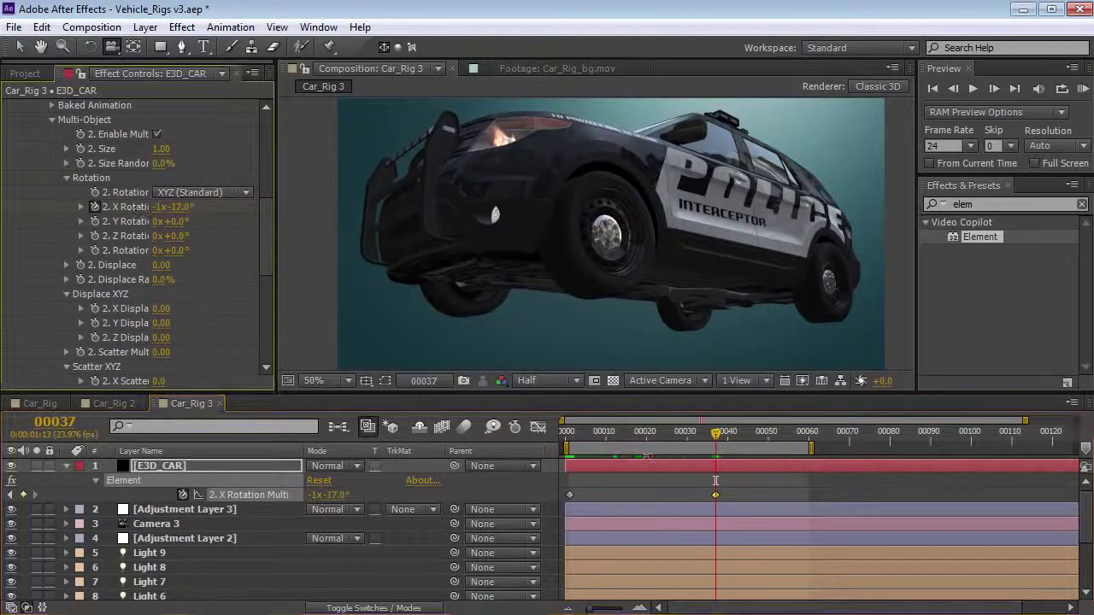
Try steering the spinning front wheels with Group 2's Multi-Object Y rotation while scrubbing through the animation.
left_click_drag(590, 437, 644, 449)
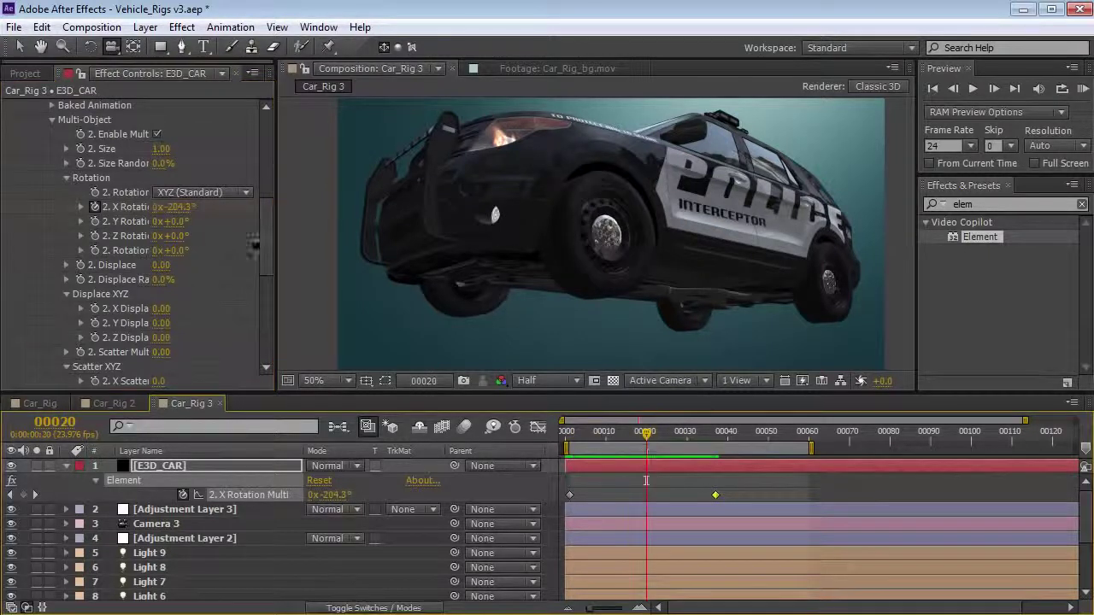
mouse_move(178, 224)
left_mouse_down()
mouse_move(189, 223)
mouse_move(173, 223)
left_mouse_up()
left_click_drag(646, 440, 668, 444)
left_click(594, 440)
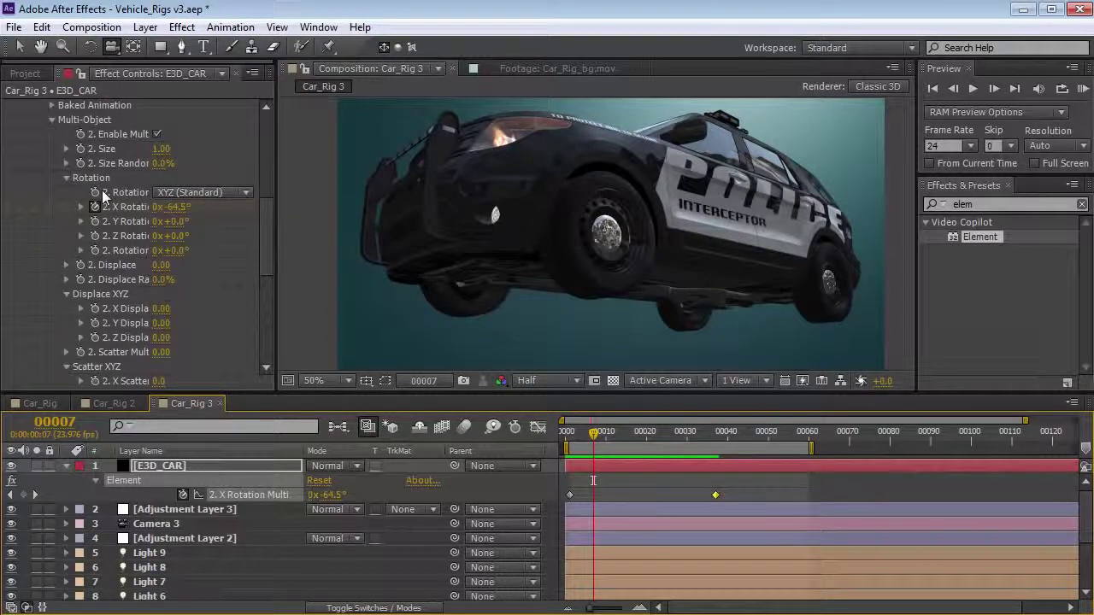
Widen the effect settings area and set Group 2's Multi-Object rotation order to YXZ.
left_click(228, 195)
left_click(275, 180)
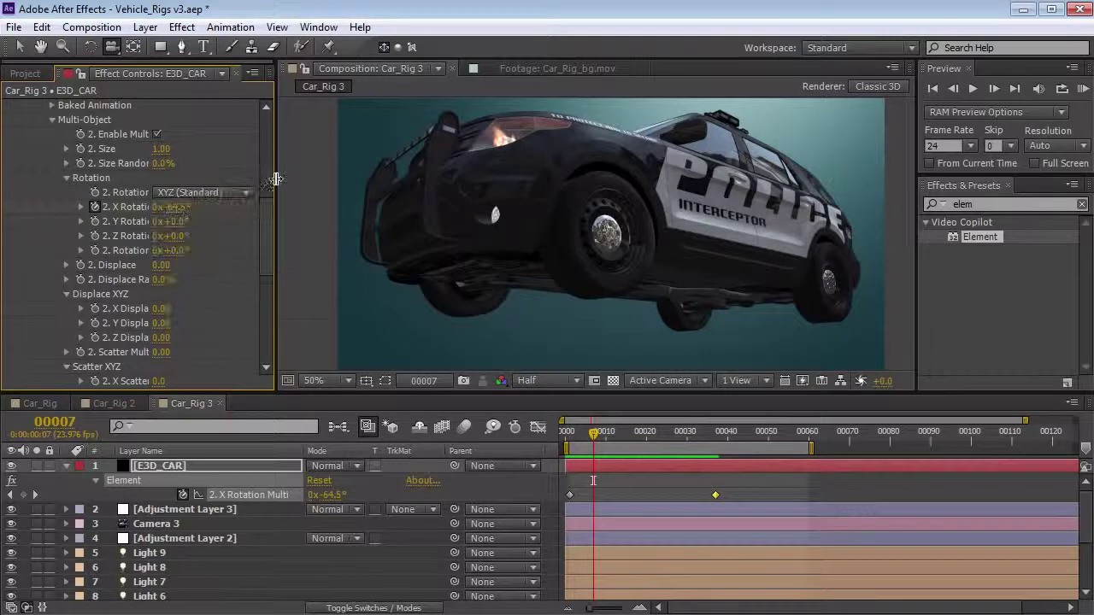
left_click_drag(275, 181, 312, 188)
left_click(256, 187)
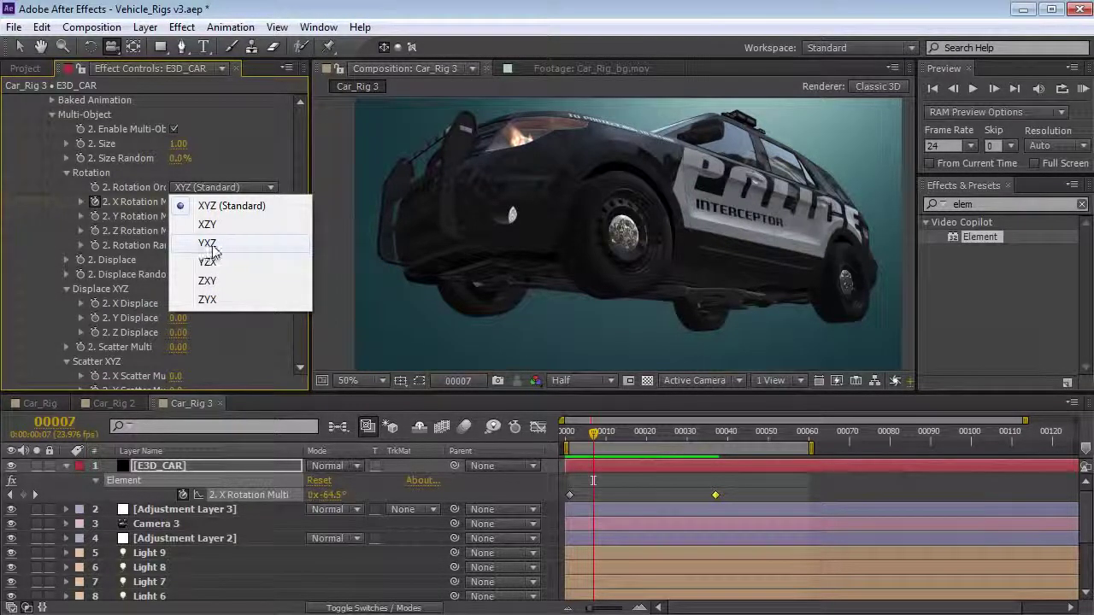
left_click(214, 248)
Test steering with Group 2's Multi-Object Y rotation at -36° and scrub through the wheel spin from another angle.
left_click_drag(600, 436, 622, 436)
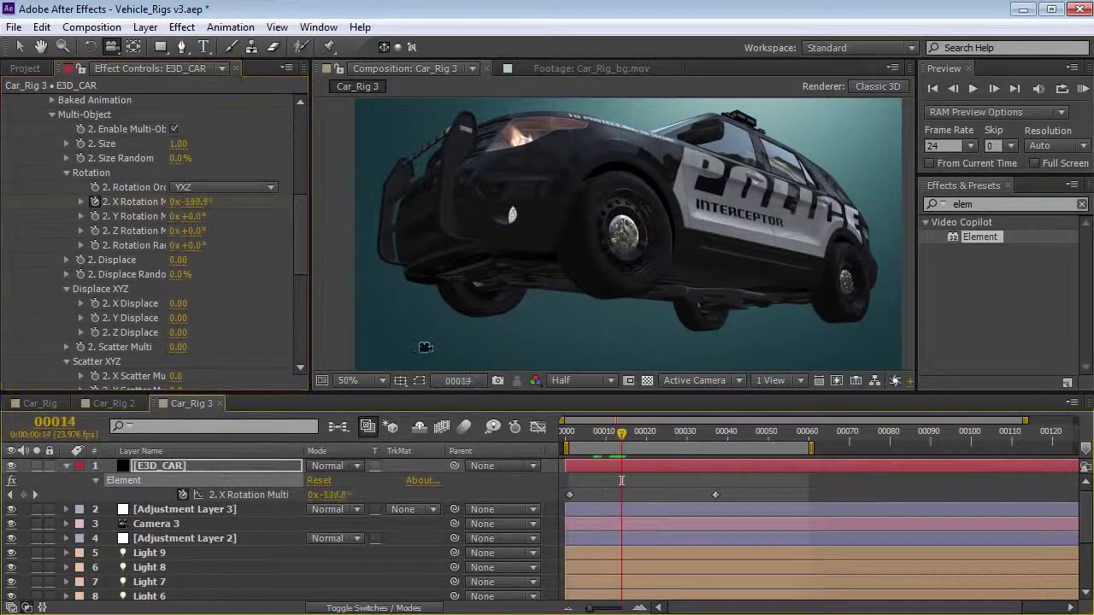
mouse_move(191, 216)
left_mouse_down()
mouse_move(214, 214)
mouse_move(175, 217)
left_mouse_up()
left_click_drag(621, 434, 651, 444)
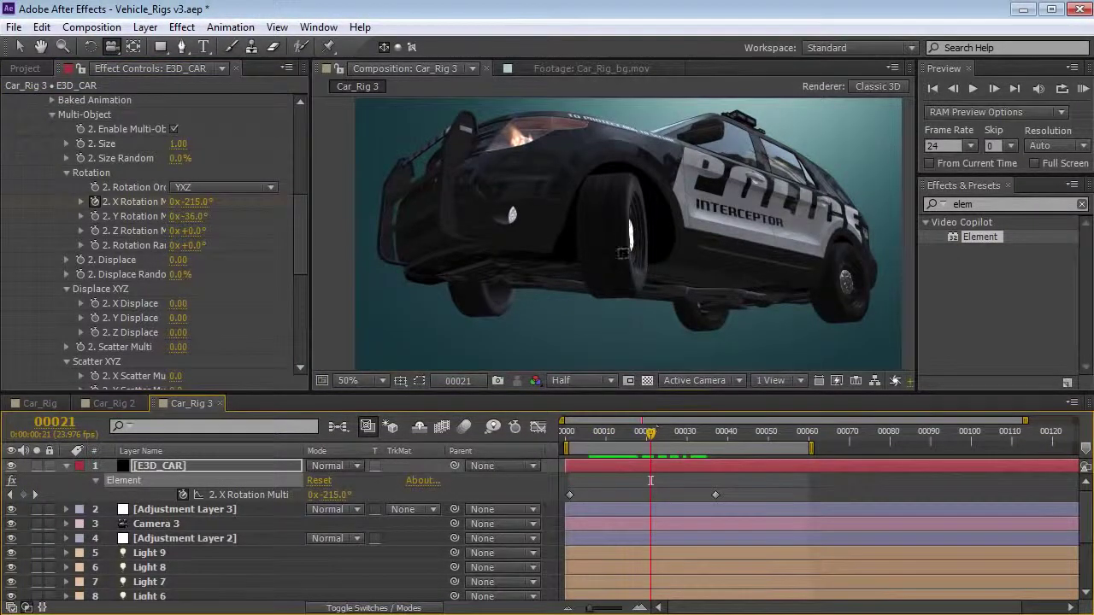
left_click_drag(623, 253, 581, 265)
left_click_drag(590, 432, 663, 438)
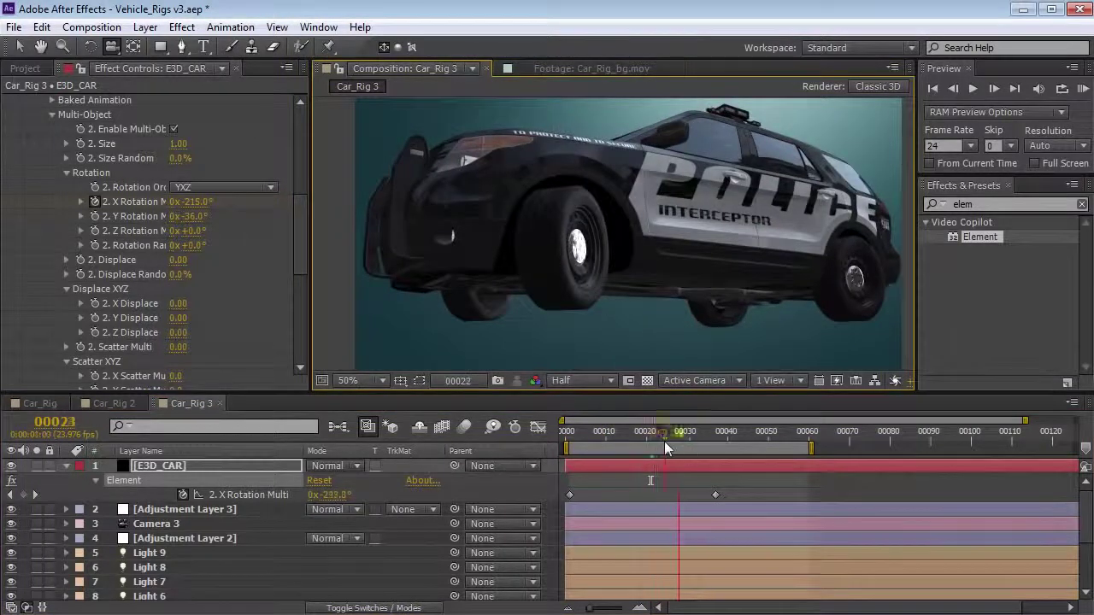
Set Group 2's Multi-Object Y rotation to 0° and increase the negative X rotation at frame 37 for a faster spin.
left_click(189, 216)
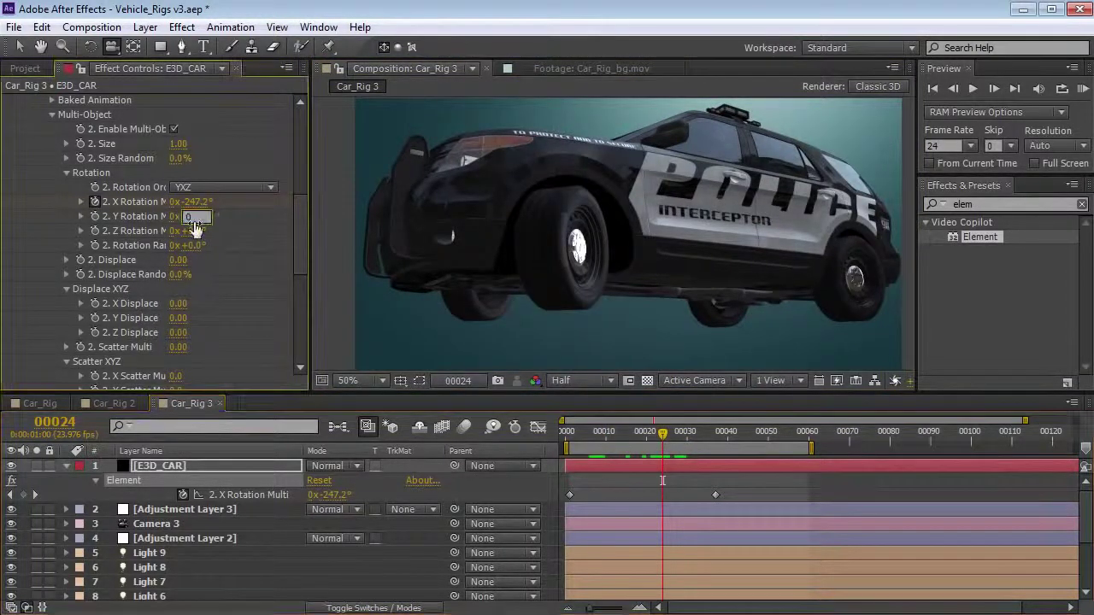
type("0")
key("Return")
left_click_drag(681, 443, 715, 438)
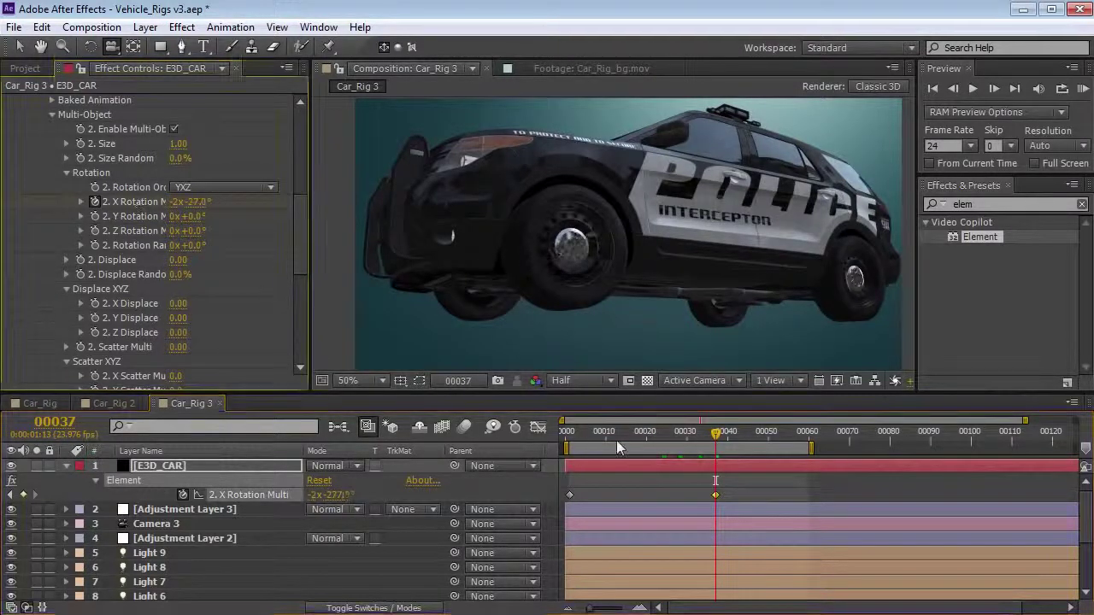
Show the layer switches, check the front wheel's spin up close, and return to a view of the whole SUV.
left_click_drag(616, 441, 638, 439)
key("F4")
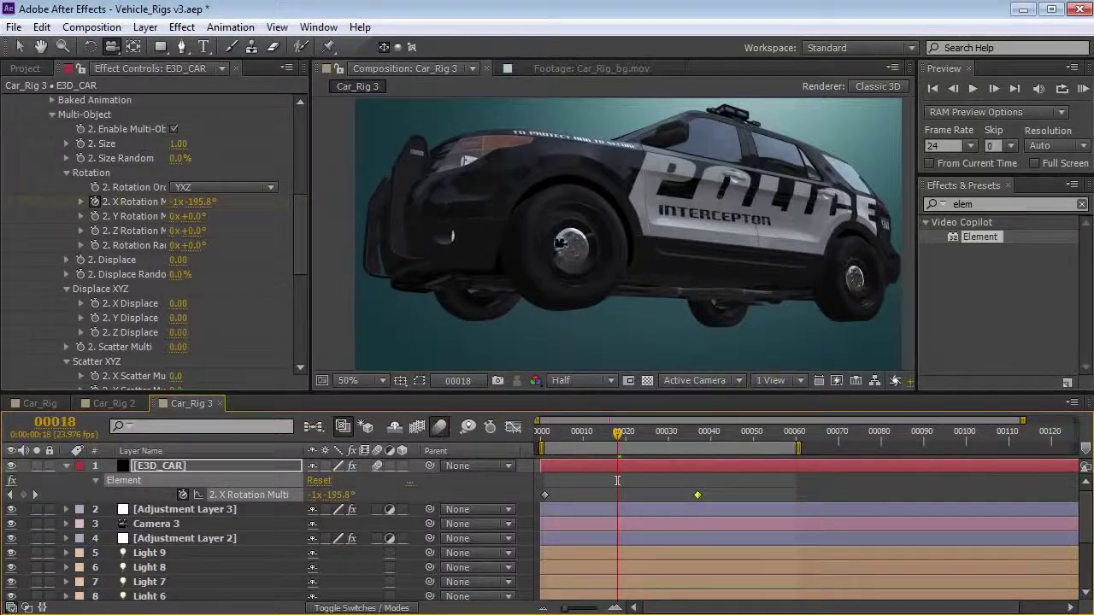
scroll(563, 242, "up", 2)
mouse_move(602, 438)
left_mouse_down()
mouse_move(586, 437)
mouse_move(624, 440)
mouse_move(612, 440)
left_mouse_up()
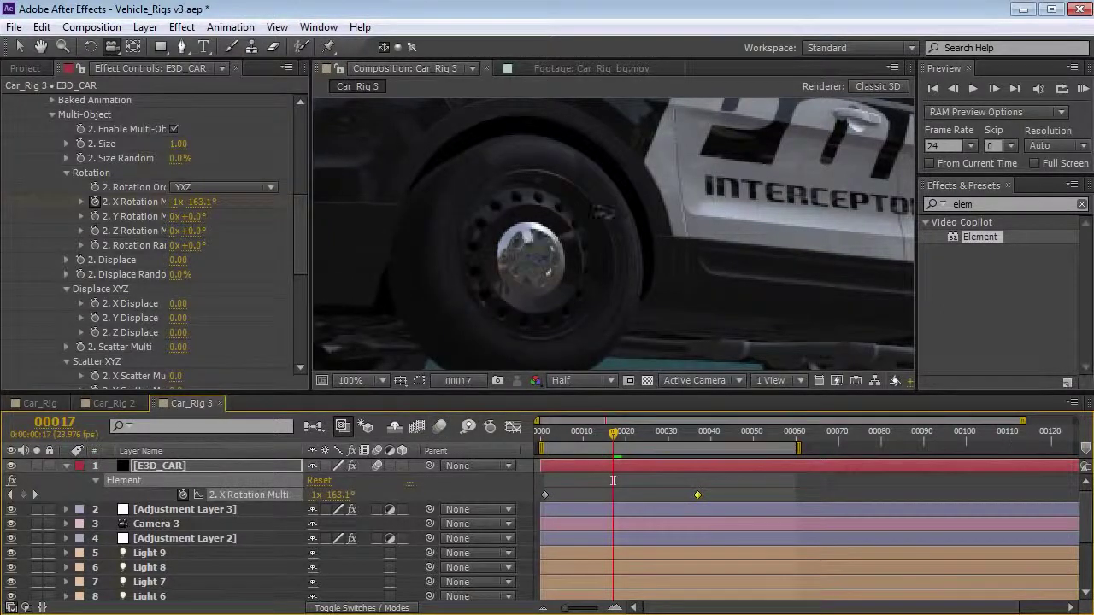
scroll(602, 212, "down", 1)
left_click_drag(604, 203, 694, 269)
key("ctrl+z")
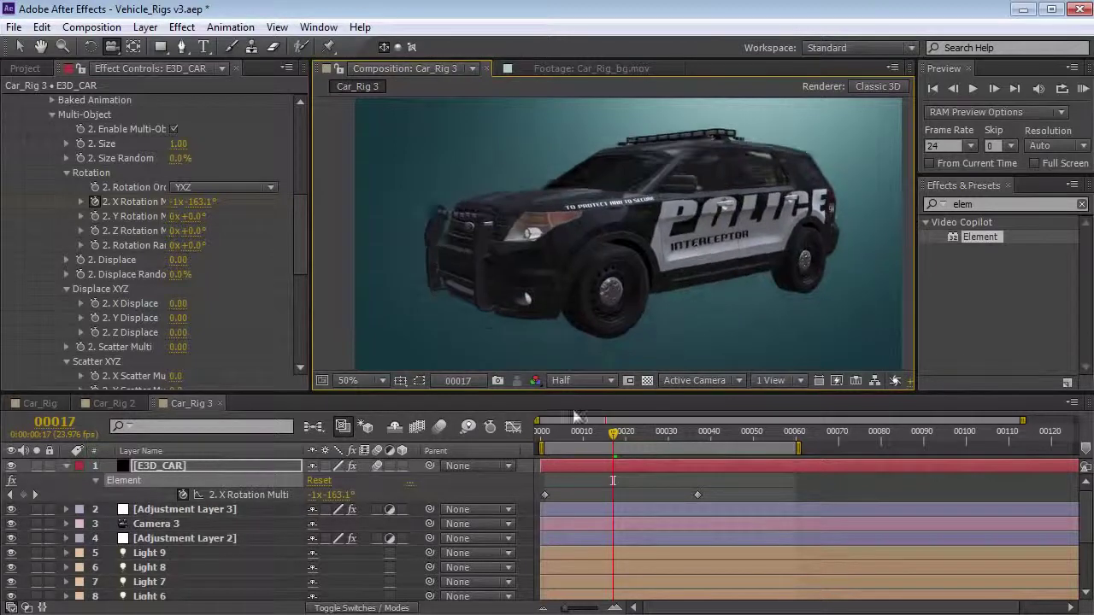
Collapse Group 2 and enable Multi-Object in Group 3's Particle Look settings, bringing its rotation controls into view.
left_click_drag(302, 244, 301, 201)
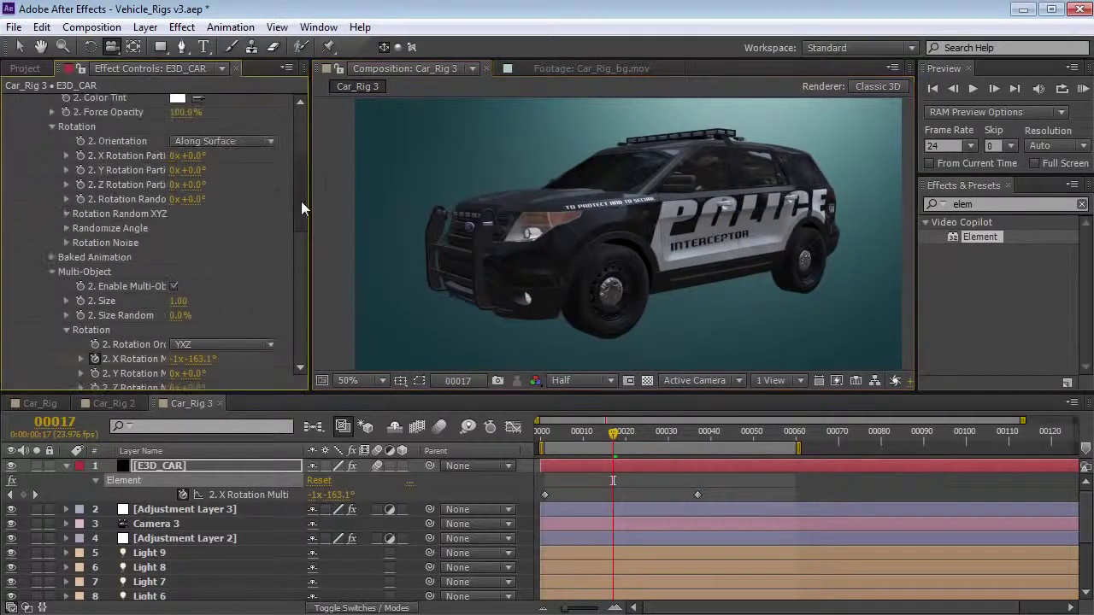
scroll(85, 188, "up", 3)
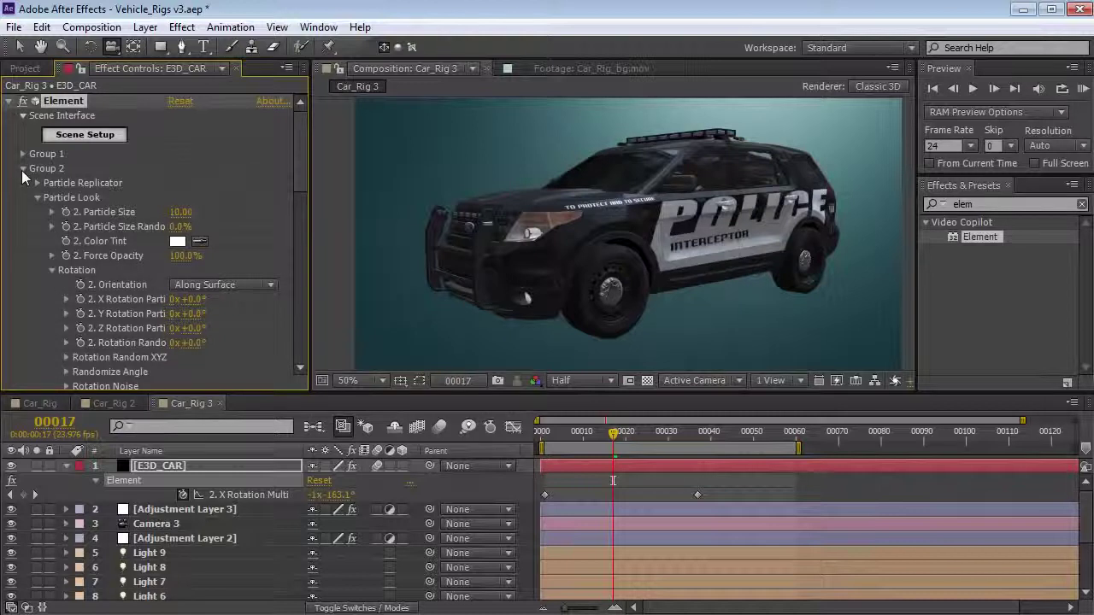
left_click(37, 197)
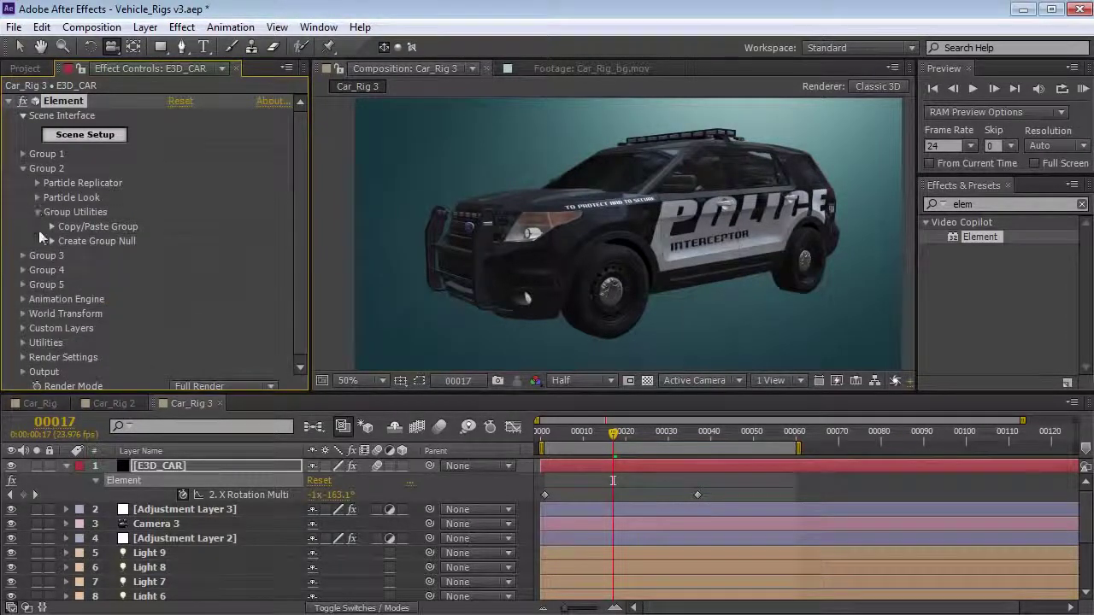
left_click(23, 169)
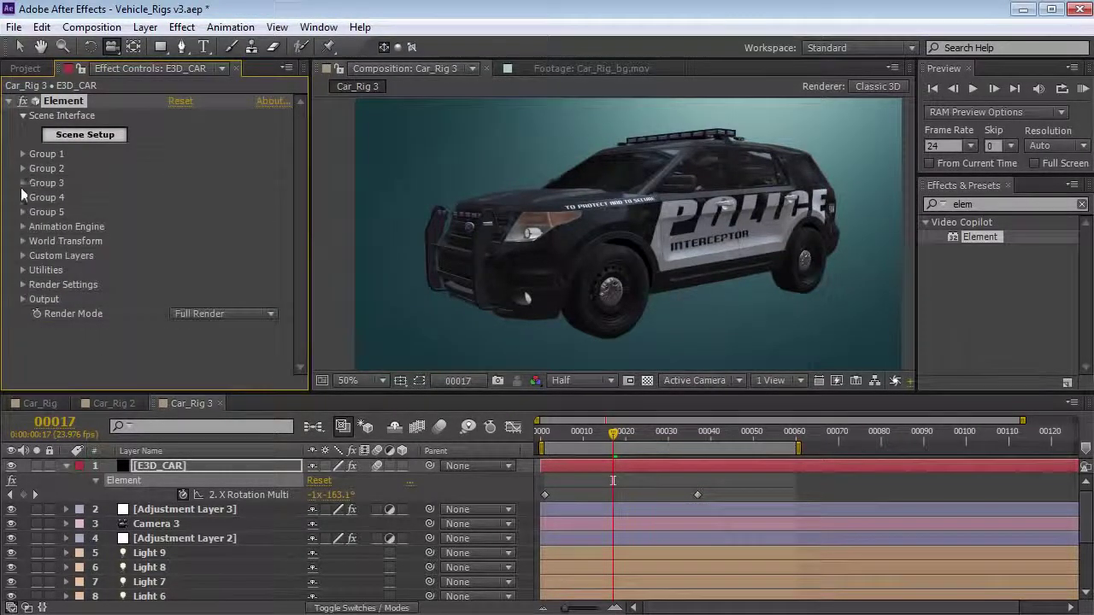
left_click(22, 181)
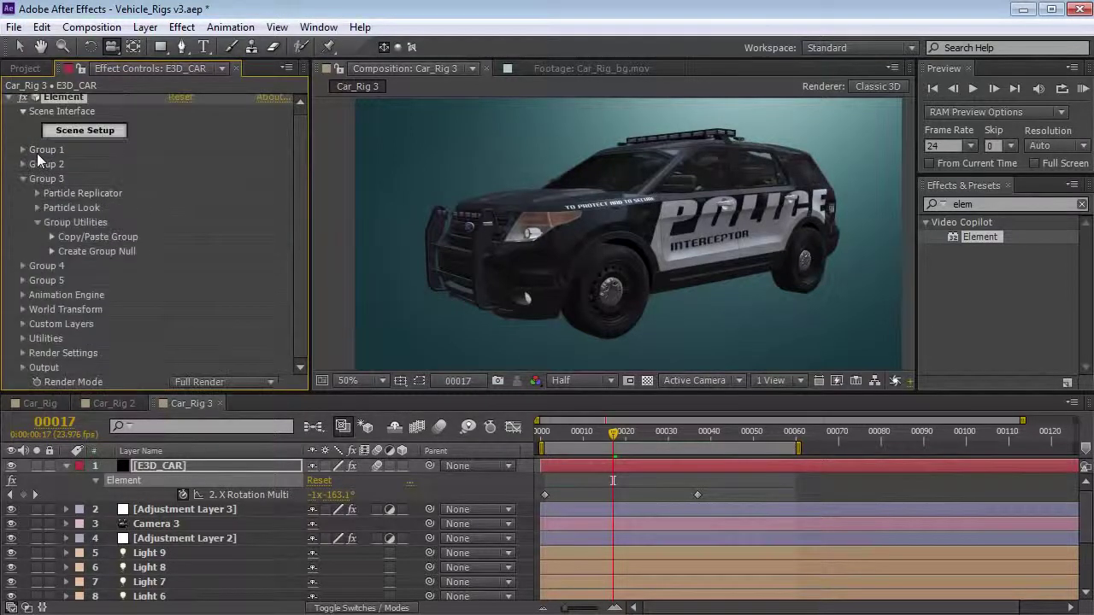
left_click(38, 208)
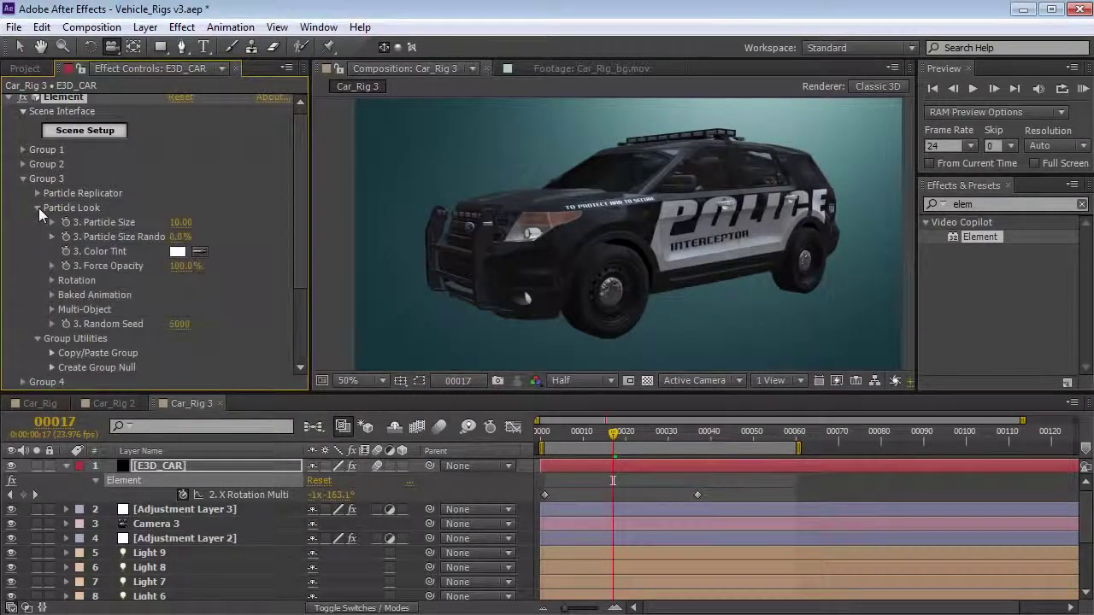
scroll(44, 239, "down", 2)
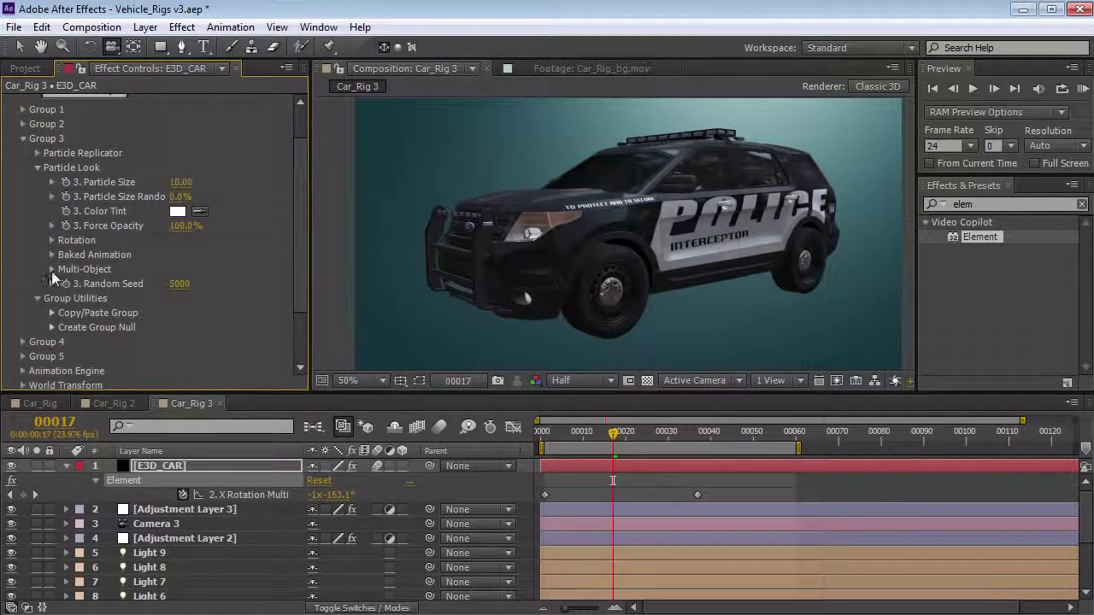
left_click(51, 270)
left_click(172, 285)
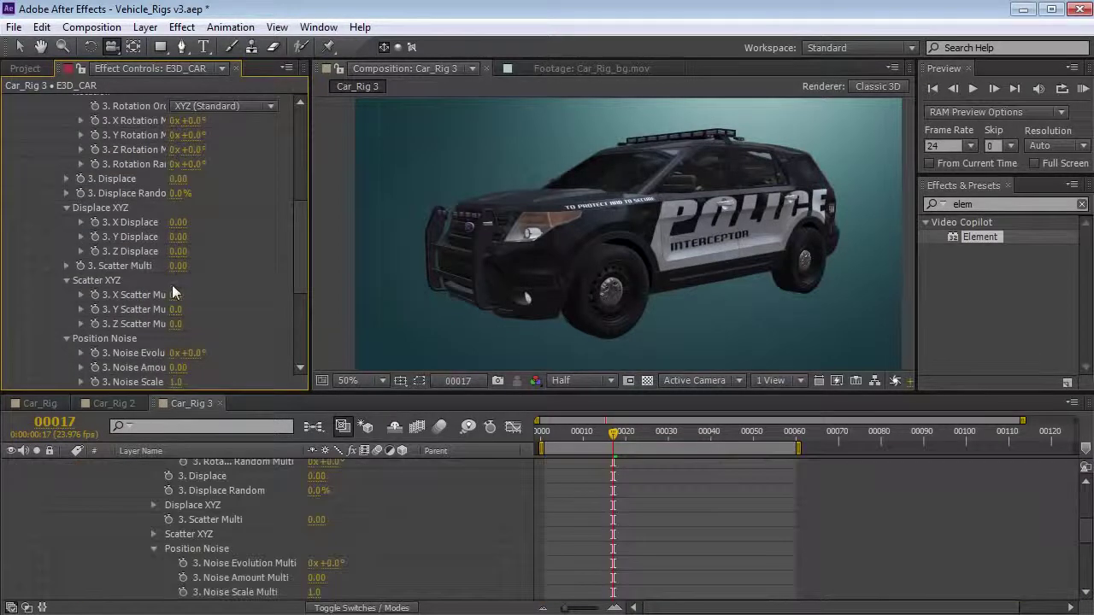
scroll(305, 256, "up", 5)
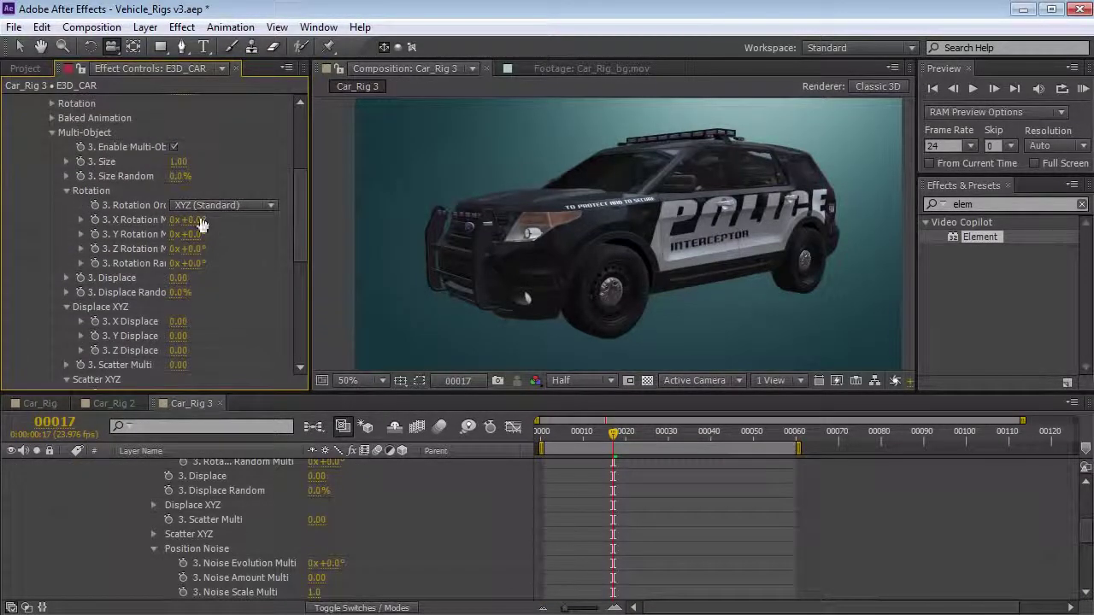
Link Group 3's Multi-Object X rotation to Group 2's X Rotation Multi with an expression, enlarging the timeline for access.
left_click_drag(202, 219, 195, 211)
left_click_drag(402, 393, 395, 323)
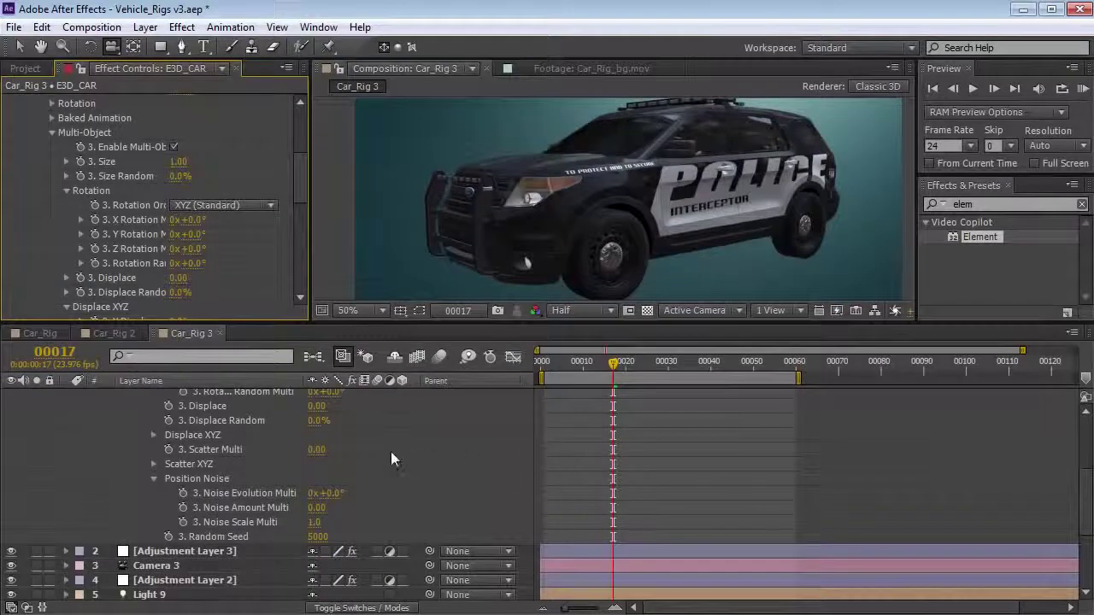
scroll(390, 453, "up", 3)
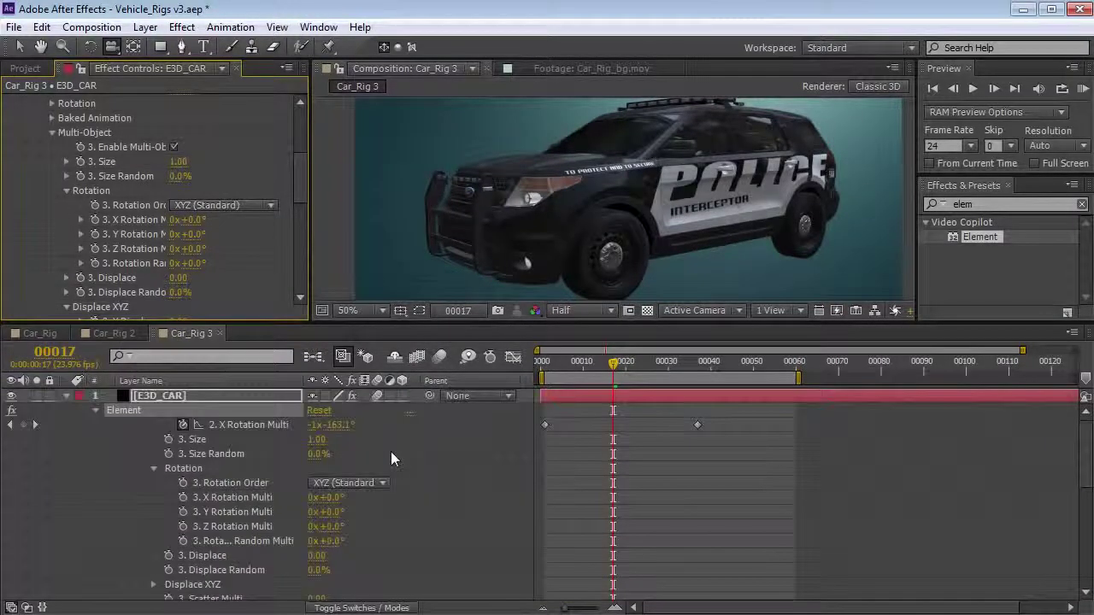
left_click(95, 220, "alt")
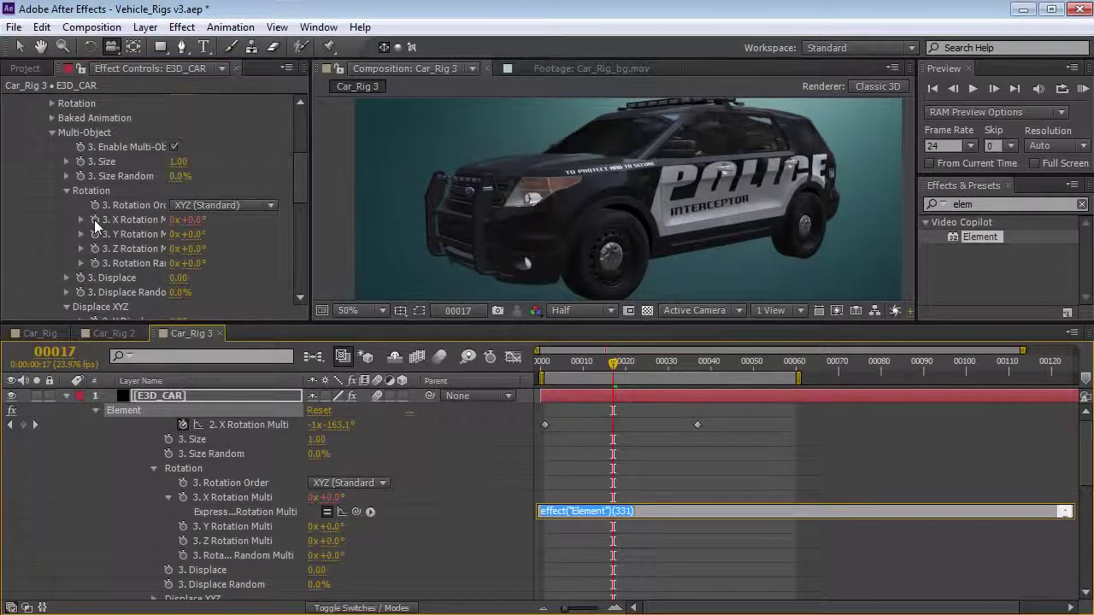
left_click_drag(356, 512, 259, 427)
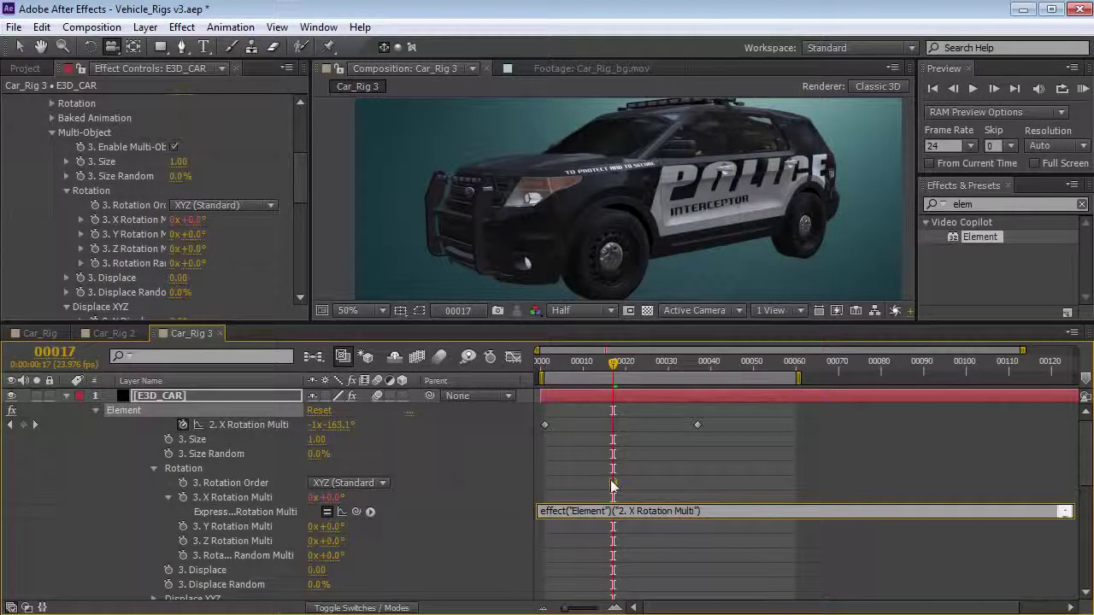
left_click(231, 483)
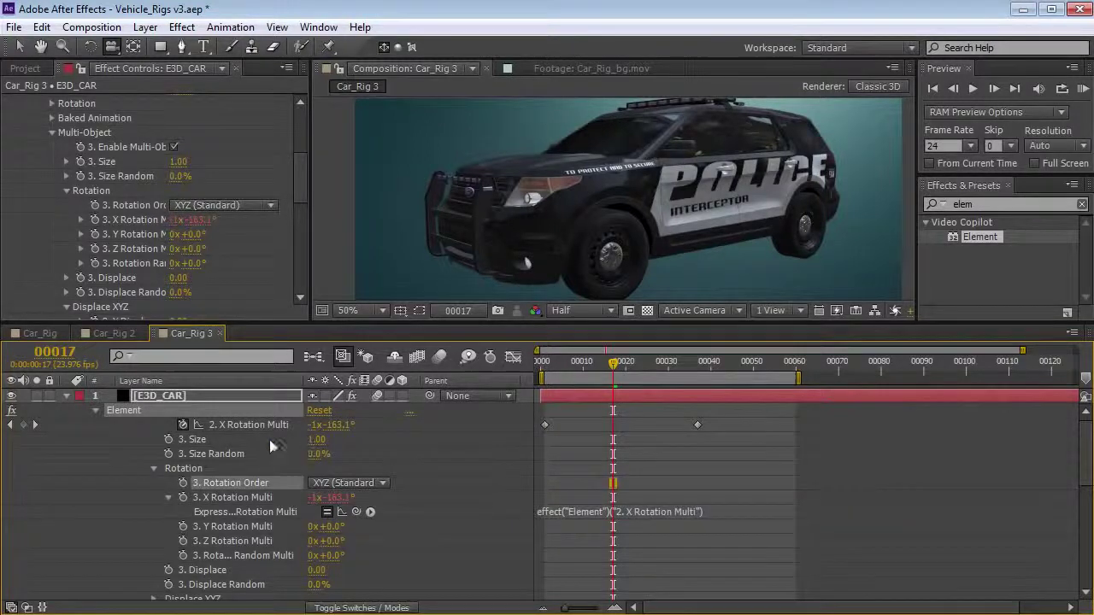
Scrub the timeline to check that the rear wheels spin together with the front wheels.
left_click(209, 426)
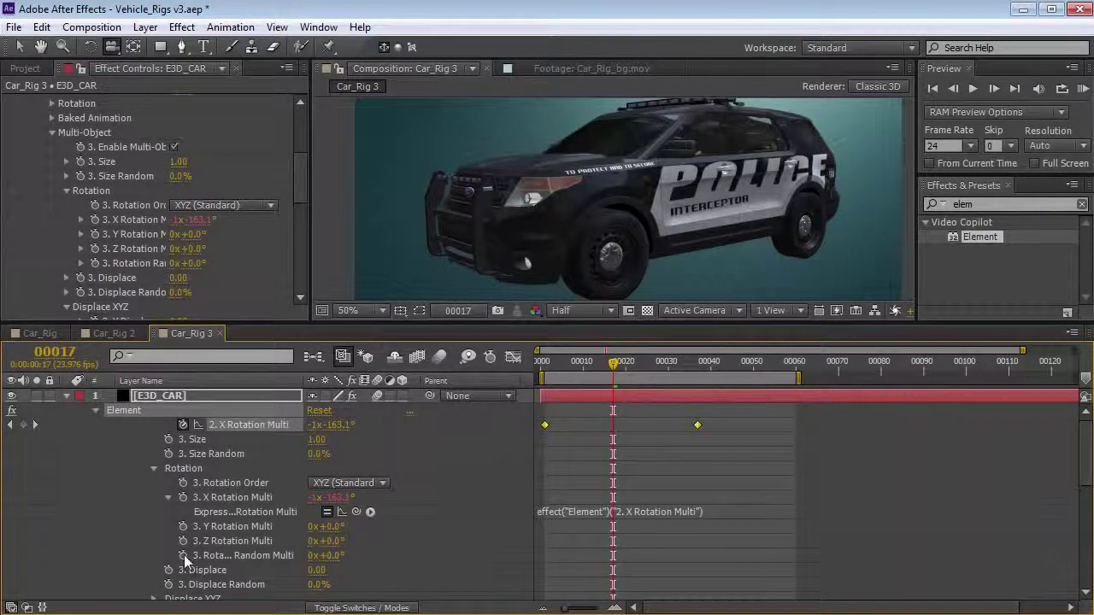
left_click(366, 470)
left_click(582, 369)
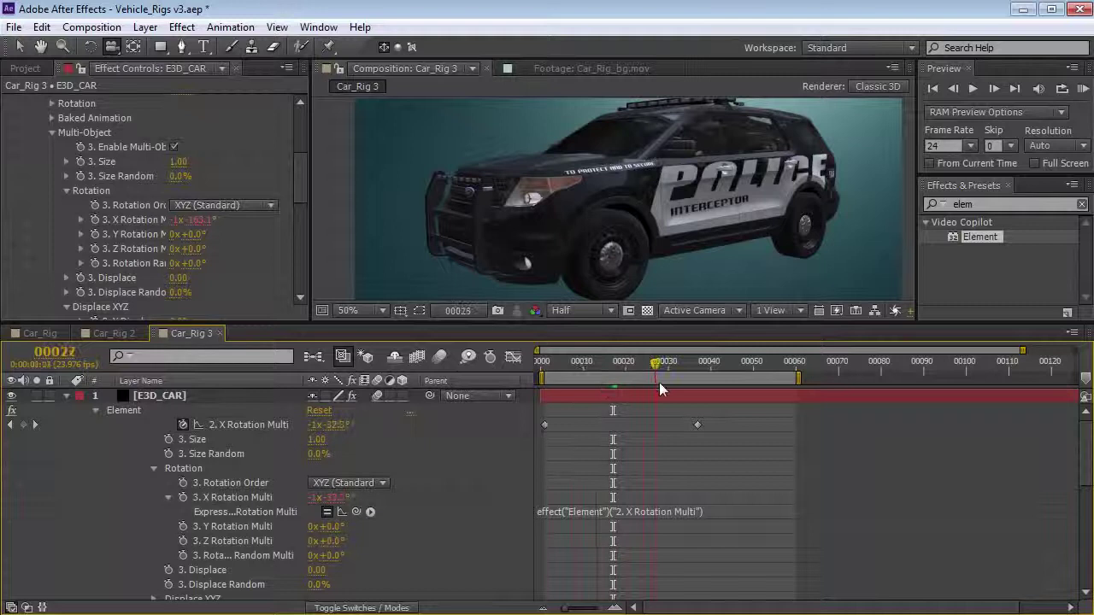
mouse_move(659, 386)
left_mouse_down()
mouse_move(606, 388)
mouse_move(652, 388)
left_mouse_up()
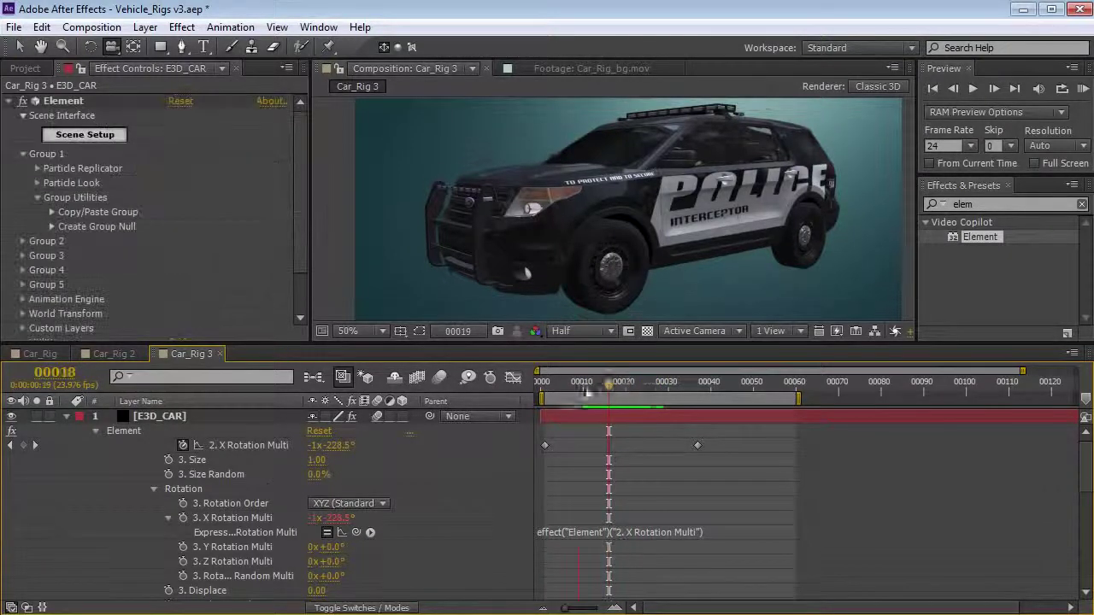
left_click_drag(582, 389, 620, 390)
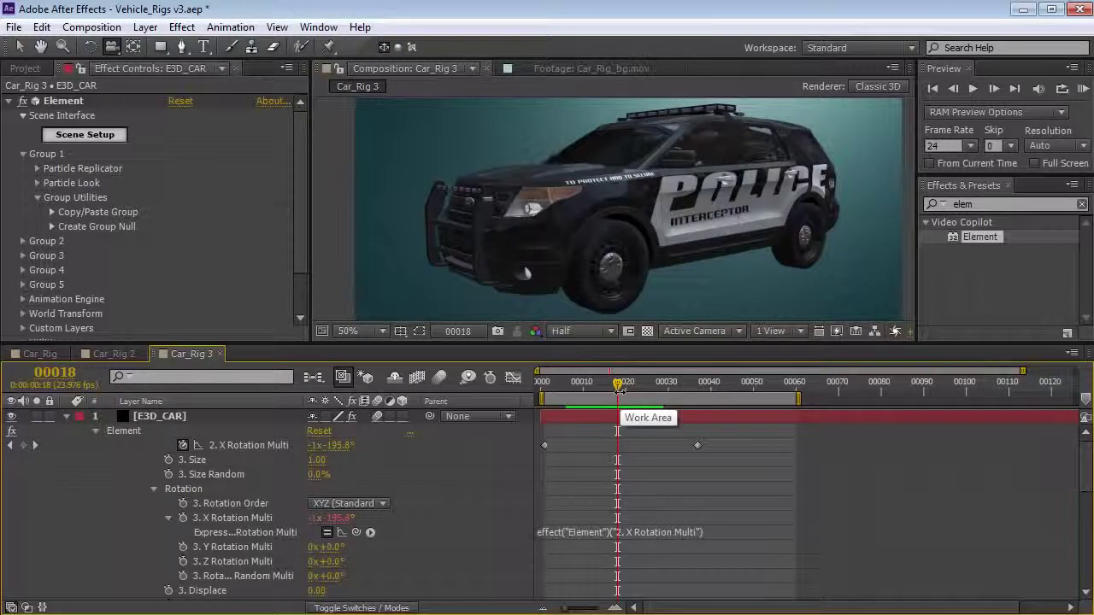
Try shifting the whole vehicle with World Transform's World Position XY and undo the change.
left_click(22, 154)
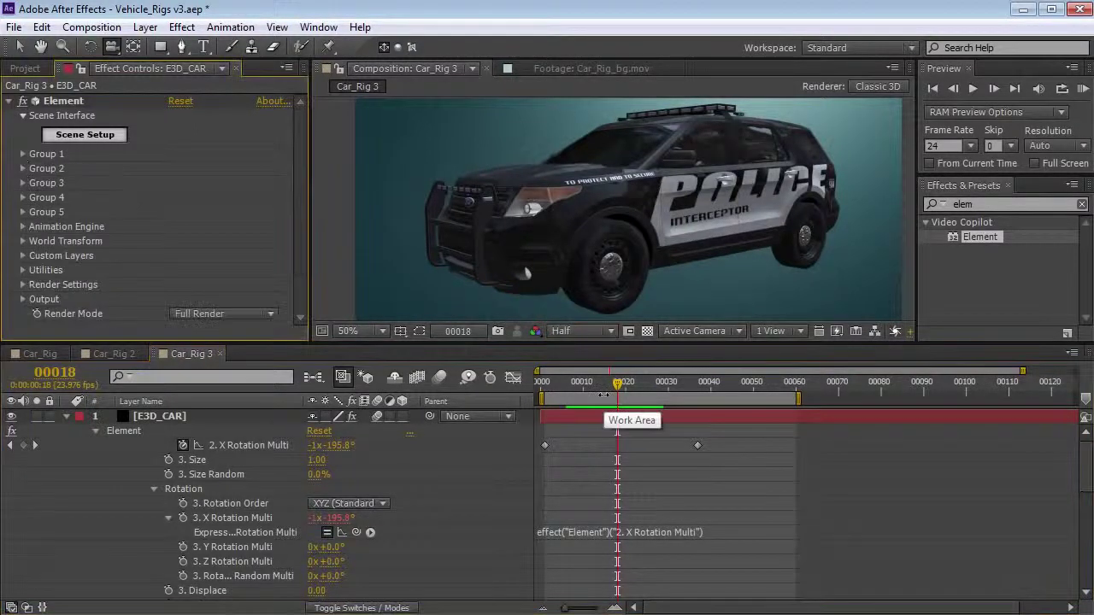
left_click(23, 241)
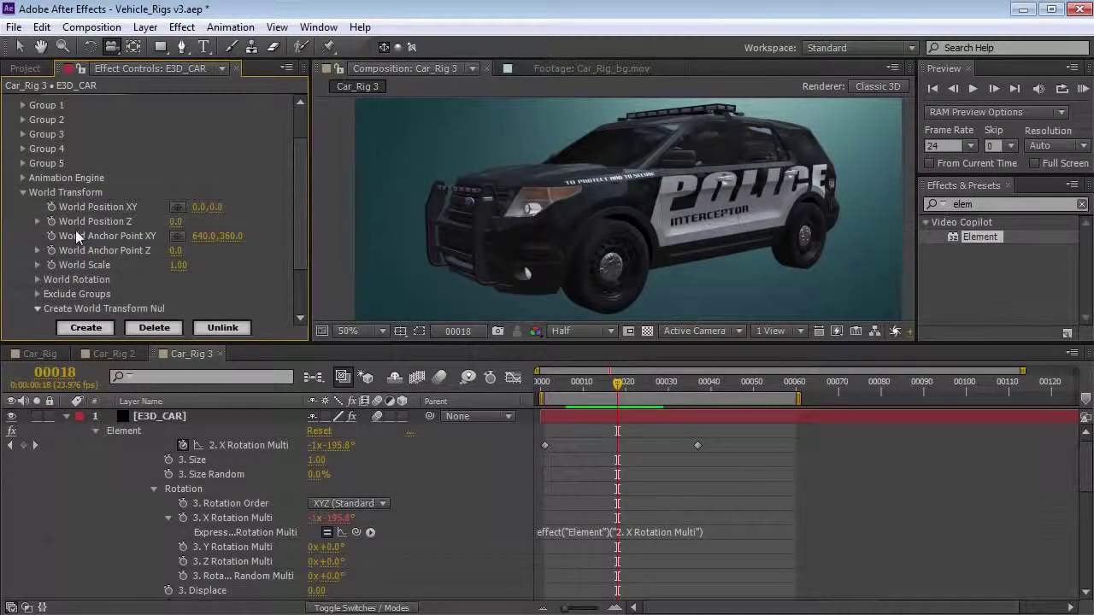
left_click_drag(198, 208, 228, 214)
left_click_drag(612, 390, 610, 390)
key("ctrl+z")
Try turning the whole vehicle with Y Rotation World and undo back past that change.
left_click(37, 279)
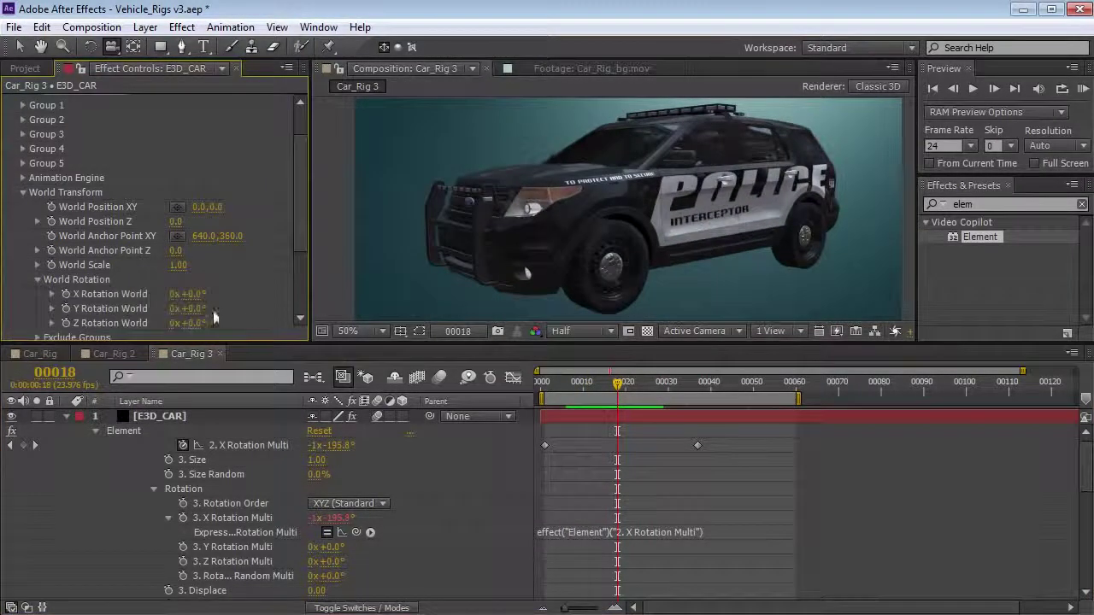
mouse_move(196, 314)
left_mouse_down()
mouse_move(229, 314)
mouse_move(207, 315)
left_mouse_up()
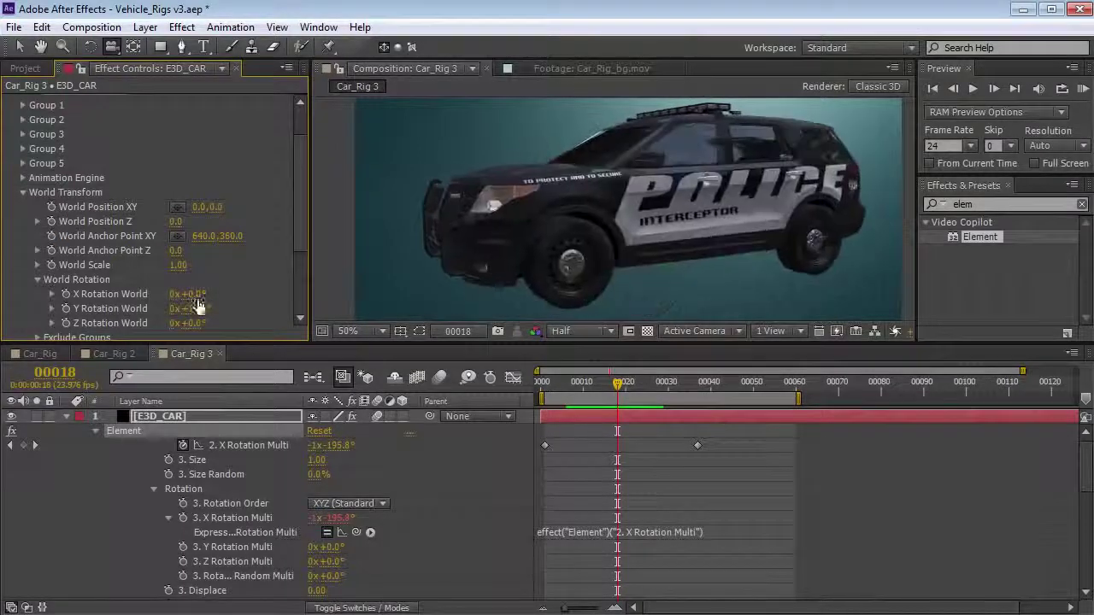
left_click(584, 388)
key("ctrl+z")
key("ctrl+z")
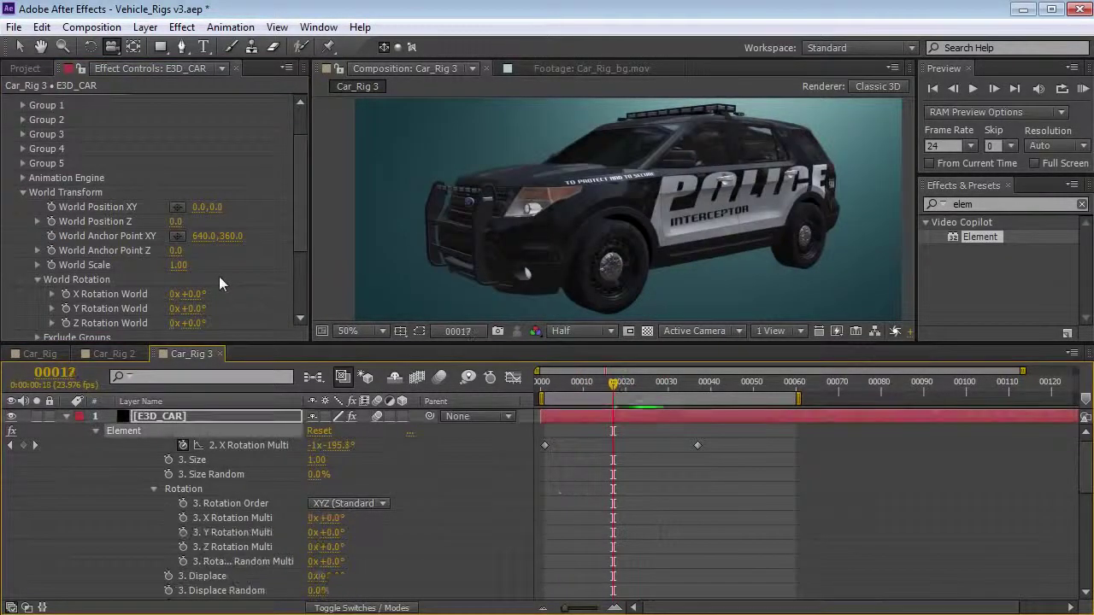
Collapse World Transform and create a group null for Group 1 from its Group Utilities.
left_click_drag(300, 228, 301, 224)
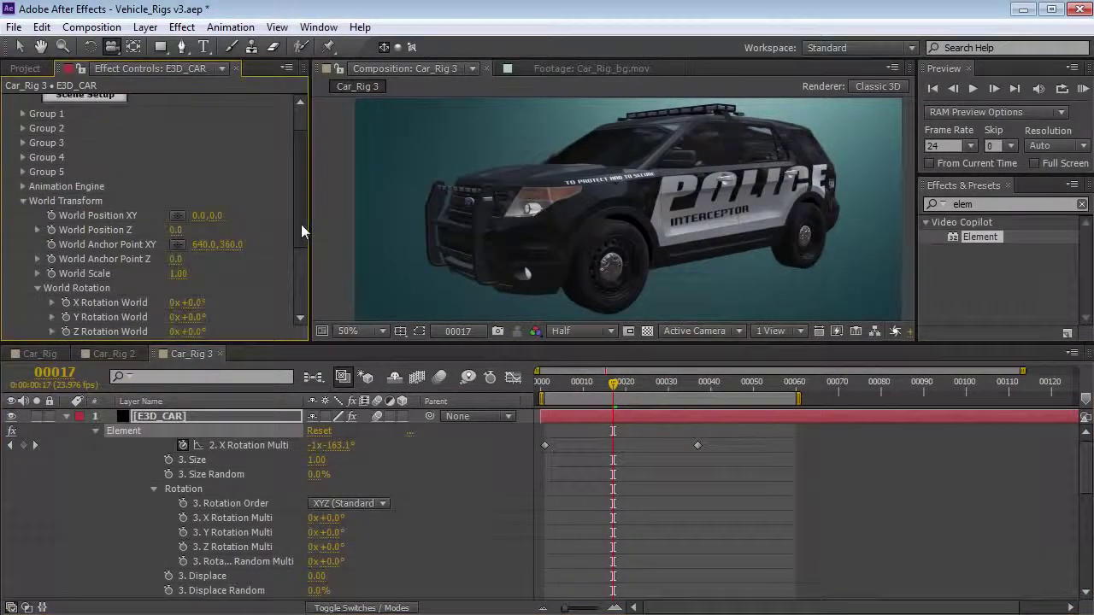
left_click(24, 204)
left_click(22, 154)
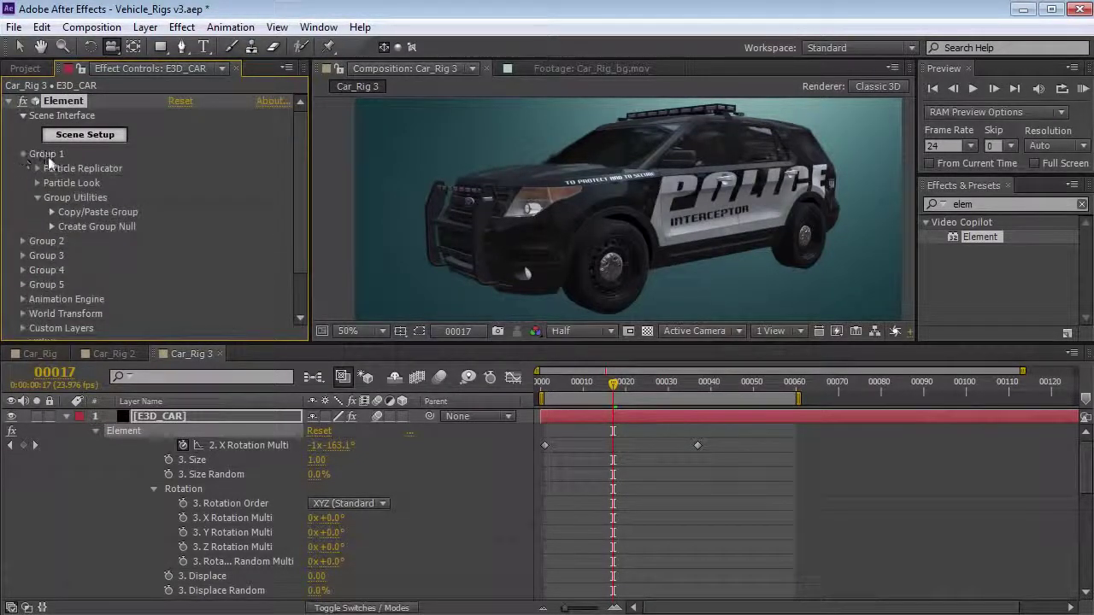
left_click(51, 227)
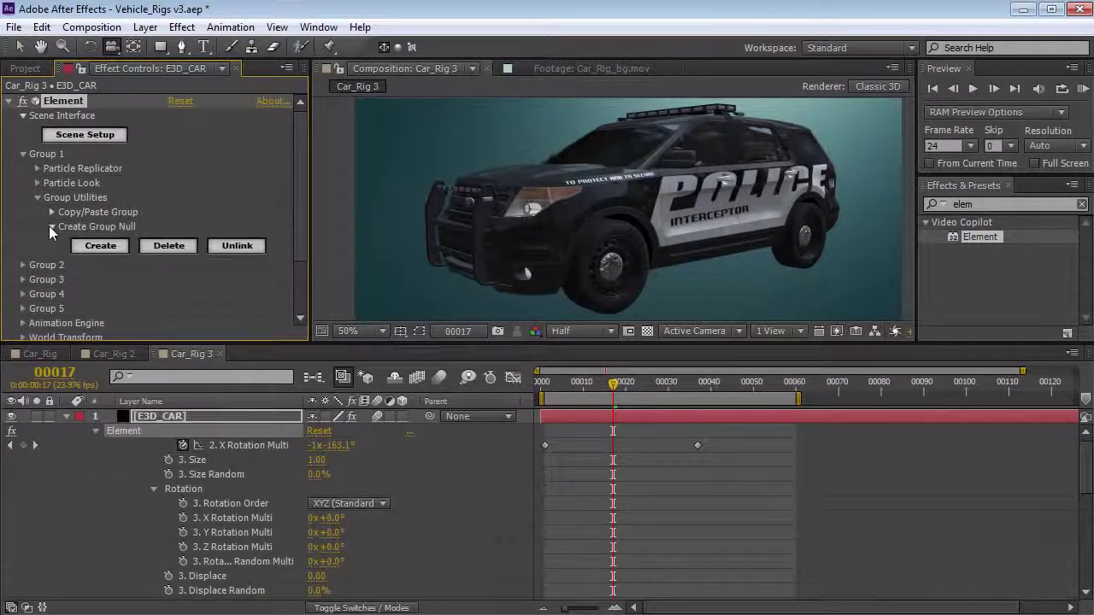
left_click(100, 246)
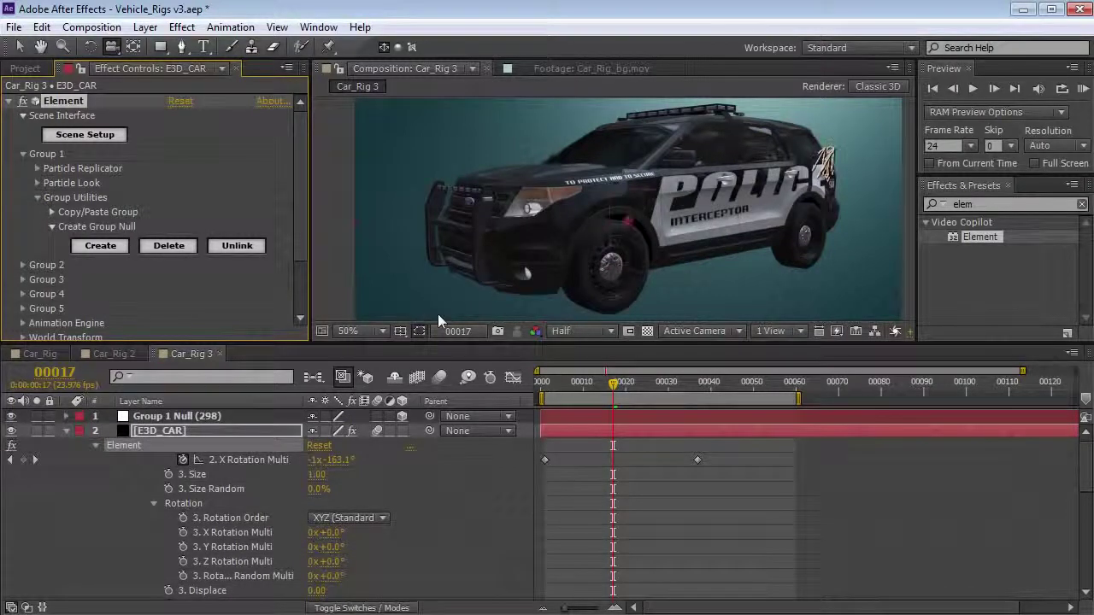
Test the Group 1 null by moving the car body away from its wheels, and undo the move.
left_click_drag(634, 189, 180, 349)
left_click(182, 416)
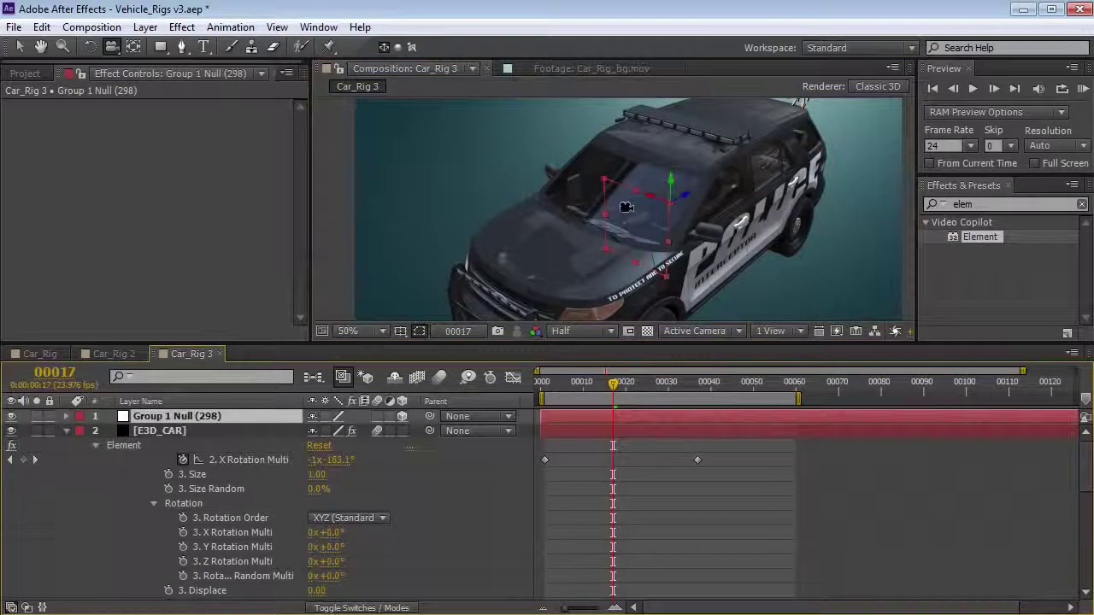
key("v")
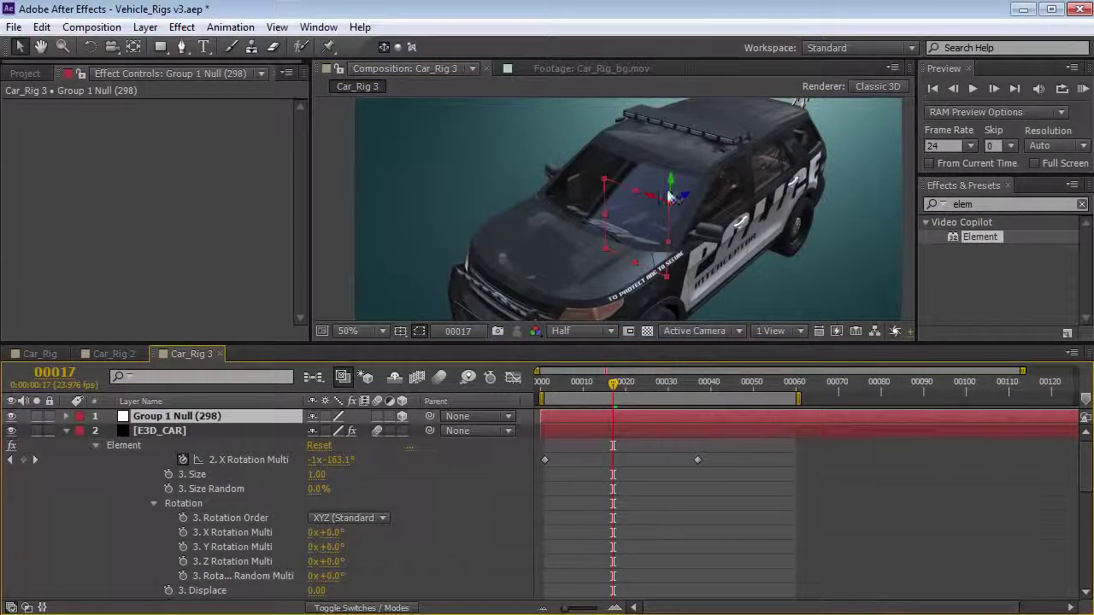
key("c")
left_click_drag(716, 256, 623, 200)
key("v")
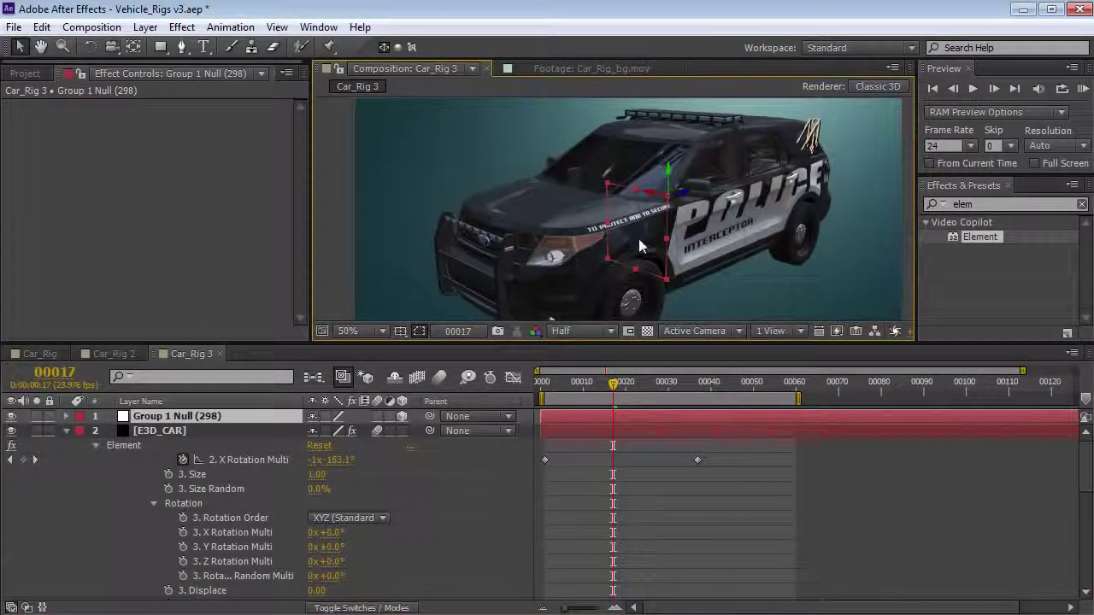
left_click_drag(638, 239, 671, 204)
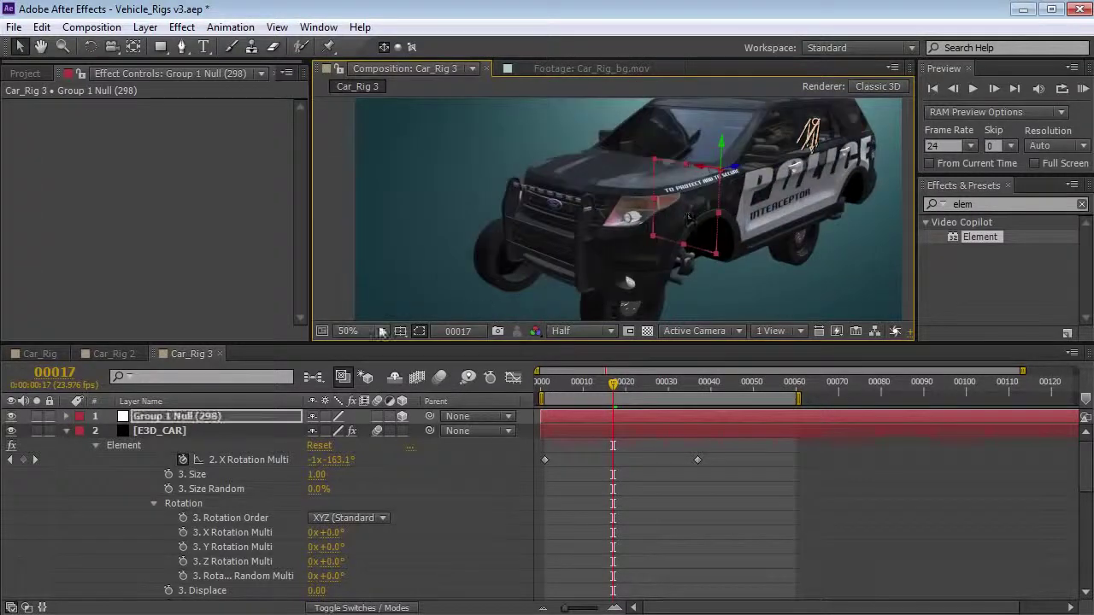
key("ctrl+z")
Create a group null for Group 2 from the Element effect on the E3D_CAR layer.
left_click(159, 431)
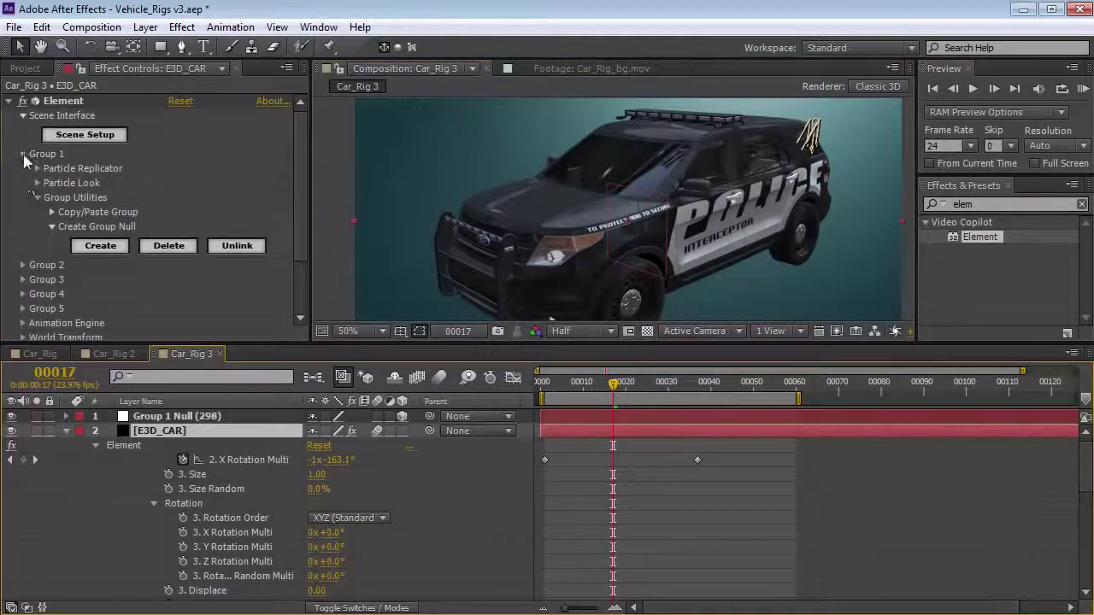
left_click(23, 155)
left_click(23, 168)
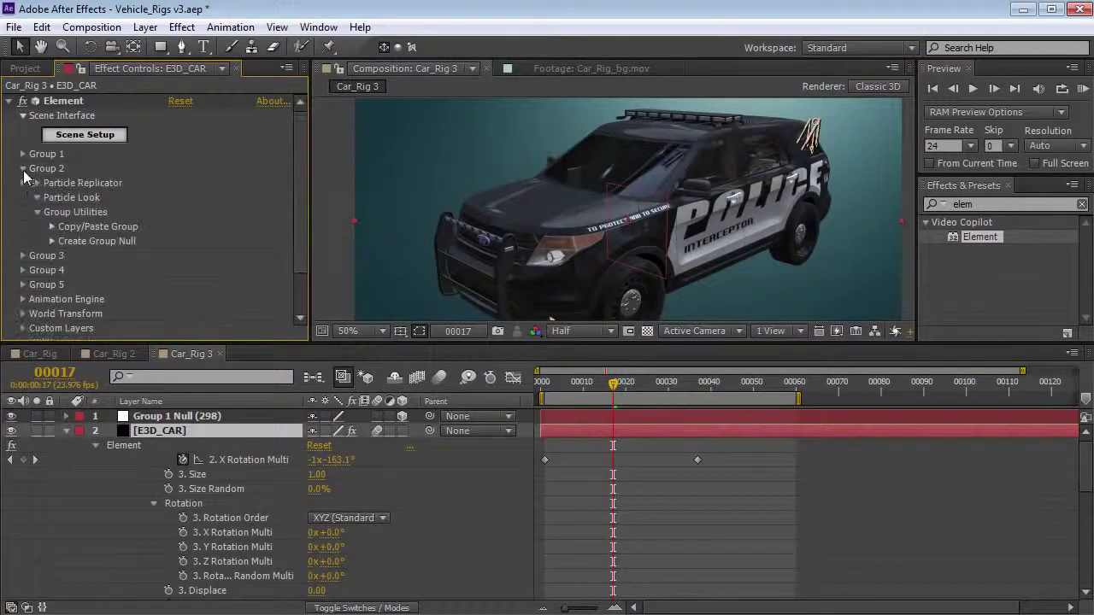
left_click(51, 241)
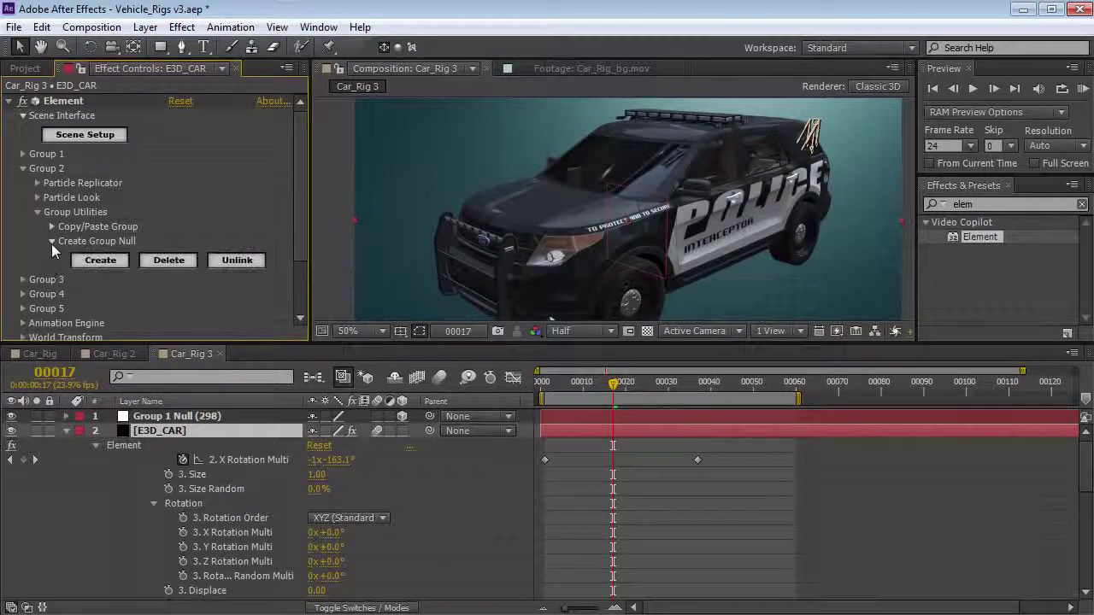
left_click(108, 261)
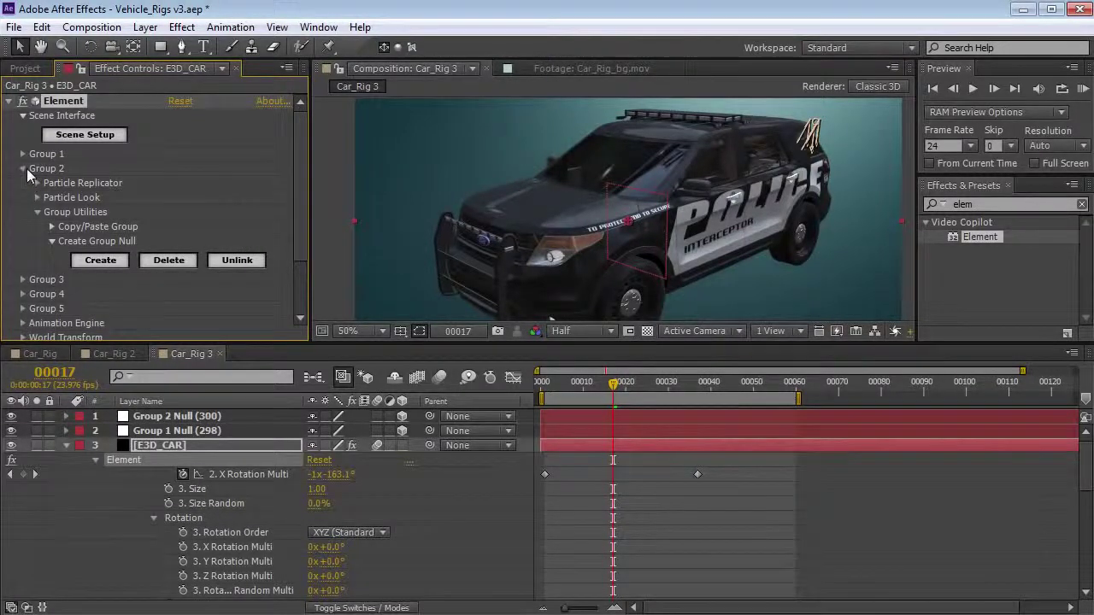
Create a group null for Group 3 from its Group Utilities and collapse the group's settings.
left_click(23, 168)
left_click(23, 182)
left_click(38, 129)
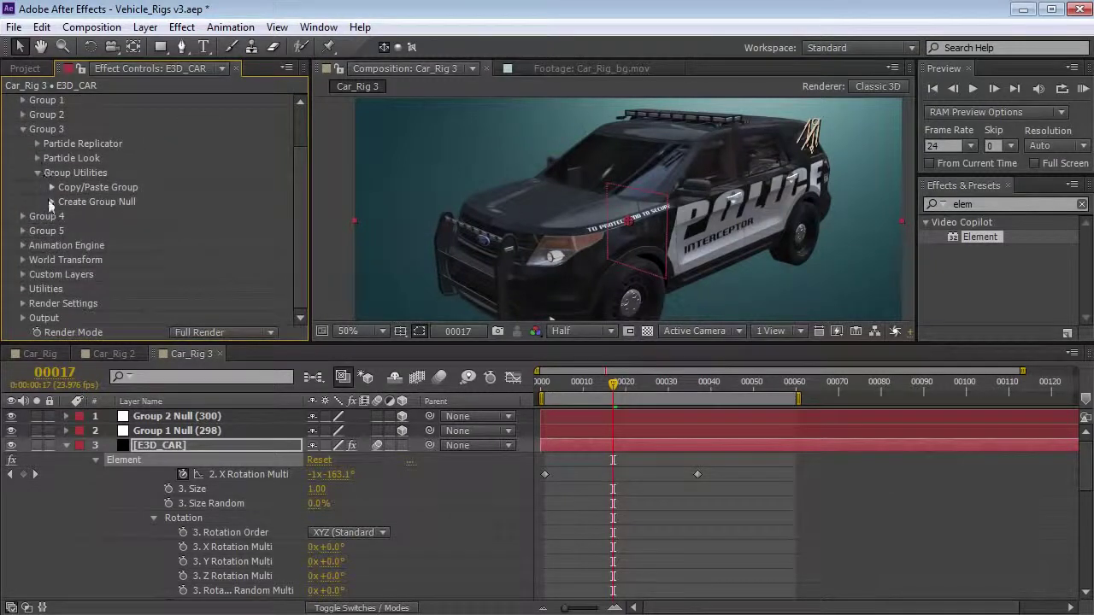
left_click(52, 202)
left_click(100, 221)
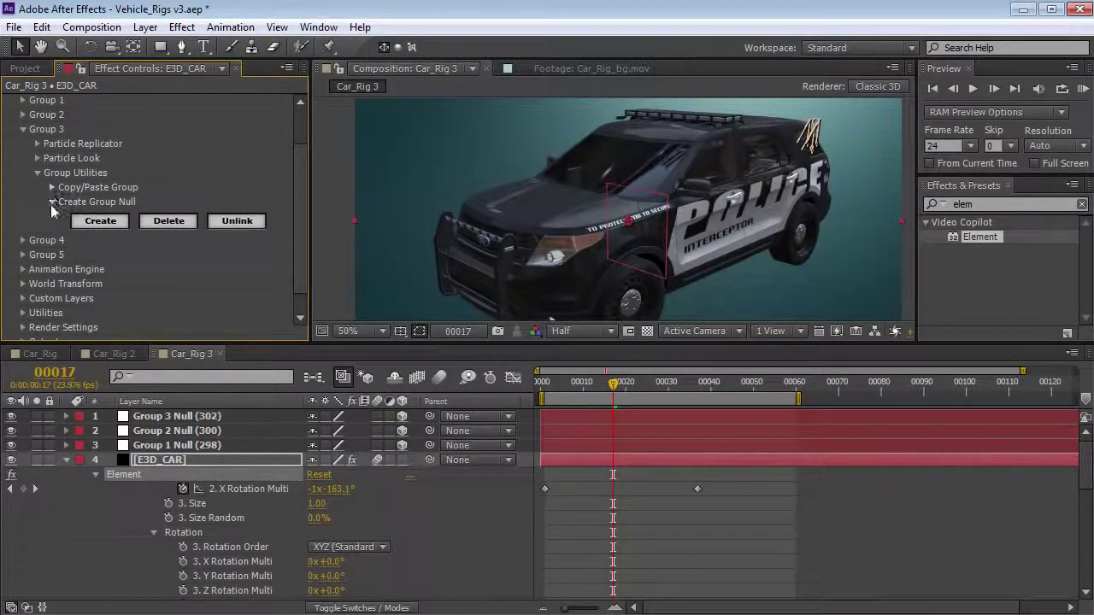
left_click(51, 202)
left_click(23, 129)
Rename the Group 2 null layer as Front Wheels.
left_click(191, 430)
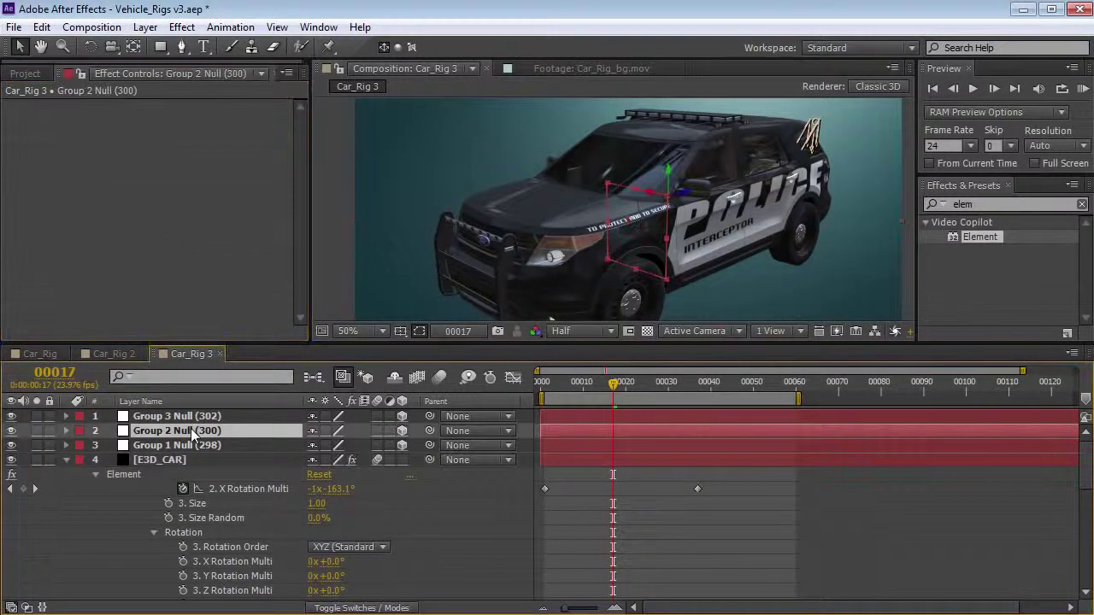
key("Return")
type("F")
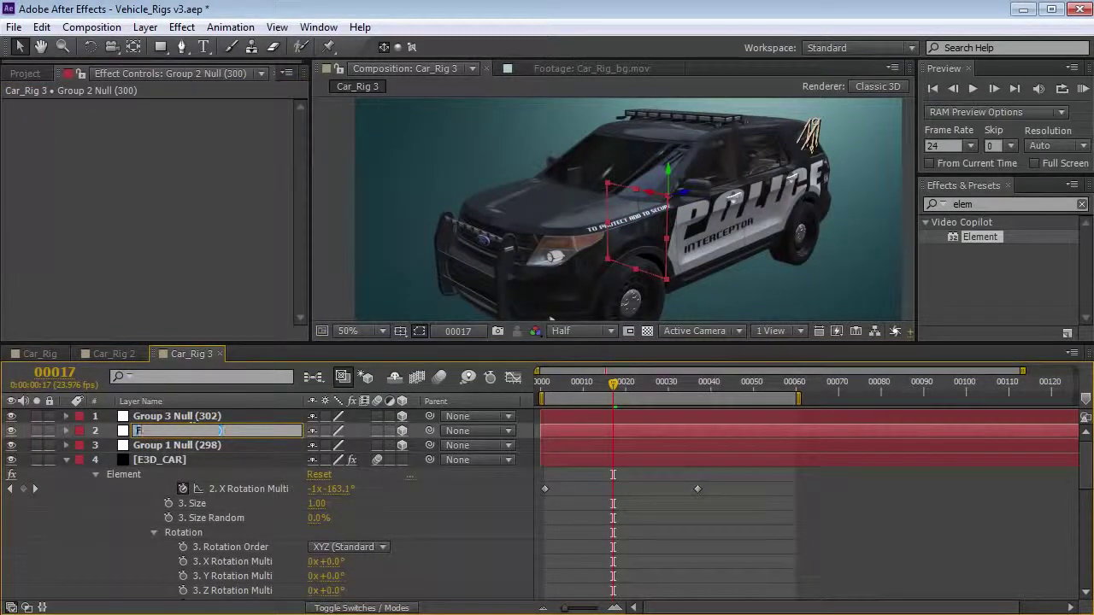
type("ront Wheels")
key("Return")
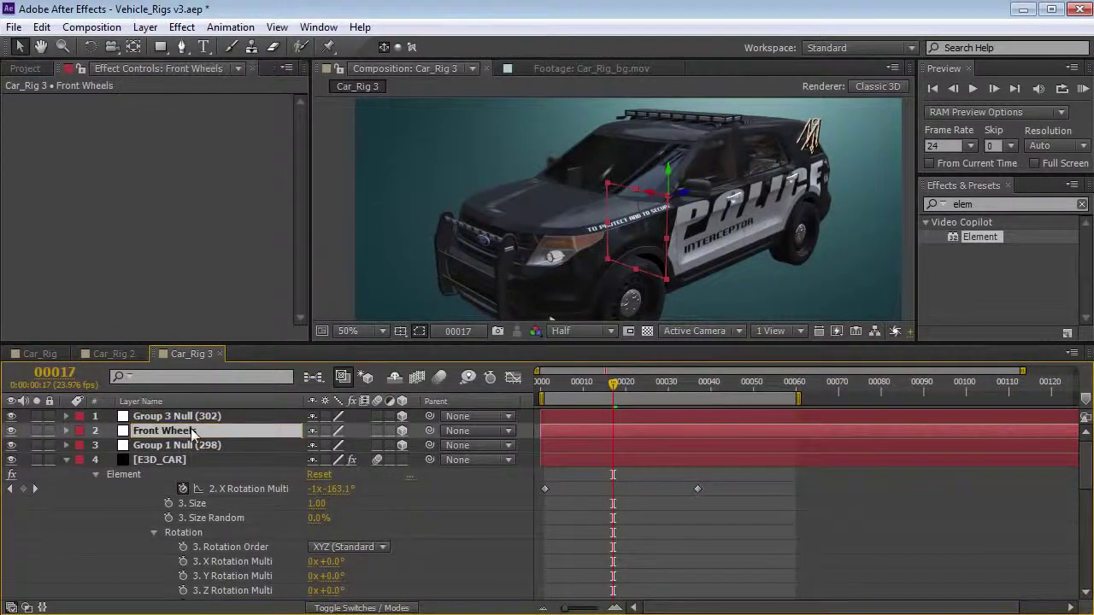
Rename the Group 3 null layer as Back Wheels and the Group 1 null layer as Car.
left_click(184, 416)
key("Return")
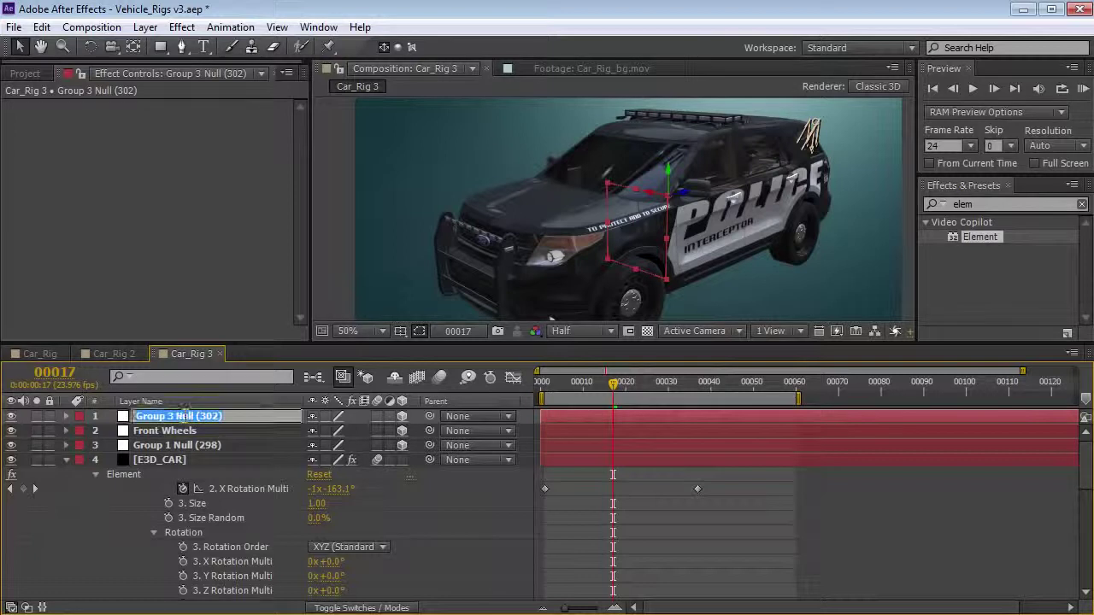
type("Back Wheels")
key("Return")
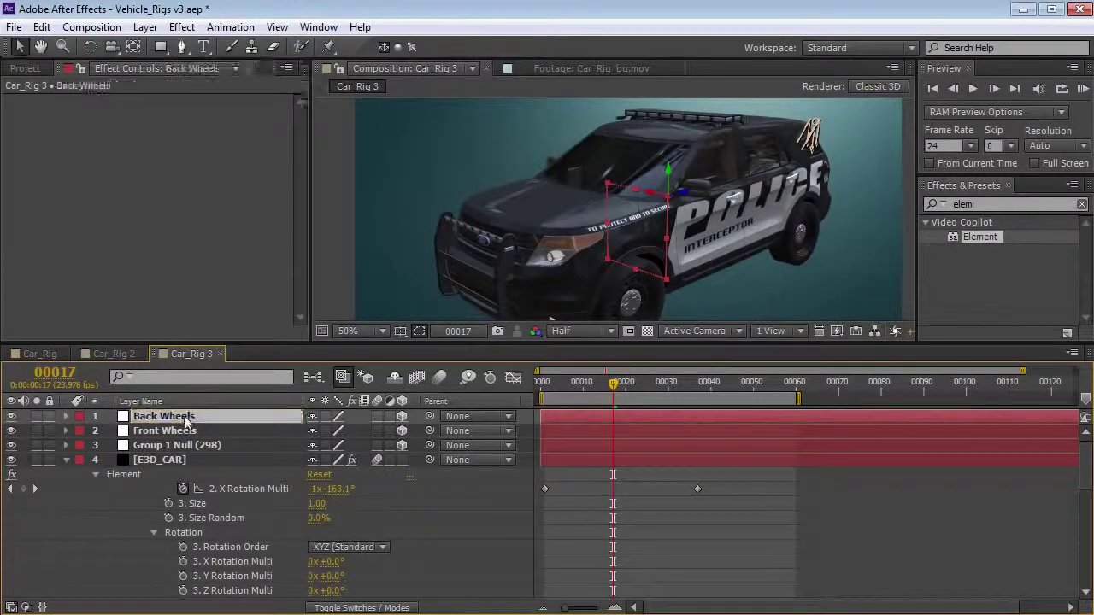
left_click(170, 445)
key("Return")
type("Car")
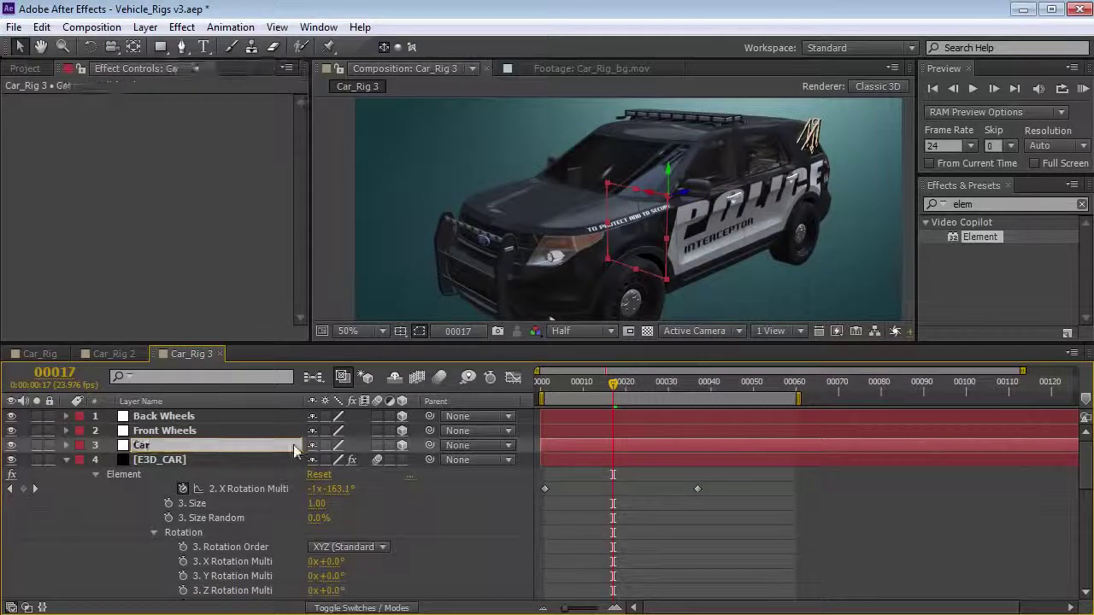
key("Return")
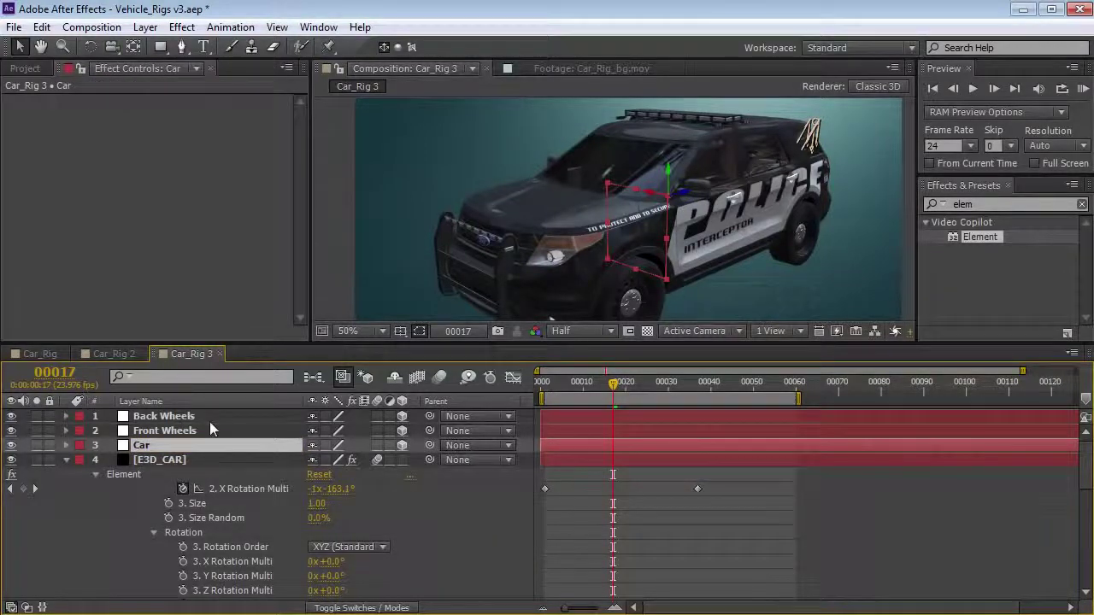
Parent the Back Wheels and Front Wheels null layers to the Car null.
left_click(209, 421)
left_click(187, 432, "shift")
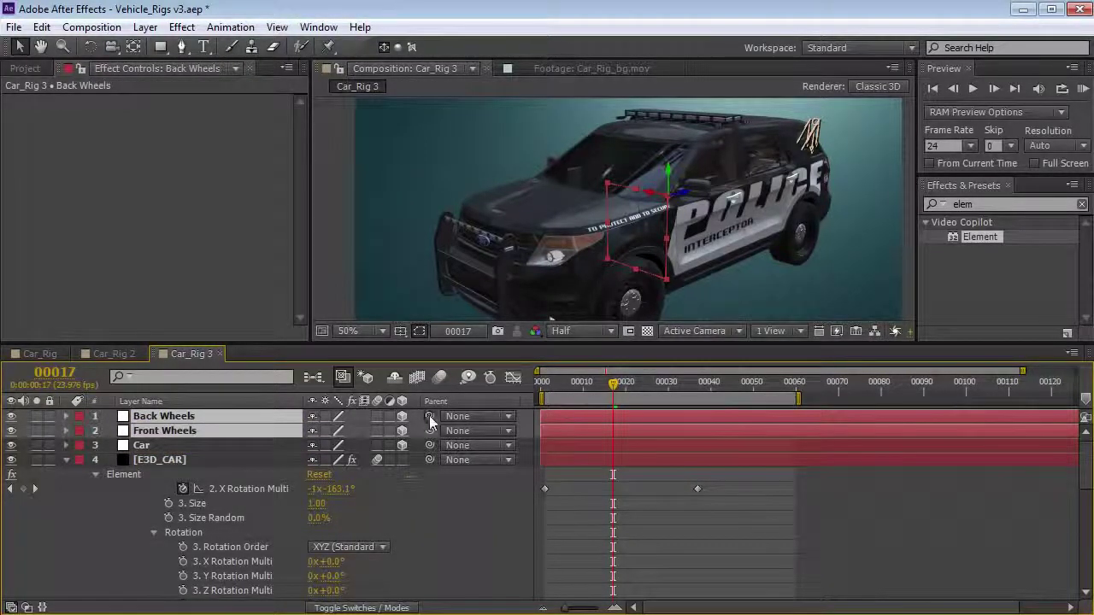
left_click_drag(430, 417, 144, 446)
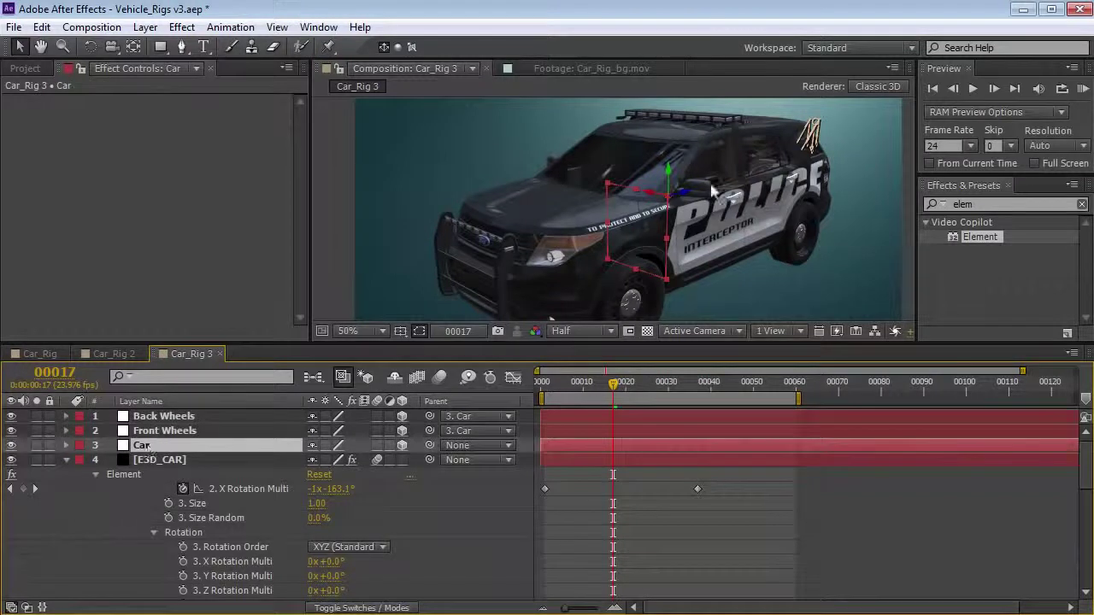
Test the parenting by moving and rotating the Car null, undoing the move and enlarging the composition view.
left_click_drag(639, 227, 571, 210)
key("ctrl+z")
key("w")
left_click_drag(675, 167, 710, 178)
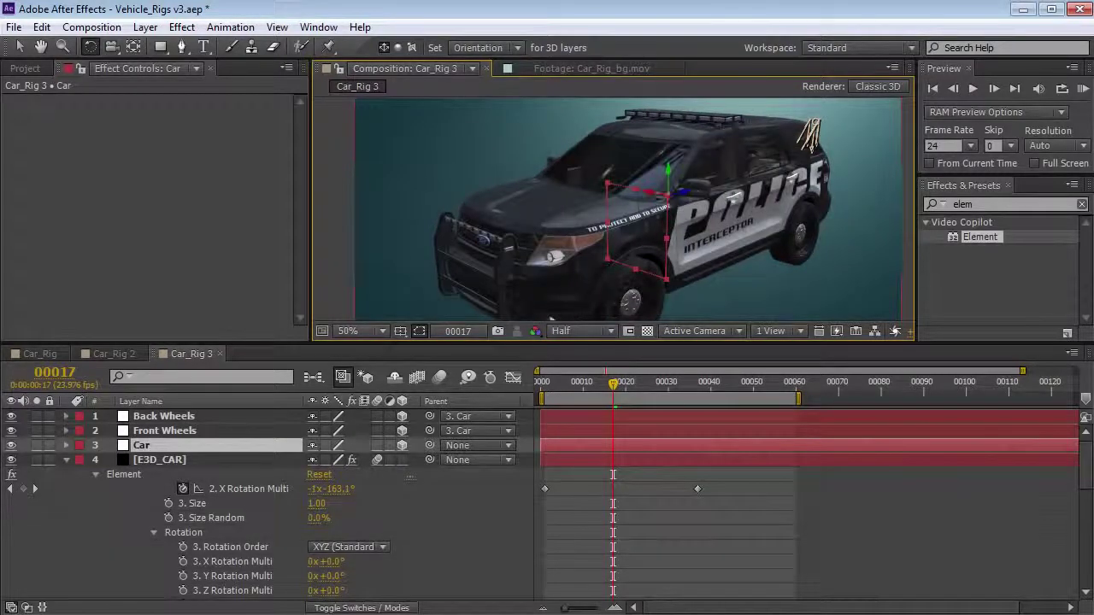
left_click_drag(554, 344, 555, 418)
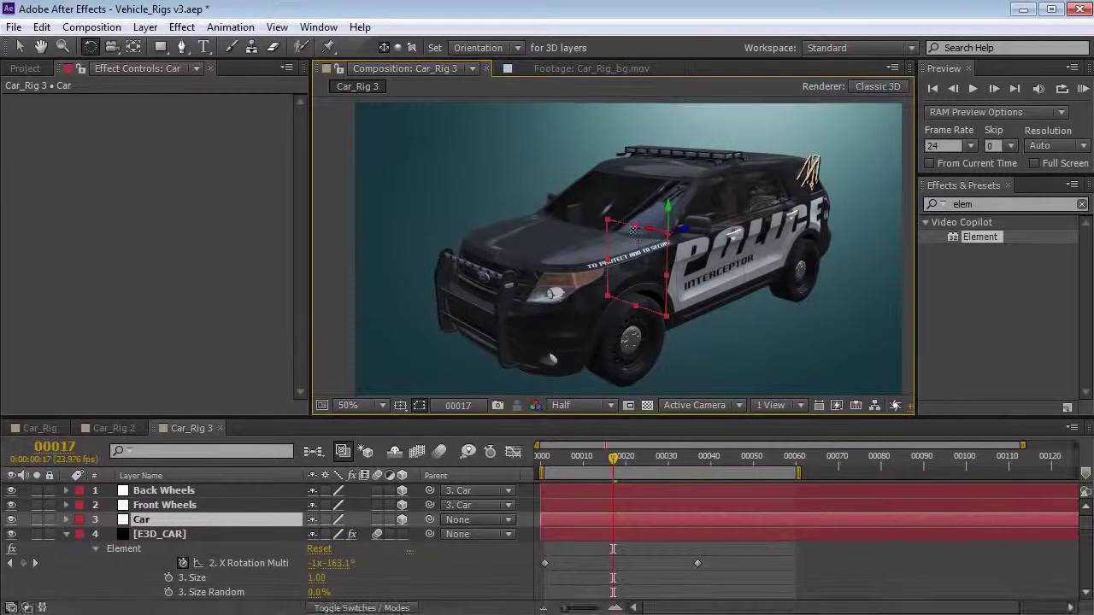
key("Page_Down")
key("v")
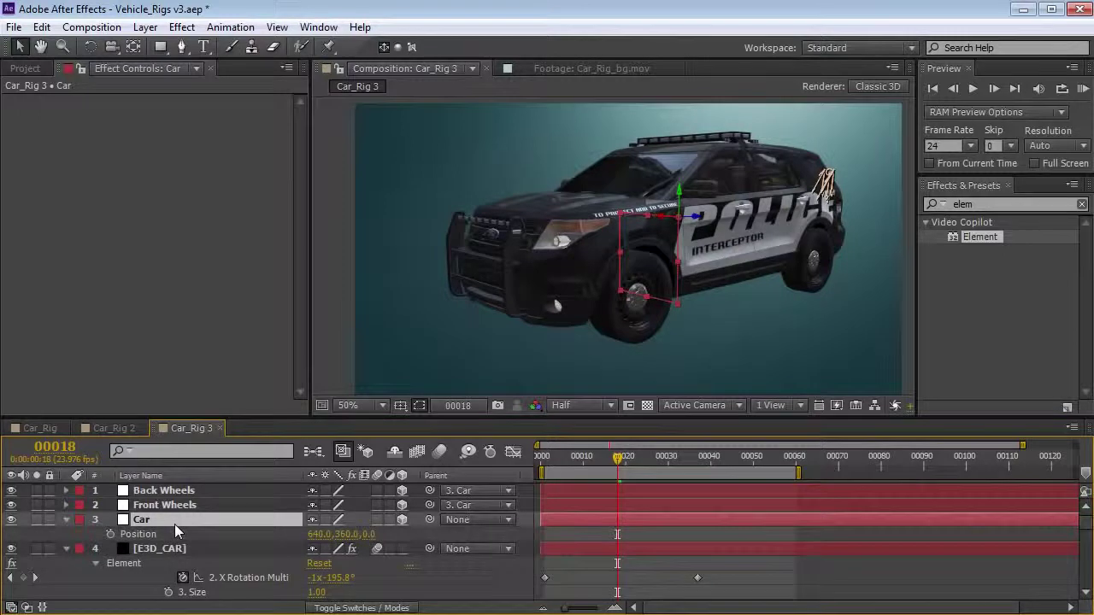
Animate the Car null's Position, with the resting keyframe at about frame 37 and a pushed-back keyframe at frame 8 with Z about -519.6.
key("p")
left_click(111, 534)
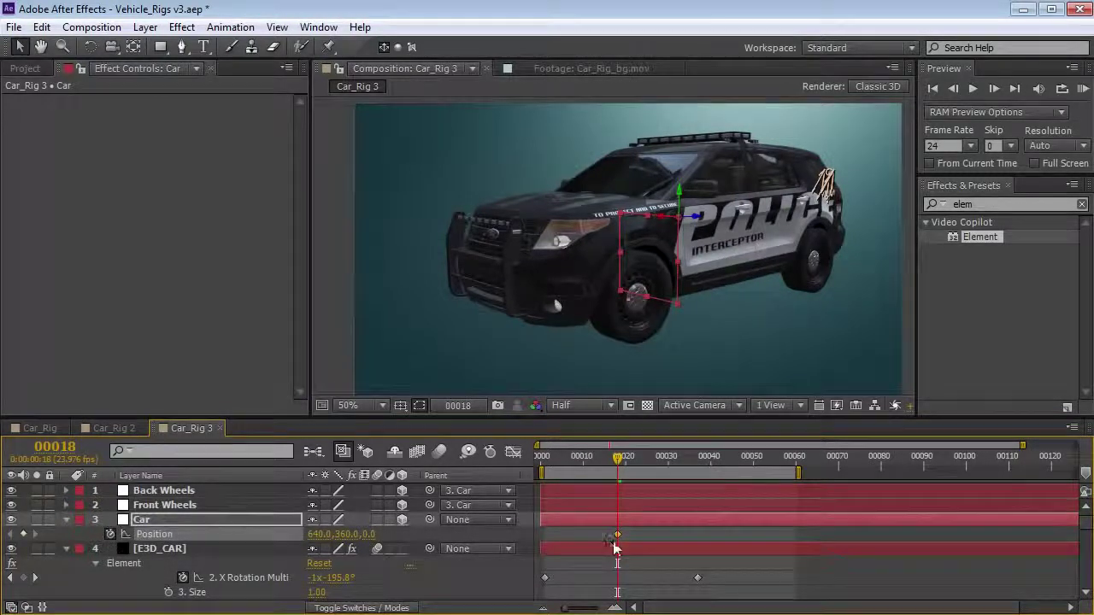
left_click_drag(619, 539, 696, 537)
key("shift+Page_Up")
left_click_drag(693, 222, 716, 219)
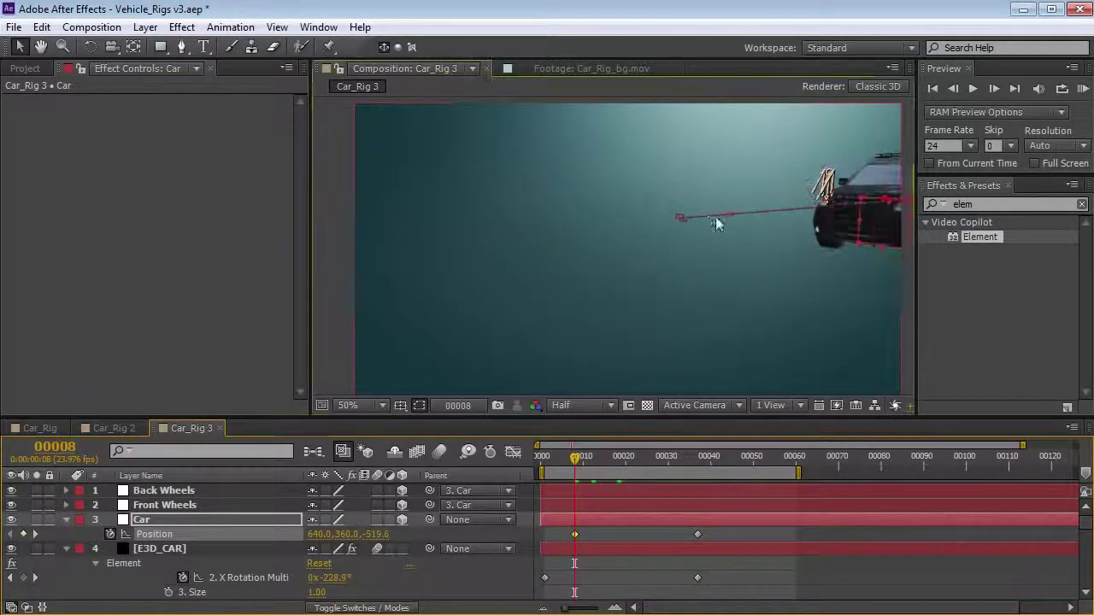
Apply Easy Ease to the ending keyframes of the Car position and wheel X rotation, and preview the drive-in.
left_click_drag(577, 458, 693, 462)
left_click_drag(723, 531, 688, 596)
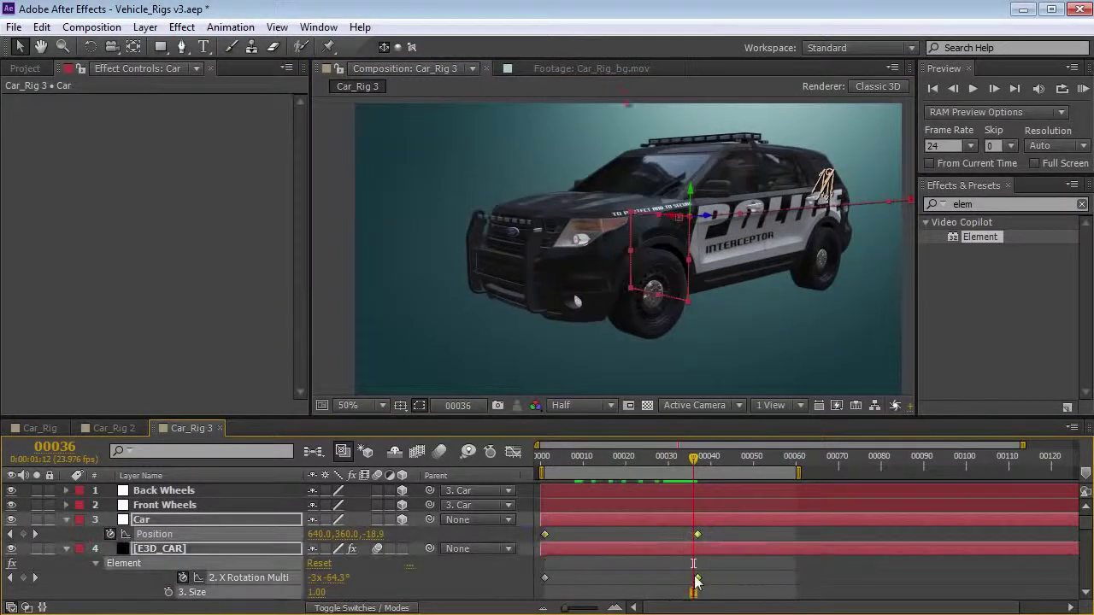
key("F9")
left_click_drag(672, 464, 638, 458)
key("KP_0")
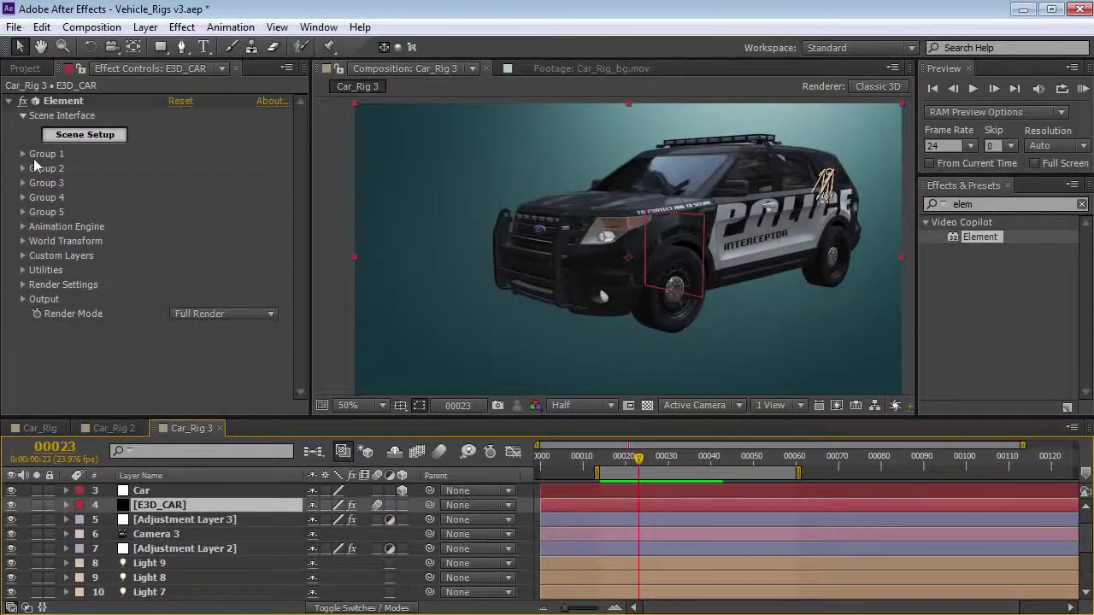
Expose the Particle Look rotation settings of Group 1 on the E3D_CAR layer and test tilting the body with X Rotation Particle.
left_click(23, 155)
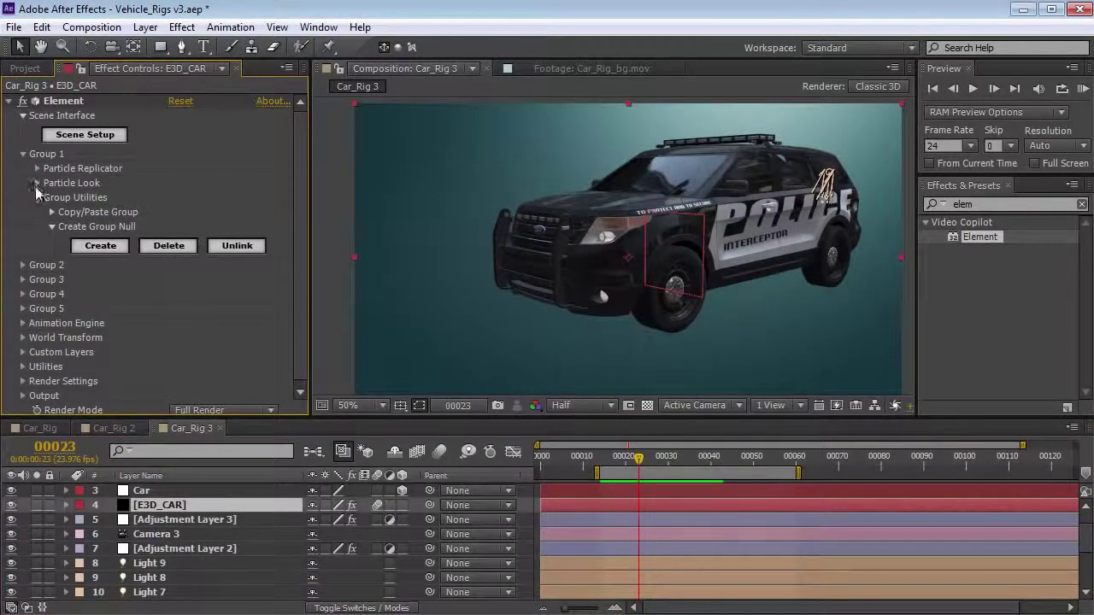
left_click(36, 183)
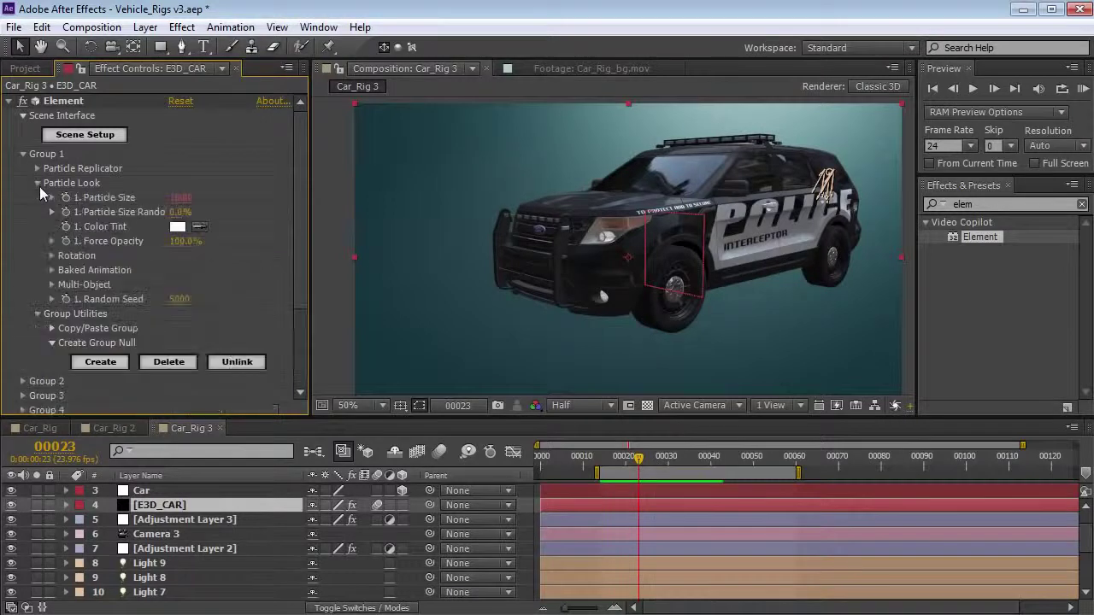
left_click(51, 255)
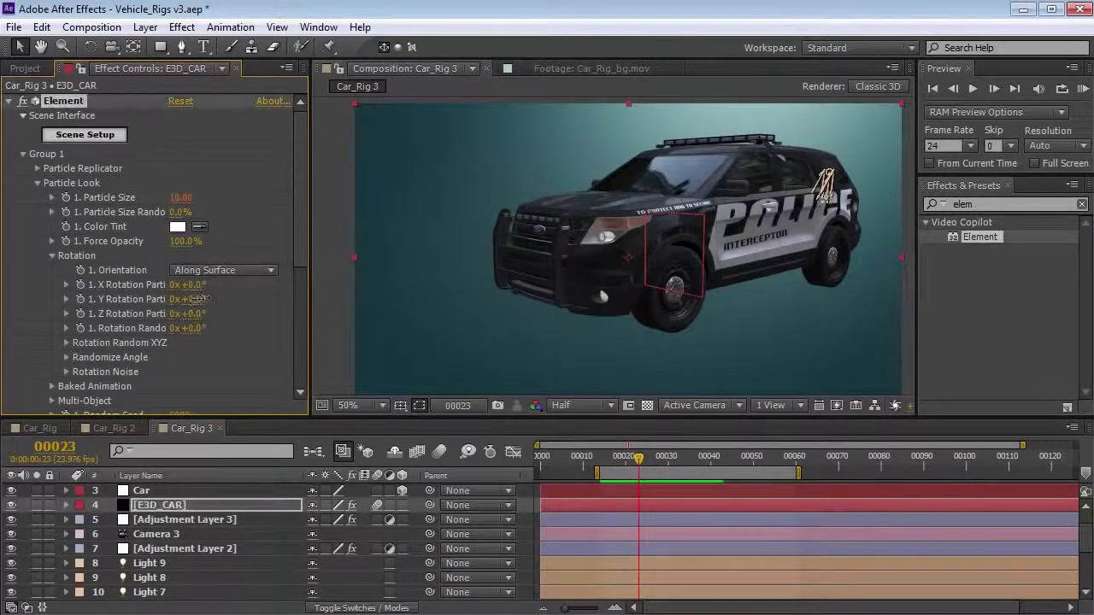
left_click_drag(195, 284, 199, 287)
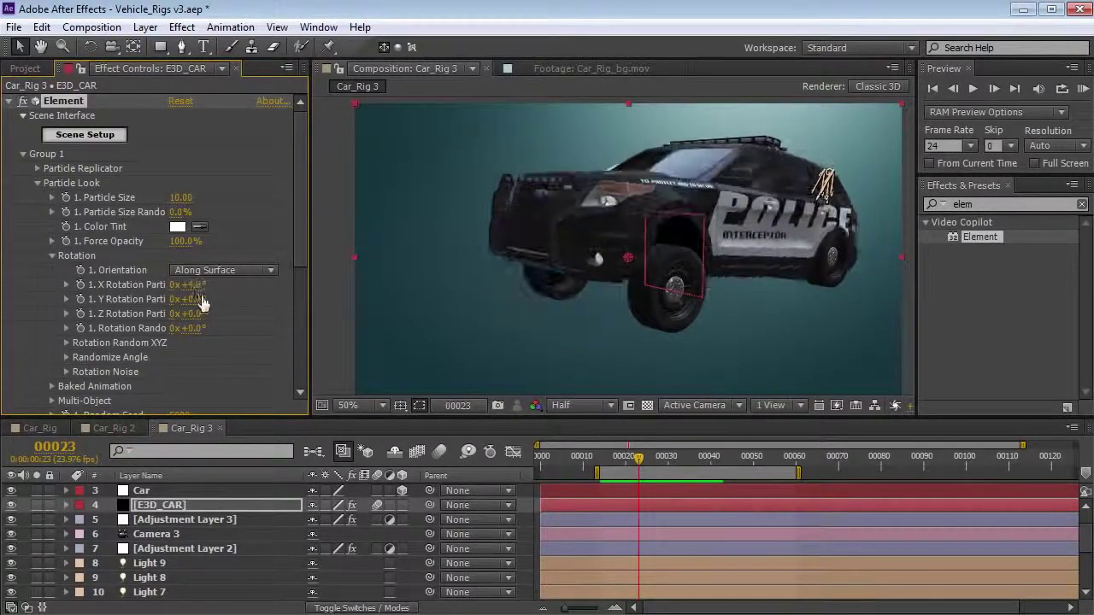
Keyframe Group 1's X Rotation Particle from 0° at about frame 25 to about -3° at frame 31 and 0° at frame 36.
left_click(626, 458)
left_click_drag(626, 462, 671, 459)
left_click_drag(194, 286, 192, 285)
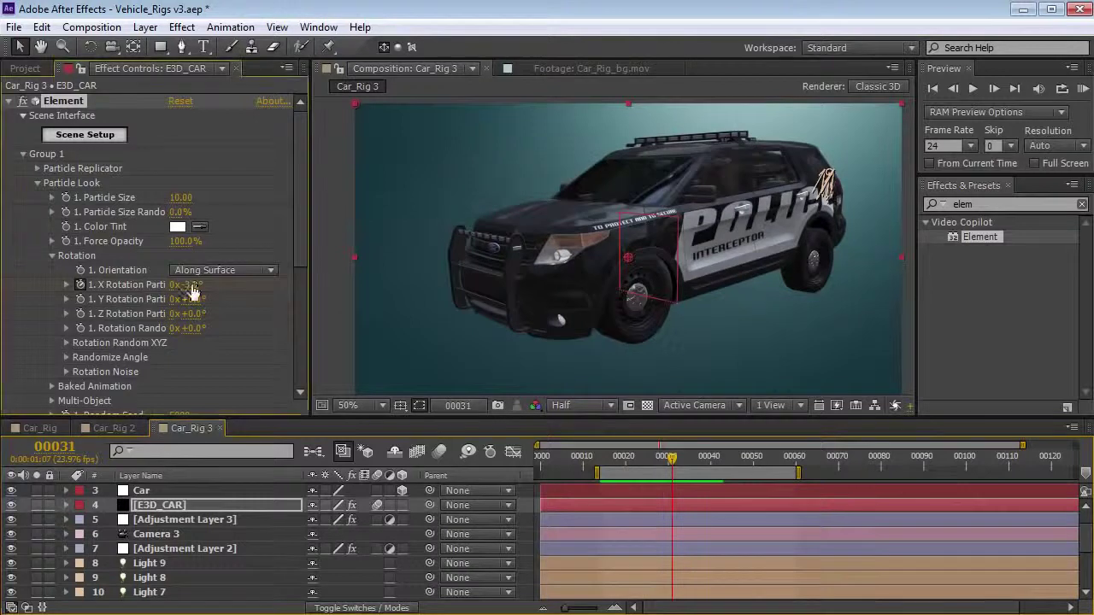
left_click_drag(672, 461, 693, 461)
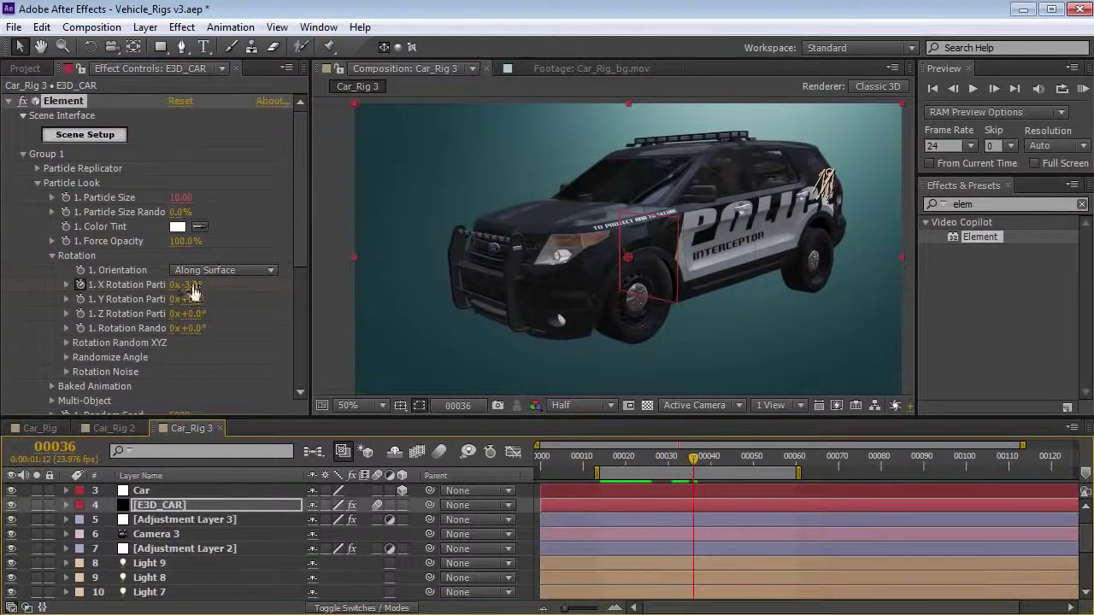
left_click(193, 286)
type("0")
key("Return")
Reveal the E3D_CAR layer's animated properties and review the body tilt across its X Rotation Particle keyframes.
key("u")
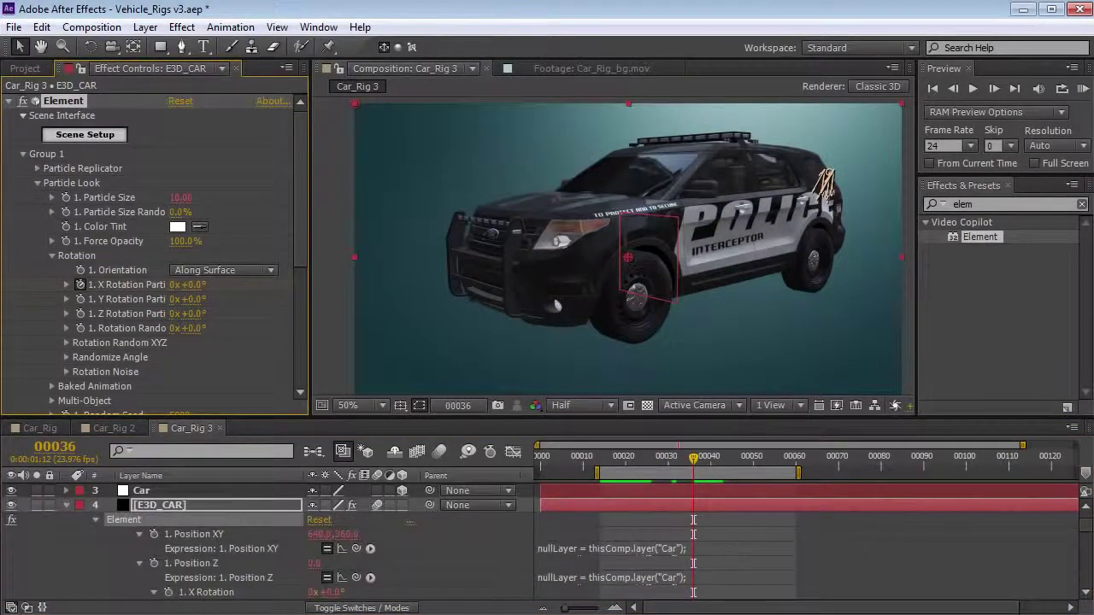
left_click_drag(740, 591, 760, 555)
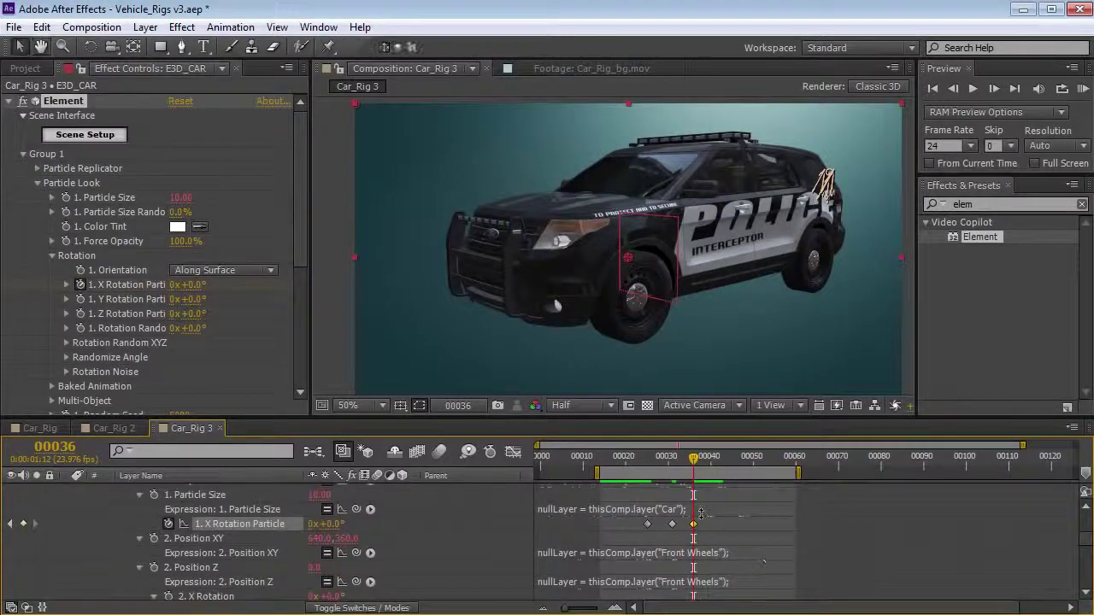
key("=")
left_click_drag(637, 507, 671, 512)
left_click_drag(691, 462, 616, 461)
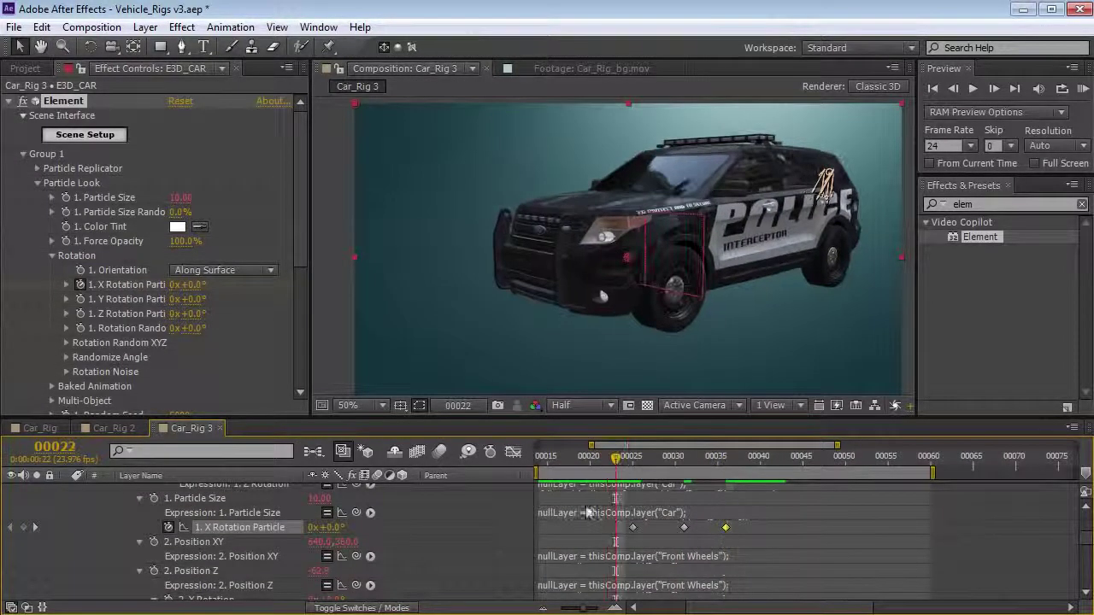
left_click(598, 513)
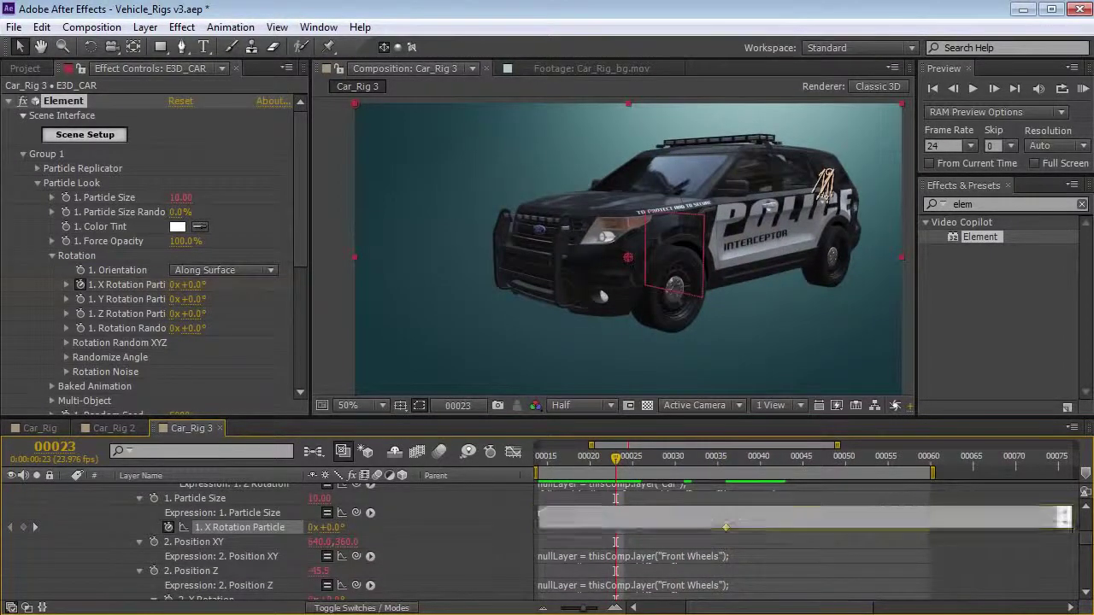
left_click(570, 536)
left_click_drag(615, 458, 742, 481)
key("minus")
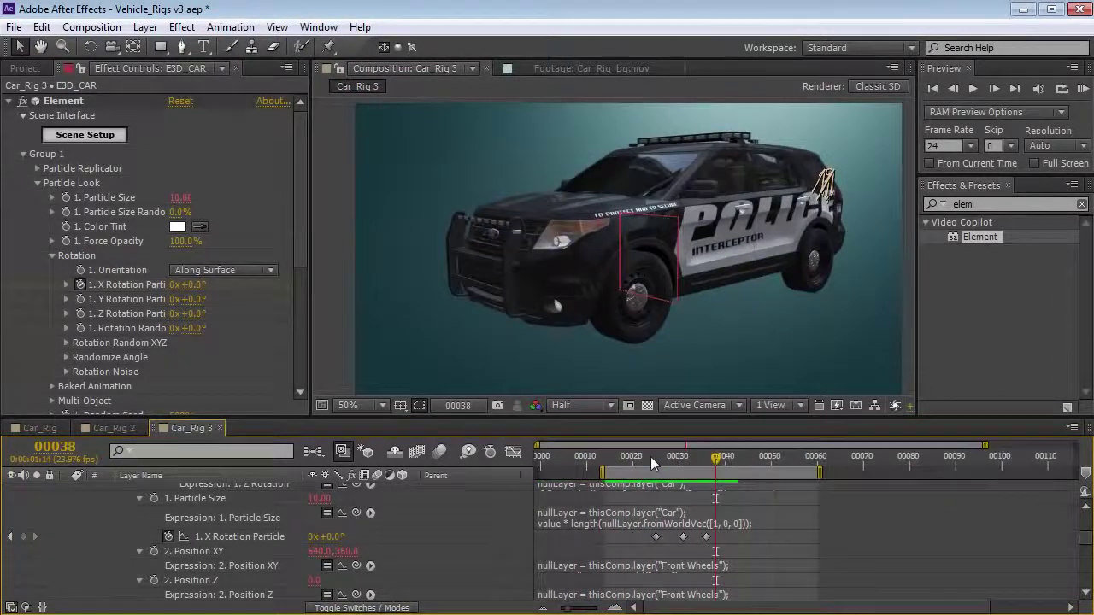
Retime the first two X Rotation Particle keyframes to about frames 19 and 26.
left_click_drag(651, 460, 646, 469)
mouse_move(655, 537)
left_mouse_down()
mouse_move(628, 538)
mouse_move(660, 538)
left_mouse_up()
left_click_drag(630, 468, 710, 470)
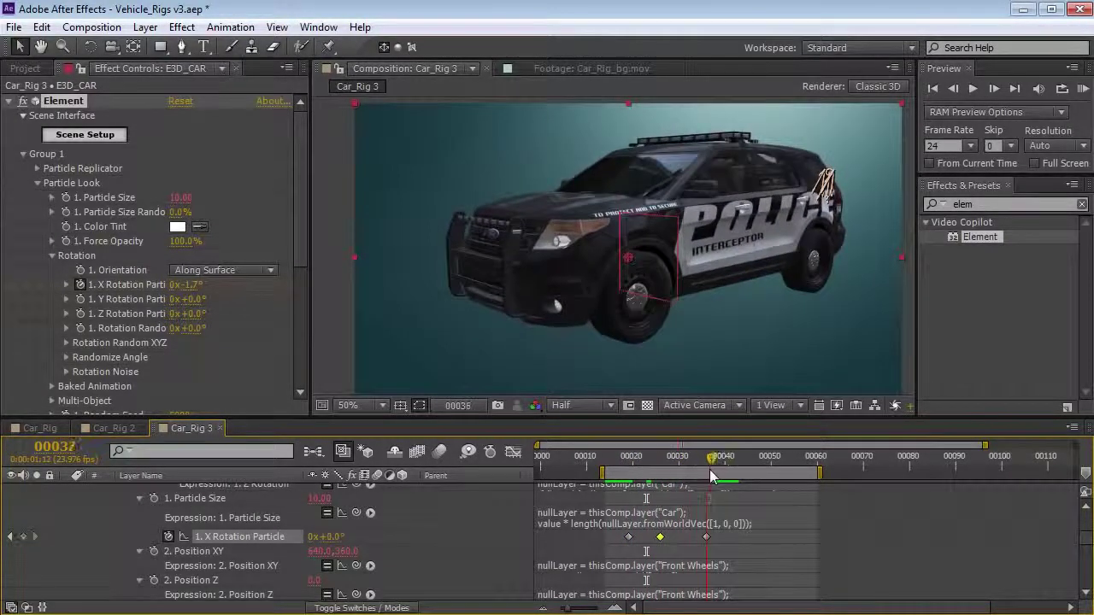
Apply Easy Ease to the first and third X Rotation Particle keyframes.
left_click(706, 537)
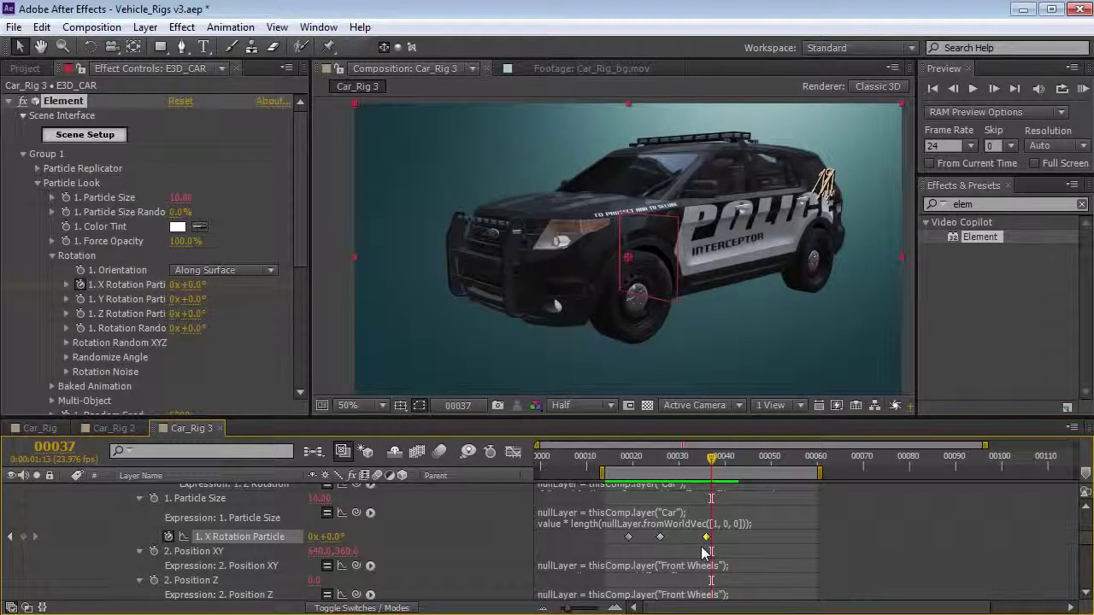
right_click(707, 540)
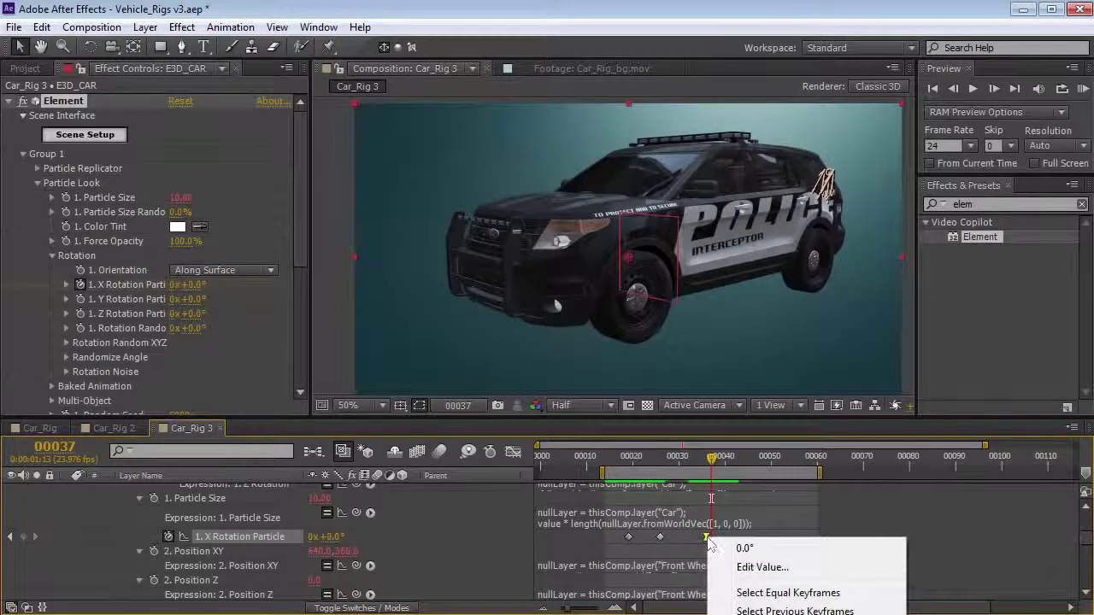
left_click_drag(699, 471, 733, 474)
left_click(629, 536)
Add X Rotation Particle keyframes of about 1.9° at frame 42 and 0° at frame 48 for a backward rebound.
left_click_drag(184, 285, 207, 284)
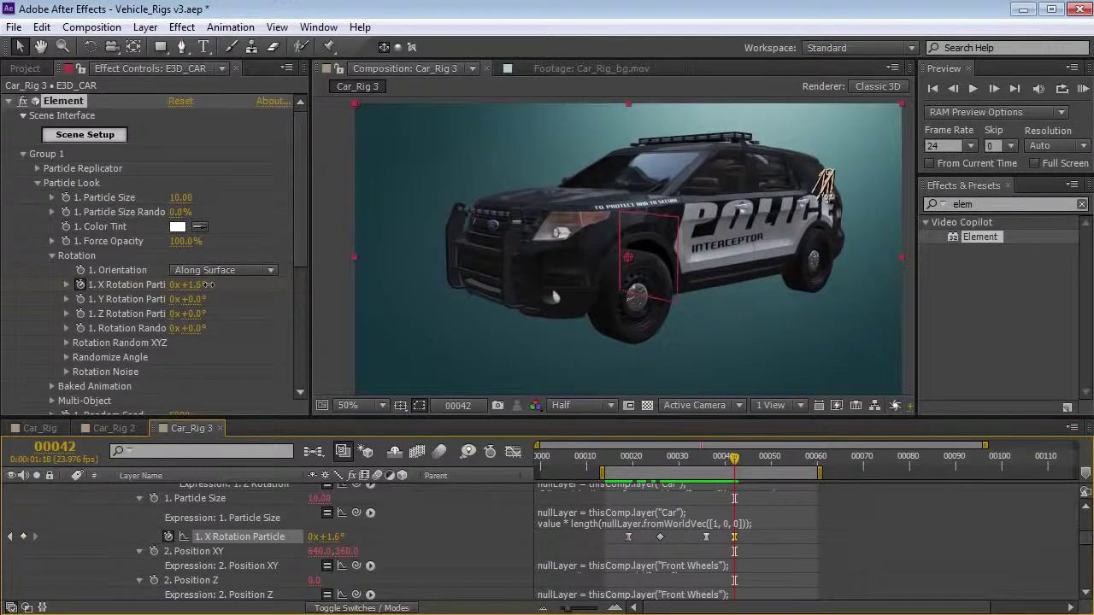
left_click_drag(737, 461, 761, 462)
left_click(191, 286)
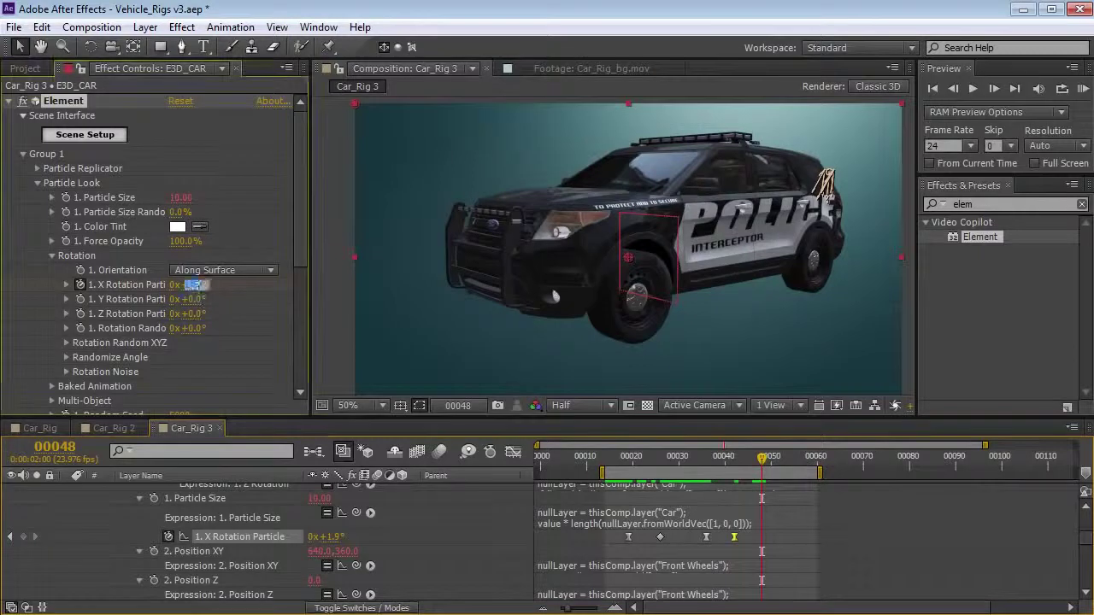
type("0")
key("Return")
left_click_drag(637, 468, 706, 466)
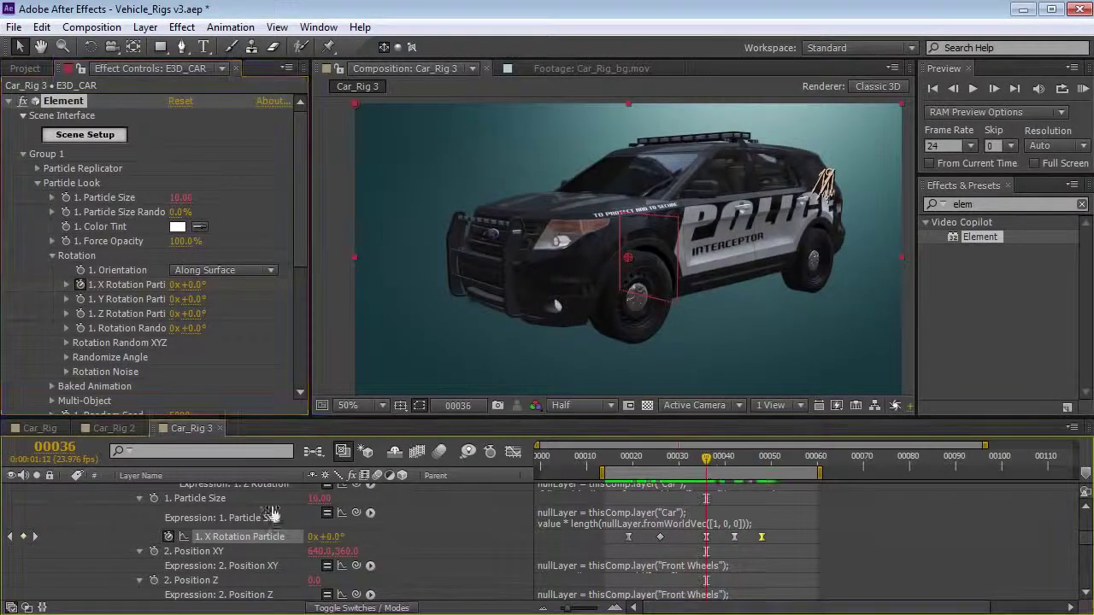
Show the X Rotation Particle curve in the Graph Editor and delete its middle keyframe at frame 36.
left_click(514, 453)
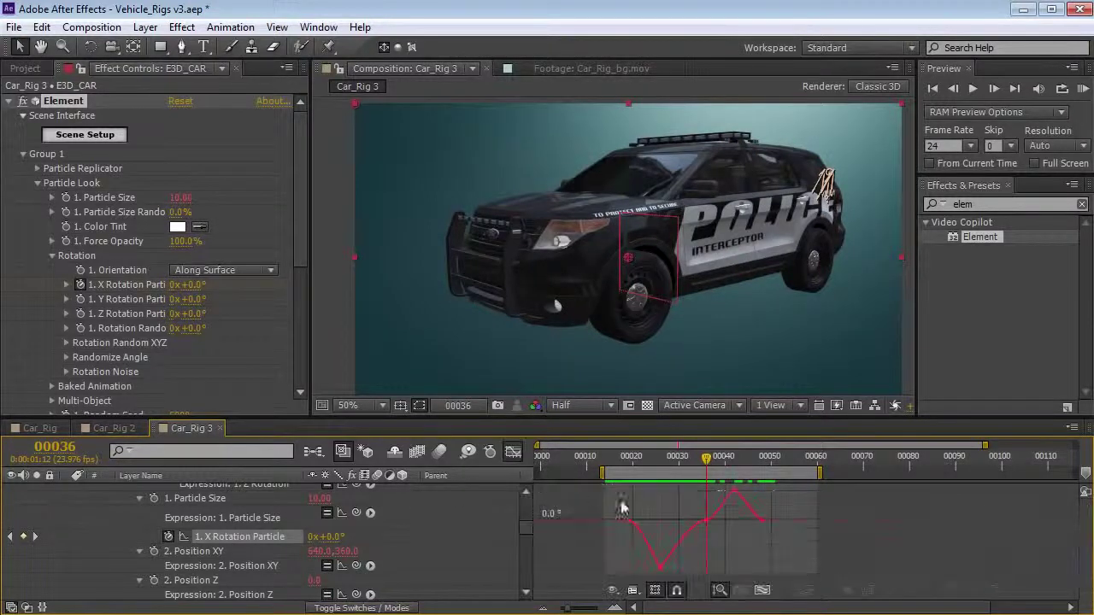
left_click_drag(706, 462, 711, 461)
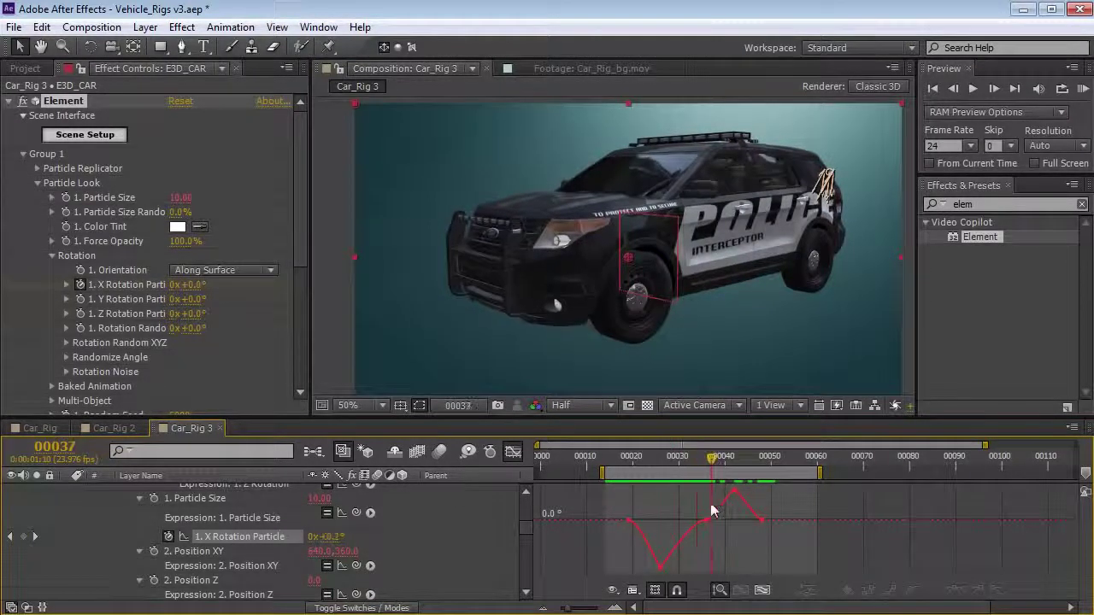
left_click(701, 523)
left_click(732, 542)
left_click(706, 519)
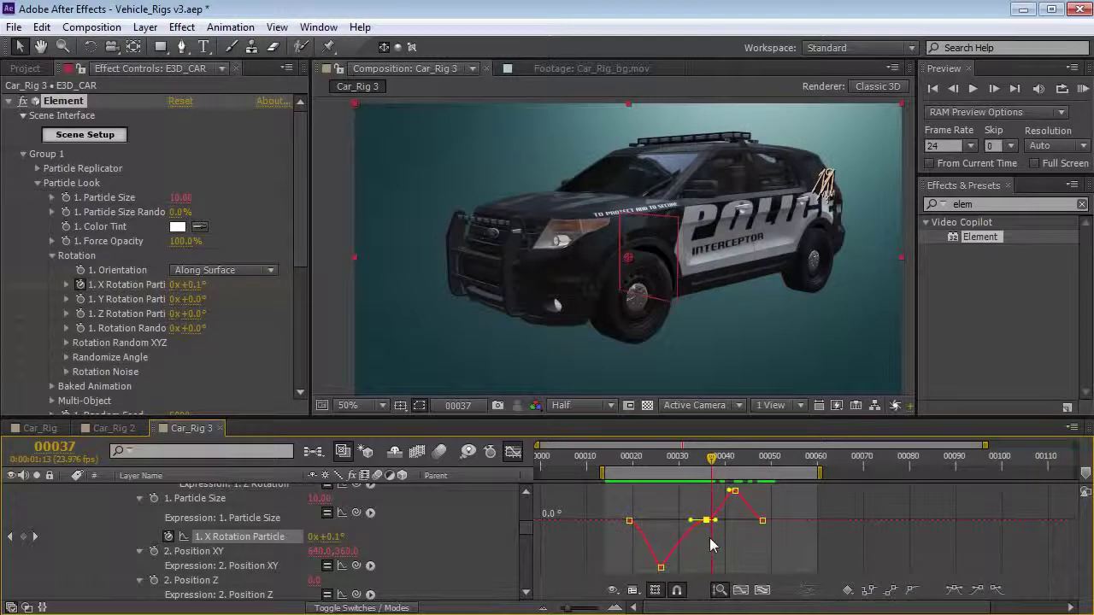
key("Delete")
Smooth the curve's lowest keyframe, move the rebound peak to about frame 39, and preview the tilt.
left_click_drag(644, 461, 665, 462)
left_click(660, 567)
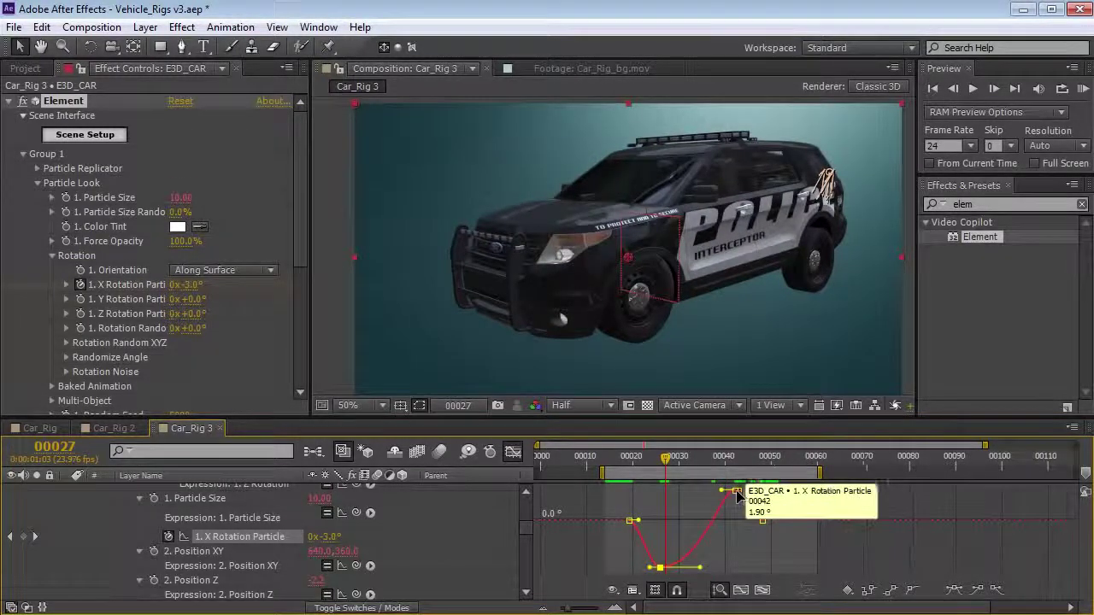
left_click_drag(734, 490, 720, 505)
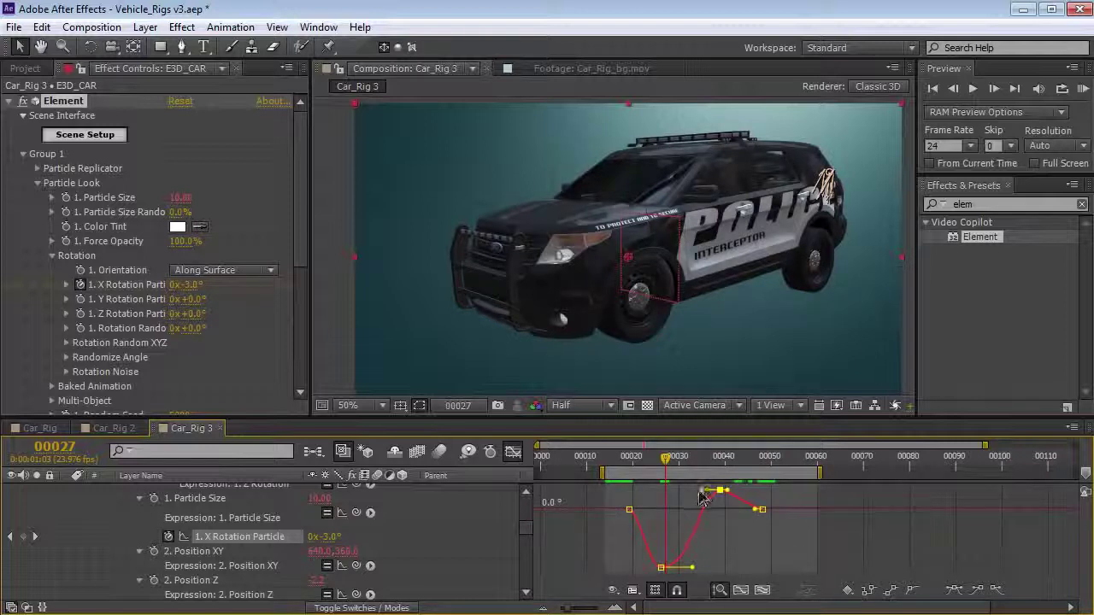
left_click_drag(631, 466, 736, 481)
key("space")
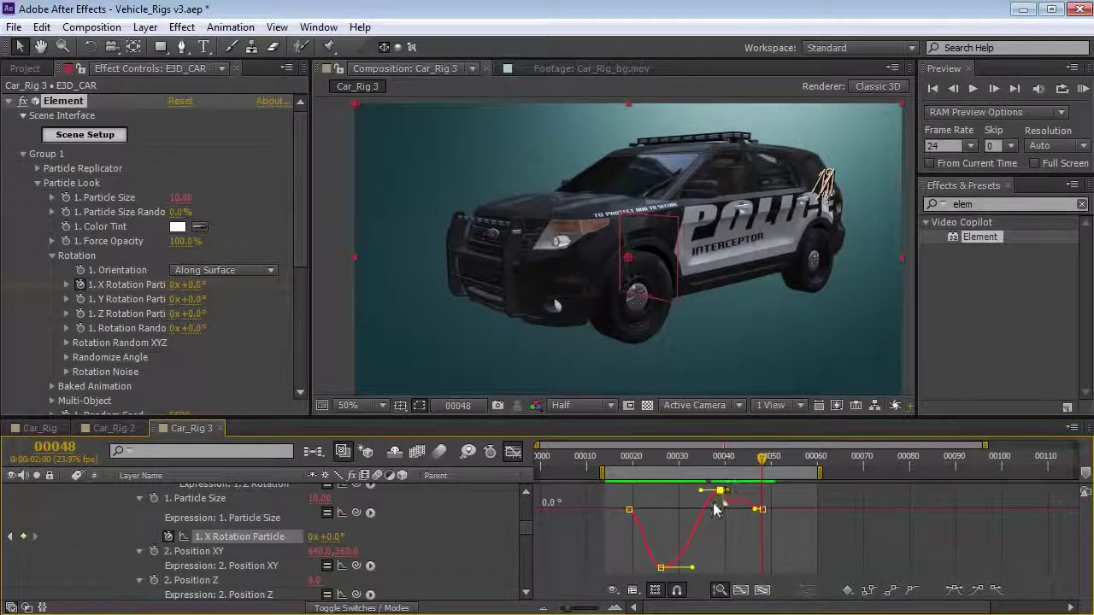
Move the rebound peak to about frame 36 and the lowest tilt keyframe to frame 25 at about -2.2°.
left_click_drag(722, 505, 708, 500)
mouse_move(665, 457)
left_mouse_down()
mouse_move(740, 467)
mouse_move(655, 468)
left_mouse_up()
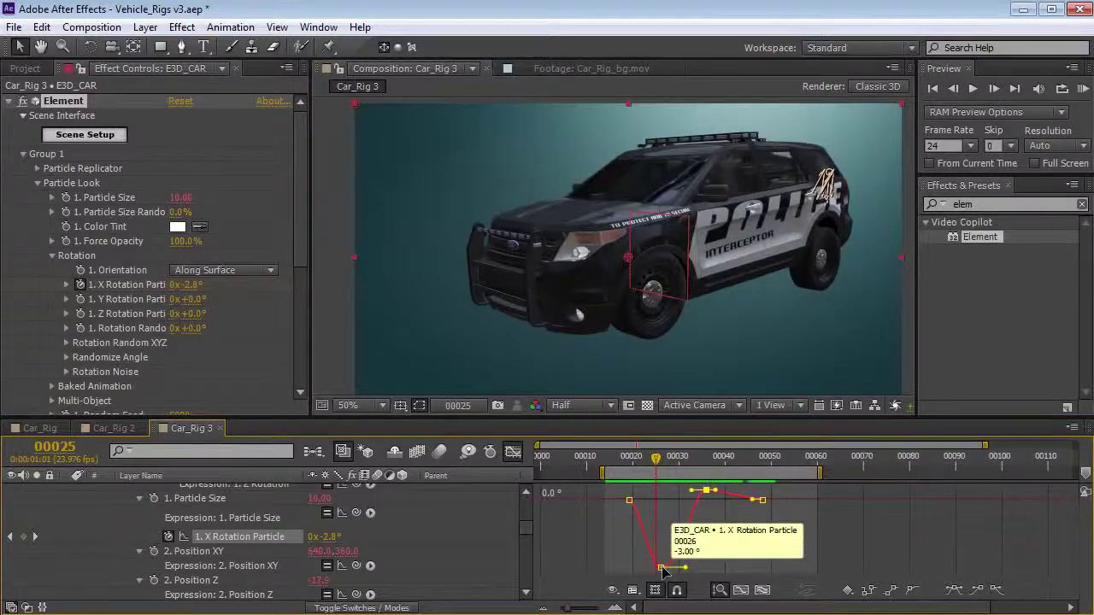
left_click_drag(661, 568, 662, 556)
left_click_drag(631, 460, 659, 462)
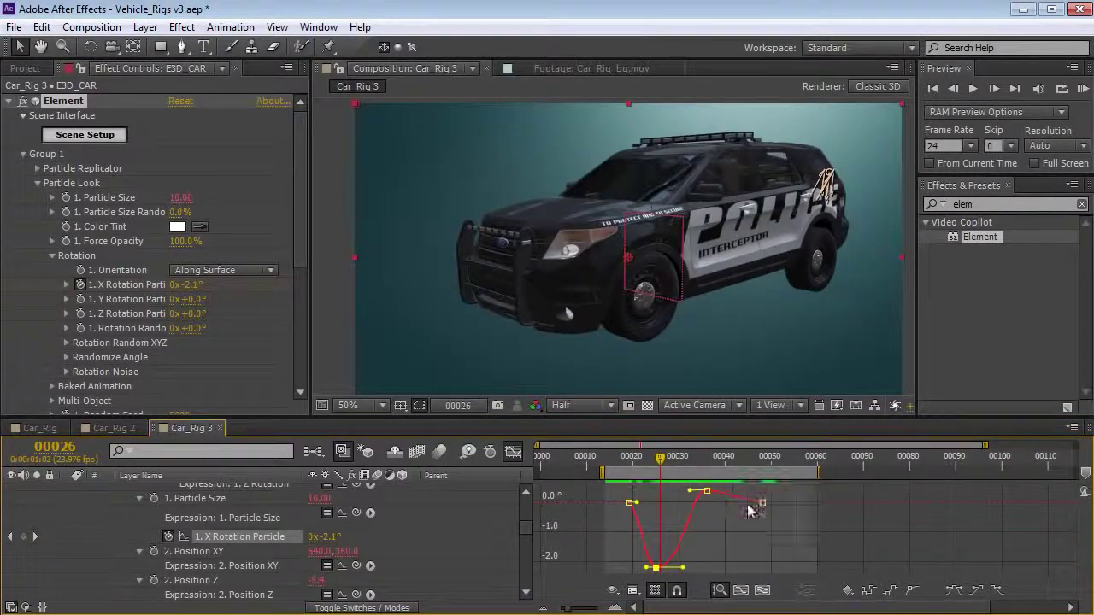
Lengthen the incoming ease on the final X Rotation Particle keyframe at frame 48.
left_click(761, 503)
left_click(761, 504)
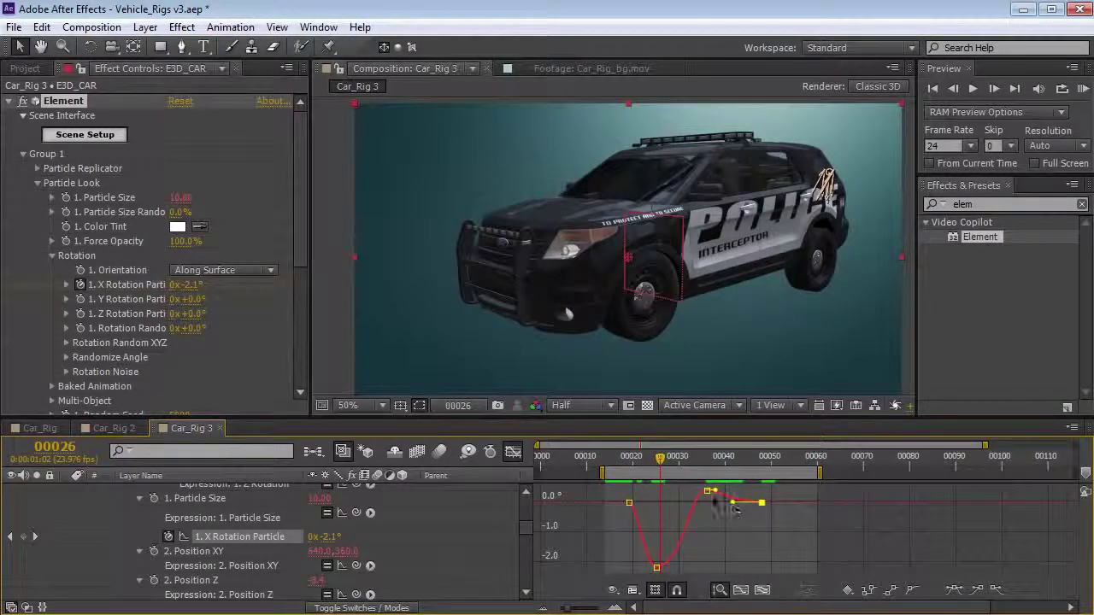
Check the braking tilt around frames 20 to 25 and preview the animation.
left_click(632, 462)
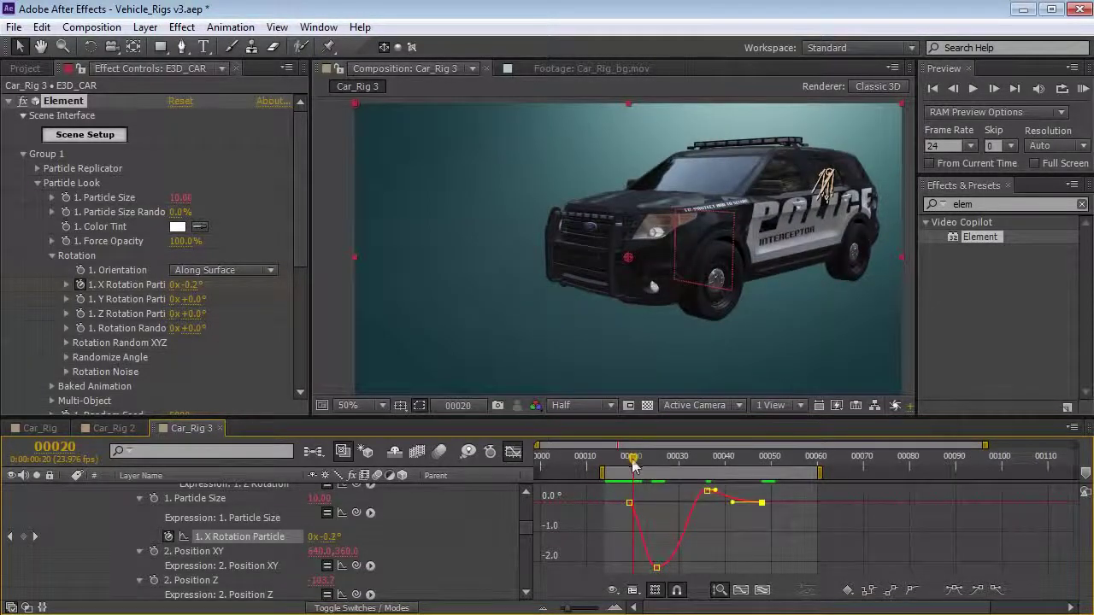
left_click_drag(632, 466, 656, 475)
key("KP_0")
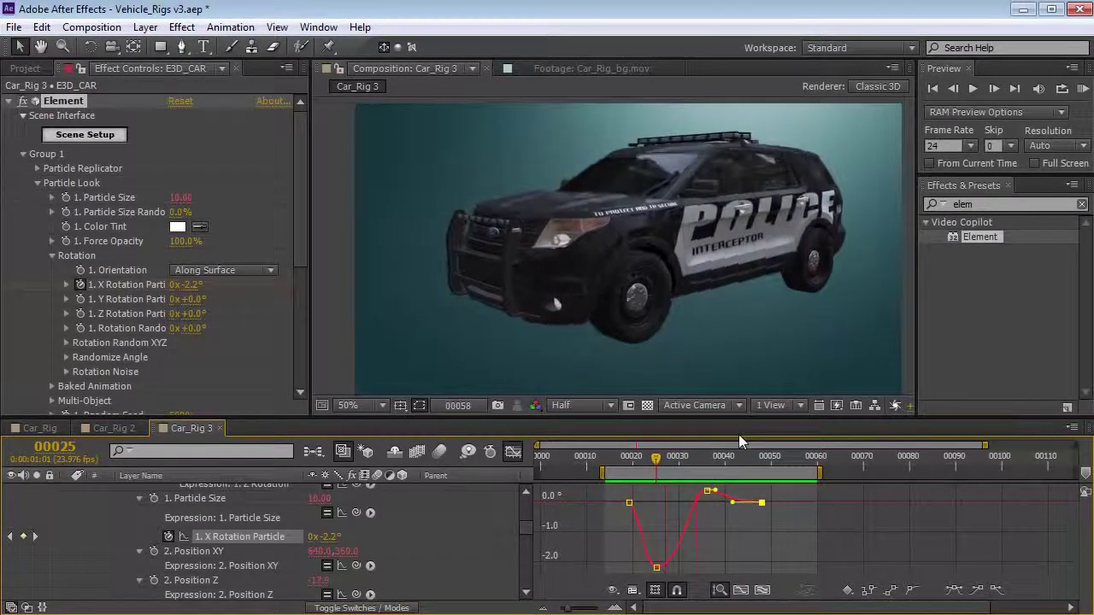
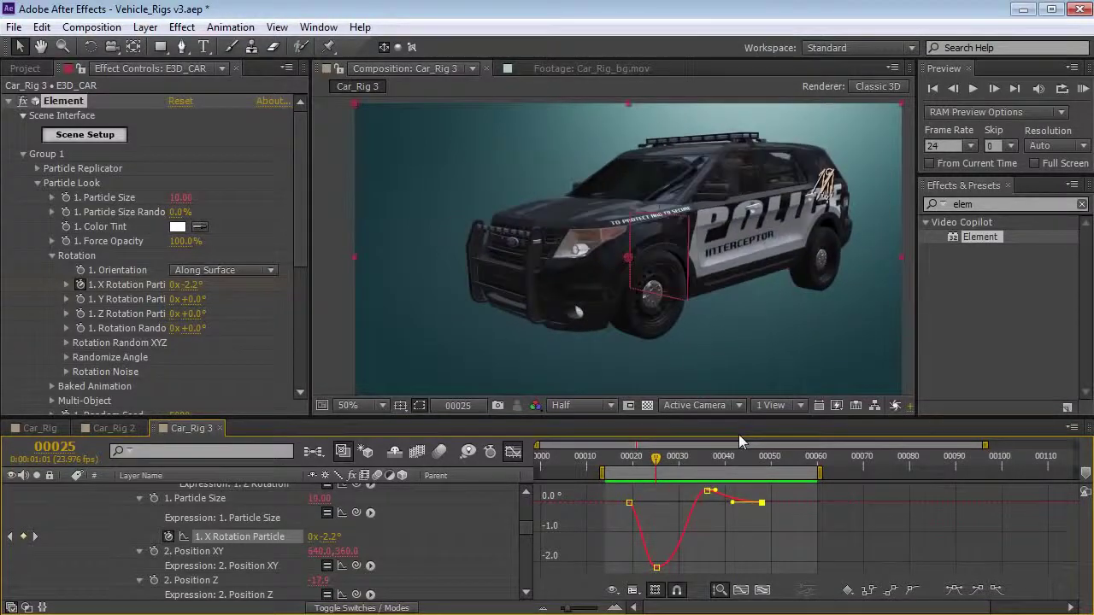
key("space")
Retime the X Rotation Particle keyframes to start at about frame 9, with the second at about frame 13, and check the motion to frame 29.
left_click(513, 451)
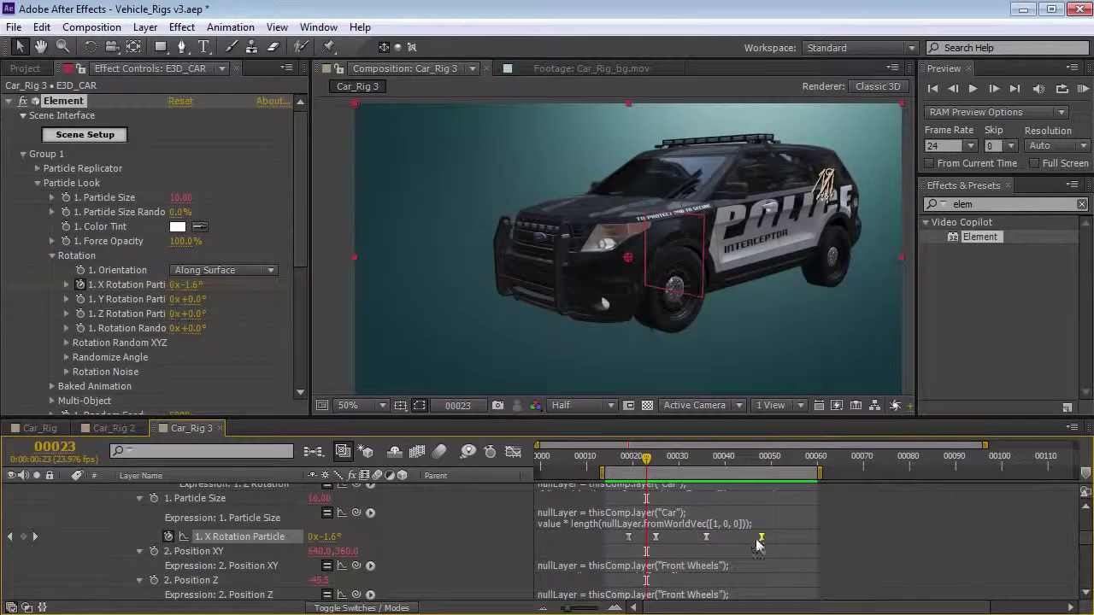
left_click_drag(606, 531, 585, 543)
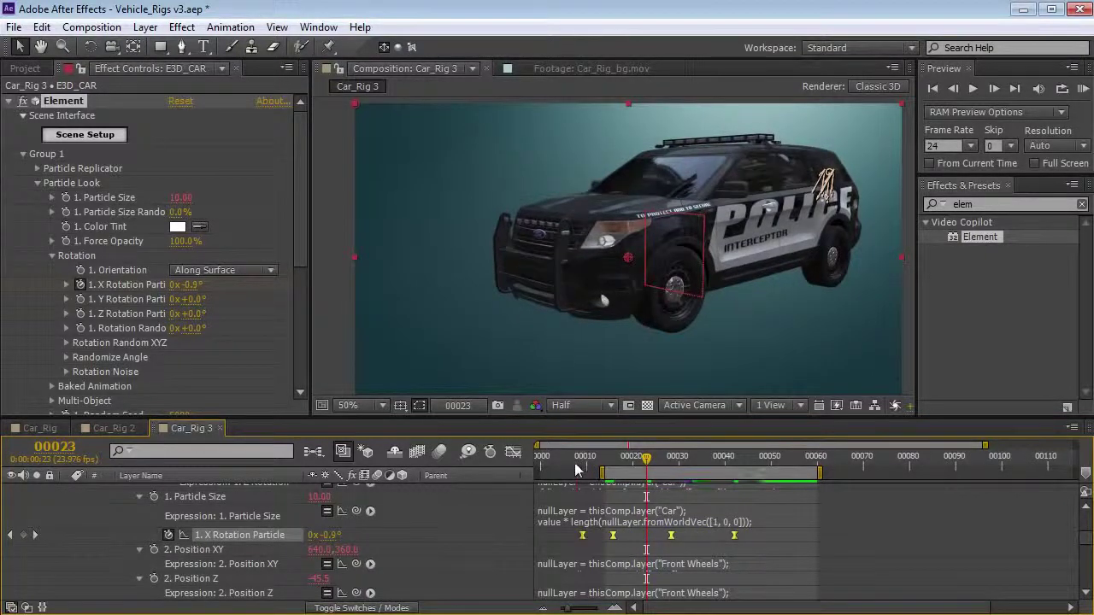
left_click_drag(574, 462, 609, 471)
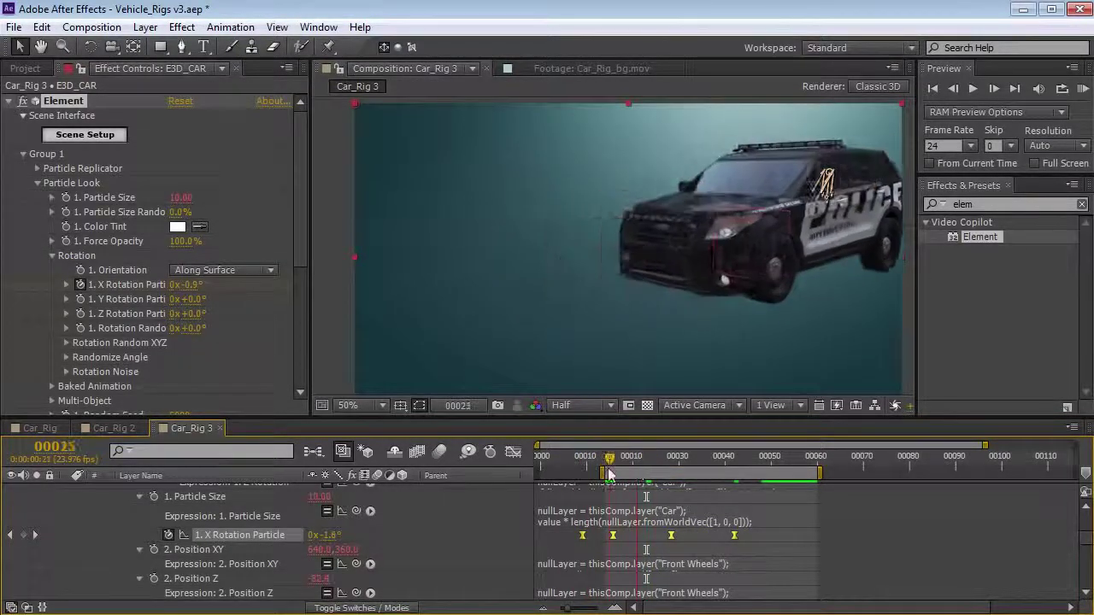
left_click(613, 541)
left_click_drag(613, 541, 601, 541)
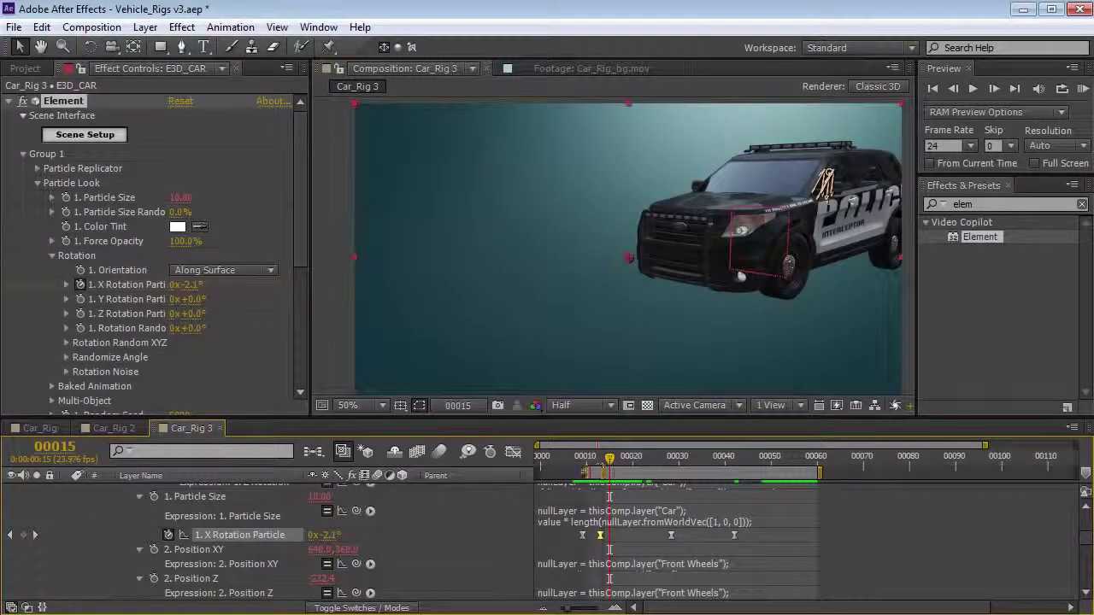
left_click_drag(610, 466, 674, 478)
Show the Car null's Position keyframes and check its drive-in motion around frame 22.
scroll(698, 556, "up", 4)
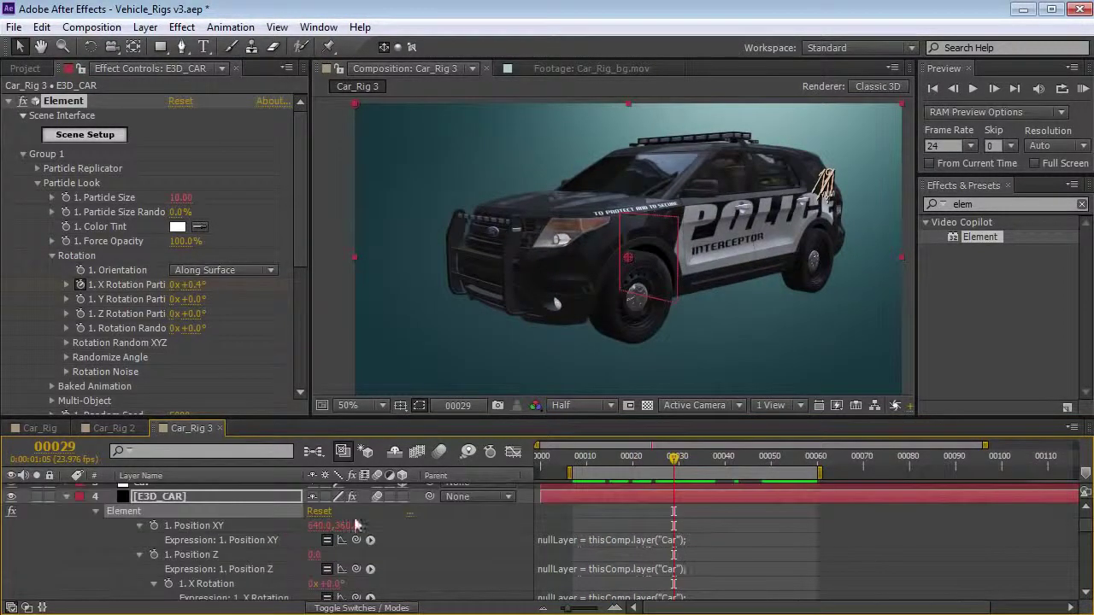
scroll(357, 525, "up", 3)
scroll(520, 515, "down", 5)
scroll(520, 515, "up", 5)
left_click(195, 520)
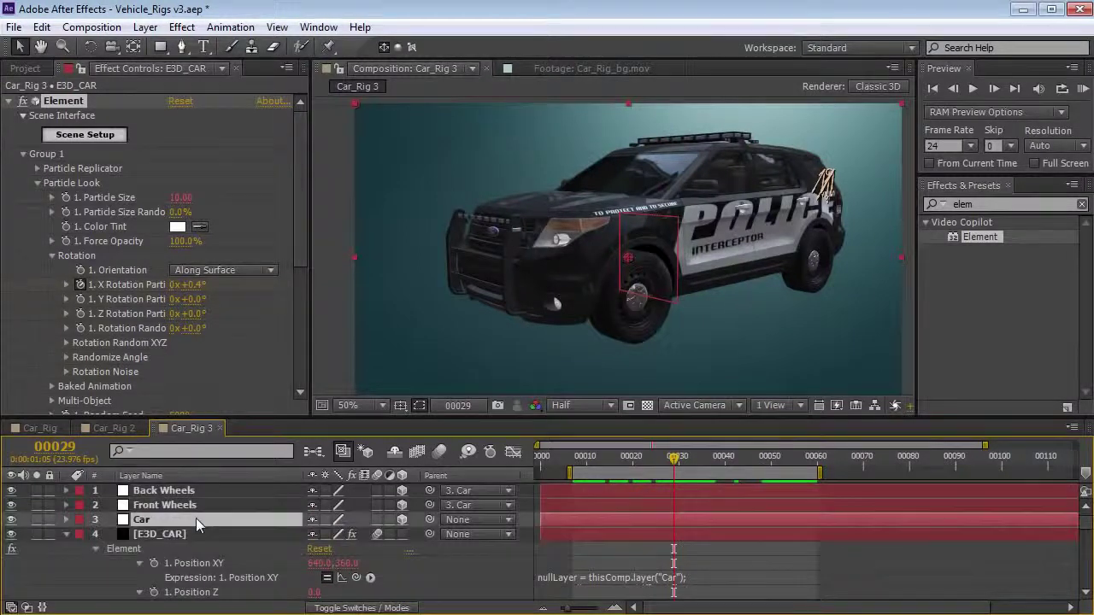
key("p")
left_click_drag(660, 469, 647, 461)
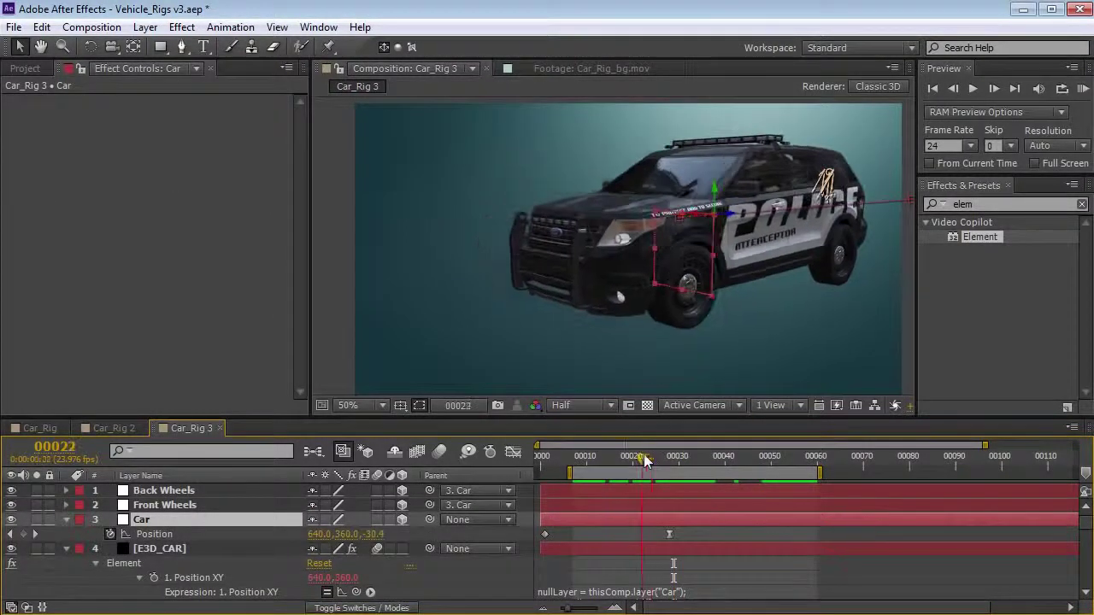
Lengthen the incoming ease on the Car null's final Position keyframe in the speed graph and preview the drive-in.
left_click(145, 534)
left_click(513, 453)
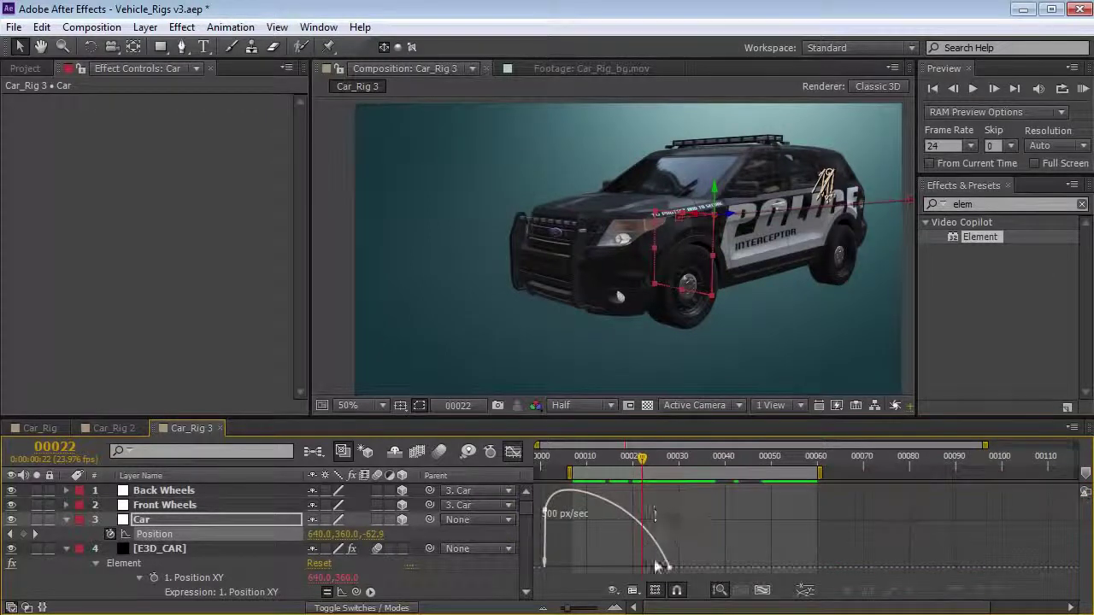
left_click_drag(654, 572, 647, 577)
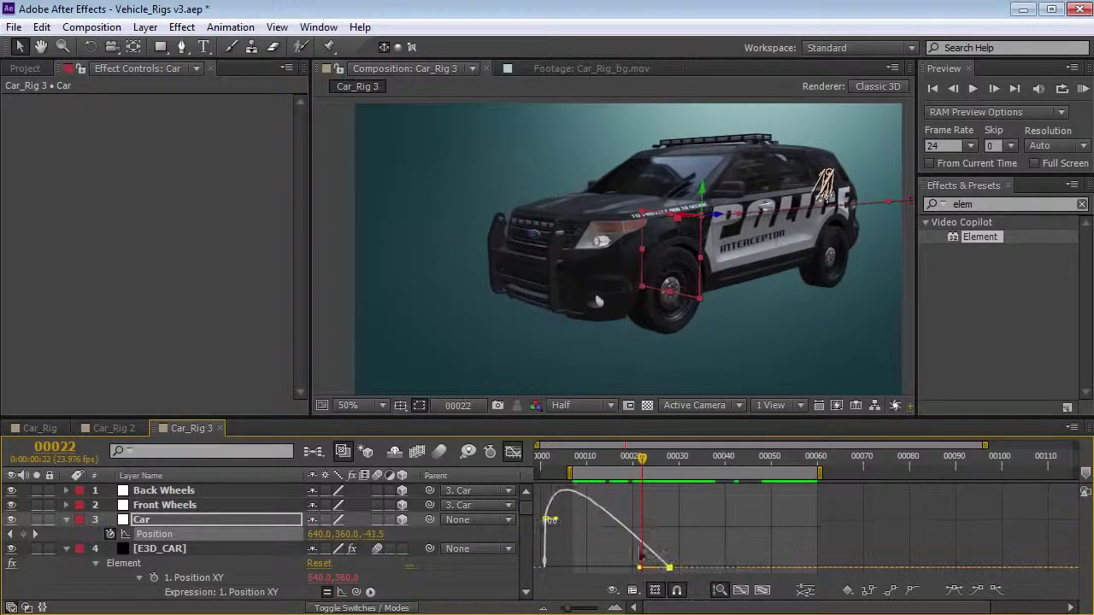
left_click_drag(641, 459, 604, 462)
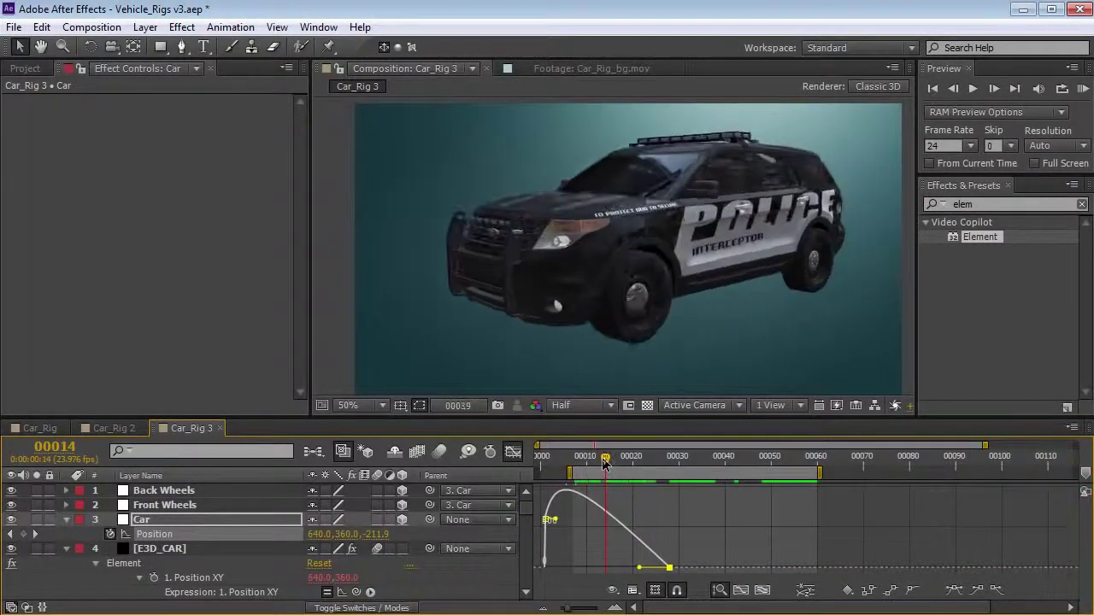
key("KP_0")
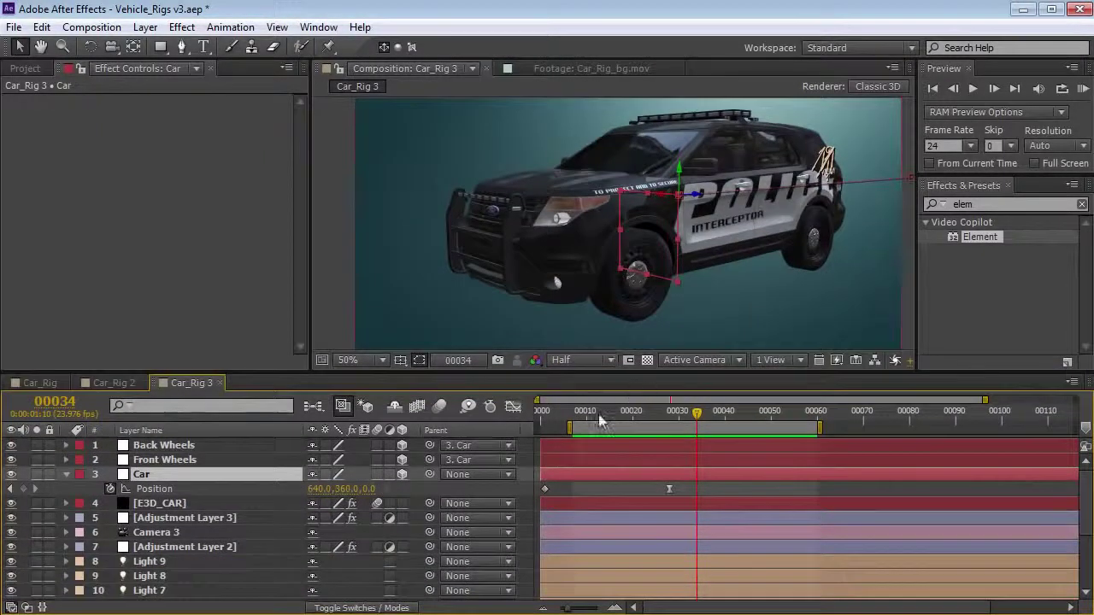
Create a black solid while at frame 9 and make it a 3D layer.
left_click(582, 417)
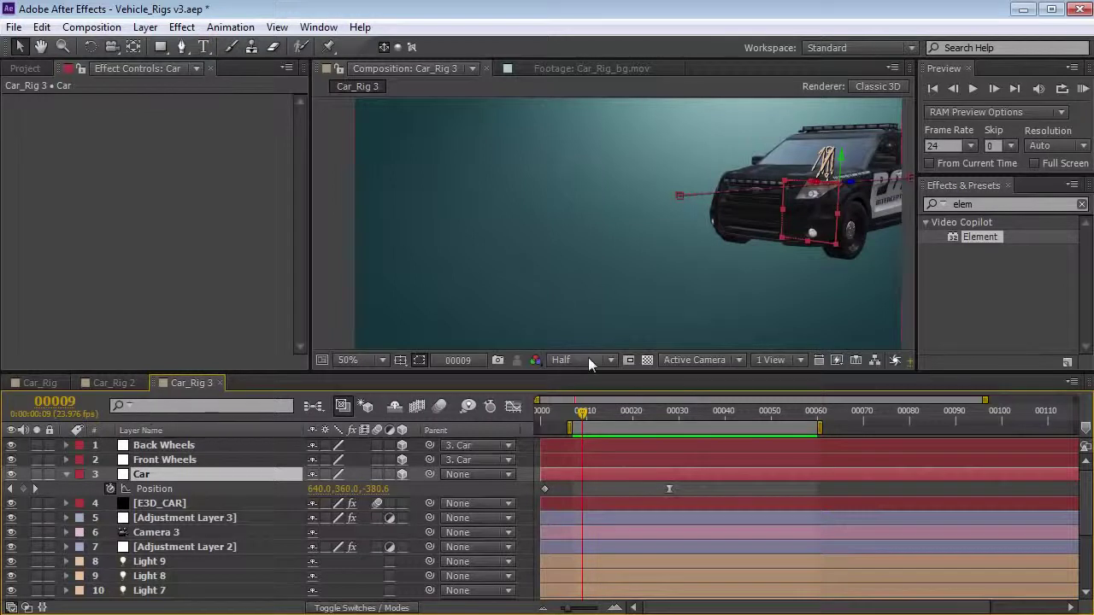
left_click(146, 27)
mouse_move(166, 44)
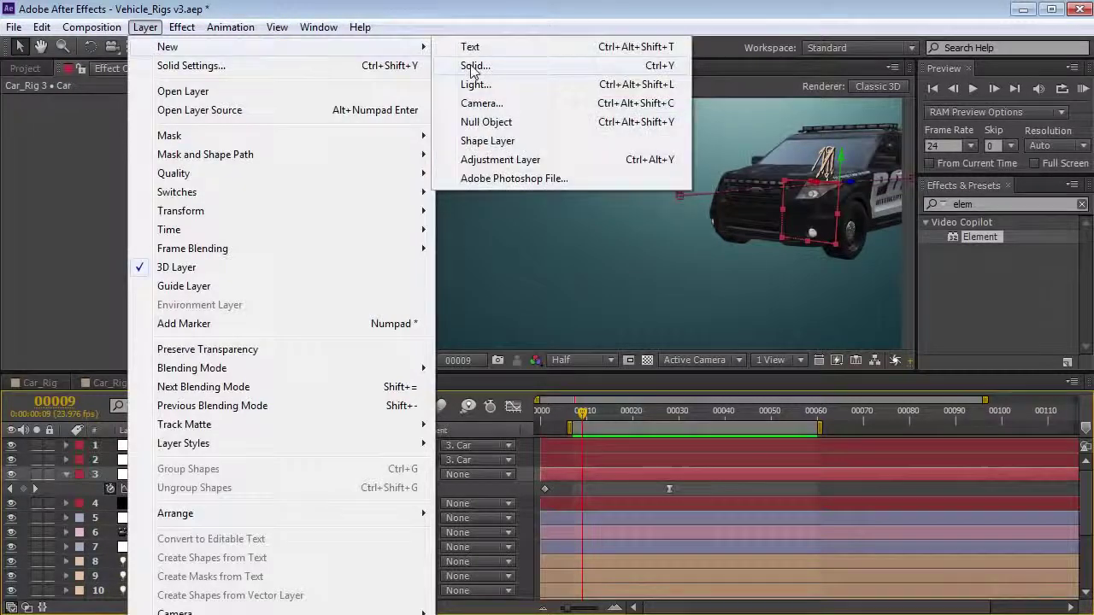
left_click(474, 68)
left_click(508, 454)
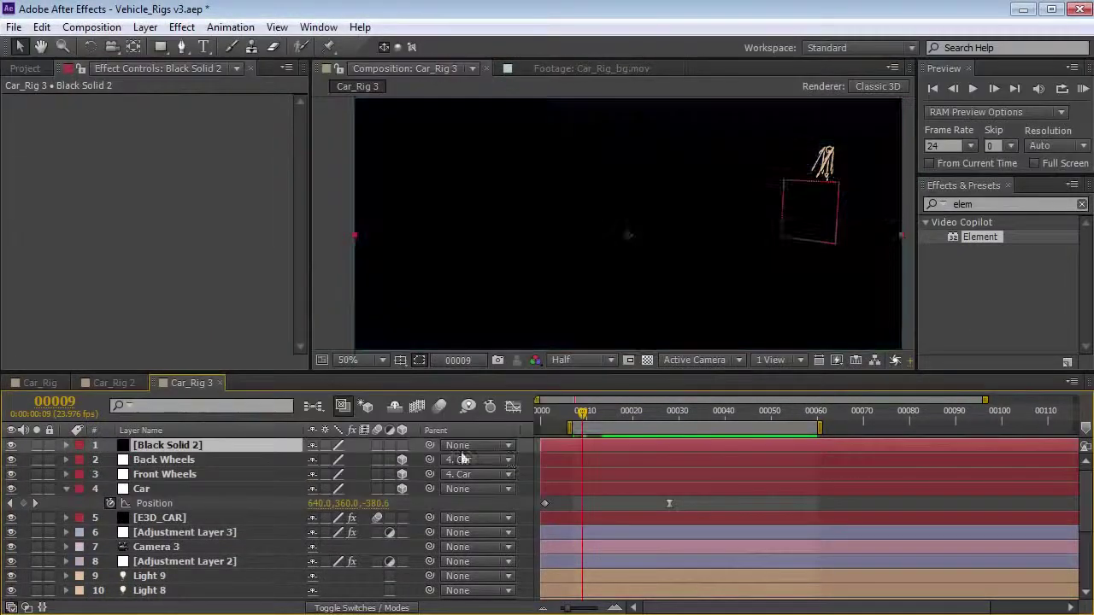
left_click(402, 445)
Rotate the black solid so it lies flat, parallel to the ground under the car.
key("w")
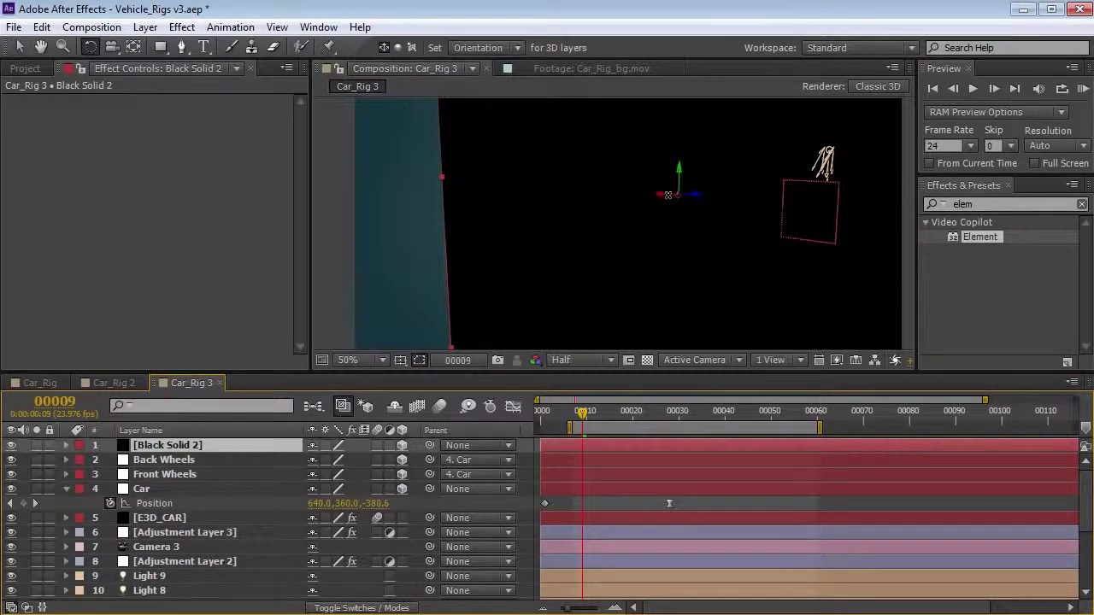
left_click_drag(694, 193, 690, 157)
key("ctrl+z")
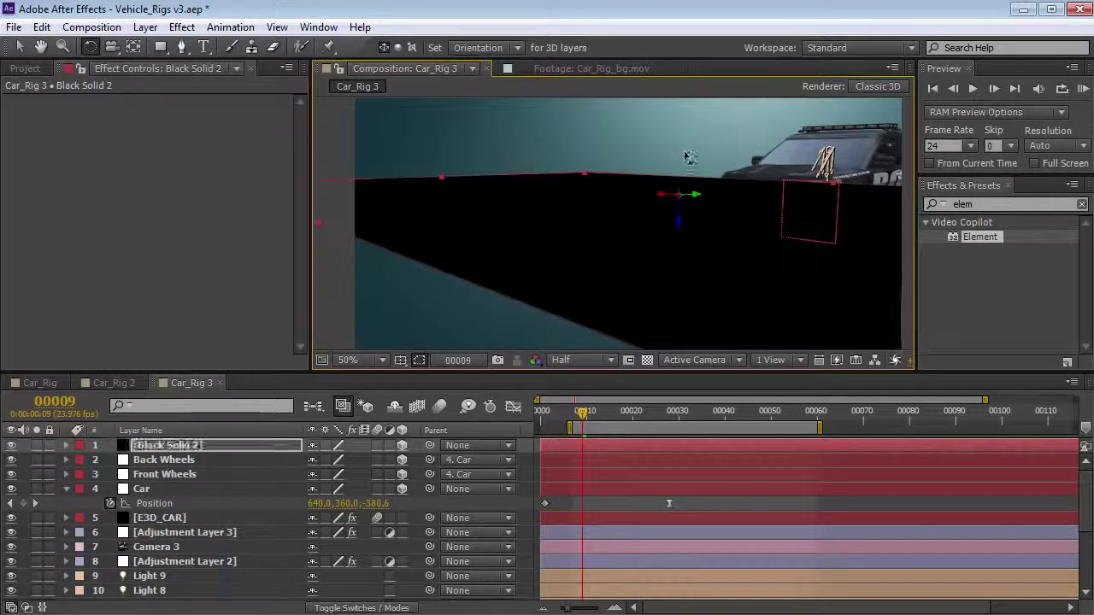
Switch the composition to the Bottom view, frame the car's underside, and hide the black solid.
left_click(712, 363)
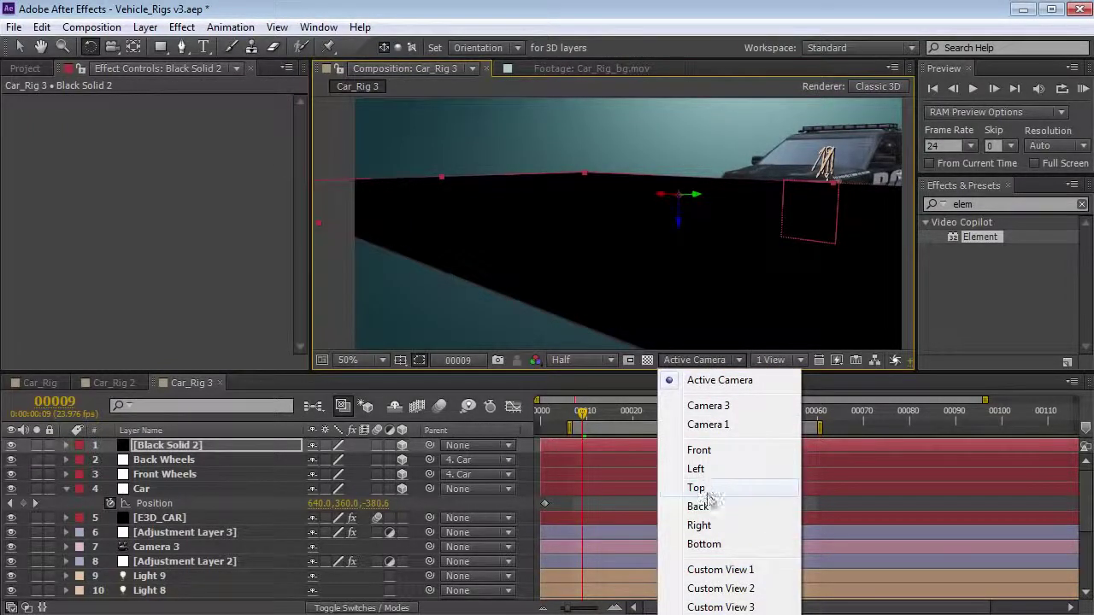
left_click(704, 545)
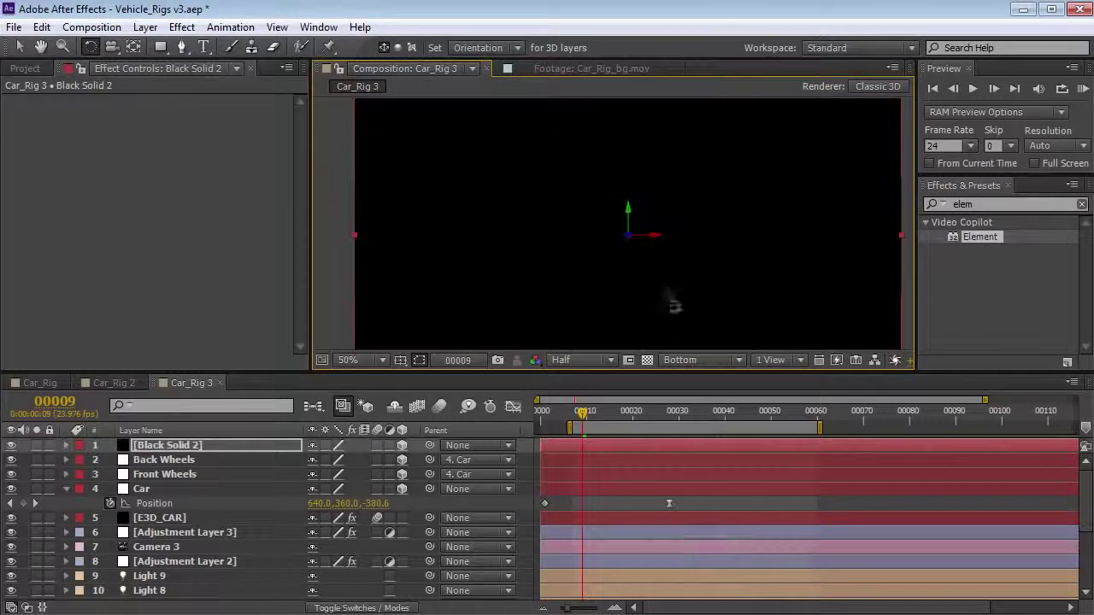
left_click(11, 445)
key("c")
left_click_drag(609, 157, 618, 327)
key("v")
key("comma")
left_click(10, 446)
left_click(11, 446)
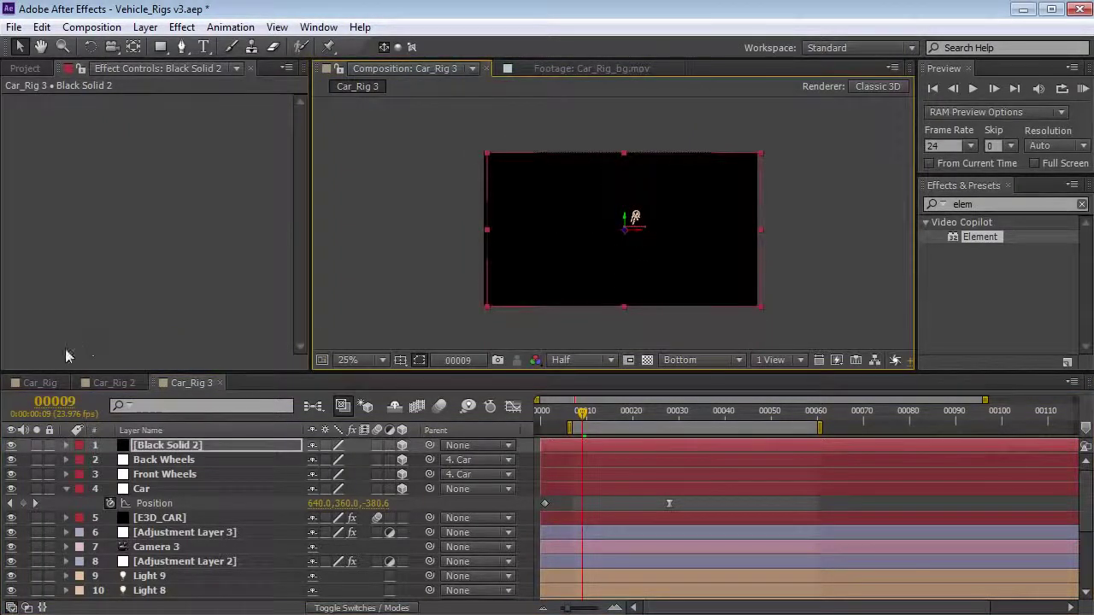
left_click(11, 447)
key("period")
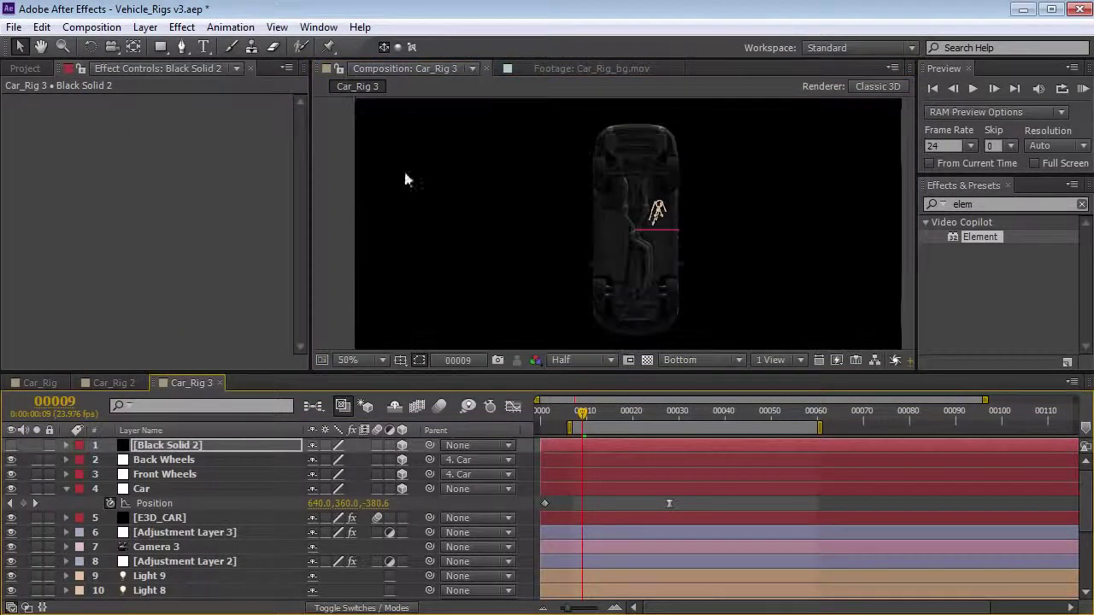
Draw a closed Pen mask on the hidden black solid around the outline of the car's underside.
key("g")
key("grave")
key("period")
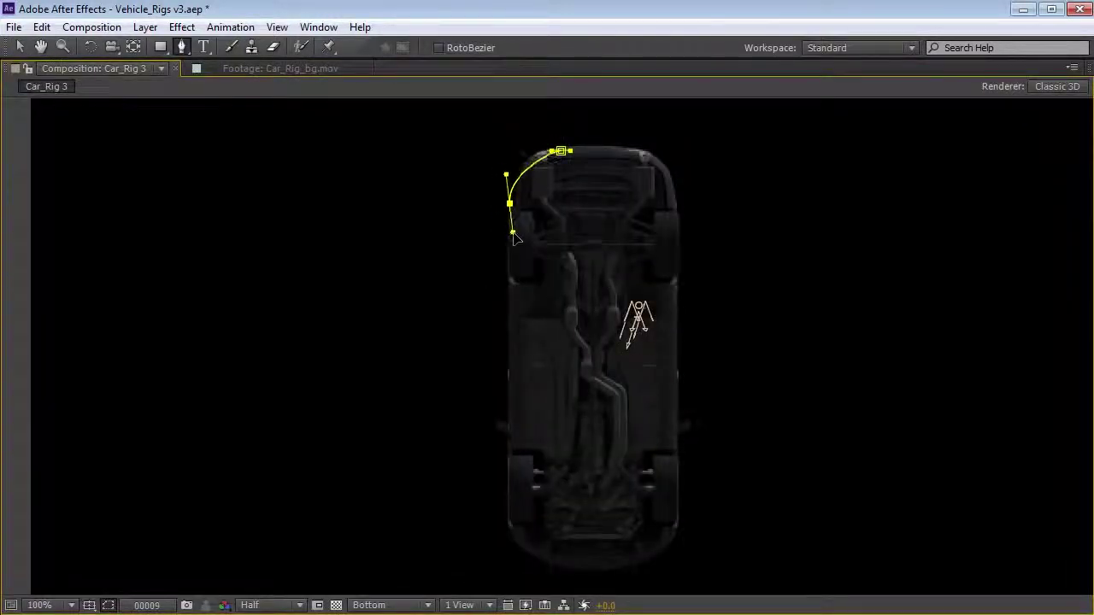
left_click_drag(512, 535, 518, 543)
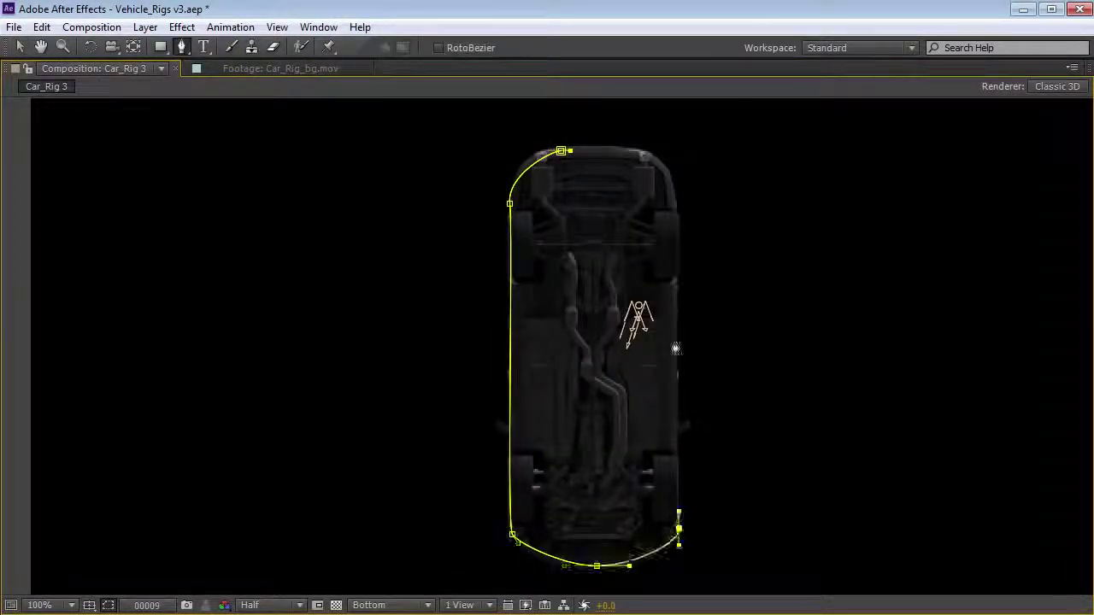
left_click(670, 201)
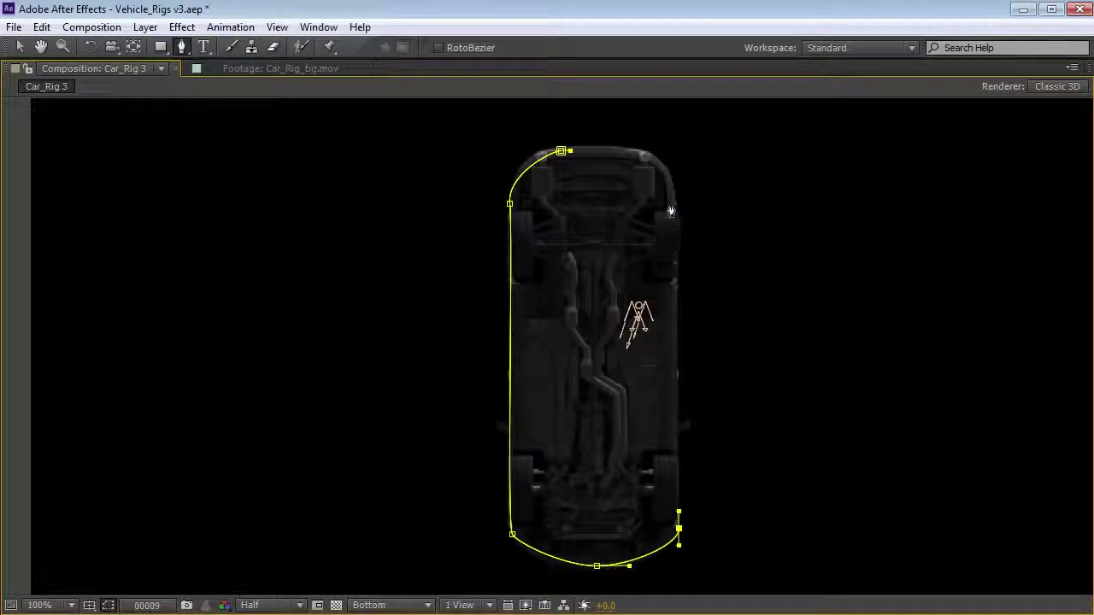
left_click(561, 152)
key("grave")
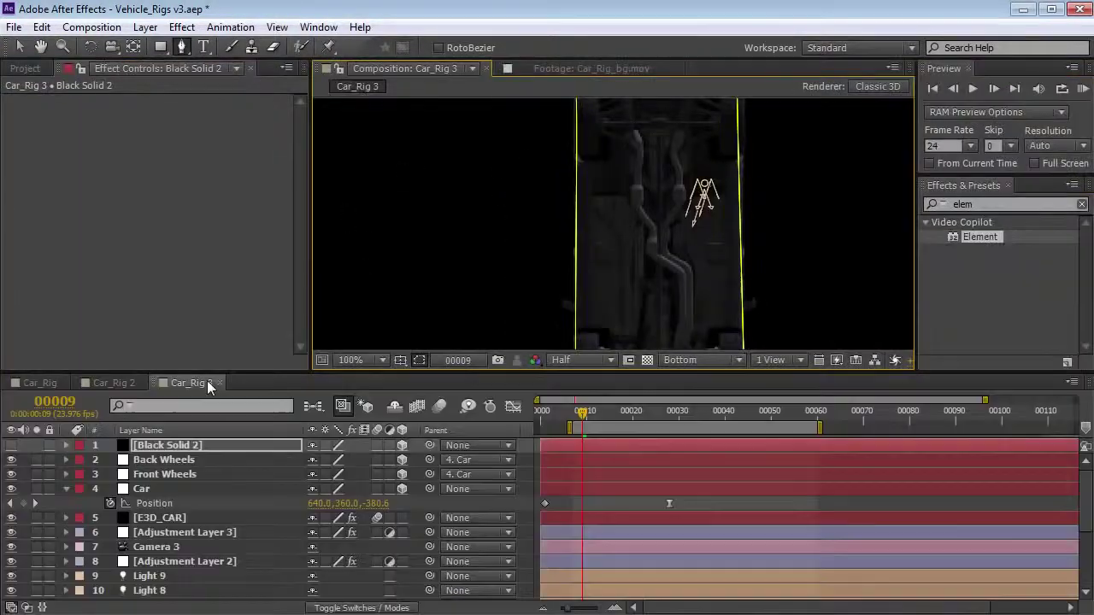
Add rounded rectangle masks to the black solid over the two rear tires.
left_click(154, 448)
key("grave")
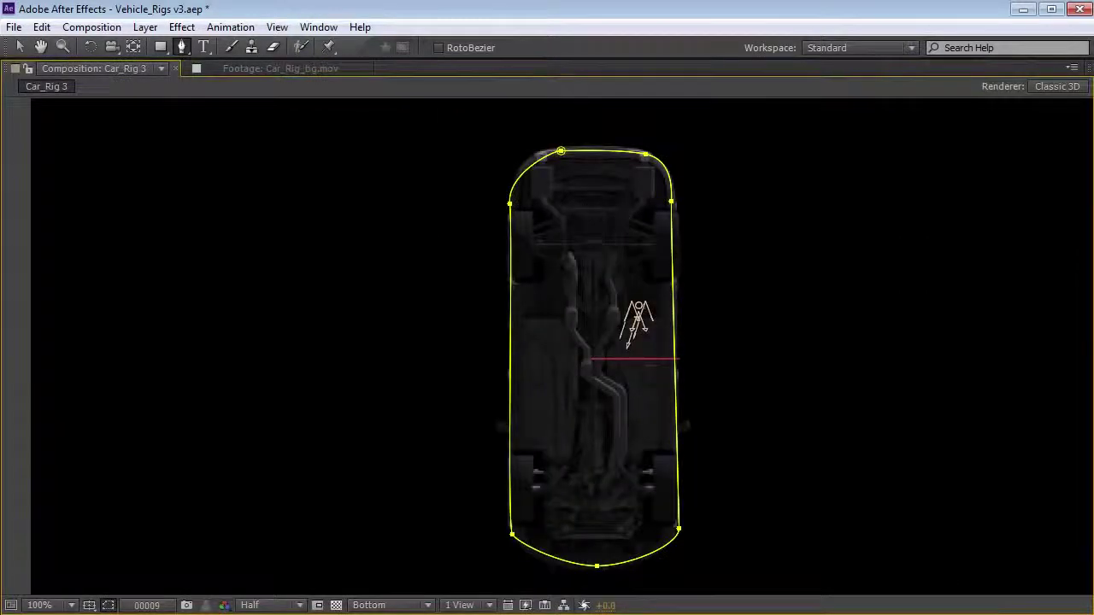
key("period")
left_click_drag(552, 247, 523, 294)
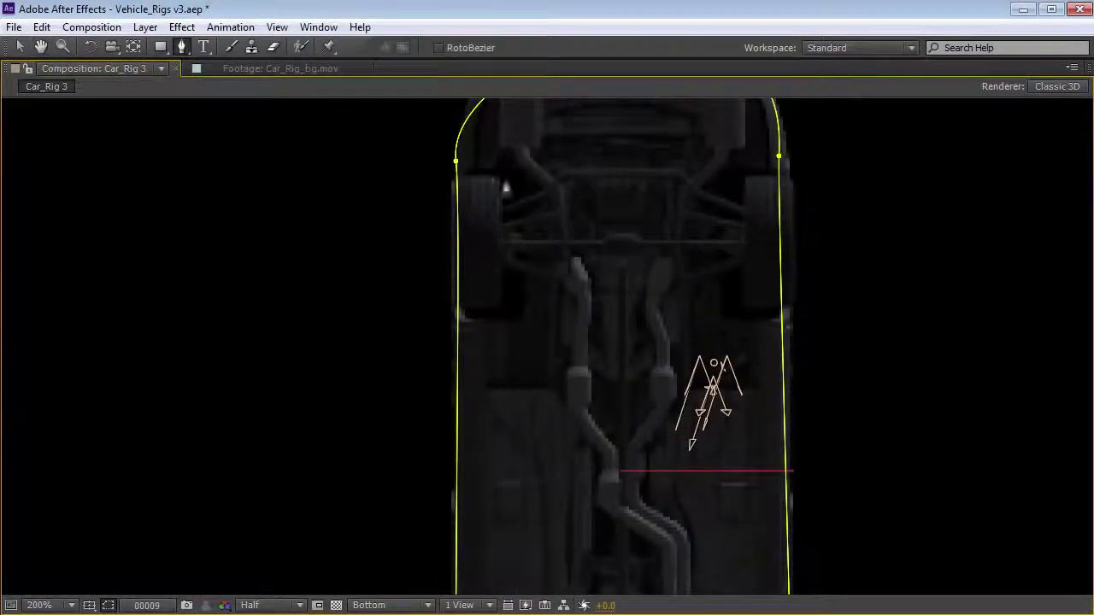
left_click_drag(164, 46, 239, 44)
left_click_drag(499, 187, 456, 297)
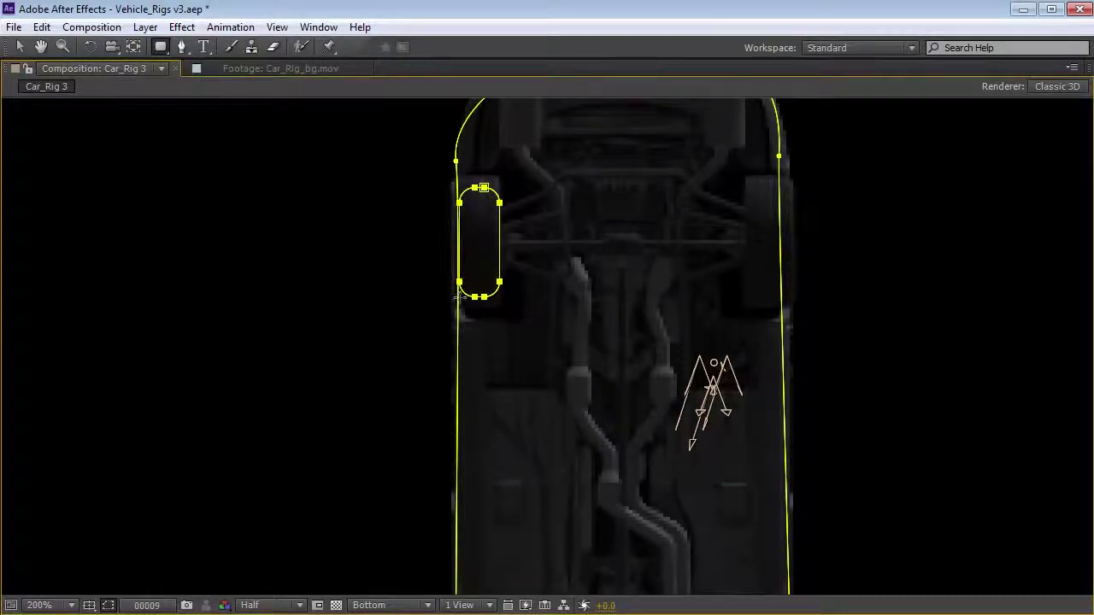
left_click_drag(768, 187, 791, 291)
Add rounded rectangle masks to the black solid over the two front tires.
key("h")
left_click_drag(731, 496, 704, 277)
key("q")
left_click_drag(741, 470, 745, 487)
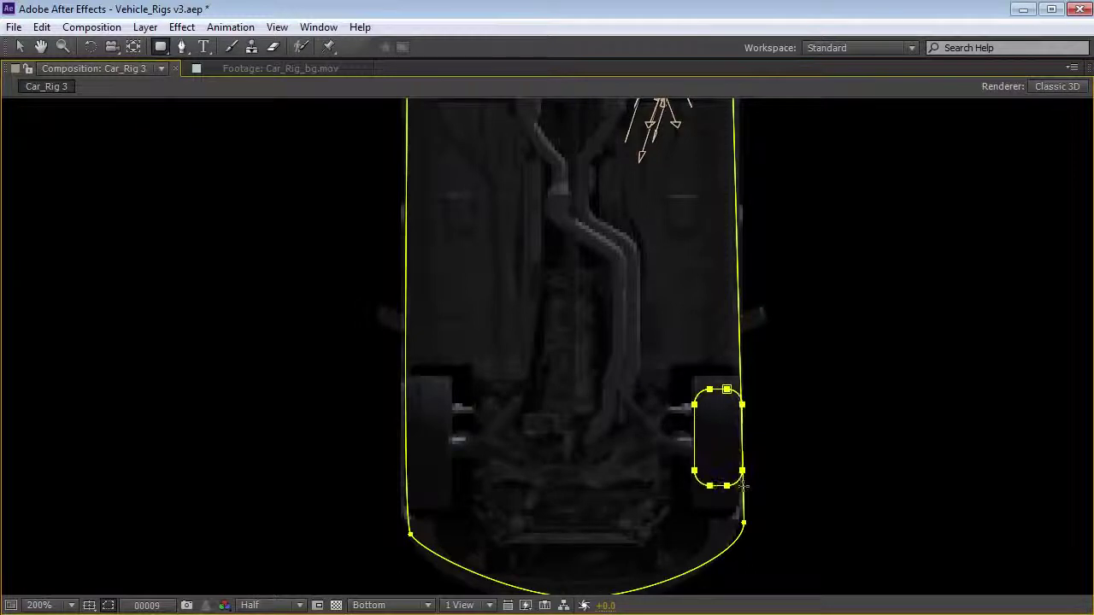
left_click_drag(429, 443, 403, 487)
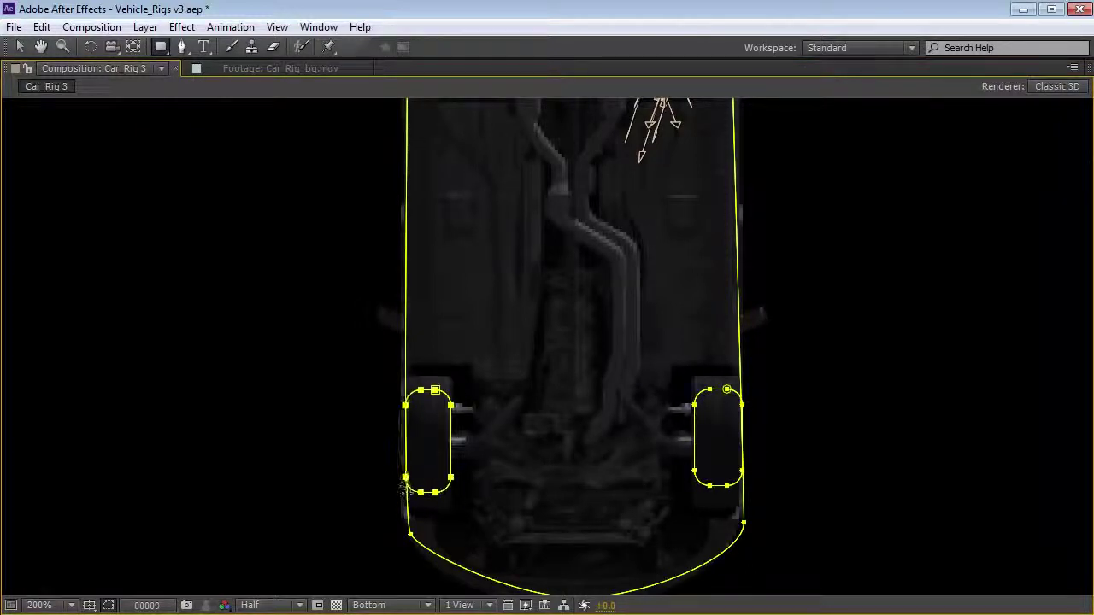
Frame the complete set of masks and return the composition to the Active Camera view.
scroll(540, 252, "down", 1)
key("grave")
scroll(616, 217, "down", 1)
key("h")
left_click_drag(615, 218, 581, 248)
left_click(67, 446)
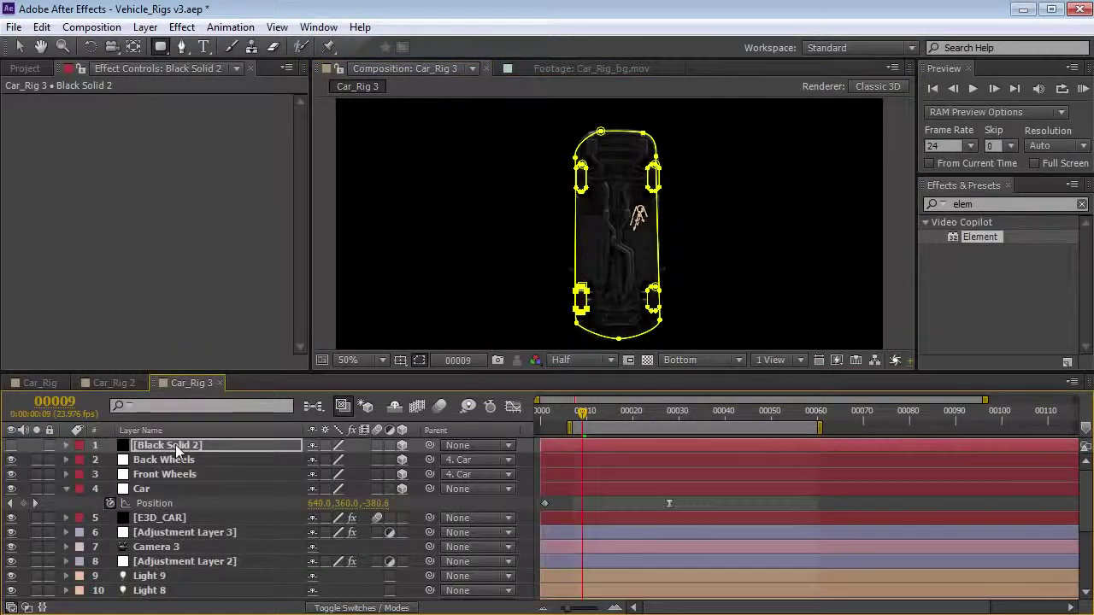
left_click(697, 360)
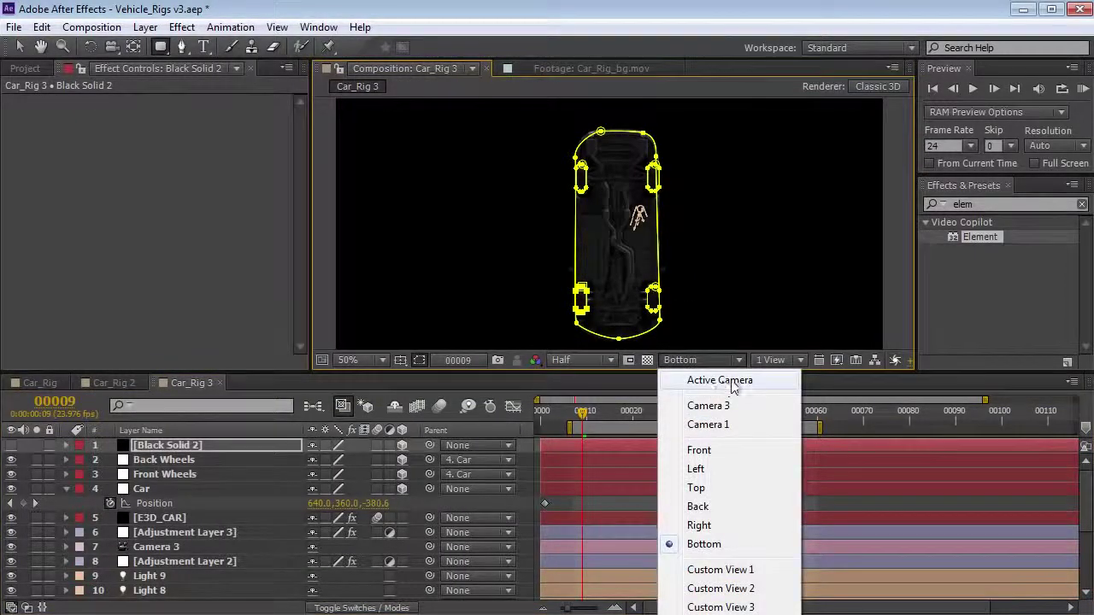
left_click(720, 380)
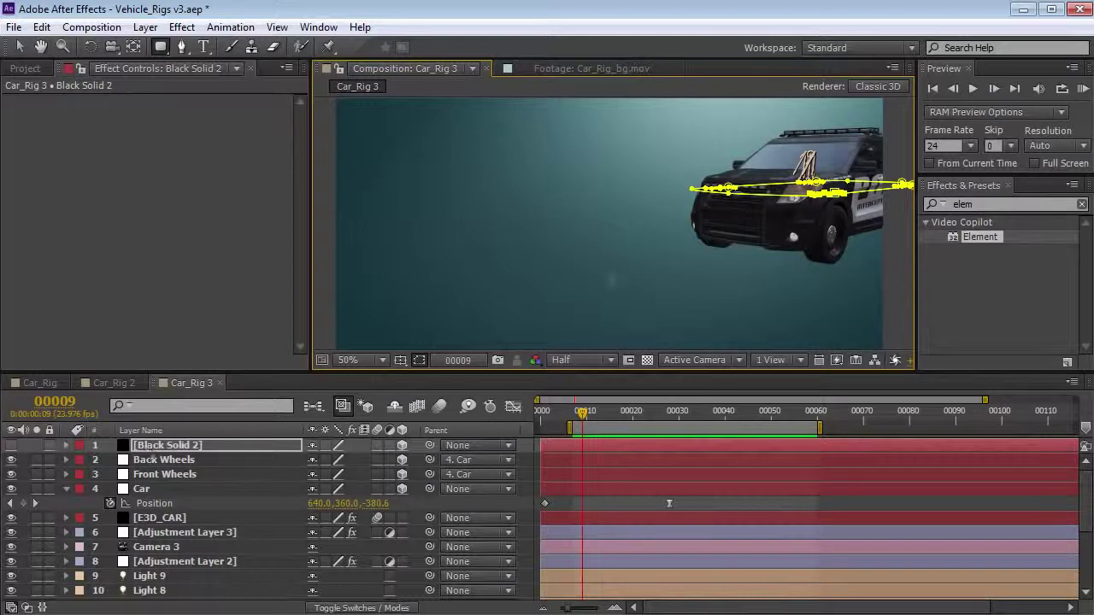
Unhide the masked black solid and lower it to the base of the tires in the Front view.
left_click(168, 446)
left_click(11, 445)
left_click(692, 360)
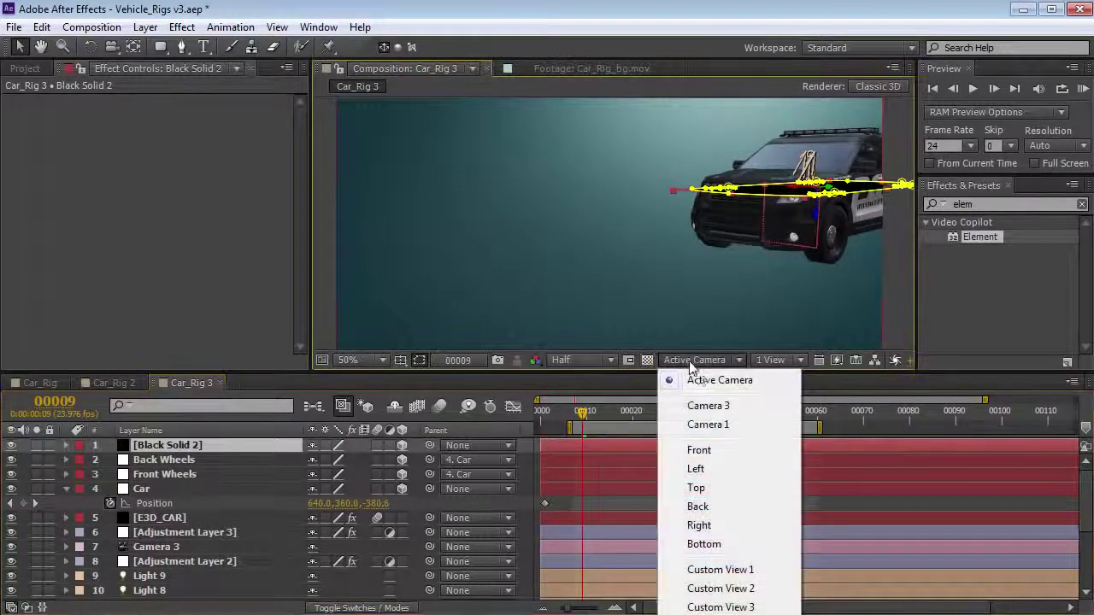
left_click(699, 450)
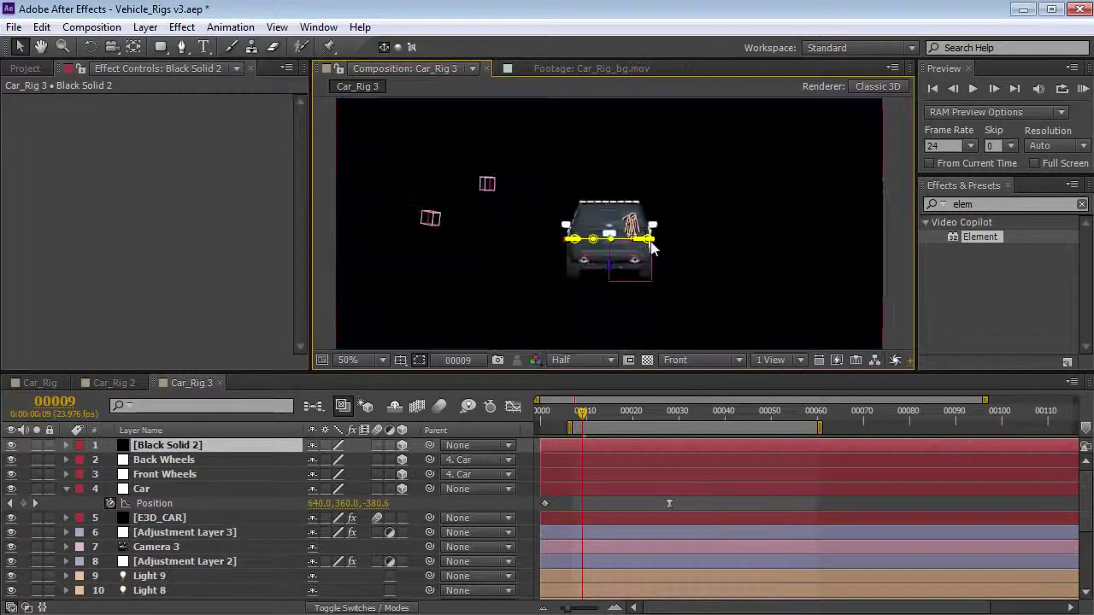
scroll(603, 268, "up", 3)
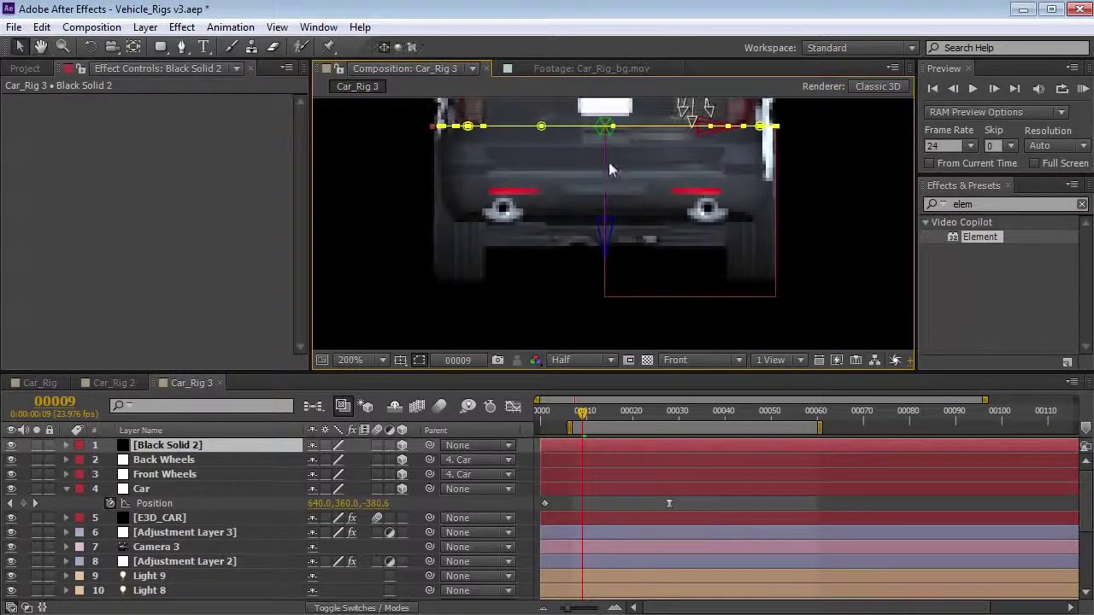
left_click_drag(609, 168, 596, 323)
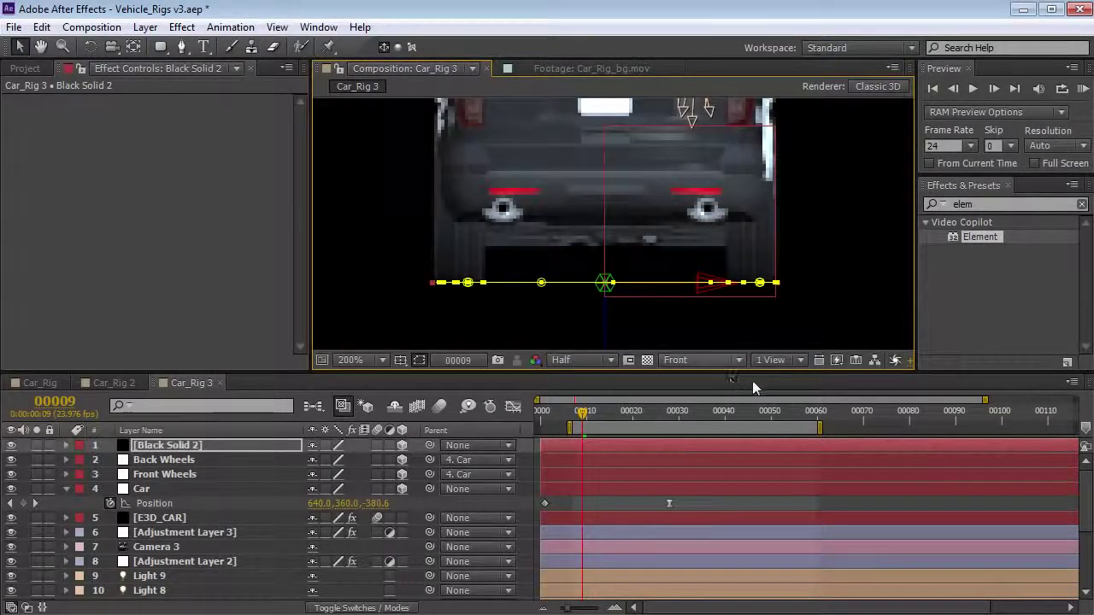
Return the composition to the Active Camera view and rename the black solid as Shadow.
left_click(710, 360)
left_click(716, 315)
key("space")
left_click_drag(728, 202, 637, 224)
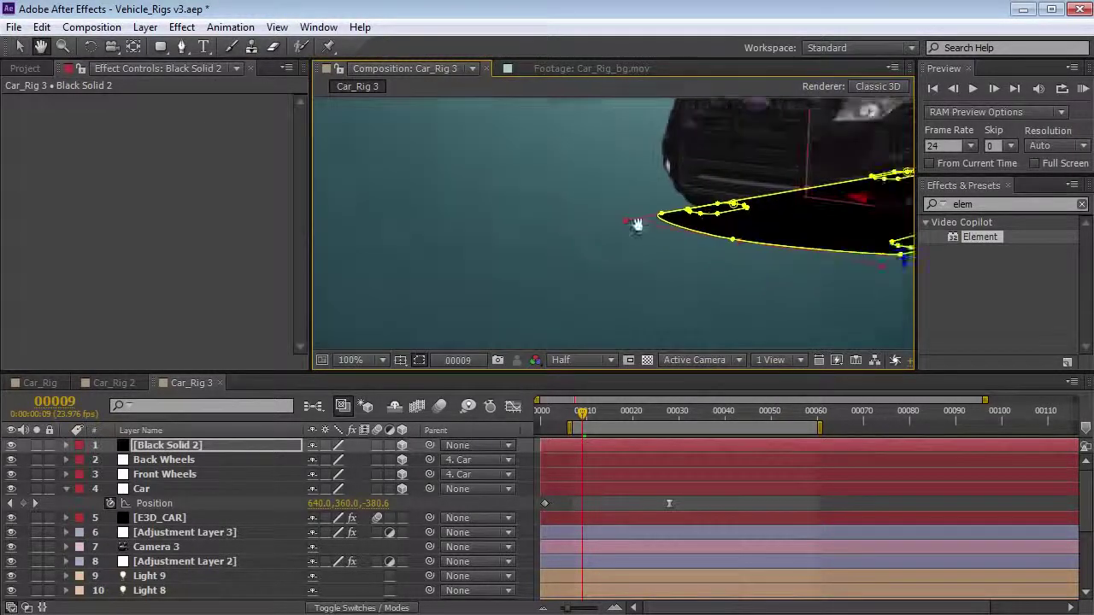
scroll(637, 224, "down", 2)
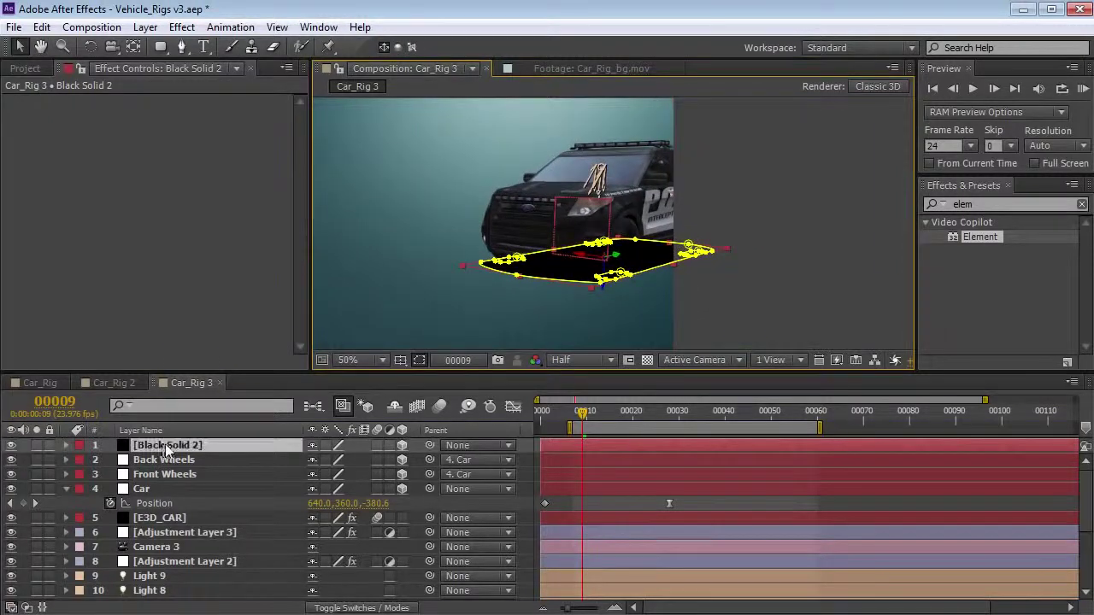
key("Return")
type("Shadow")
key("Return")
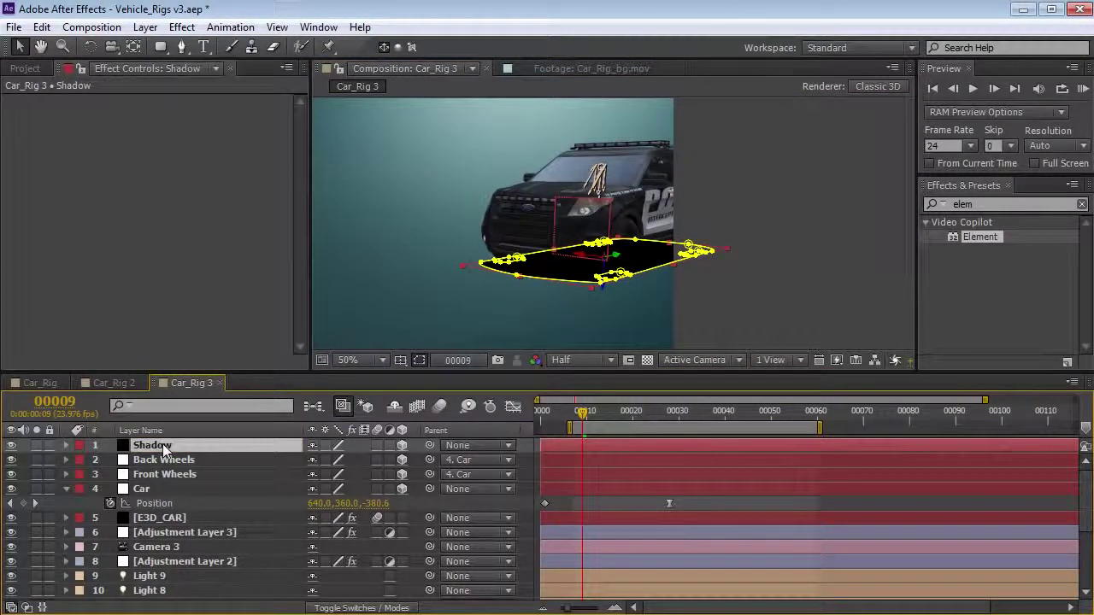
Place the Shadow layer directly below E3D_CAR and move both layers down the stack to just above BG.
left_click_drag(163, 444, 172, 520)
left_click(161, 503, "shift")
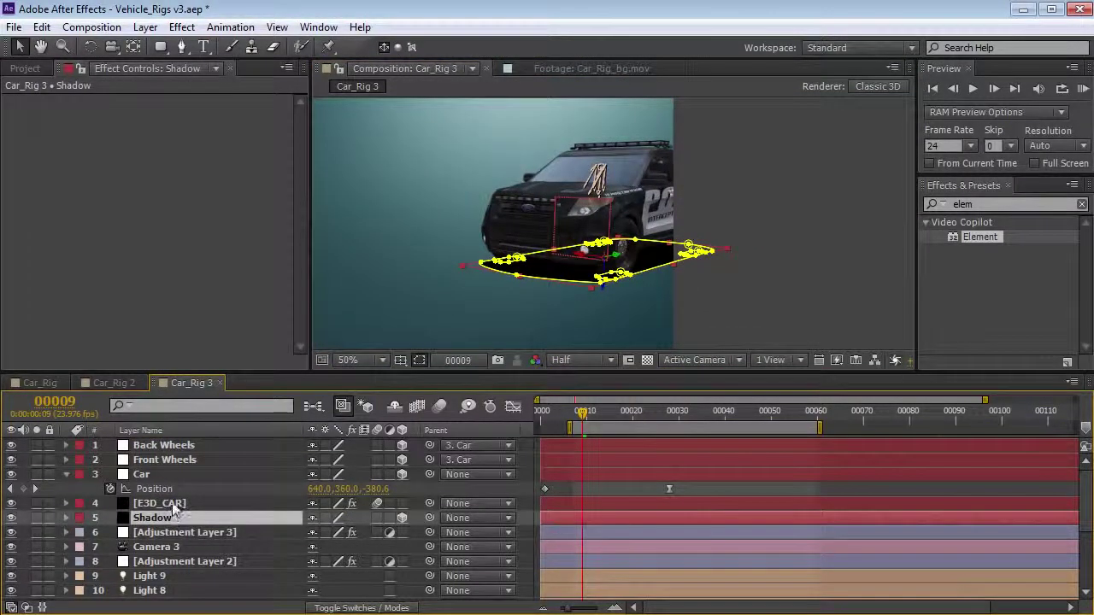
key("grave")
left_click_drag(155, 203, 157, 385)
left_click(153, 386)
left_click(158, 364)
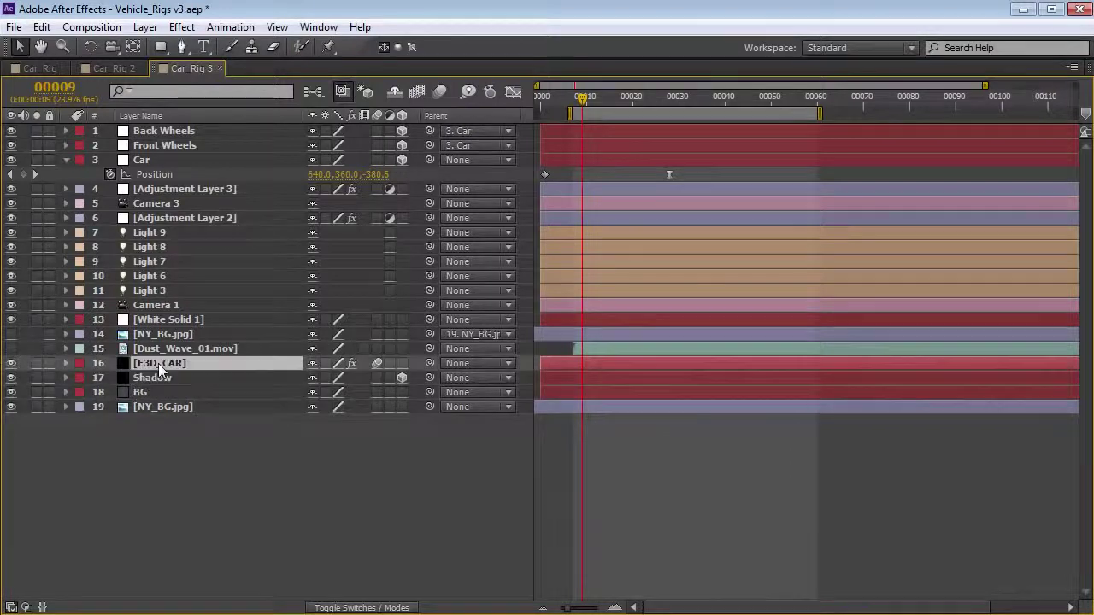
Move the Back Wheels, Front Wheels and Car nulls to just above E3D_CAR and collapse Car's properties.
left_click(137, 162)
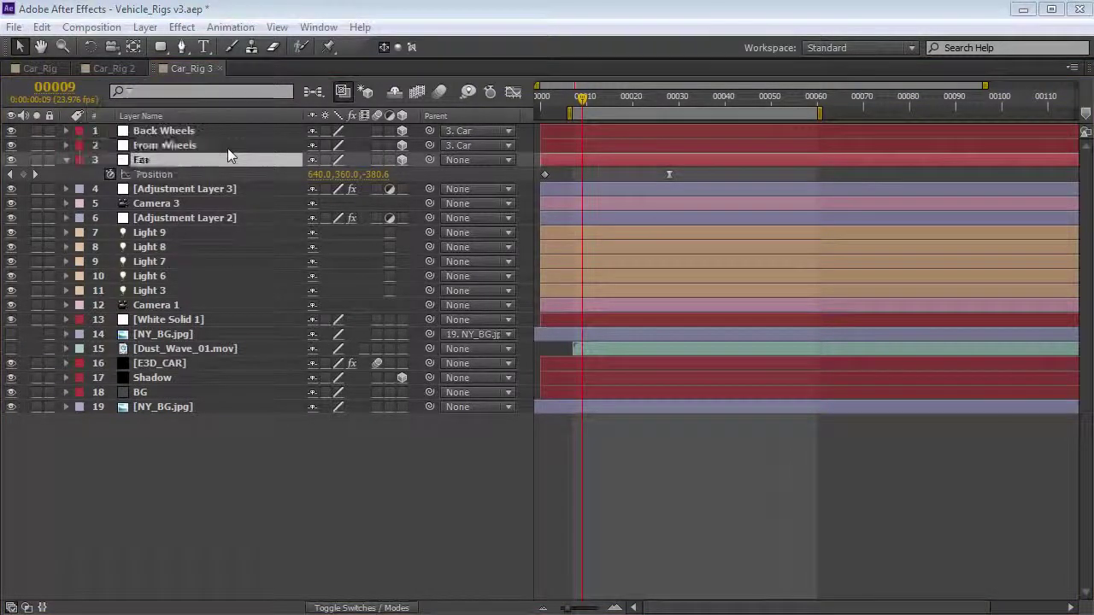
left_click(151, 134, "shift")
left_click_drag(153, 163, 151, 360)
left_click(142, 368)
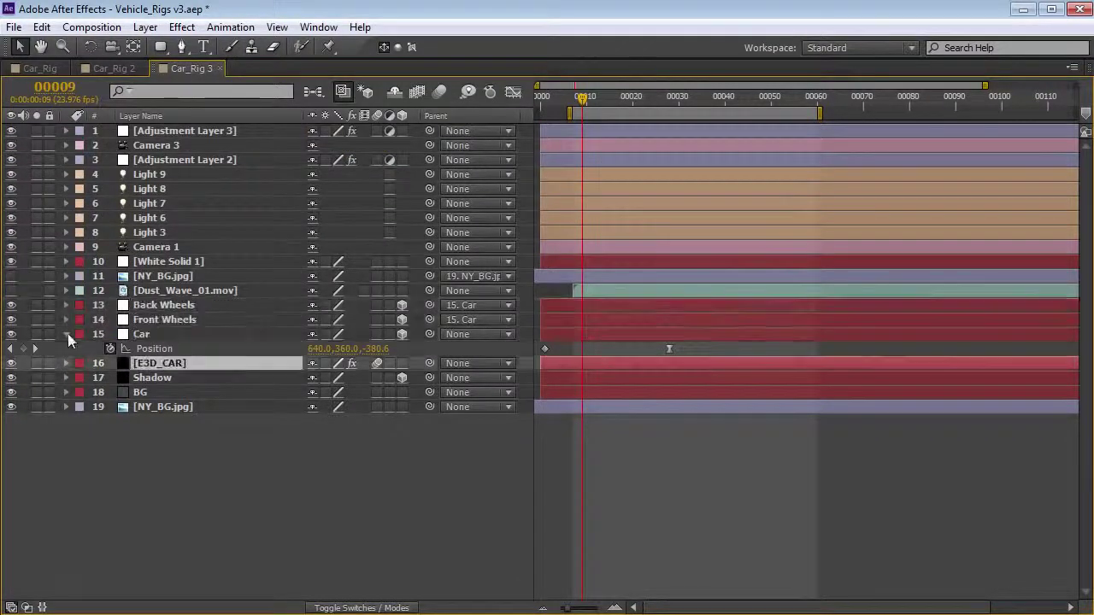
key("F2")
left_click(65, 335)
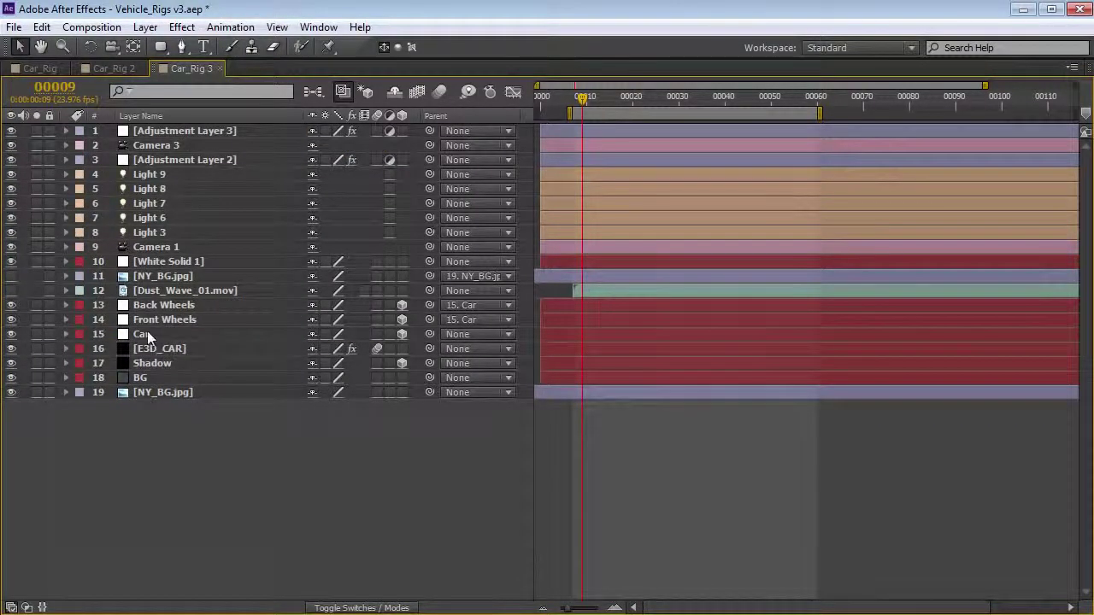
left_click(151, 349)
key("grave")
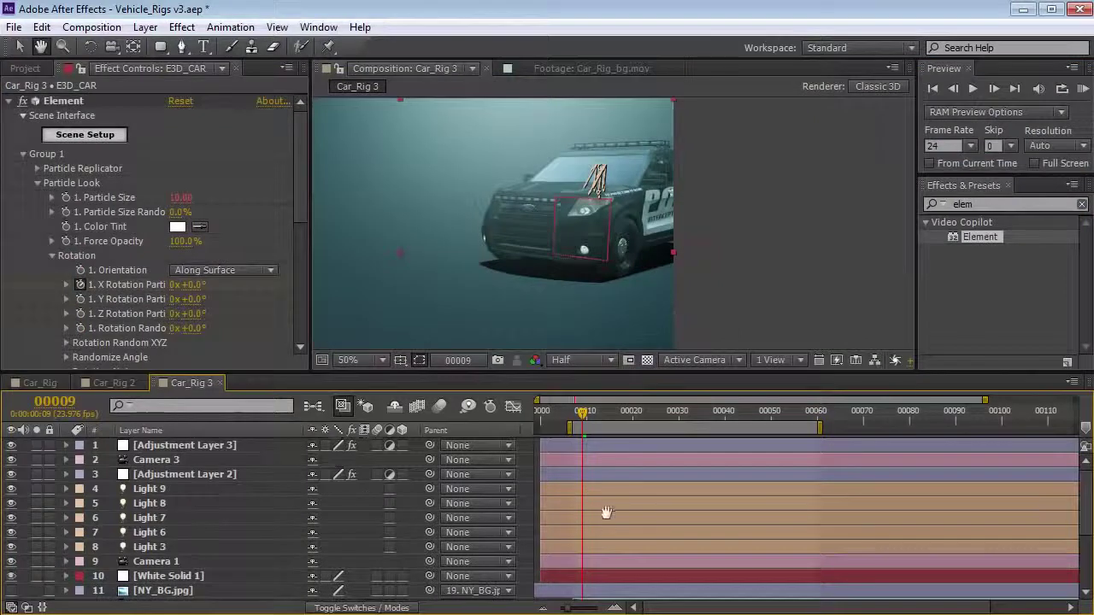
Set the Mask Feather of the Shadow layer's Mask 1 to 71 pixels.
scroll(160, 552, "down", 3)
left_click(151, 577)
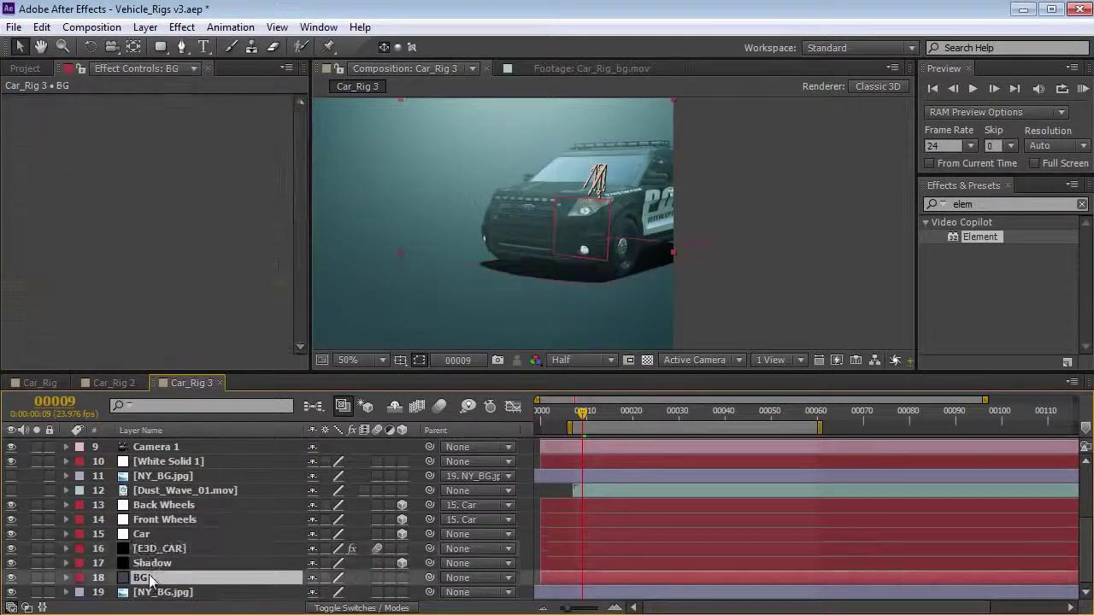
left_click(152, 564)
key("f")
left_click_drag(303, 537, 405, 478)
scroll(304, 477, "down", 2)
Set the Mask Feather of the four tire masks, Mask 2 to Mask 5, to 15 pixels and hide the mask outlines.
key("v")
left_click(594, 513)
scroll(628, 321, "up", 1)
key("space")
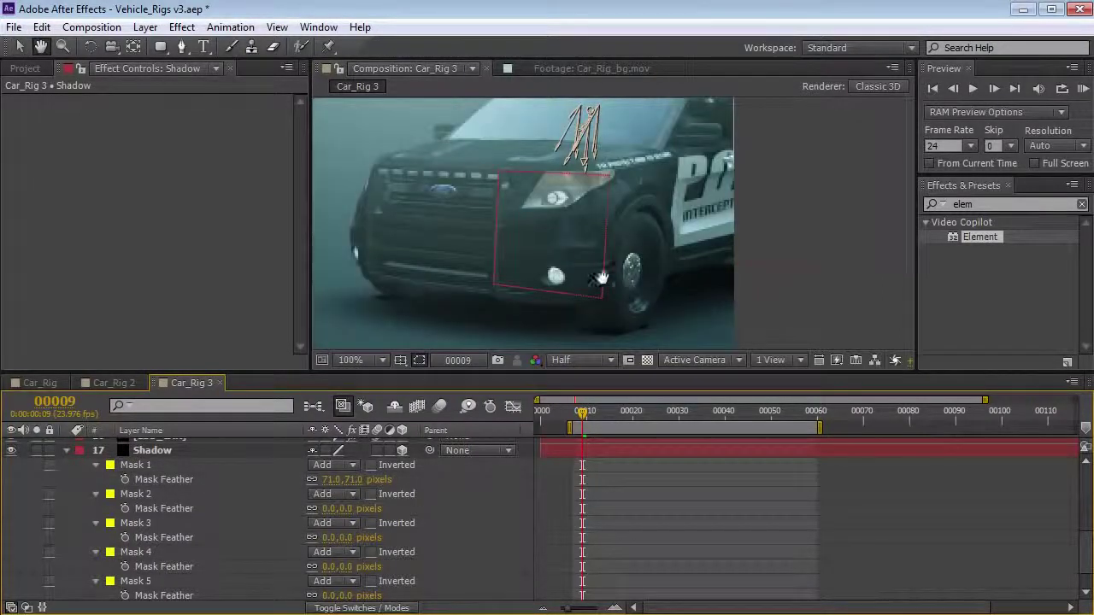
left_click_drag(601, 279, 552, 227)
key("v")
left_click(143, 498)
key("space")
left_click_drag(230, 548, 230, 518)
left_click(139, 551, "shift")
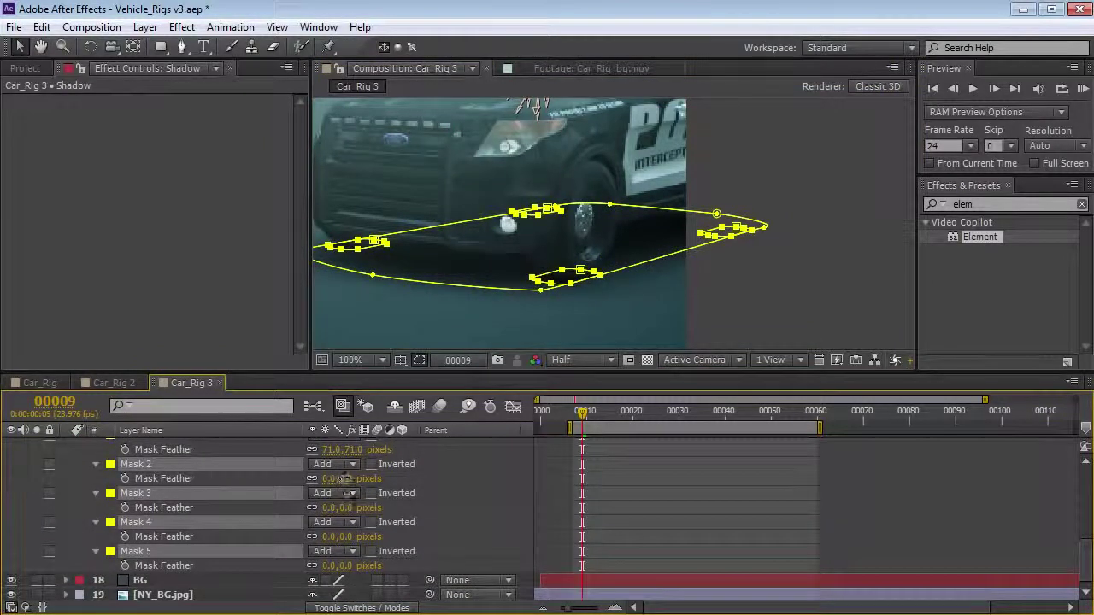
mouse_move(344, 479)
left_mouse_down()
mouse_move(313, 484)
mouse_move(346, 483)
mouse_move(322, 485)
mouse_move(335, 486)
left_mouse_up()
left_click(419, 360)
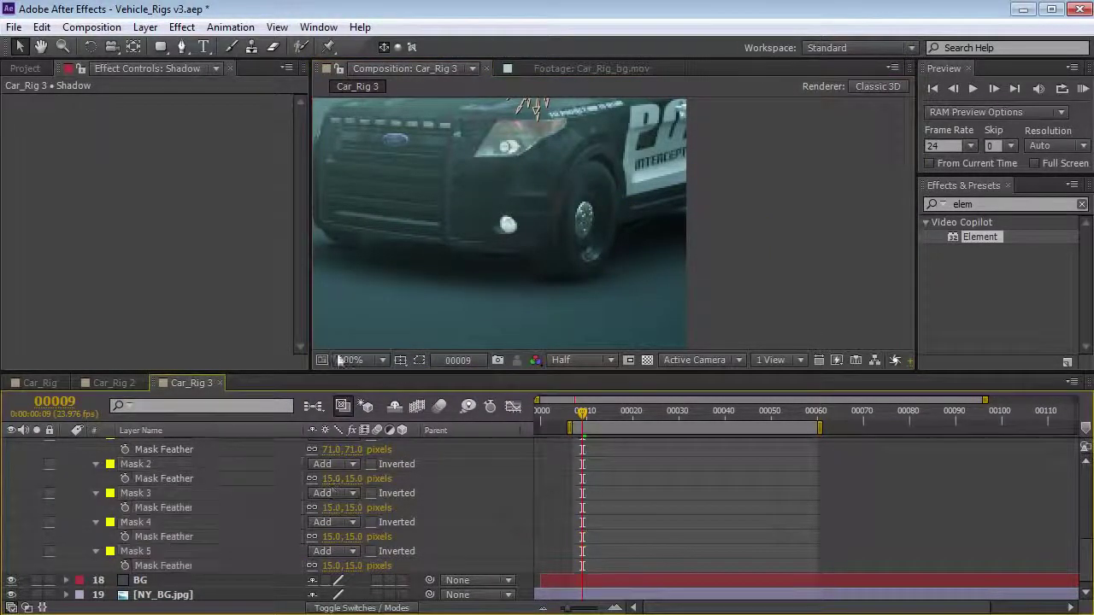
Set Mask 1 of the Shadow layer to an expansion of -7 pixels and a feather of 65 pixels.
scroll(207, 486, "up", 3)
left_click(157, 510)
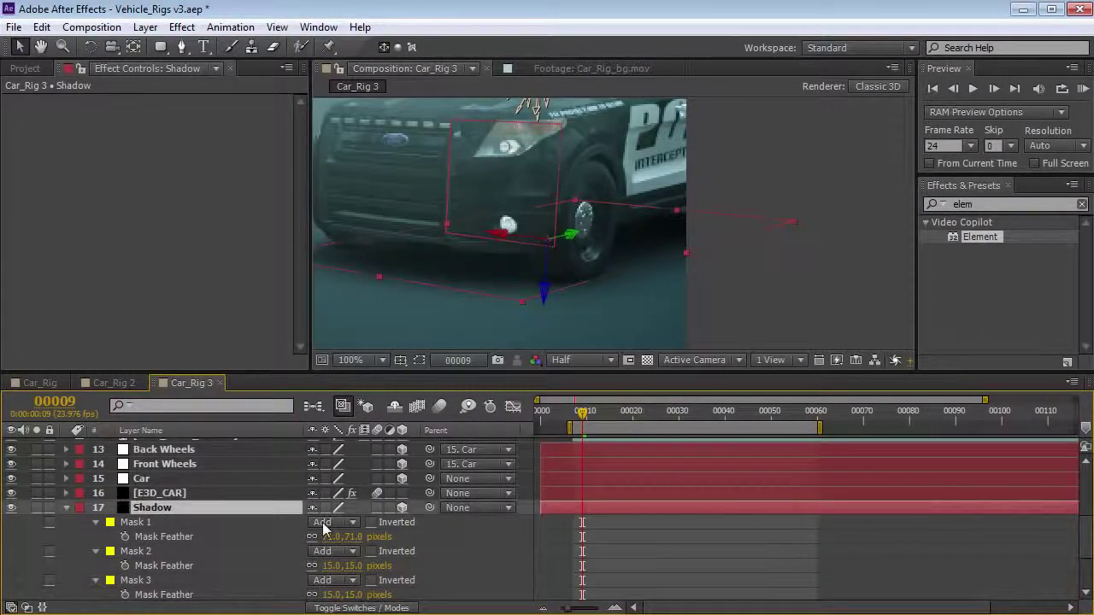
key("u")
key("m")
key("m")
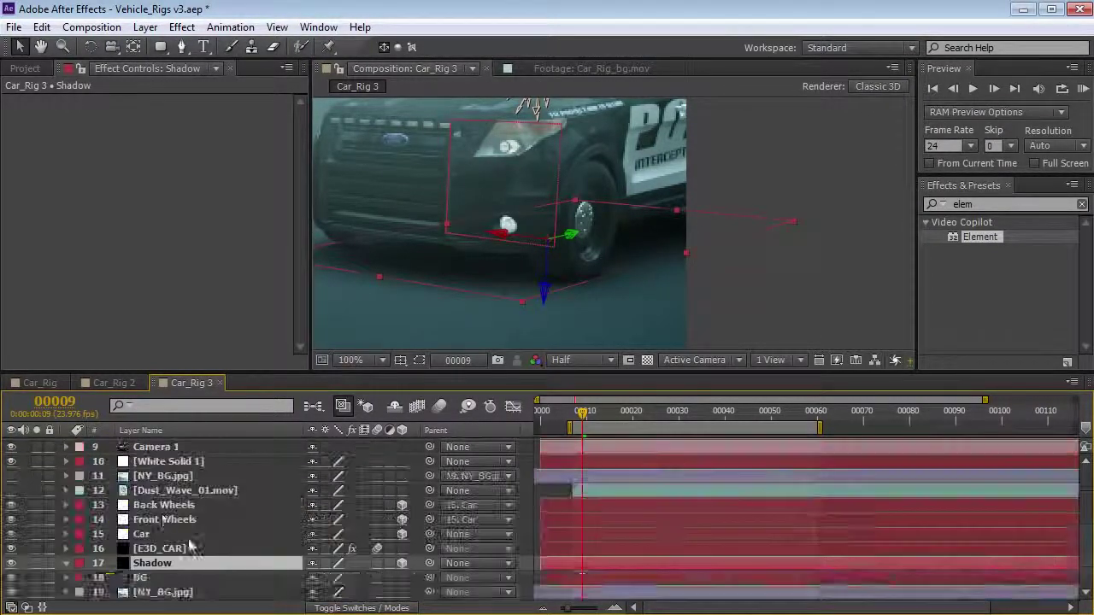
key("m")
key("m")
scroll(318, 547, "down", 3)
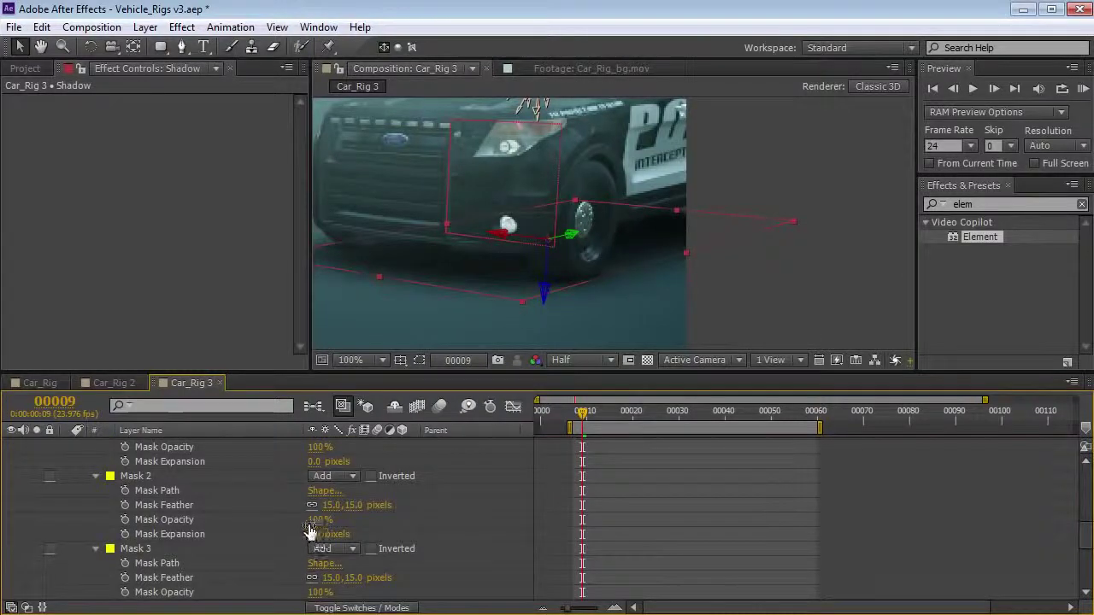
scroll(276, 528, "up", 2)
mouse_move(317, 552)
left_mouse_down()
mouse_move(278, 549)
mouse_move(311, 548)
left_mouse_up()
left_click_drag(356, 519, 351, 518)
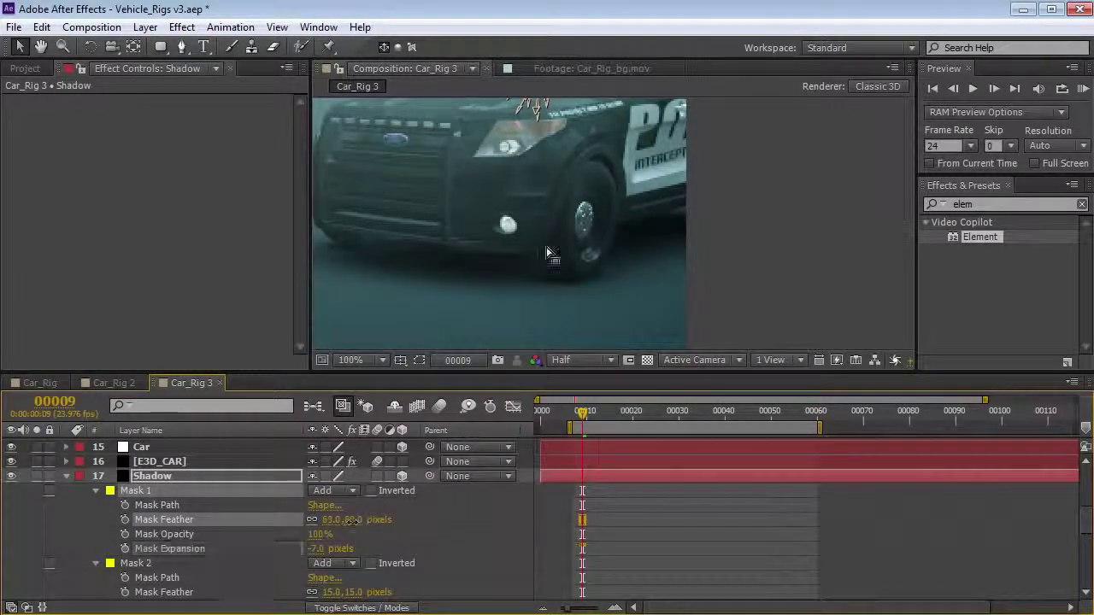
Collapse the Shadow layer's mask properties and parent the layer to the Car null.
scroll(547, 251, "down", 1)
key("space")
left_click_drag(625, 238, 664, 245)
key("v")
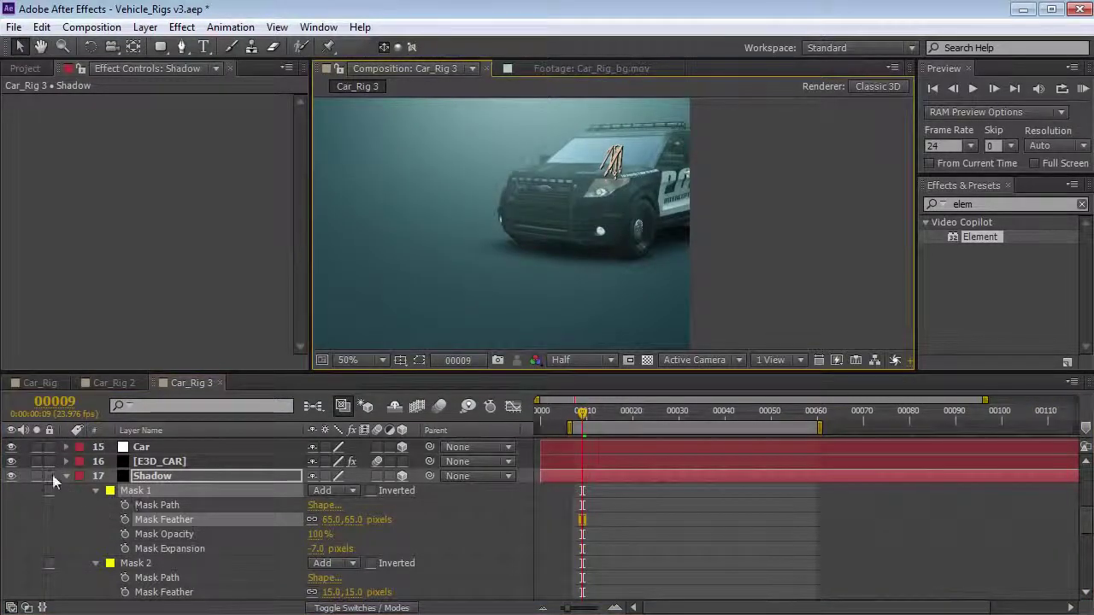
left_click(65, 476)
left_click(150, 550)
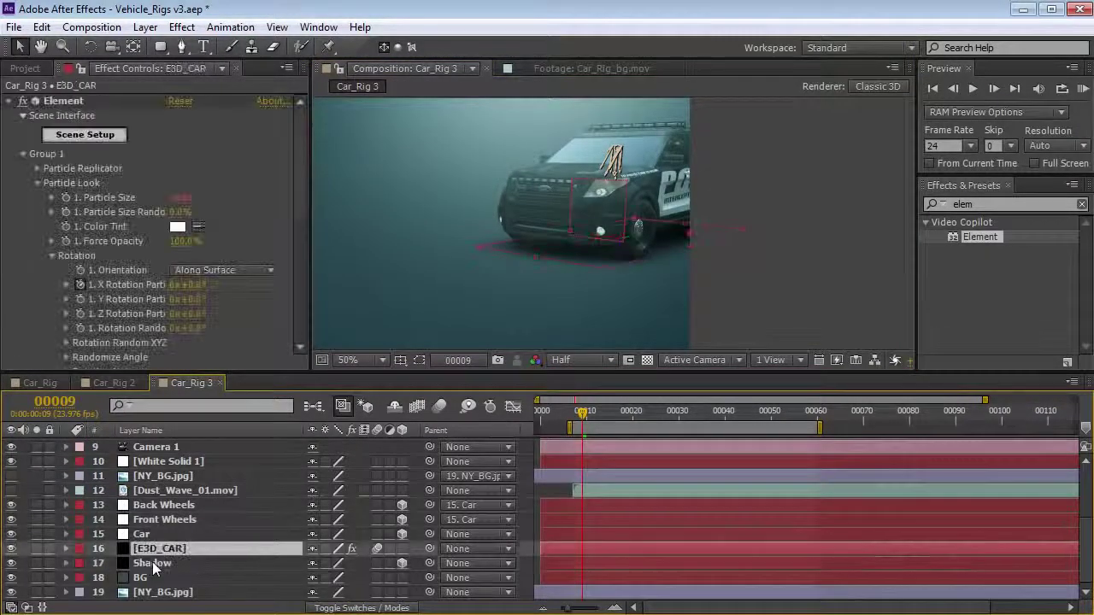
left_click(152, 563)
left_click_drag(429, 564, 154, 535)
left_click(145, 534)
At frame 36, shrink the shadow mask under the near front tire from its outer front corner.
left_click_drag(589, 422, 623, 414)
key("space")
left_click_drag(520, 273, 536, 272)
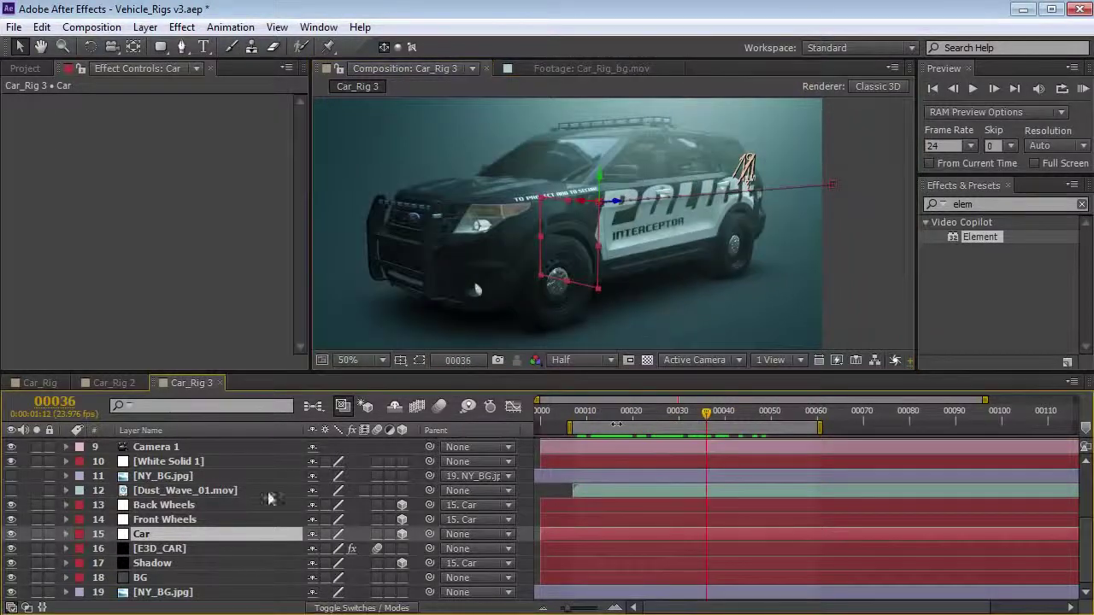
left_click(612, 310)
scroll(451, 274, "up", 8)
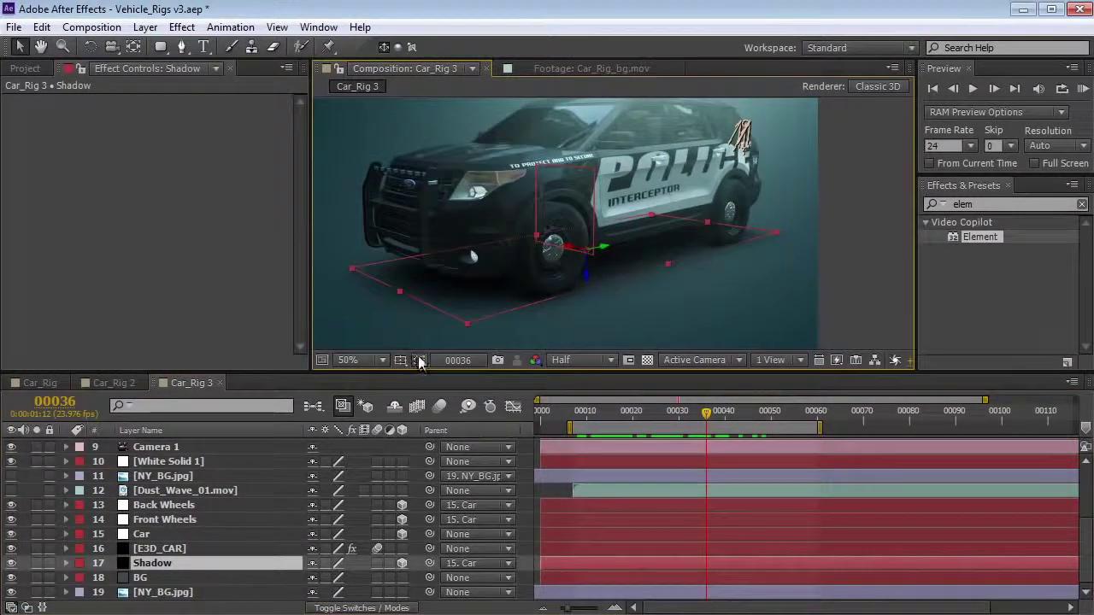
double_click(442, 261)
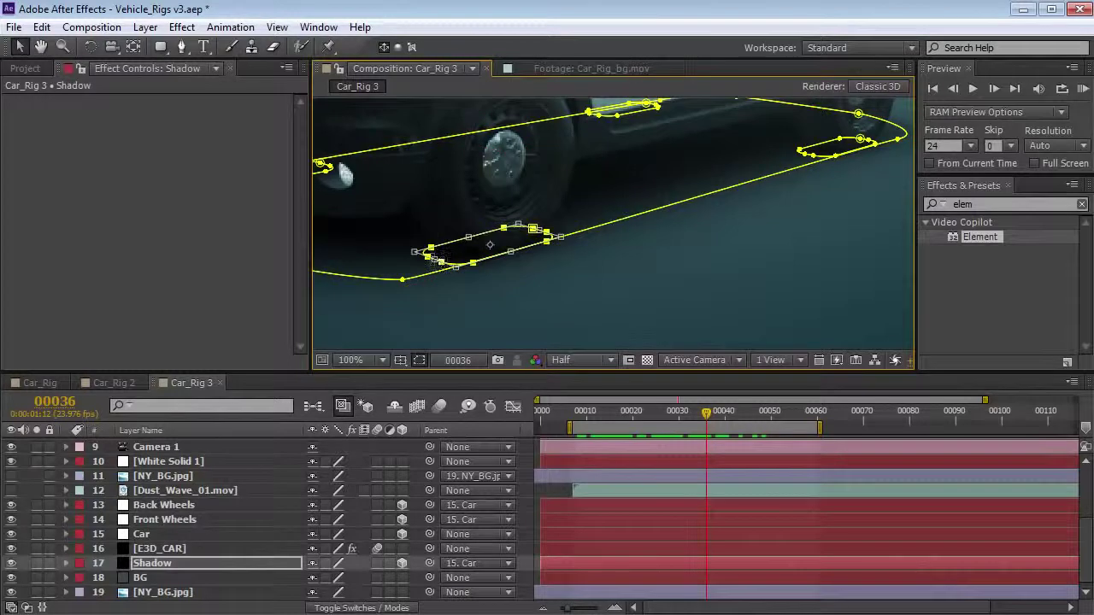
left_click_drag(436, 259, 468, 251)
key("space")
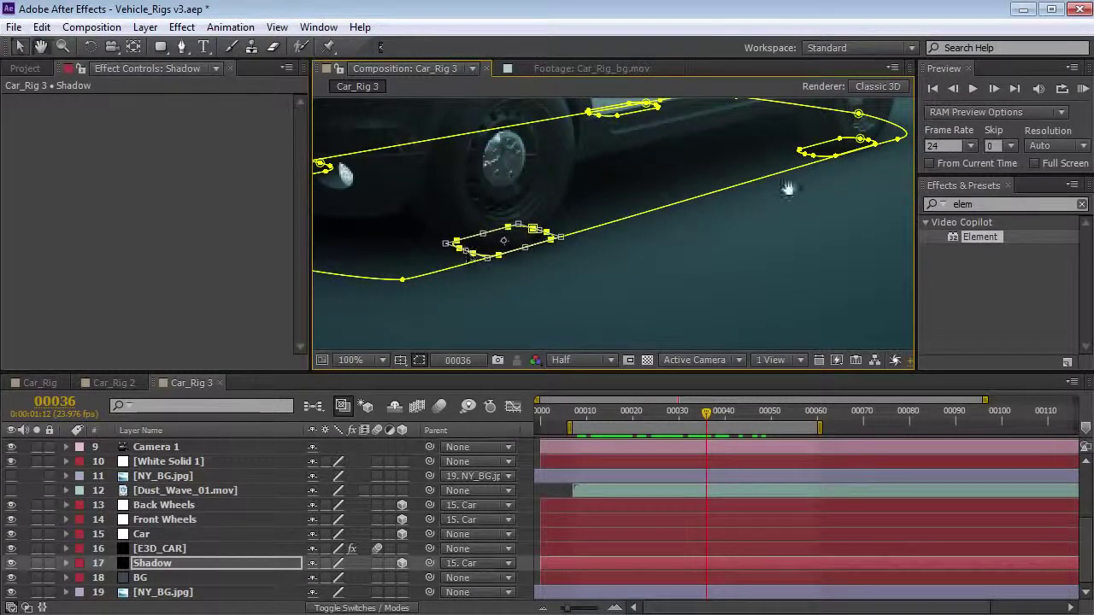
left_click_drag(789, 188, 629, 272)
double_click(654, 238)
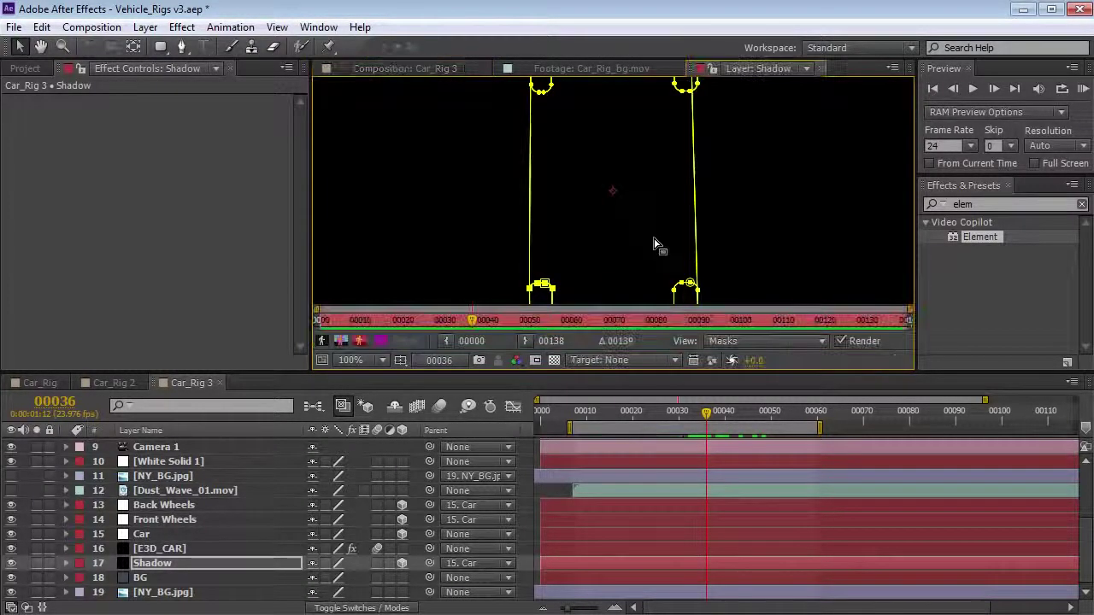
left_click(404, 68)
left_click_drag(470, 271, 610, 232)
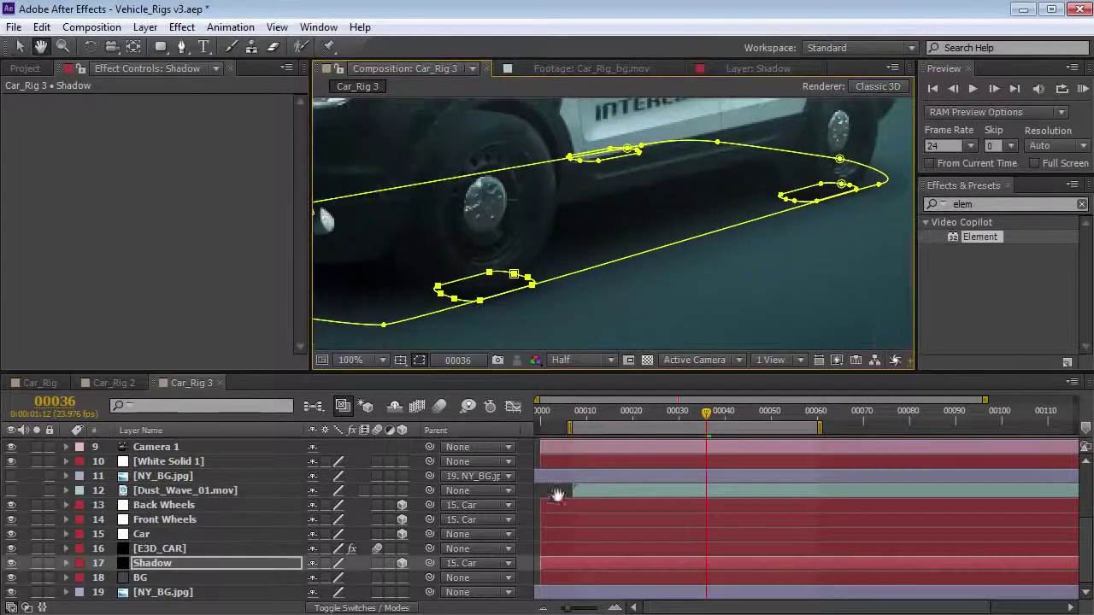
Hide the mask outlines and scrub through the Car_Rig 3 animation to check the shadow under the moving car.
left_click(419, 360)
key("space")
scroll(543, 237, "down", 1)
left_click_drag(581, 199, 733, 256)
key("v")
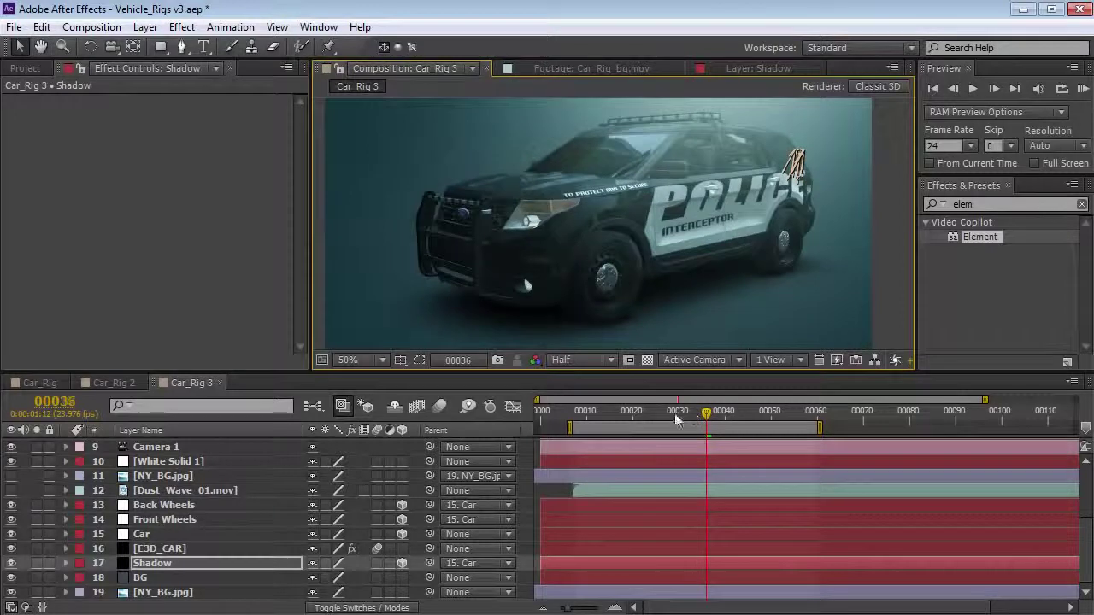
left_click_drag(706, 415, 665, 423)
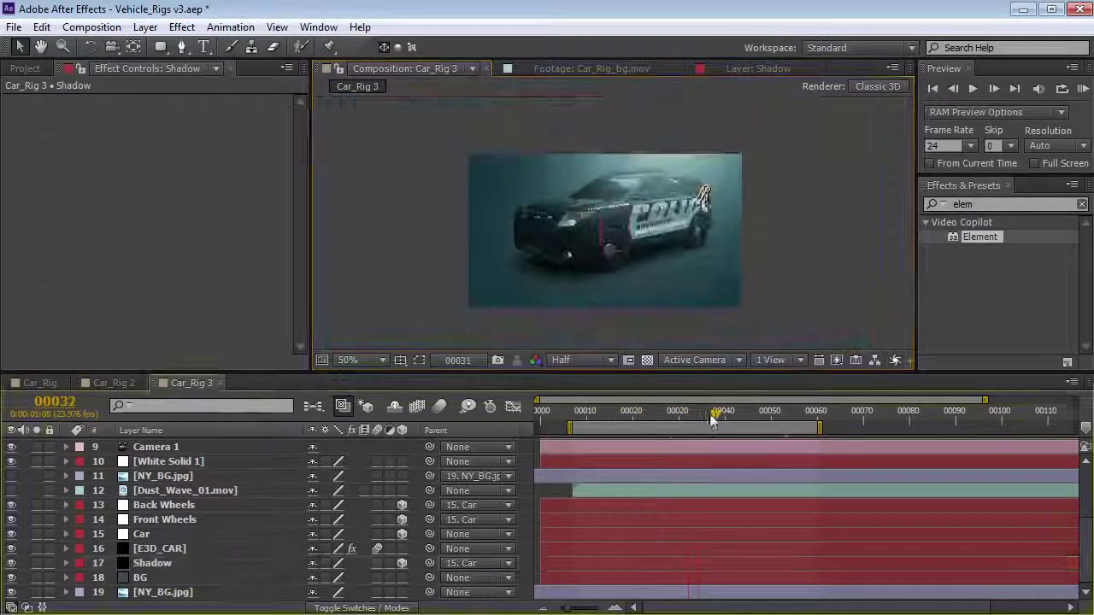
left_click_drag(711, 418, 590, 418)
Open the Car_Rig 2 composition and scrub to frame 20 to examine the headlights on the ground.
left_click(118, 382)
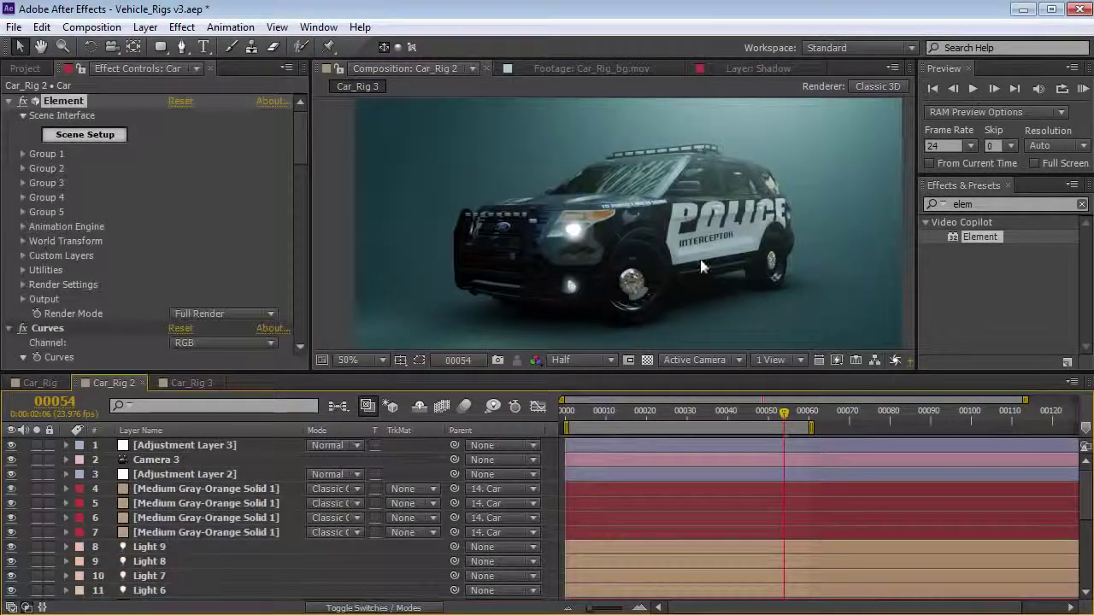
left_click(717, 416)
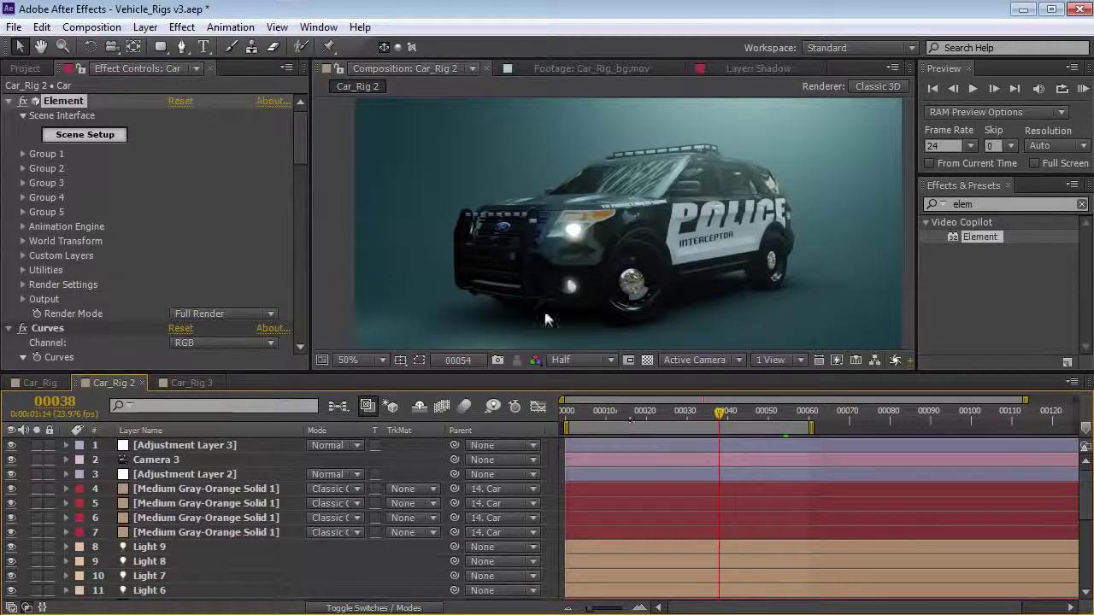
mouse_move(661, 416)
left_mouse_down()
mouse_move(578, 416)
mouse_move(646, 416)
left_mouse_up()
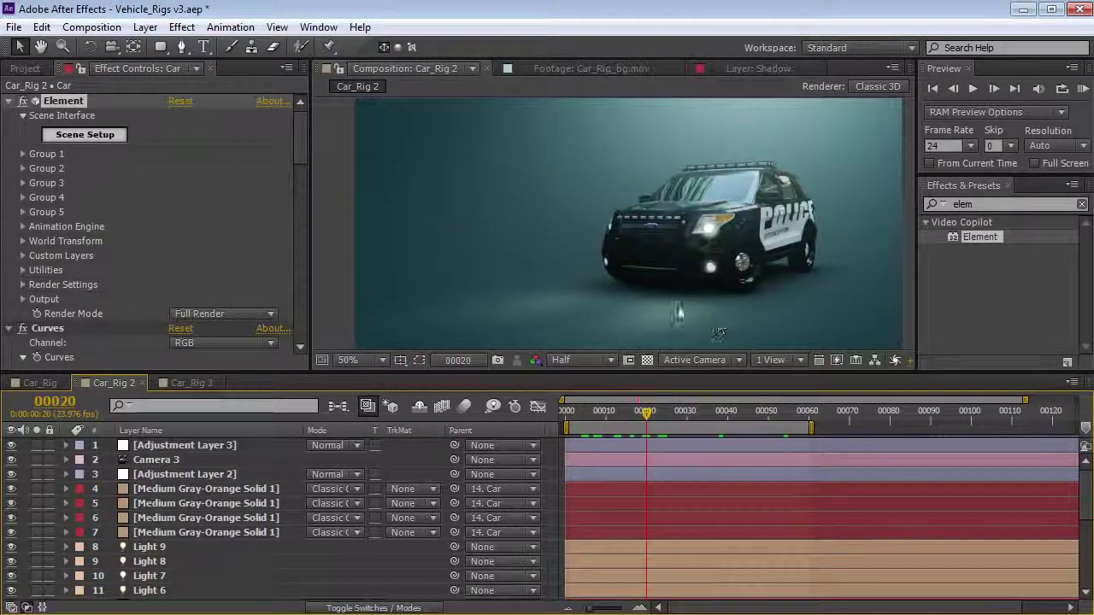
Select the four Medium Gray-Orange Solid 1 layers to inspect their placement in front of the car.
left_click(41, 492)
key("space")
left_click_drag(640, 251, 663, 166)
left_click_drag(36, 489, 39, 531)
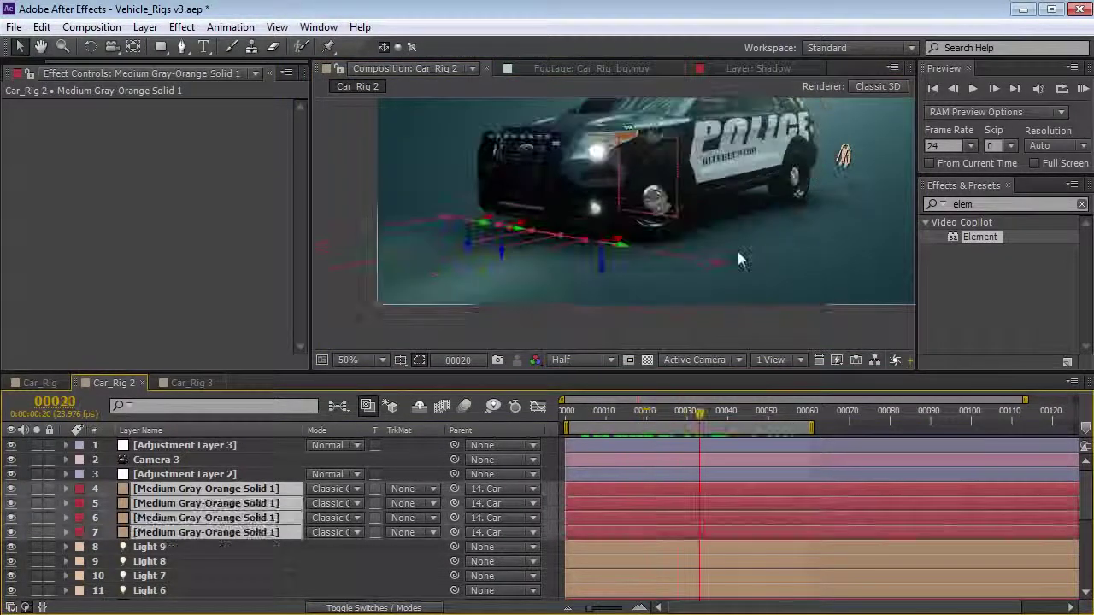
In Car_Rig 2, select the Shadow and Shadow 3 layers to examine their masks under the wheels around frame 33.
key("space")
left_click_drag(774, 206, 721, 225)
scroll(721, 225, "up", 1)
left_click_drag(806, 256, 696, 275)
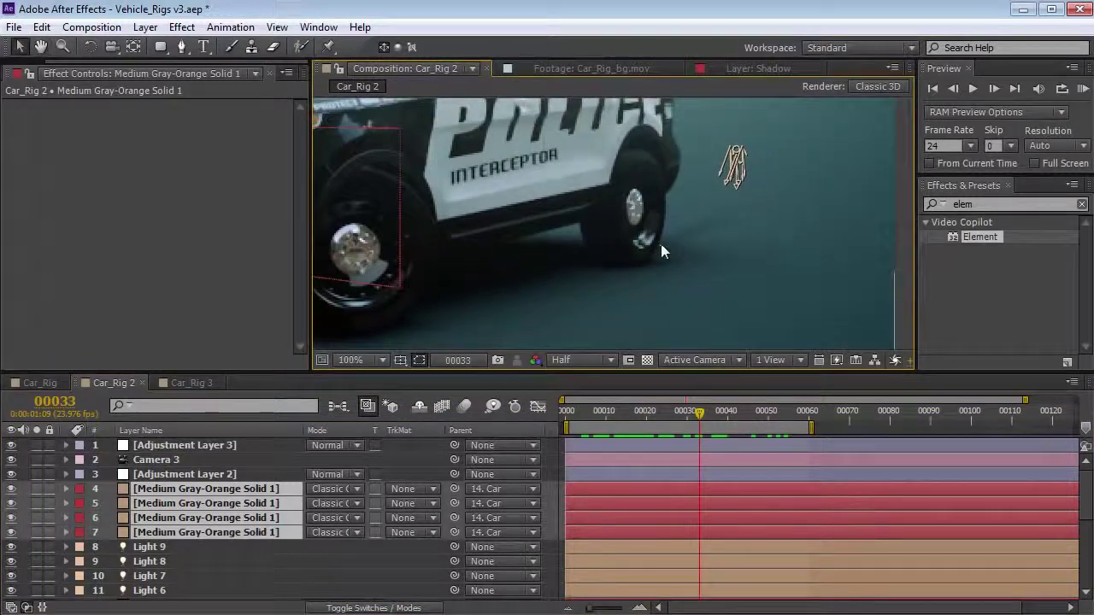
scroll(213, 544, "down", 5)
left_click(156, 534)
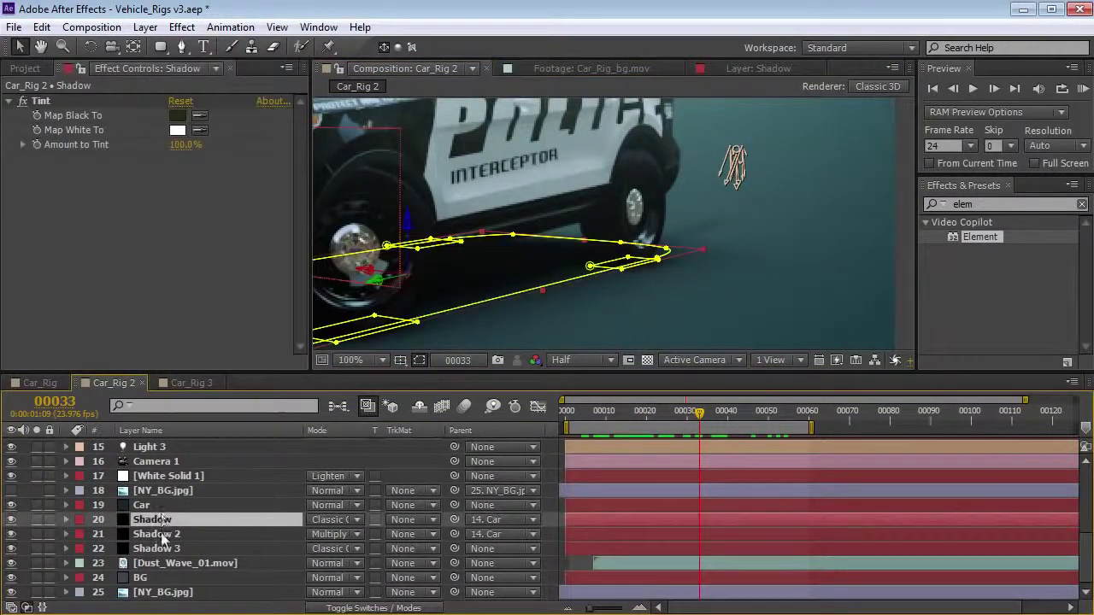
left_click(163, 549)
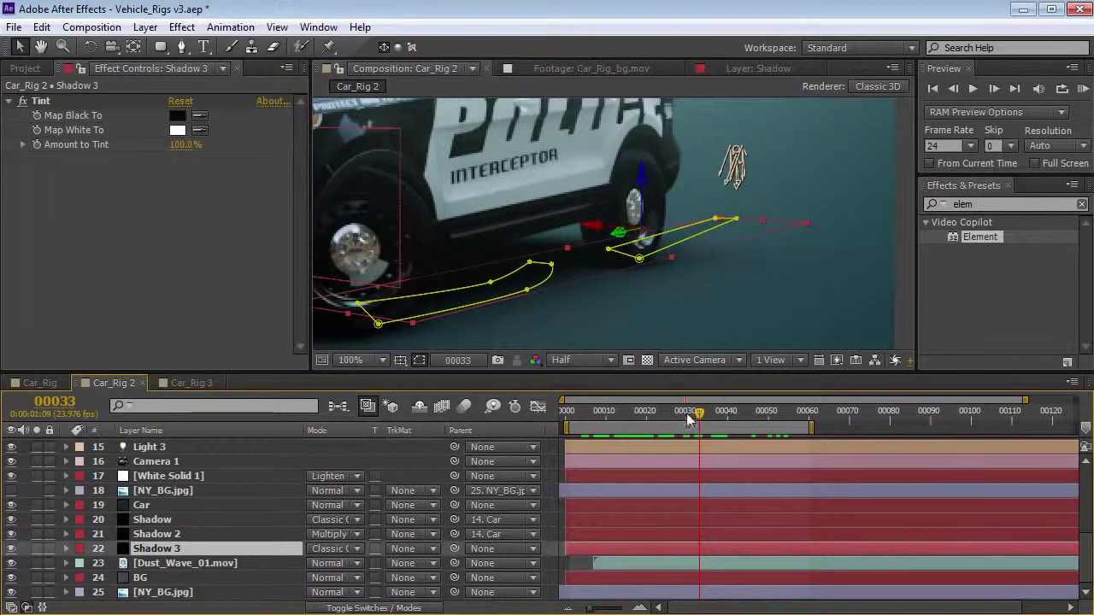
mouse_move(692, 420)
left_mouse_down()
mouse_move(601, 430)
mouse_move(708, 416)
mouse_move(684, 414)
mouse_move(696, 414)
left_mouse_up()
In Car_Rig 3, enable ambient occlusion on the E3D_CAR layer, raise its AO Intensity and set AO Radius to 0.4.
left_click(191, 383)
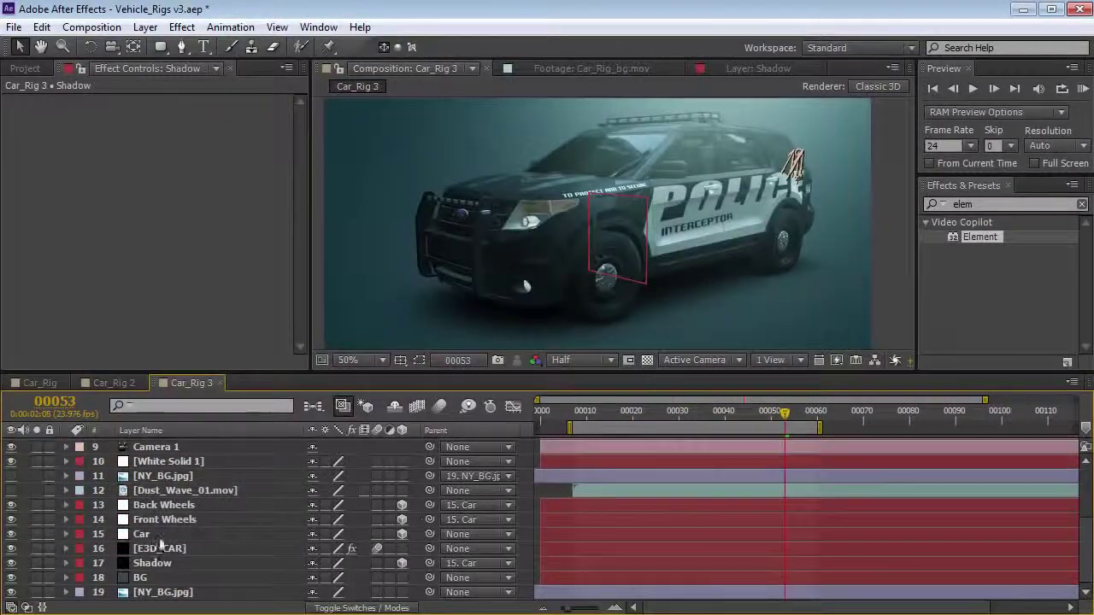
left_click(171, 549)
left_click_drag(302, 181, 294, 302)
left_click(23, 334)
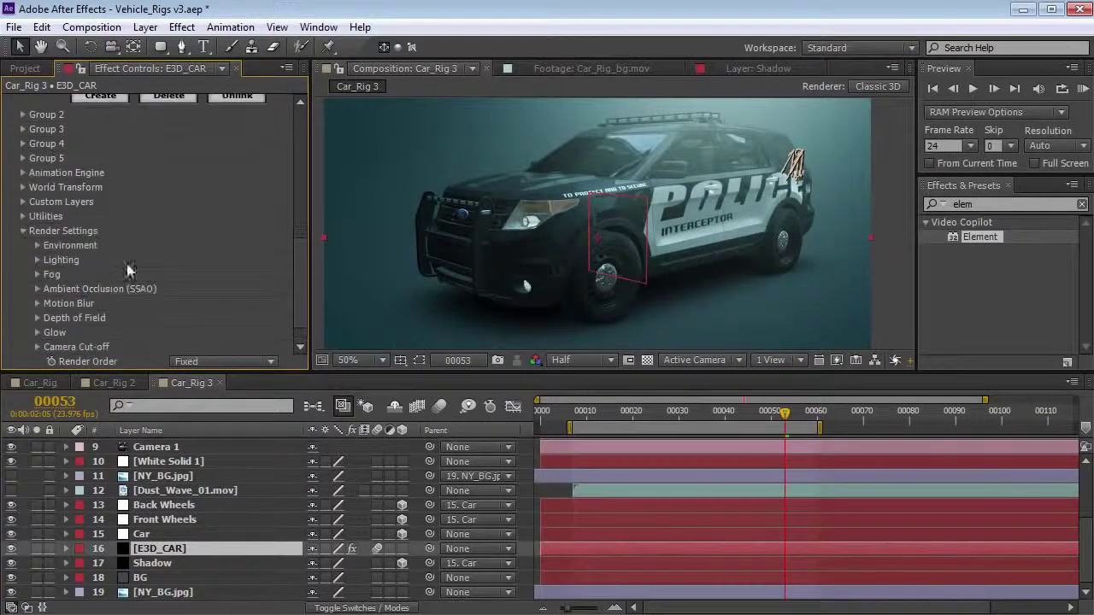
left_click(37, 289)
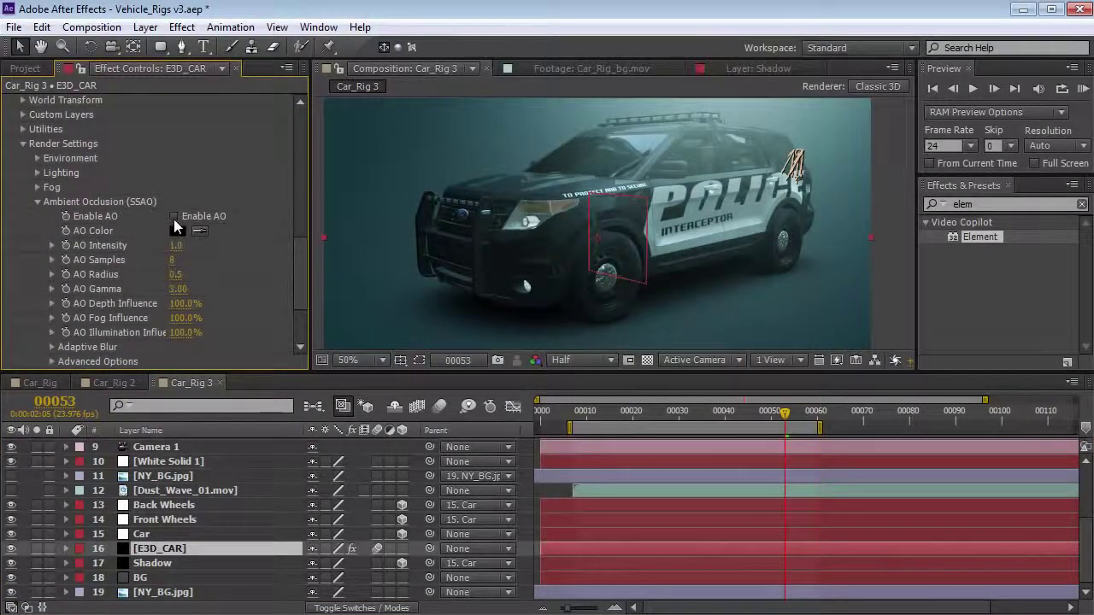
left_click(175, 217)
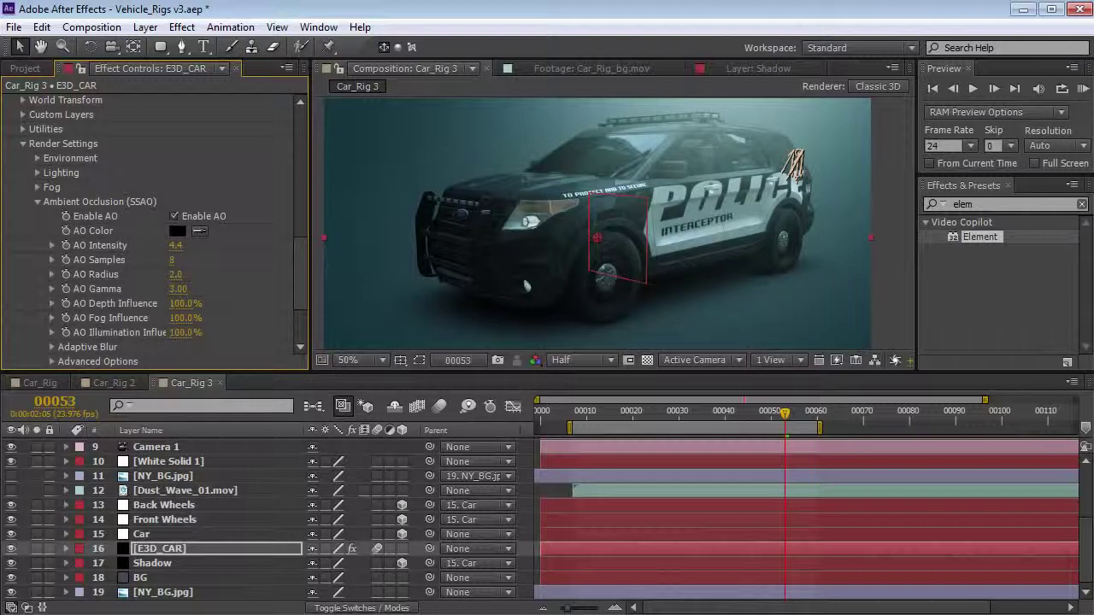
left_click_drag(211, 269, 172, 279)
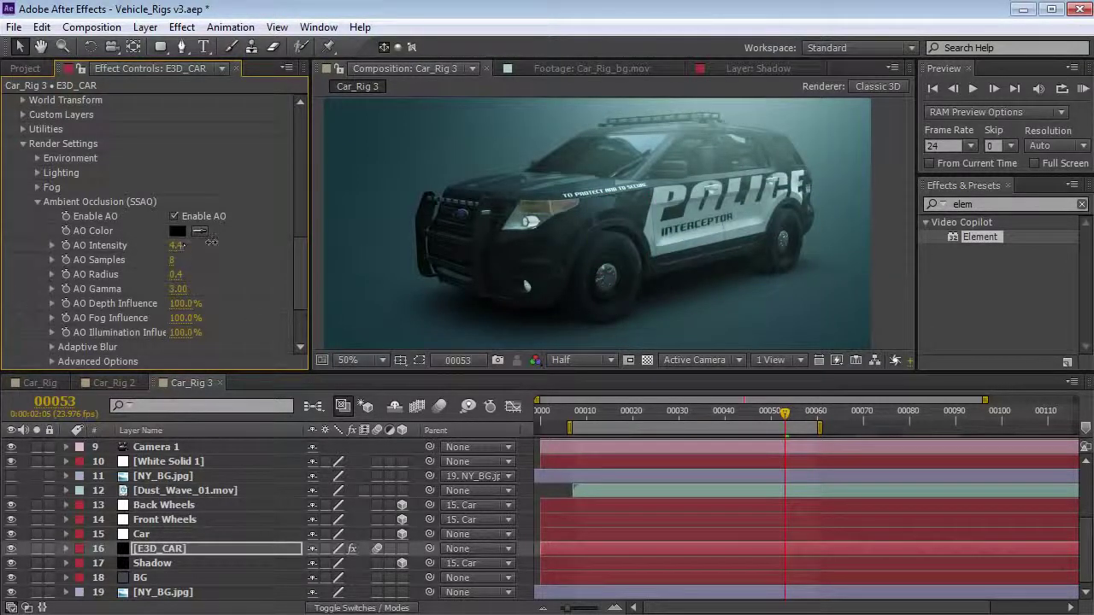
left_click_drag(211, 243, 213, 240)
Add a Curves effect to the E3D_CAR layer and shape a contrast curve with darker shadows and brighter midtones.
left_click(181, 27)
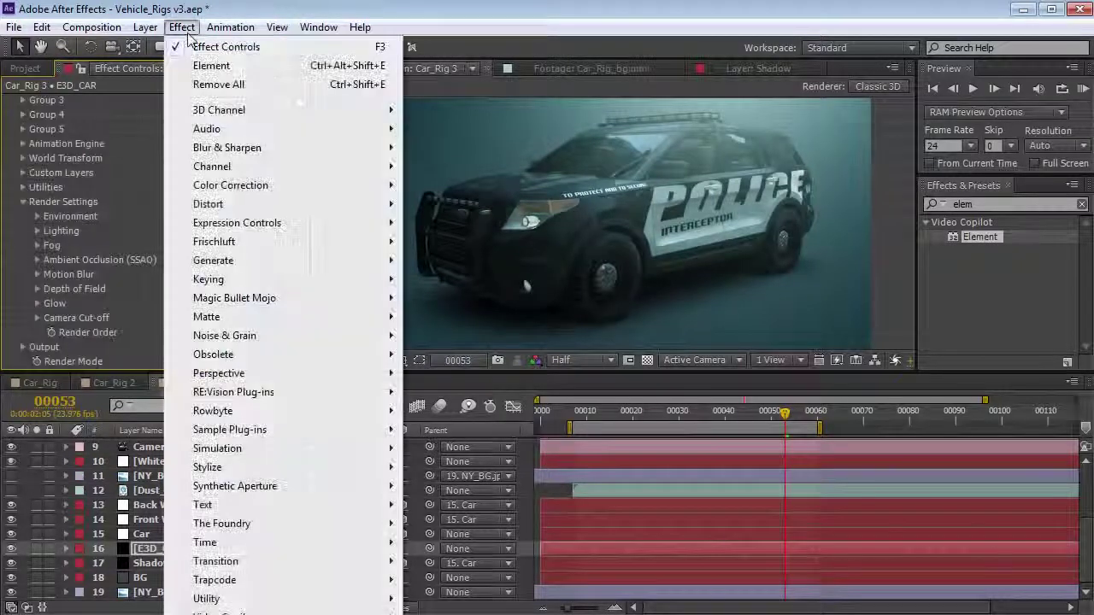
mouse_move(231, 185)
left_click(457, 523)
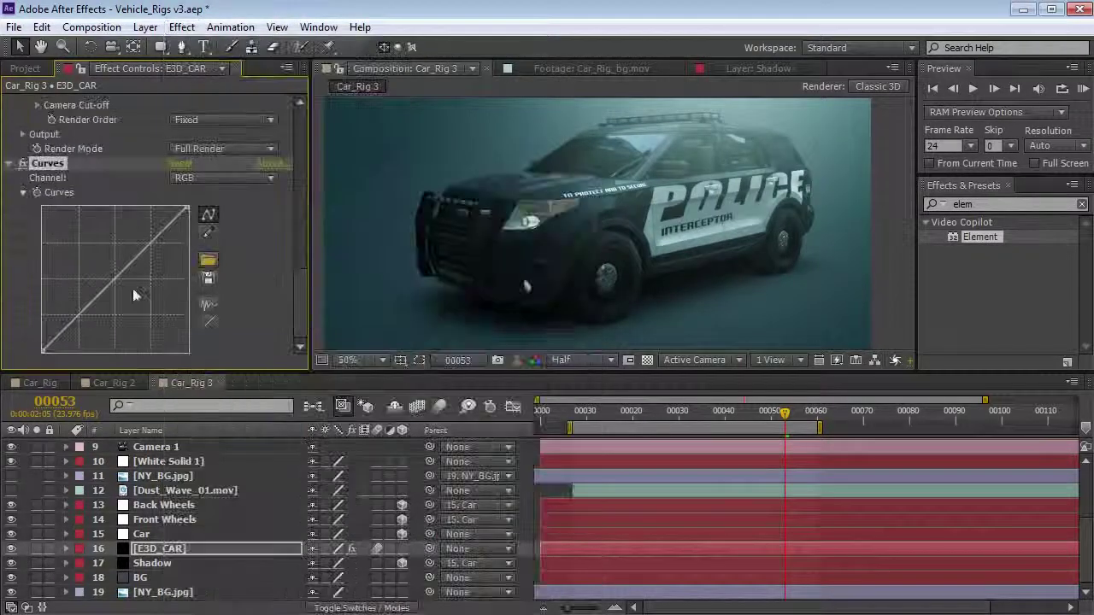
mouse_move(115, 282)
left_mouse_down()
mouse_move(56, 343)
mouse_move(114, 272)
left_mouse_up()
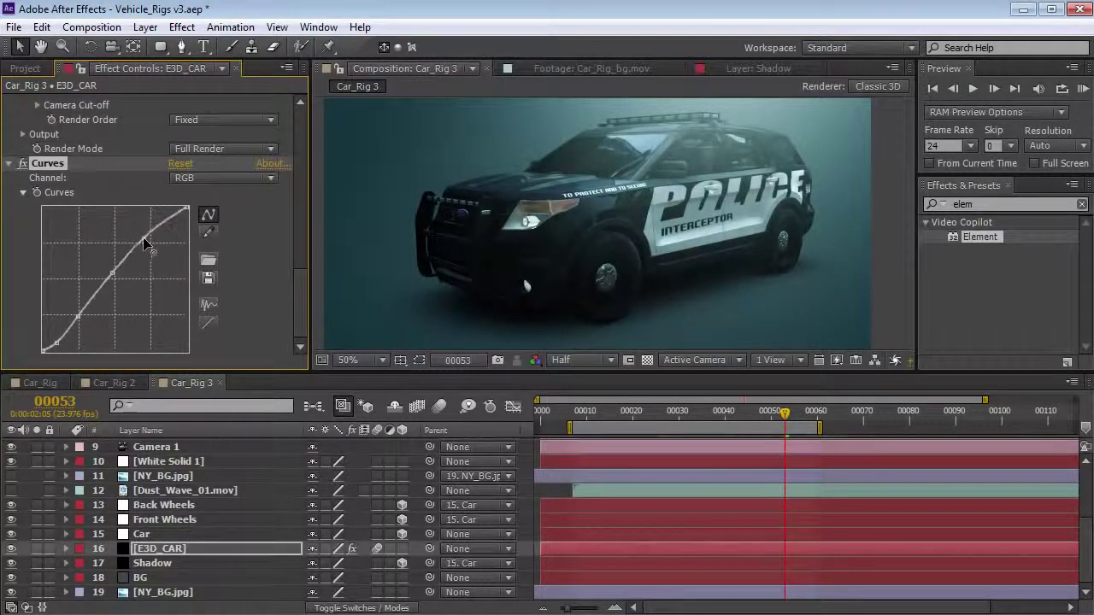
Raise the Reflect value in Element's Multi-Pass Mixer for the E3D_CAR layer to 2.74.
left_click_drag(303, 317, 300, 296)
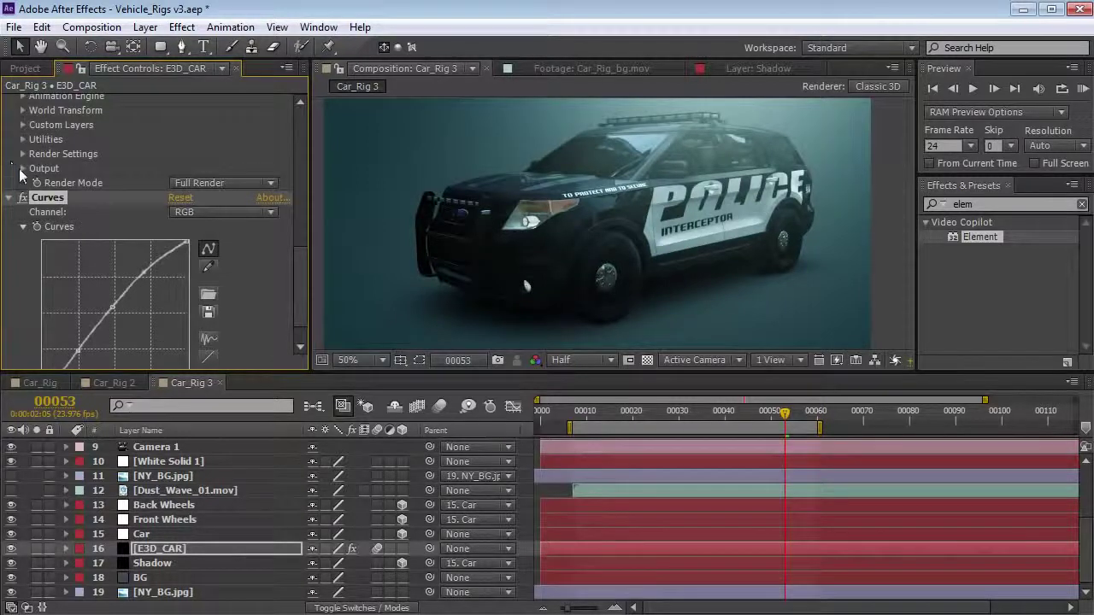
left_click(23, 168)
left_click(37, 227)
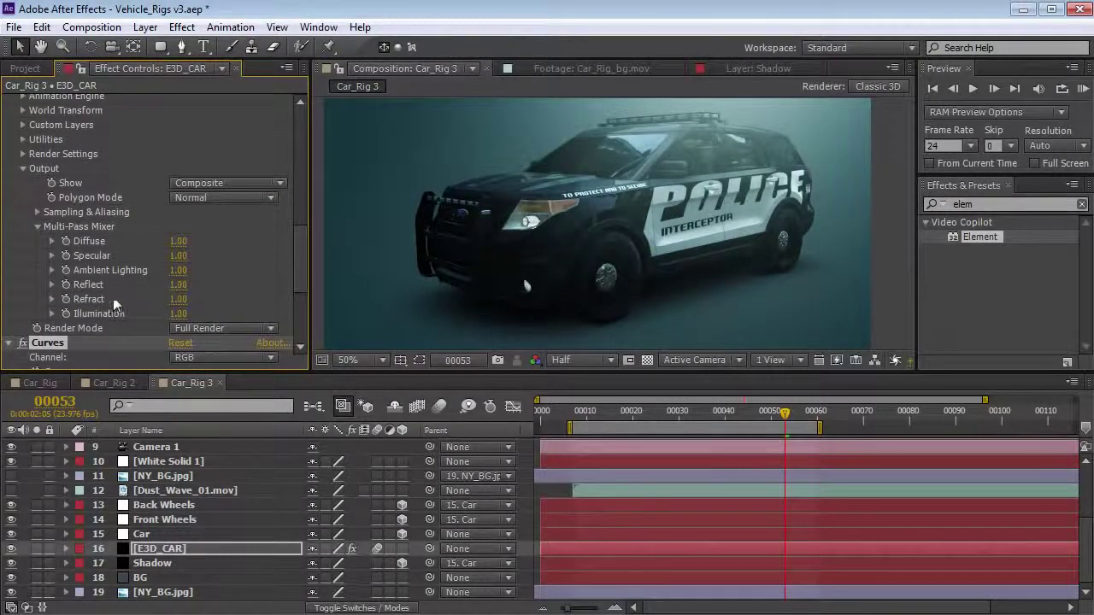
left_click_drag(178, 285, 220, 282)
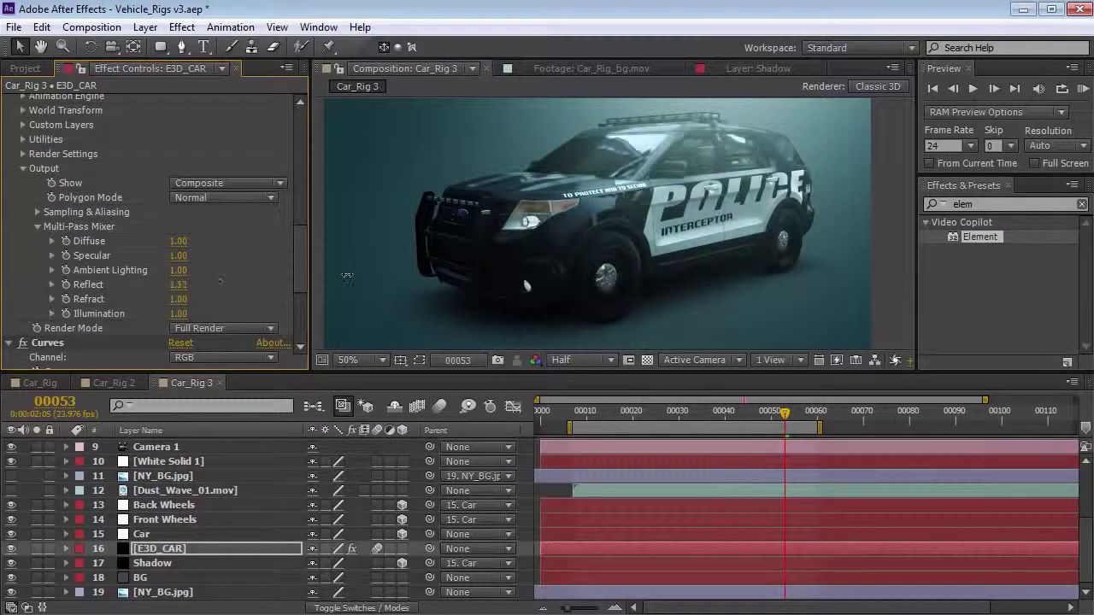
left_click_drag(347, 277, 318, 277)
Reveal the NY_BG.jpg street with BG hidden and the foreground copy shown, and move the camera so the car sits smaller beside the van.
left_click(12, 592)
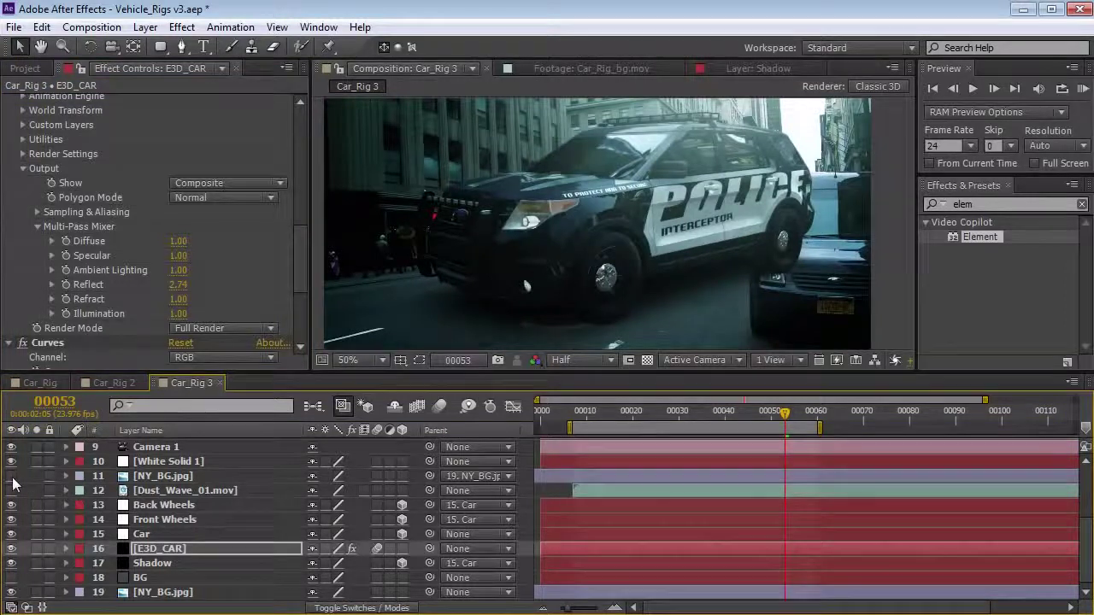
left_click(12, 477)
key("c")
left_click_drag(587, 238, 675, 190)
left_click_drag(599, 256, 649, 242)
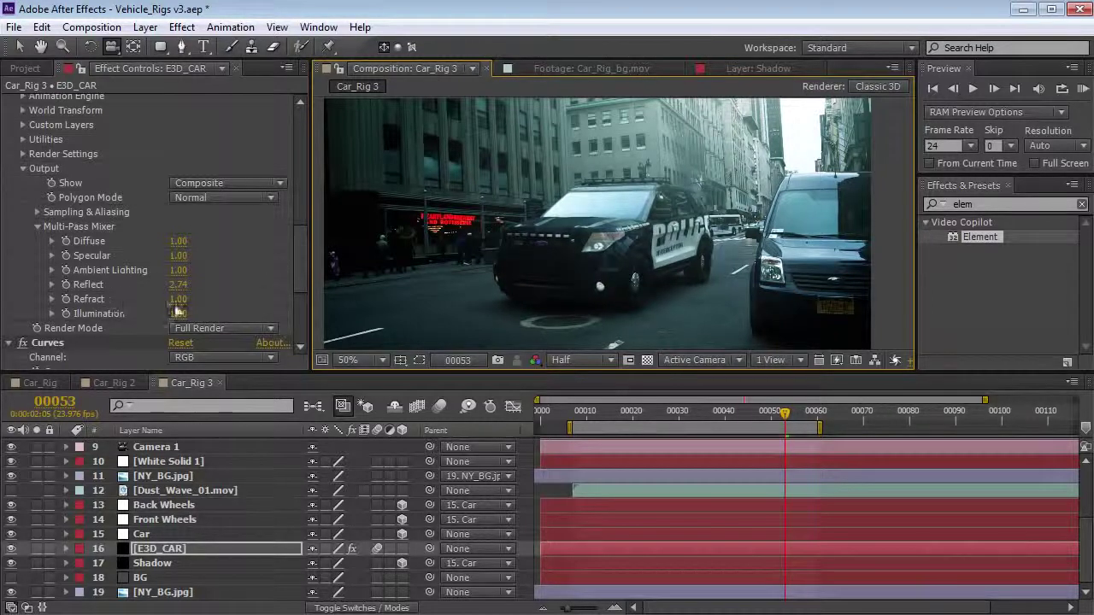
Set Reflect to 2.65 and rotate the Element environment to X 10° and Y 27°.
left_click_drag(178, 285, 166, 287)
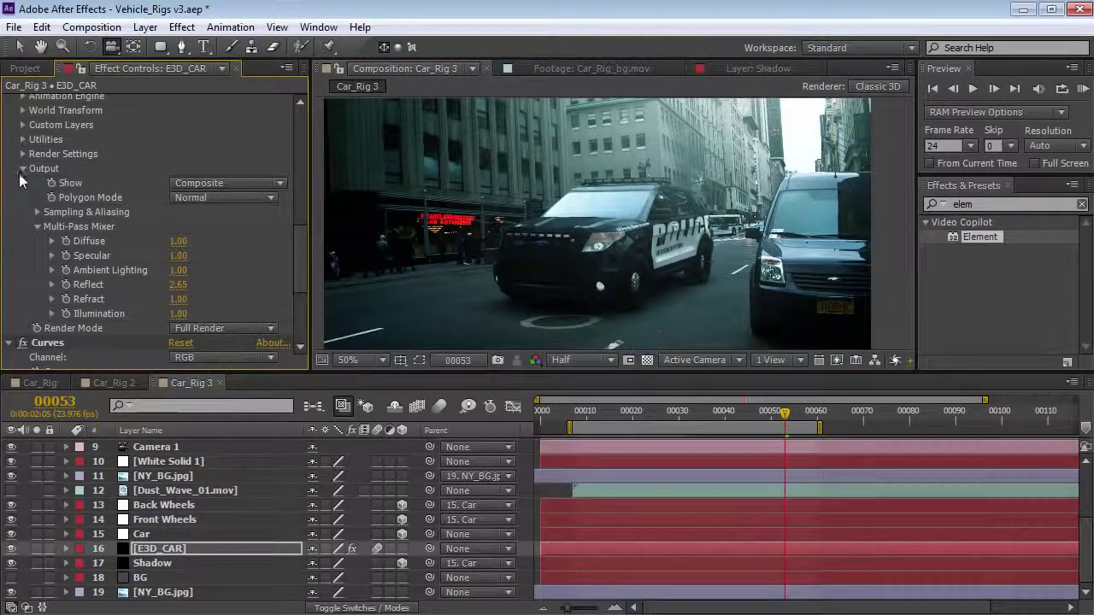
scroll(34, 184, "up", 3)
left_click(23, 231)
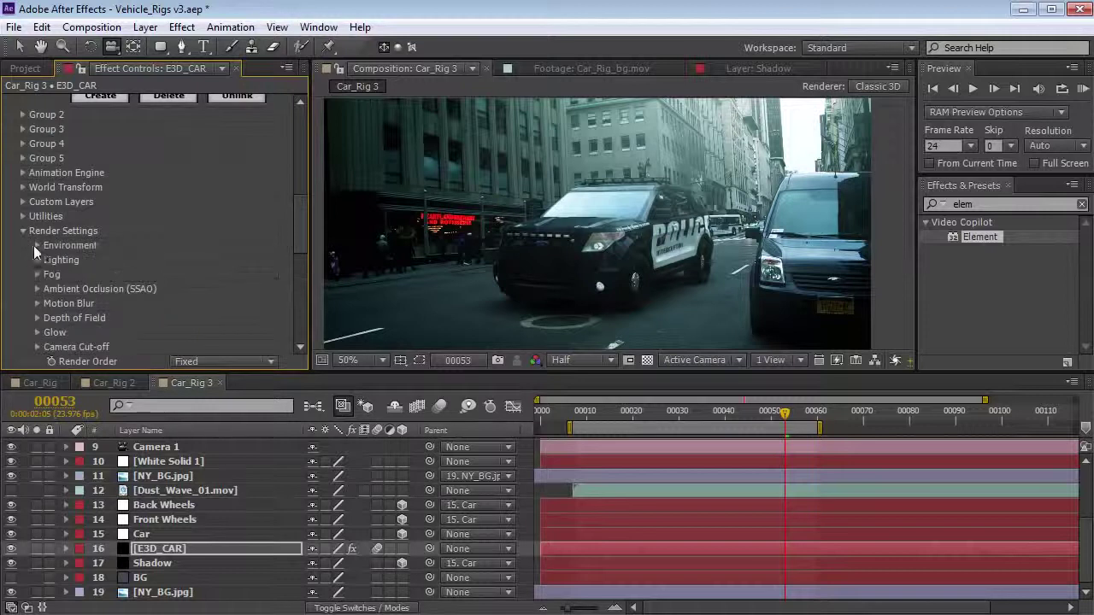
left_click(38, 245)
left_click(51, 289)
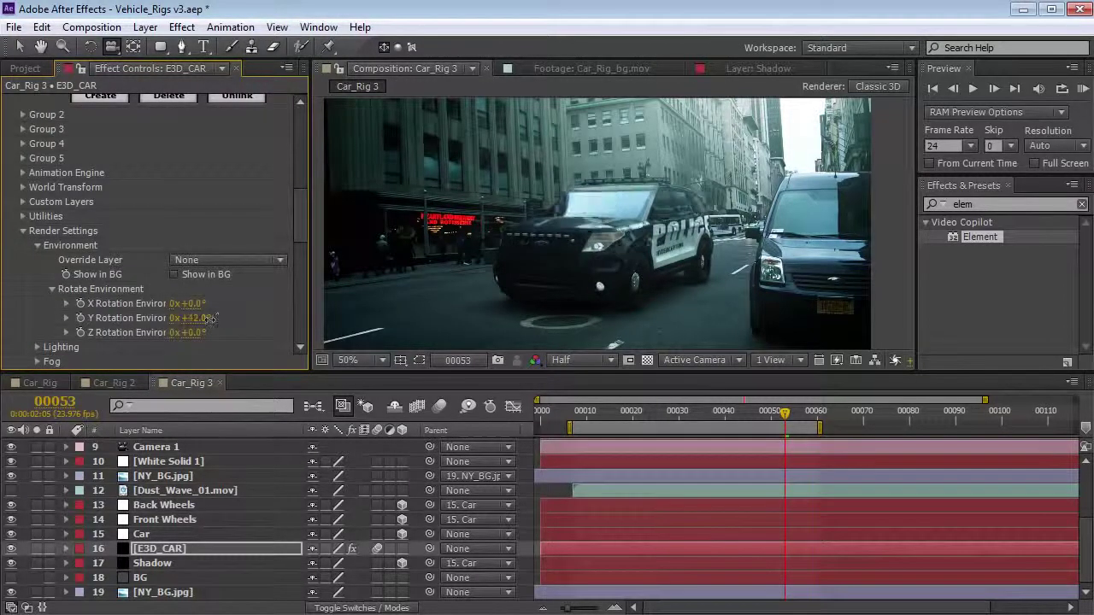
left_click_drag(174, 329, 212, 317)
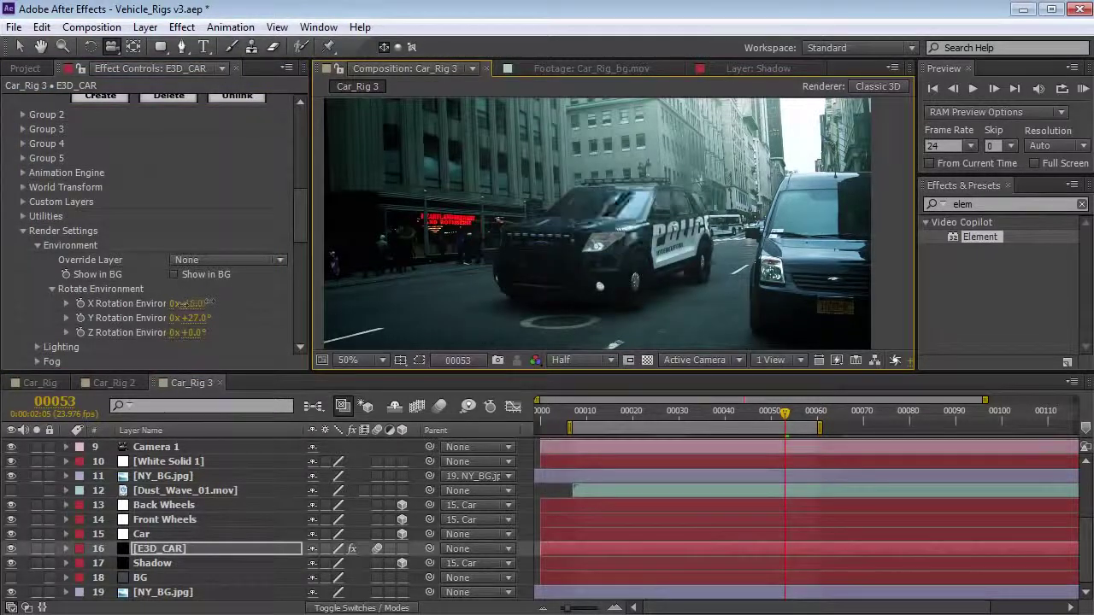
left_click_drag(201, 303, 204, 303)
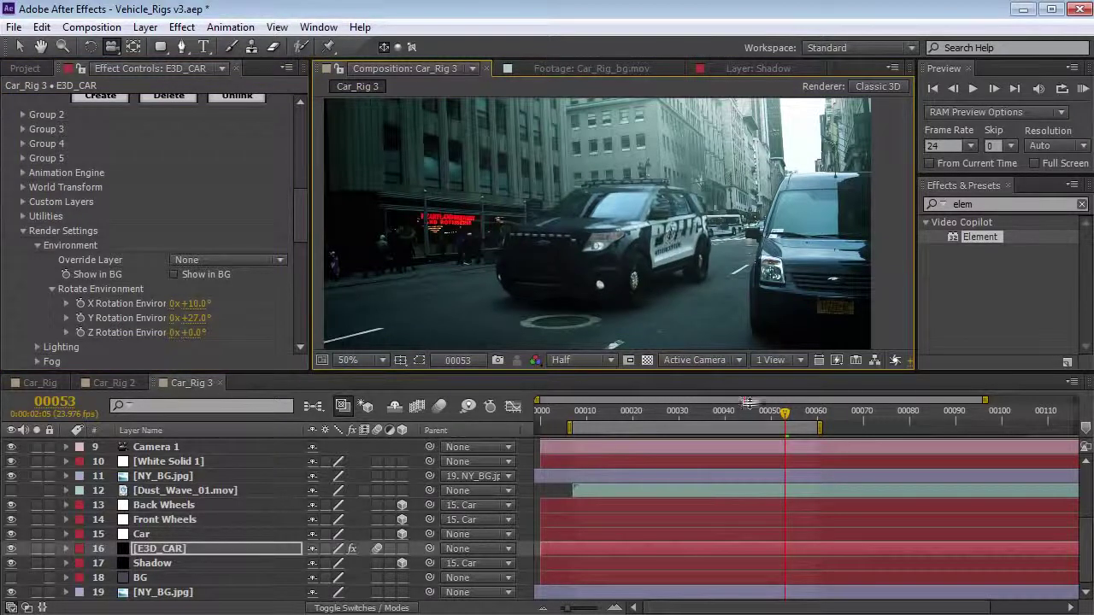
Scrub Car_Rig 3 back to frame 35 to check the car against the street background.
left_click_drag(763, 423, 699, 424)
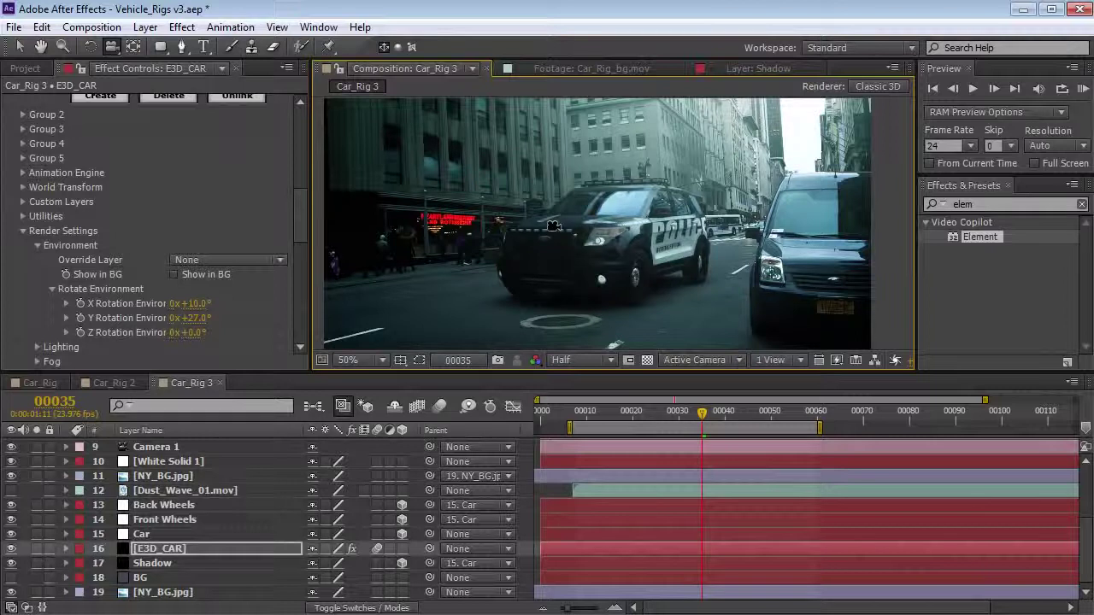
key("space")
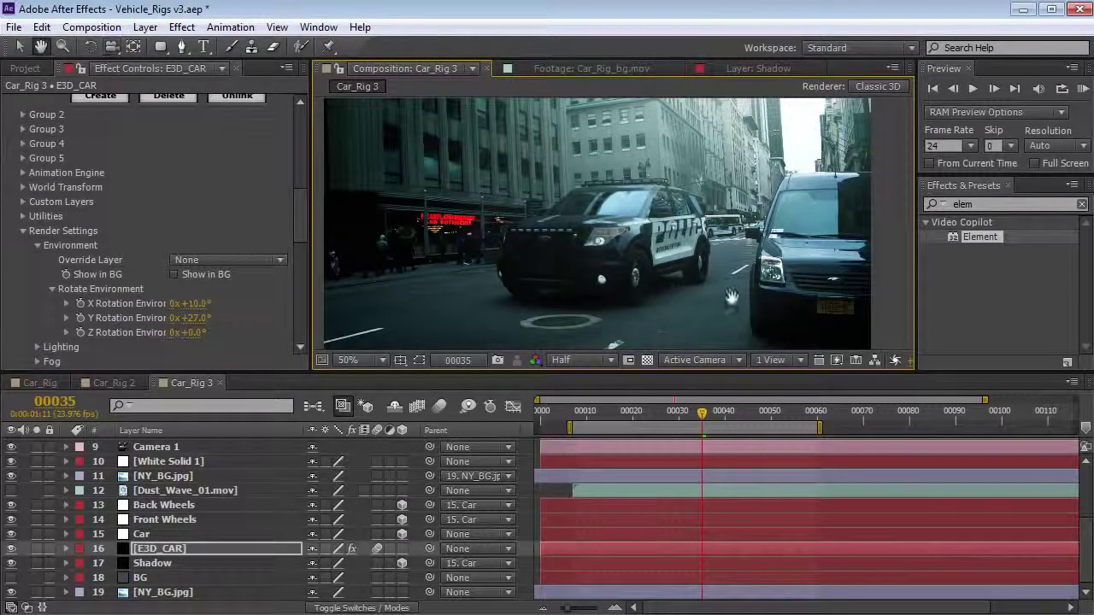
left_click_drag(792, 312, 765, 274)
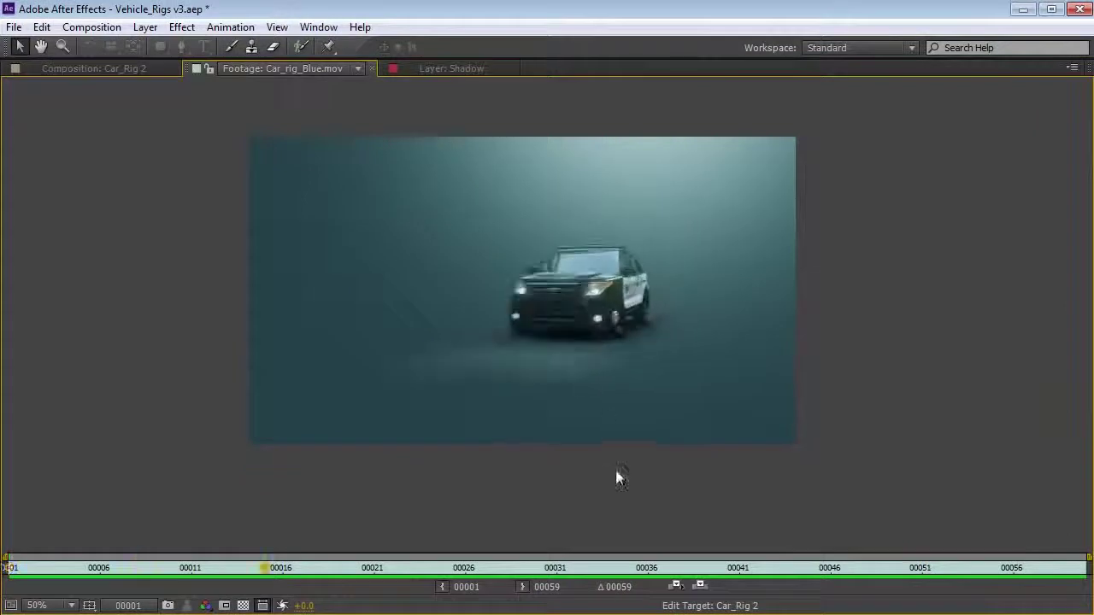
Scrub the maximized Car_rig_Blue.mov footage to frame 40, examine the car up close, and restore the normal panel layout.
left_click_drag(689, 582, 720, 559)
scroll(634, 288, "up", 1)
key("grave")
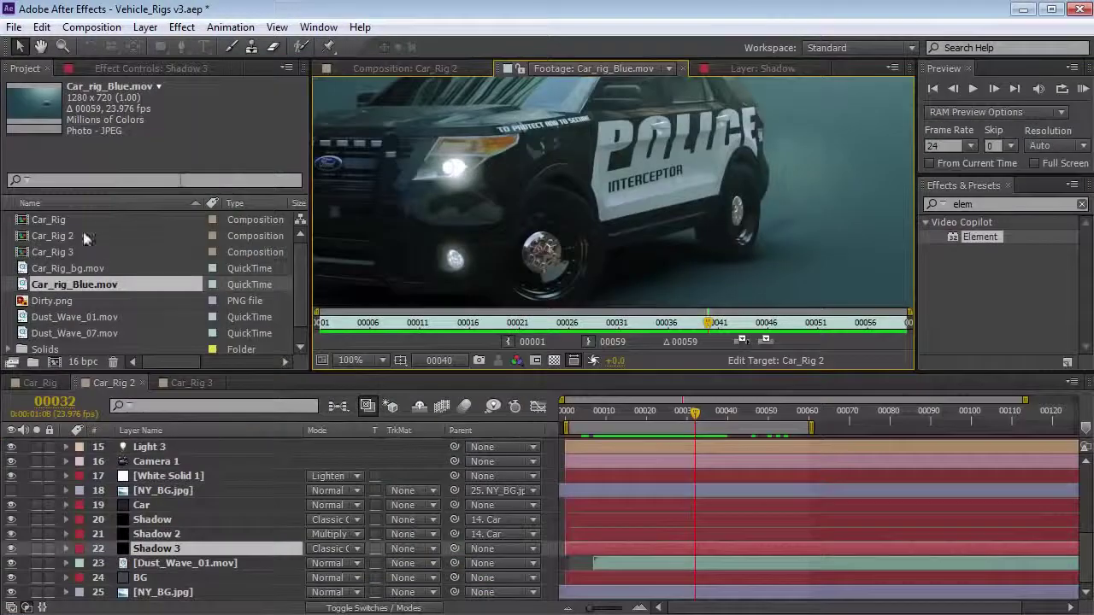
Open the Dust_Wave_01.mov footage and scrub through it, then scrub Car_Rig 2 to frame 43 to check the dust around the car.
left_click(75, 317)
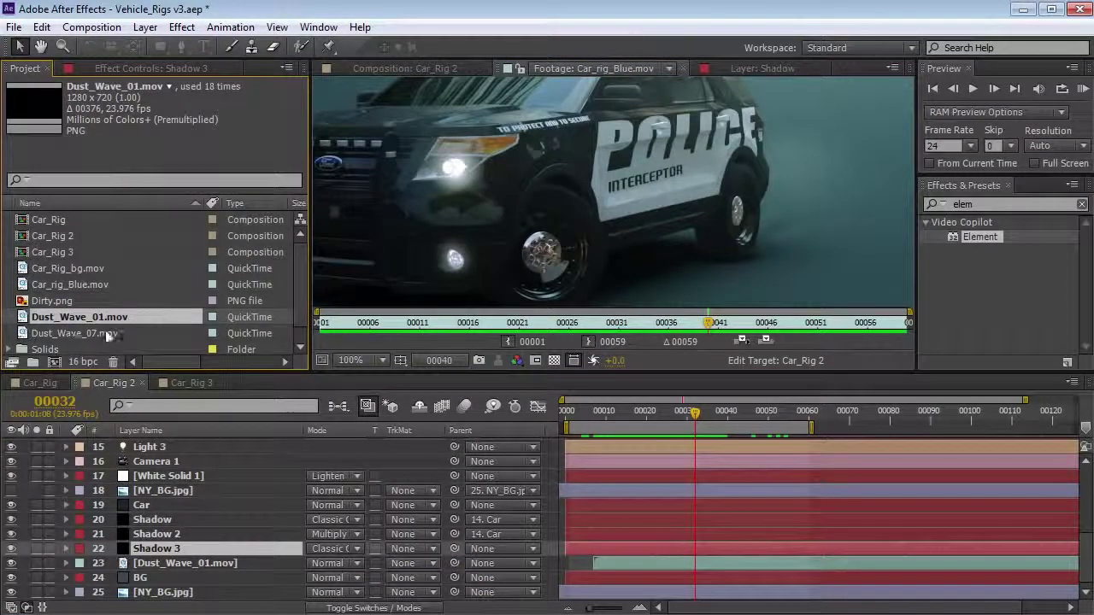
double_click(111, 317)
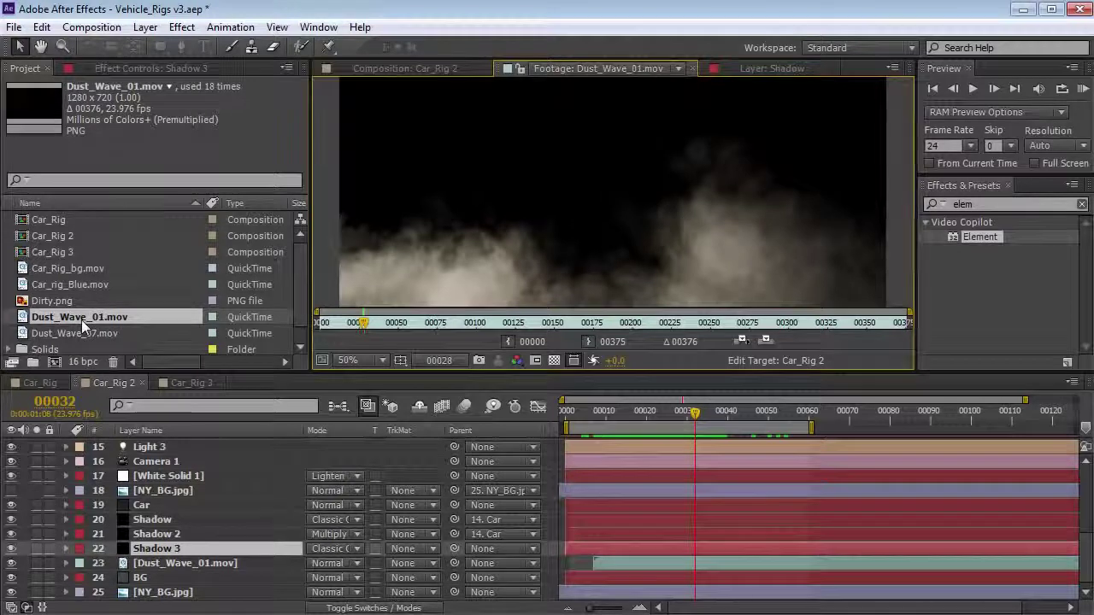
left_click_drag(363, 323, 471, 334)
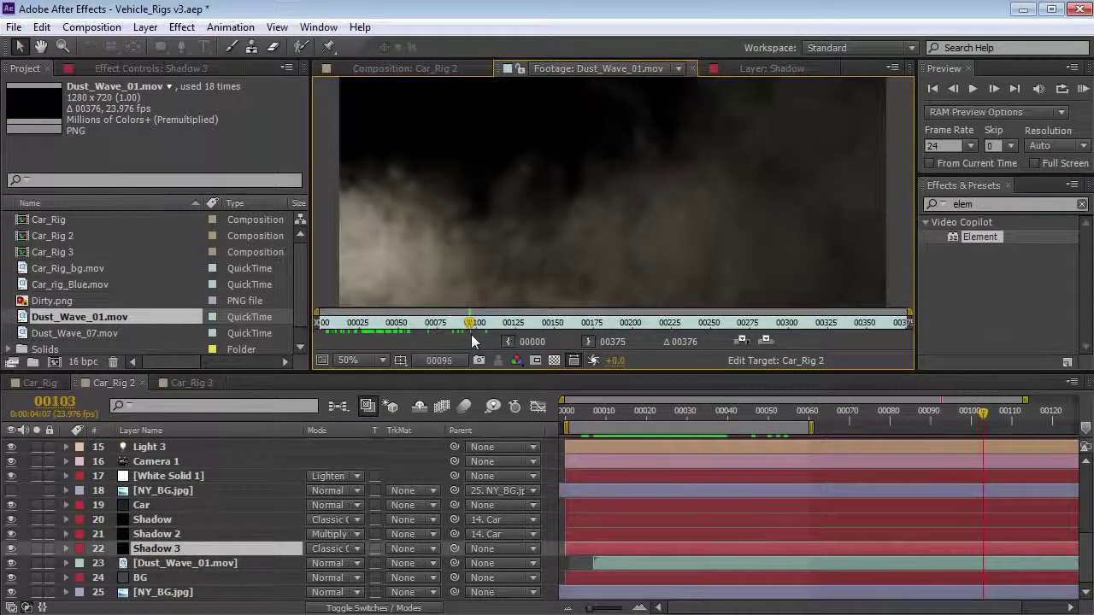
left_click_drag(598, 413, 740, 424)
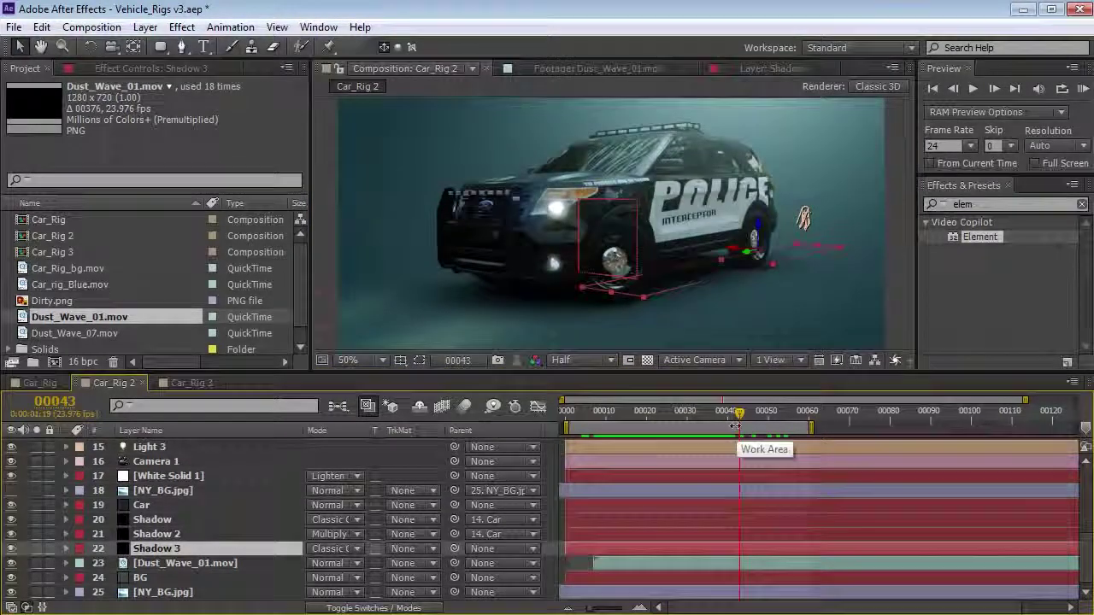